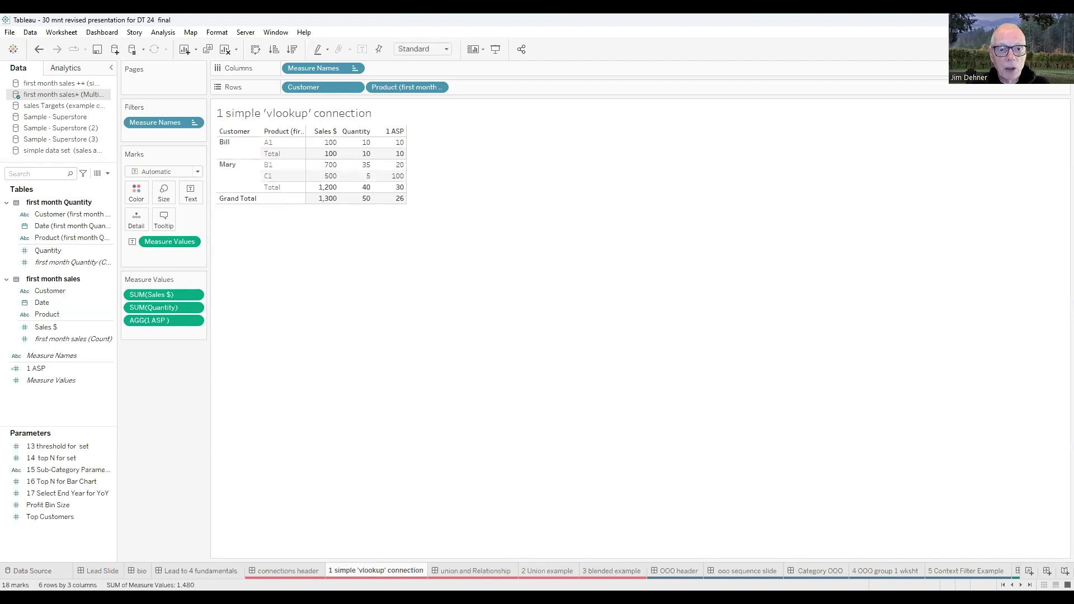
Step: Review the fields relating first month sales to first month Quantity in the data source, and return to the 1 simple 'vlookup' connection sheet
{"action": "left_click", "coordinate": [32, 570]}
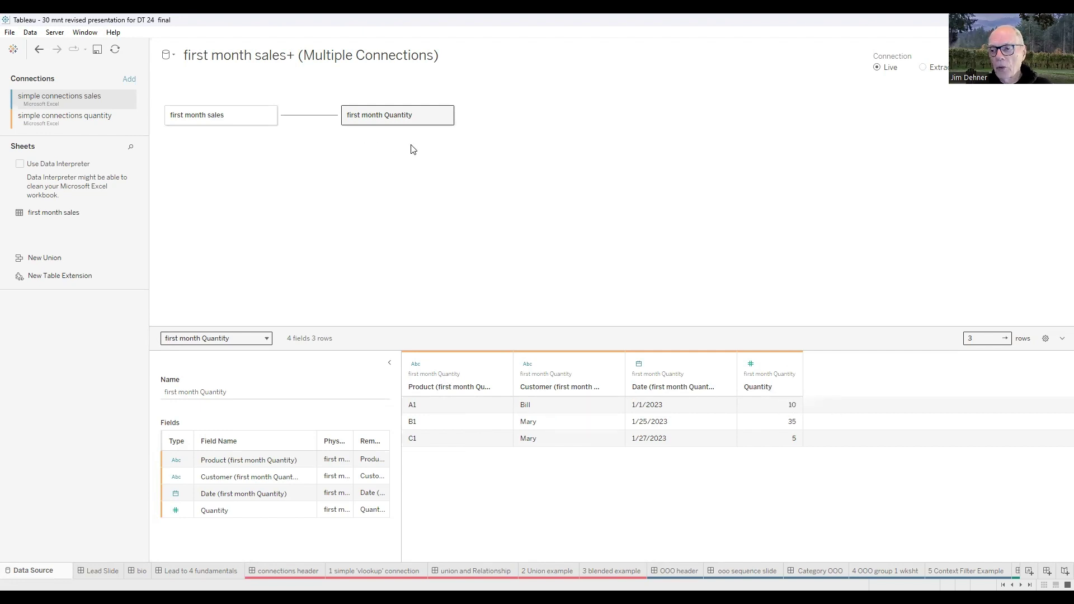
{"action": "left_click", "coordinate": [305, 116]}
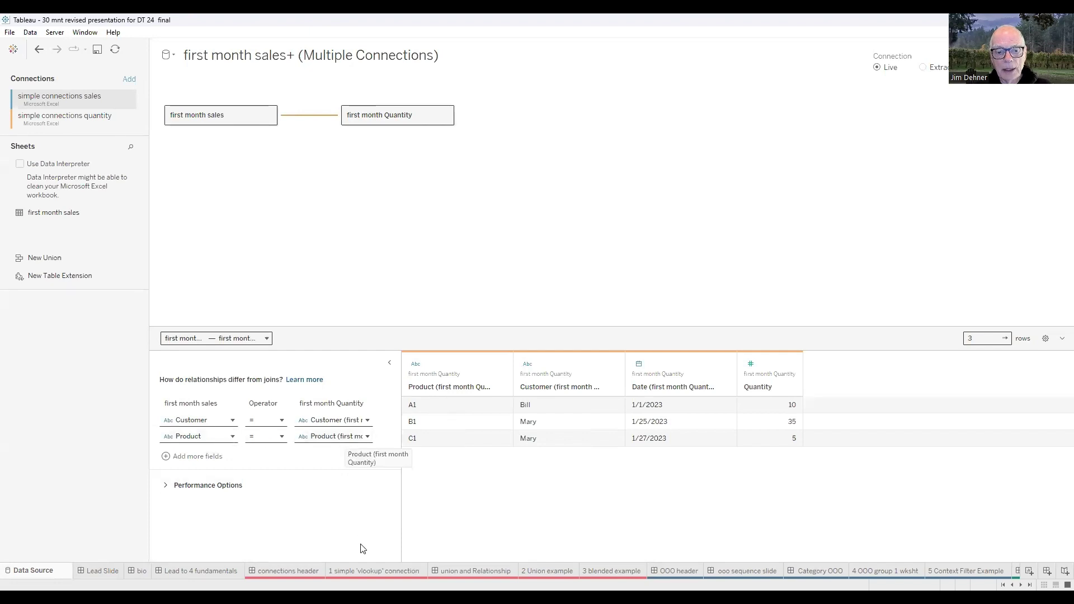
{"action": "left_click", "coordinate": [372, 571]}
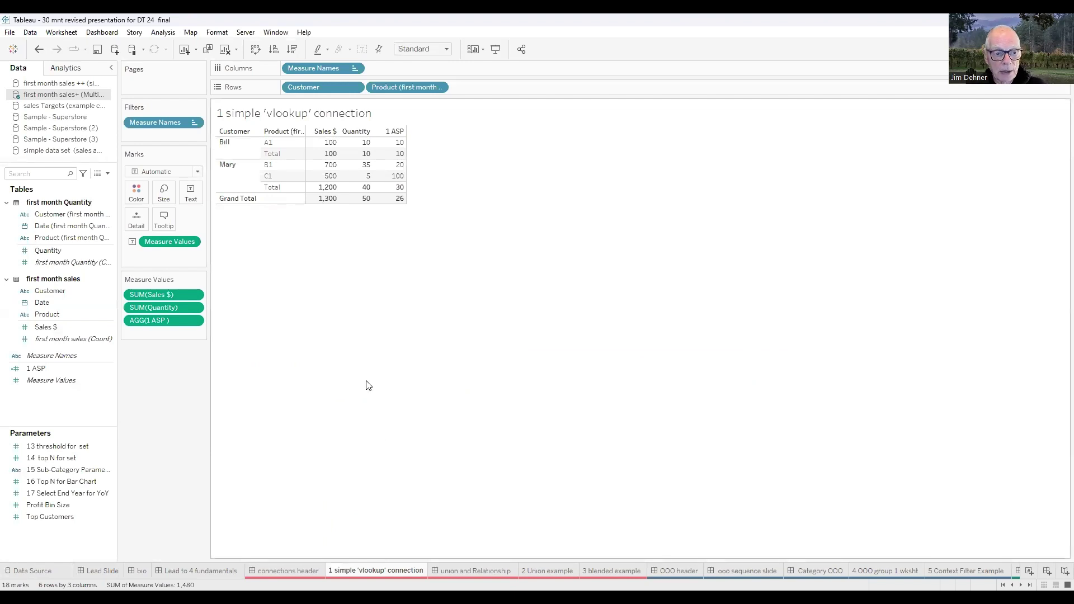
Step: Inspect the formula of the 1 ASP calculated field with its text enlarged, and close it without changes
{"action": "right_click", "coordinate": [44, 366]}
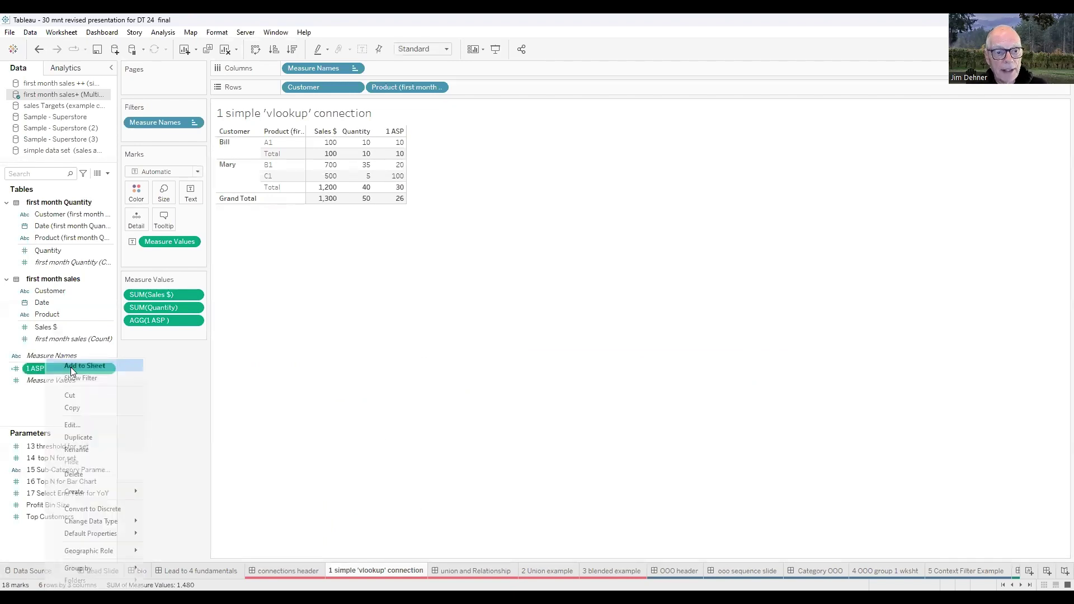
{"action": "left_click", "coordinate": [78, 423]}
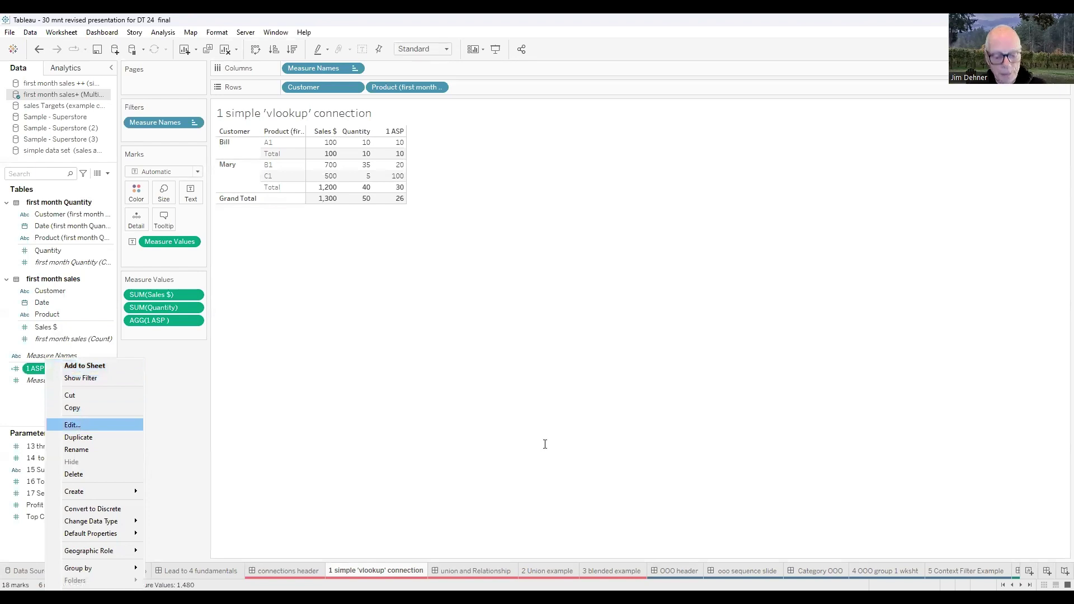
{"action": "scroll", "coordinate": [565, 434], "scroll_direction": "up", "scroll_amount": 6, "text": "ctrl"}
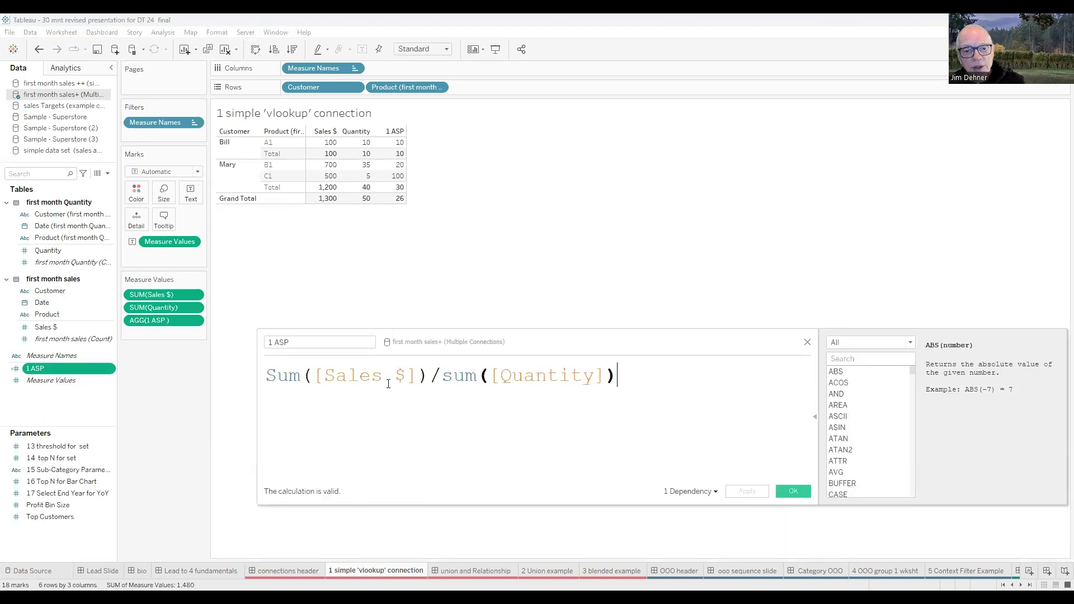
{"action": "left_click", "coordinate": [807, 343]}
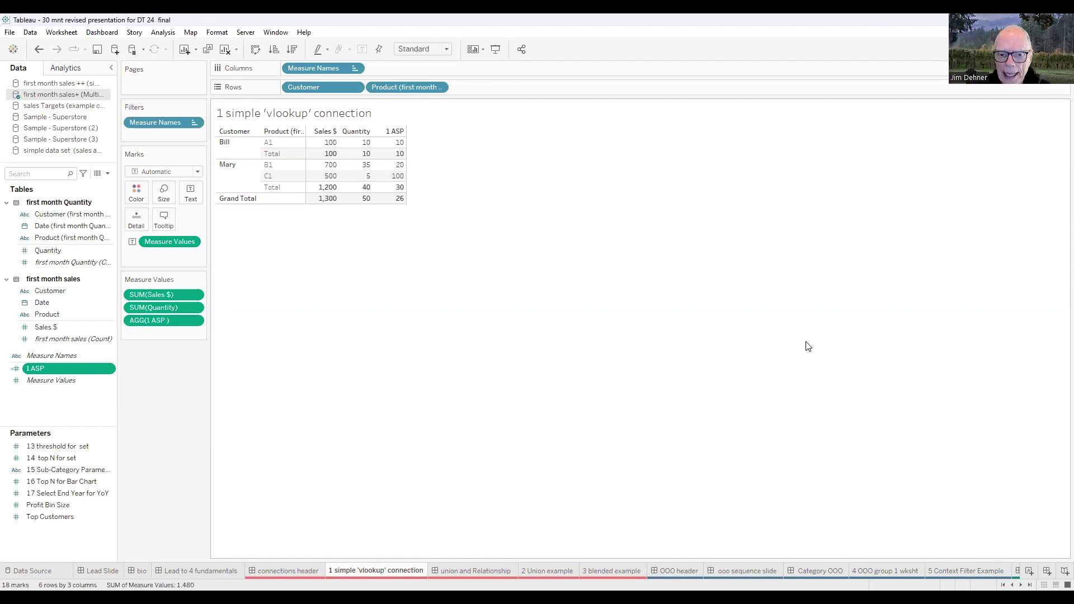
Step: View the union and Relationship slide and the 2 Union example sheet, and check which tables form the first month sales union
{"action": "left_click", "coordinate": [475, 570]}
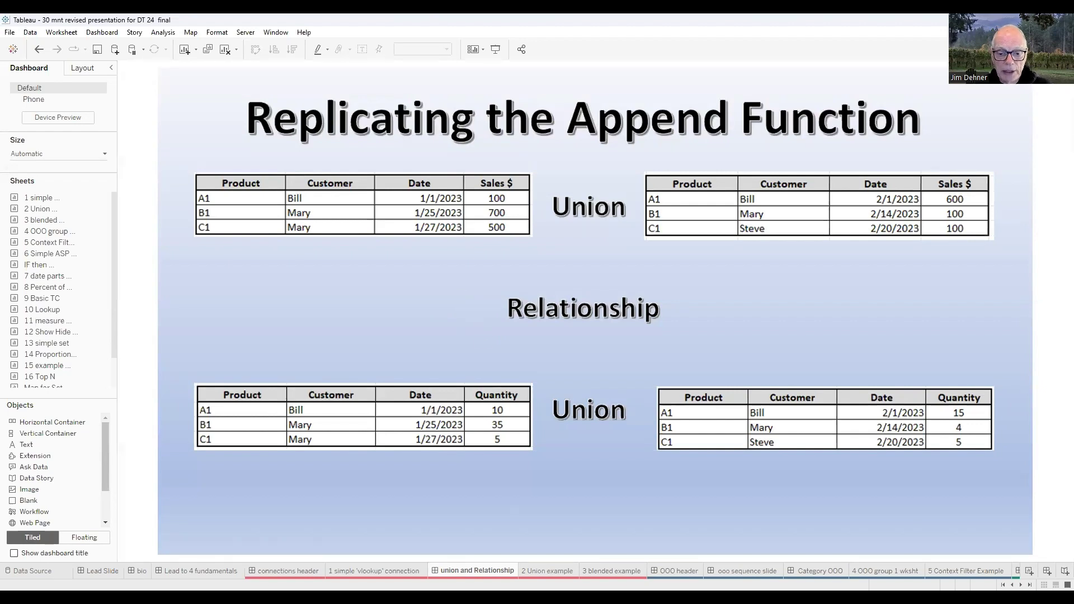
{"action": "left_click", "coordinate": [547, 572]}
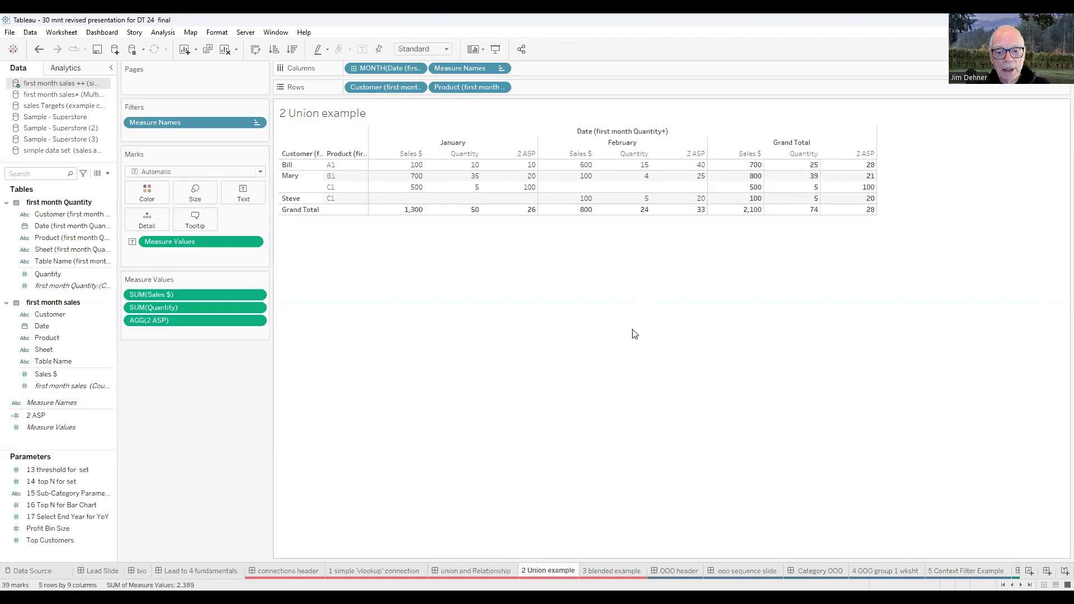
{"action": "left_click", "coordinate": [48, 571]}
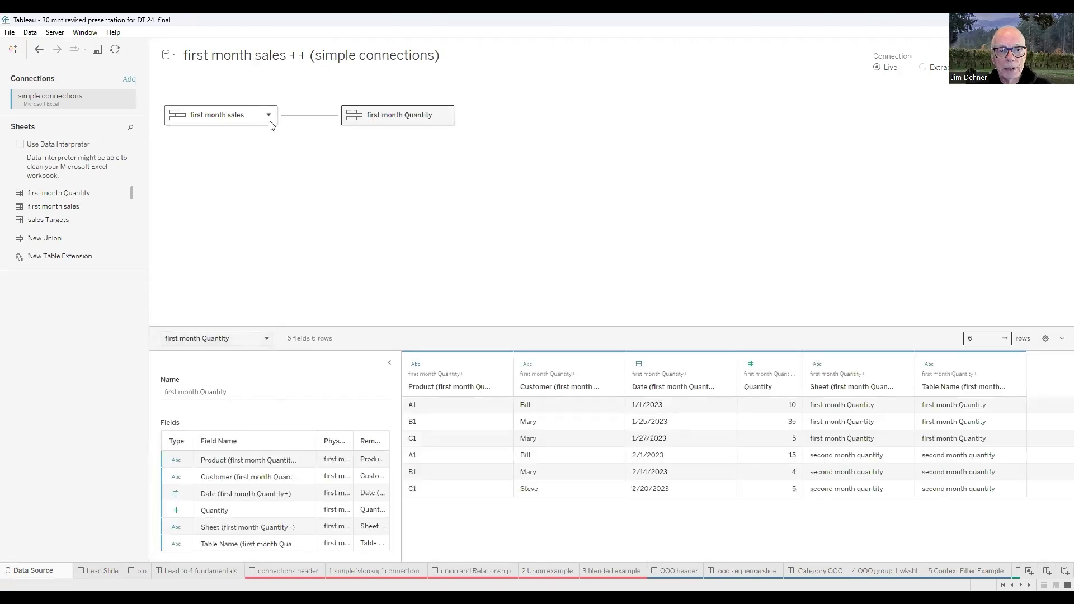
{"action": "left_click", "coordinate": [270, 117]}
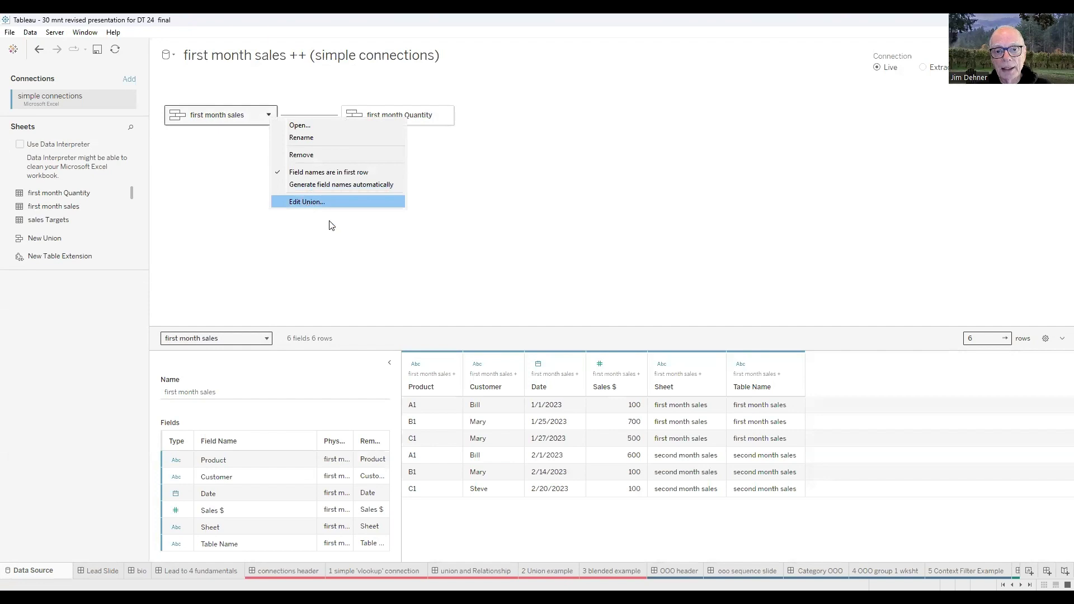
{"action": "left_click", "coordinate": [308, 203]}
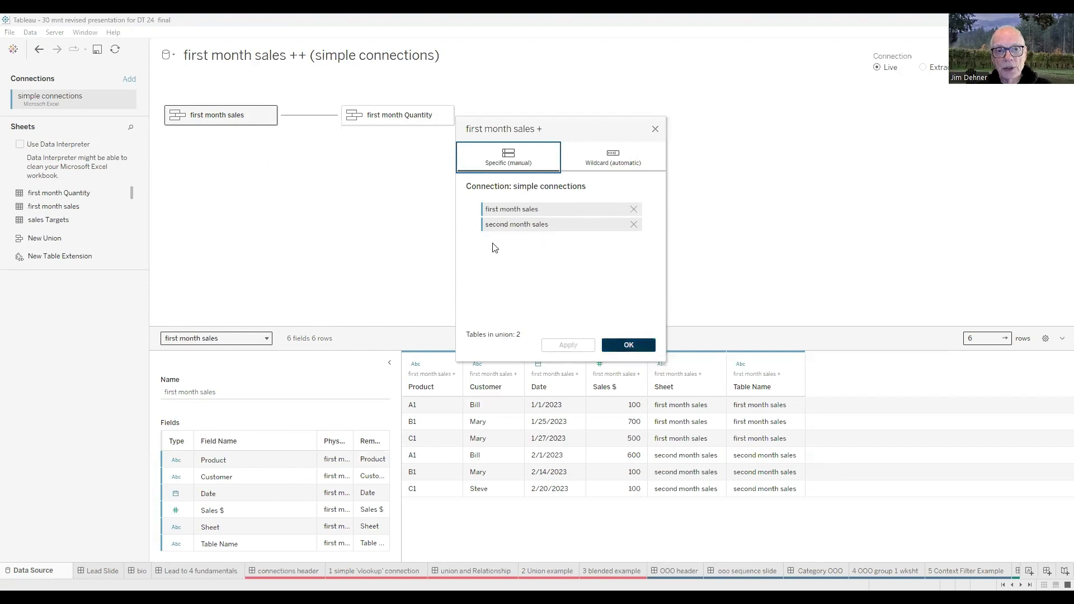
{"action": "key", "text": "Return"}
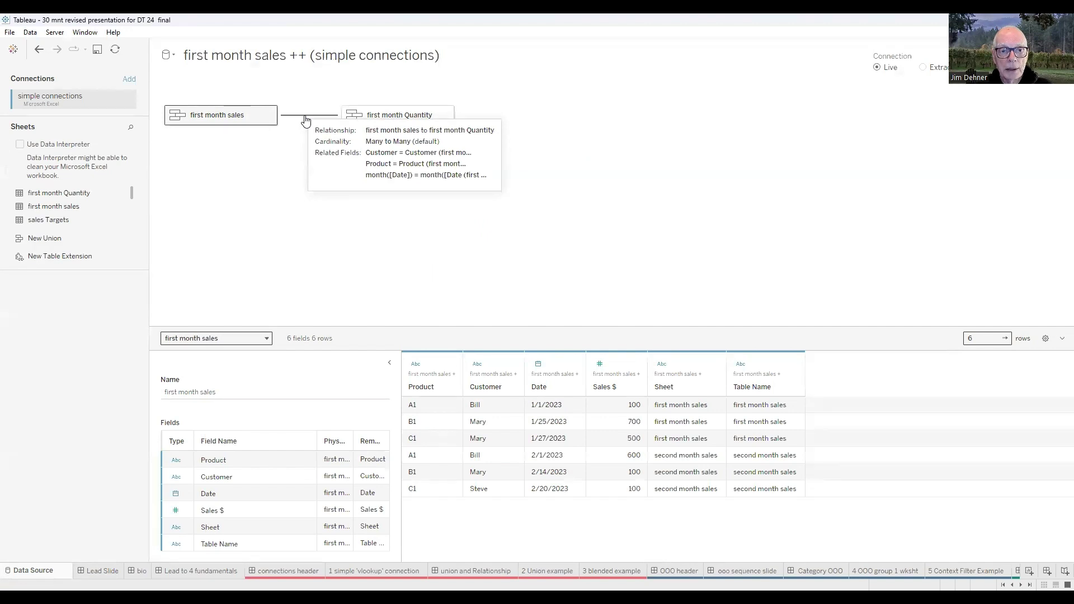
Step: Inspect the relationship between the two unioned tables and the month calculation used on its first month sales side
{"action": "left_click", "coordinate": [305, 116]}
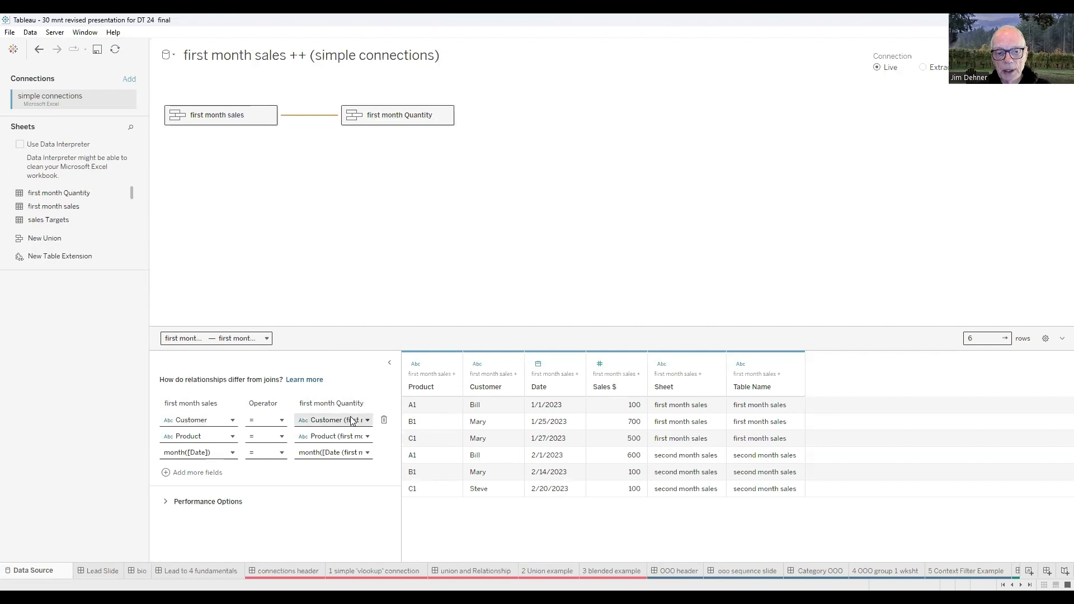
{"action": "left_click", "coordinate": [232, 453]}
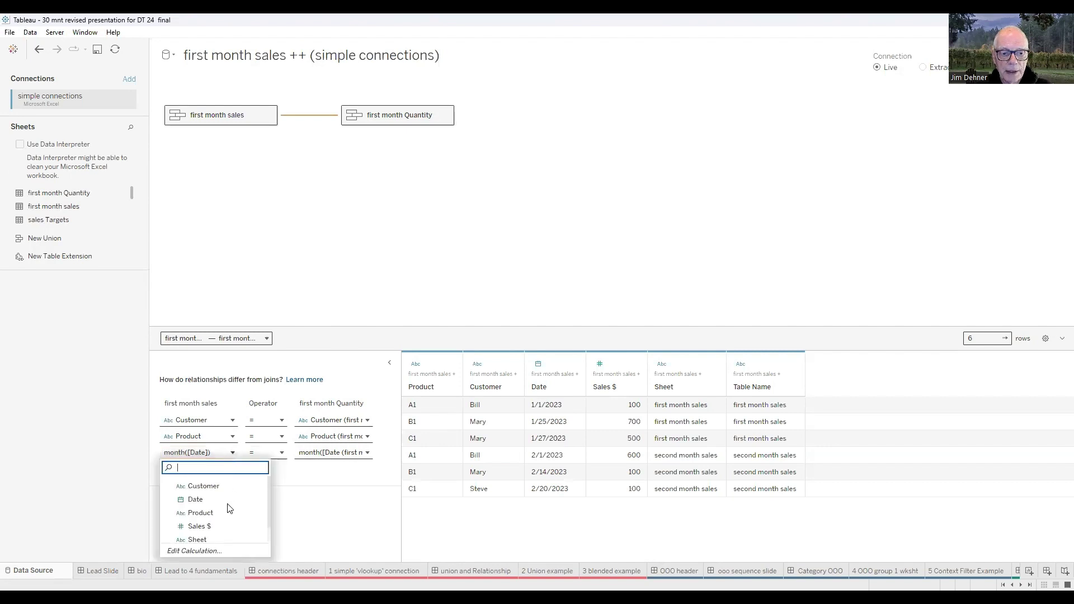
{"action": "left_click", "coordinate": [206, 551]}
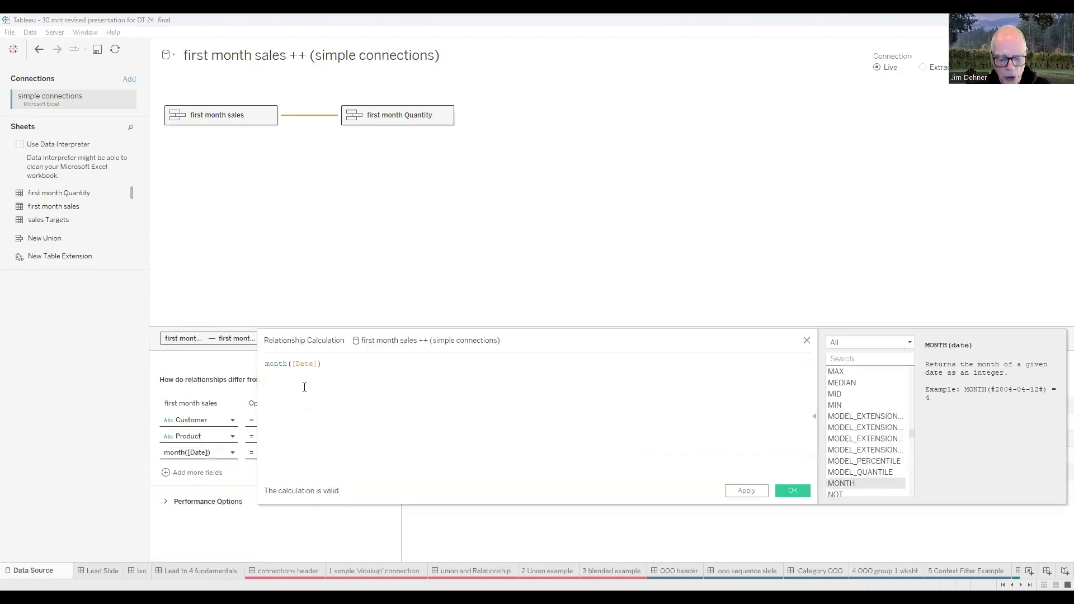
{"action": "scroll", "coordinate": [413, 423], "scroll_direction": "up", "scroll_amount": 5}
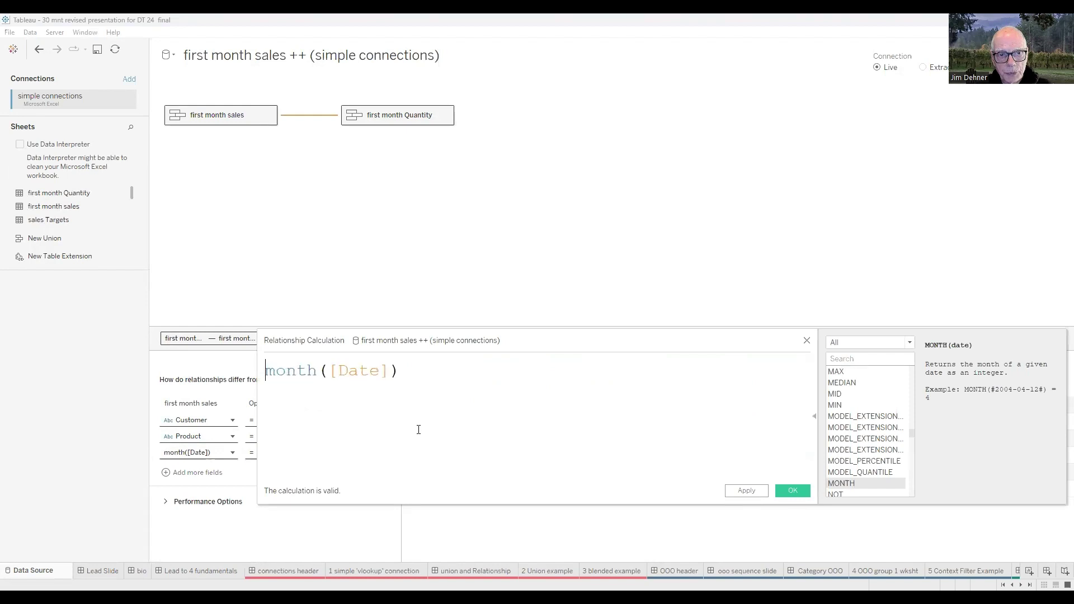
{"action": "left_click", "coordinate": [806, 341]}
Step: Inspect the month calculation on the first month Quantity side of the relationship and close it unchanged
{"action": "left_click", "coordinate": [368, 452]}
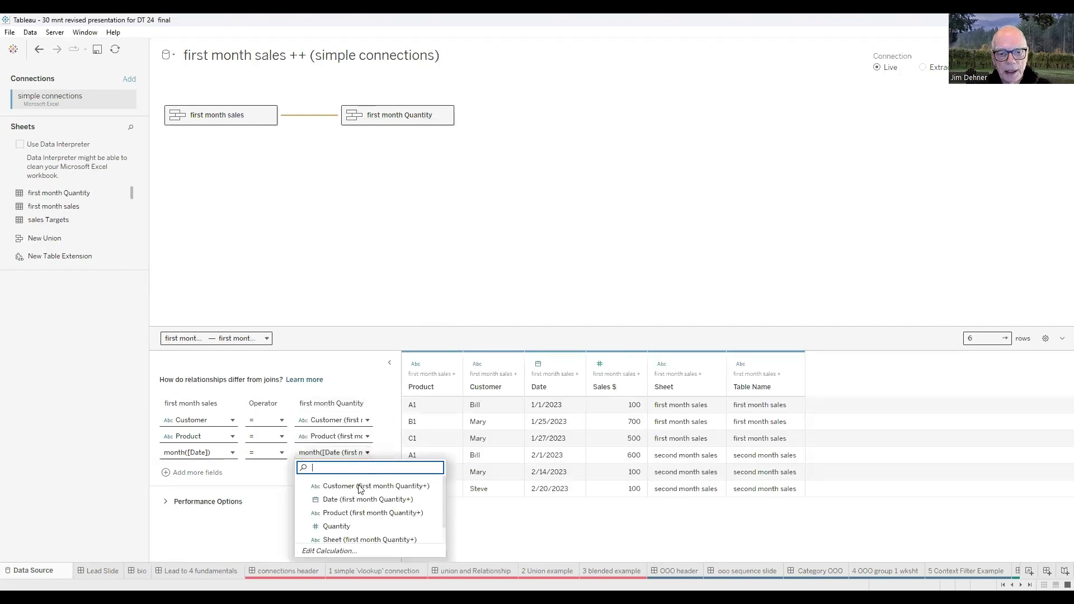
{"action": "left_click", "coordinate": [343, 550]}
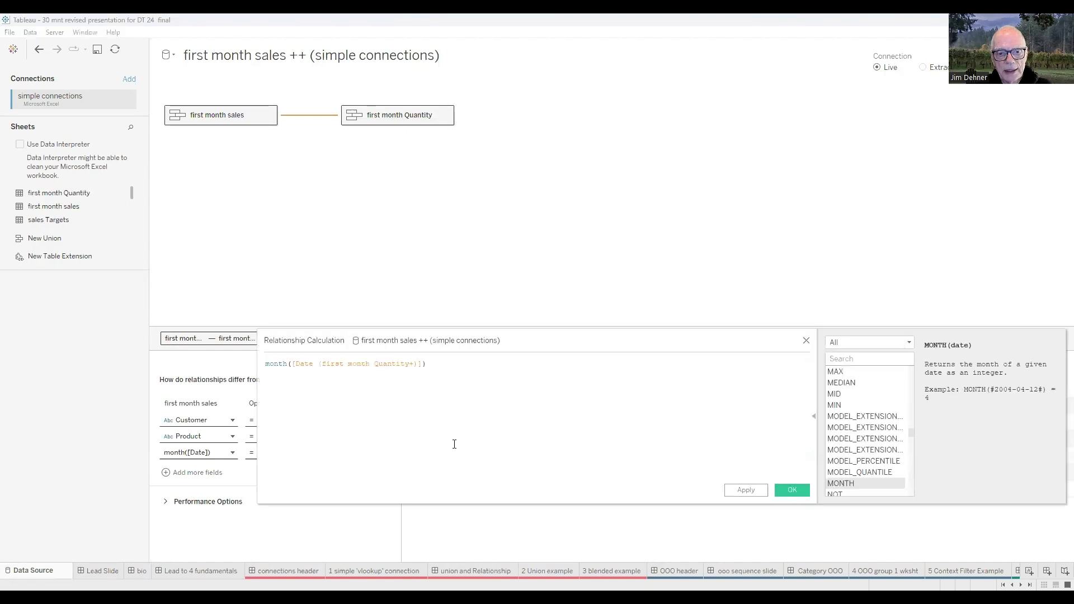
{"action": "left_click", "coordinate": [807, 341]}
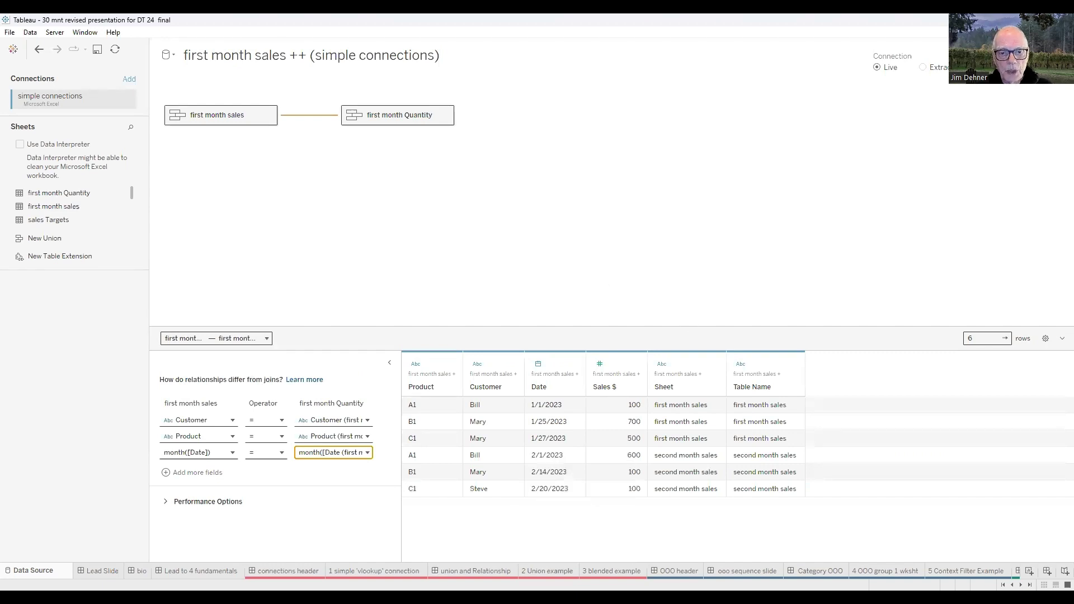
Step: On the 2 Union example sheet, search the fields for "2" and inspect the 2 ASP formula with its text enlarged
{"action": "left_click", "coordinate": [547, 571]}
{"action": "left_click", "coordinate": [22, 174]}
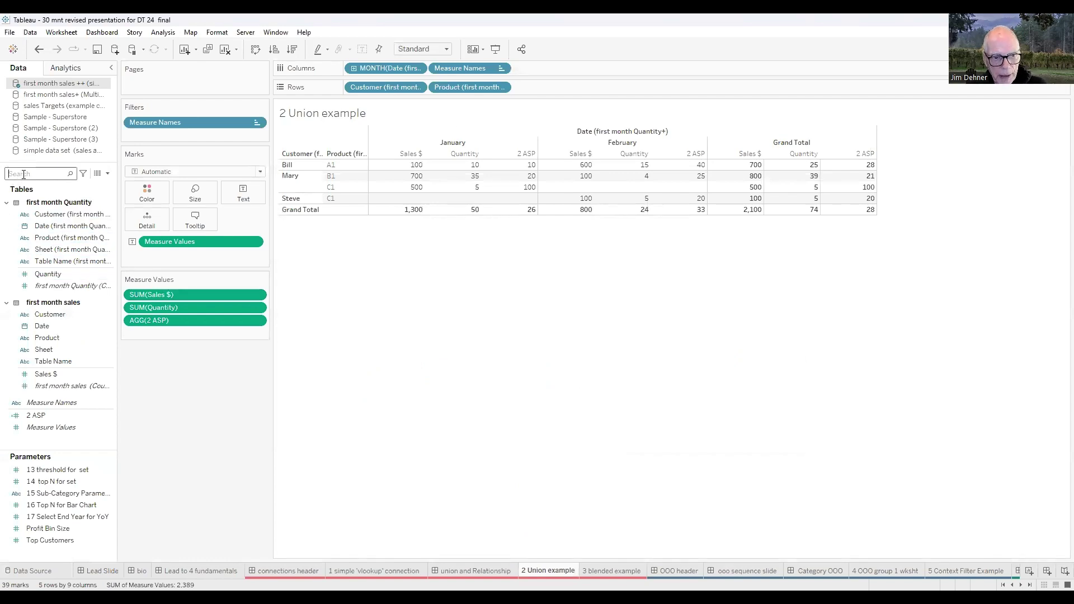
{"action": "type", "text": "2"}
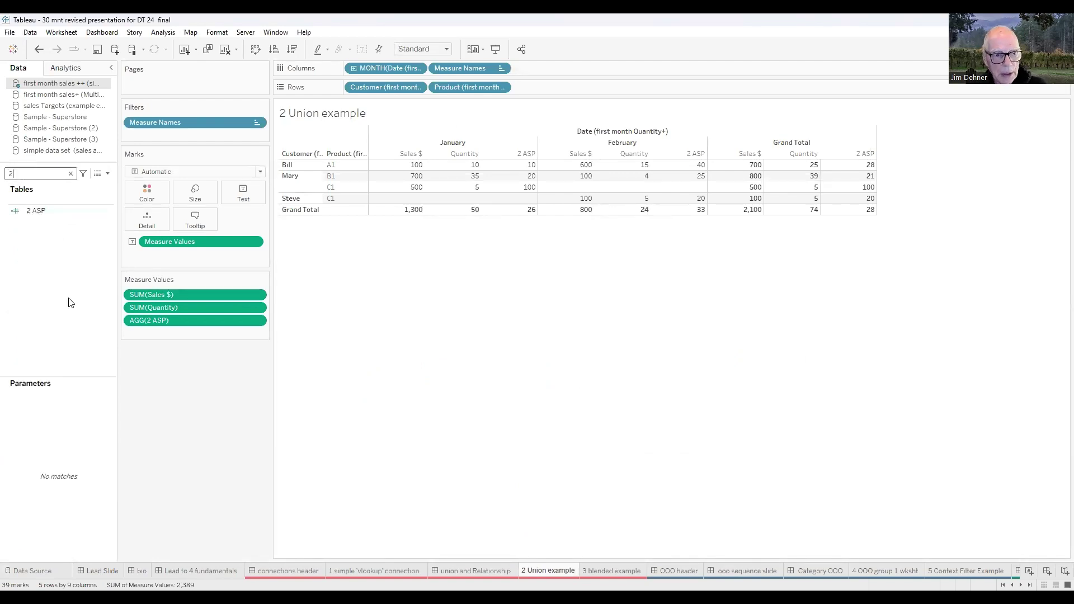
{"action": "right_click", "coordinate": [32, 211]}
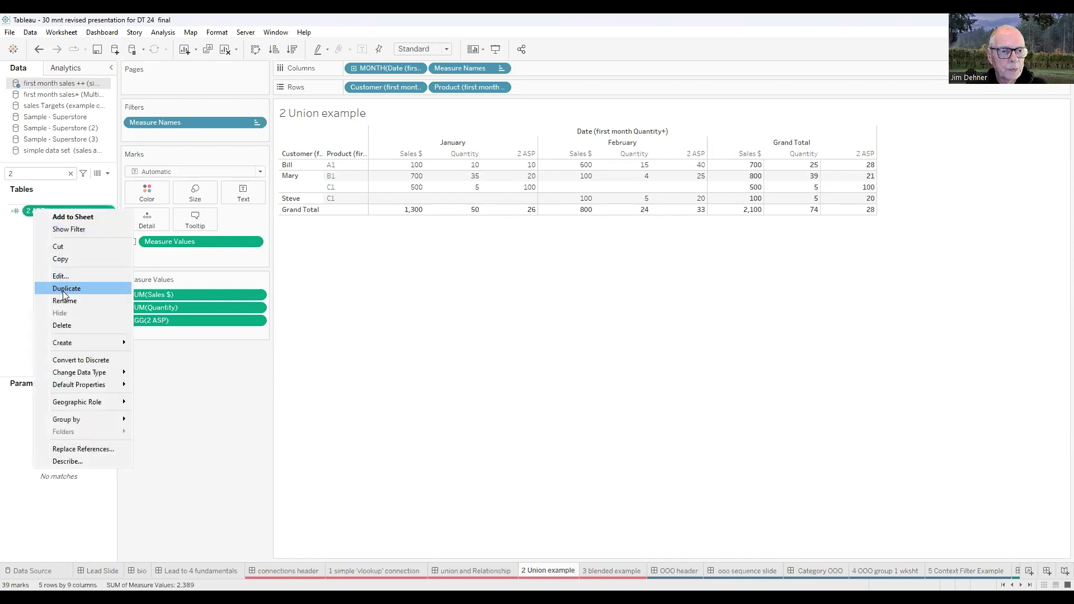
{"action": "key", "text": "Return"}
{"action": "scroll", "coordinate": [432, 440], "scroll_direction": "up", "scroll_amount": 4}
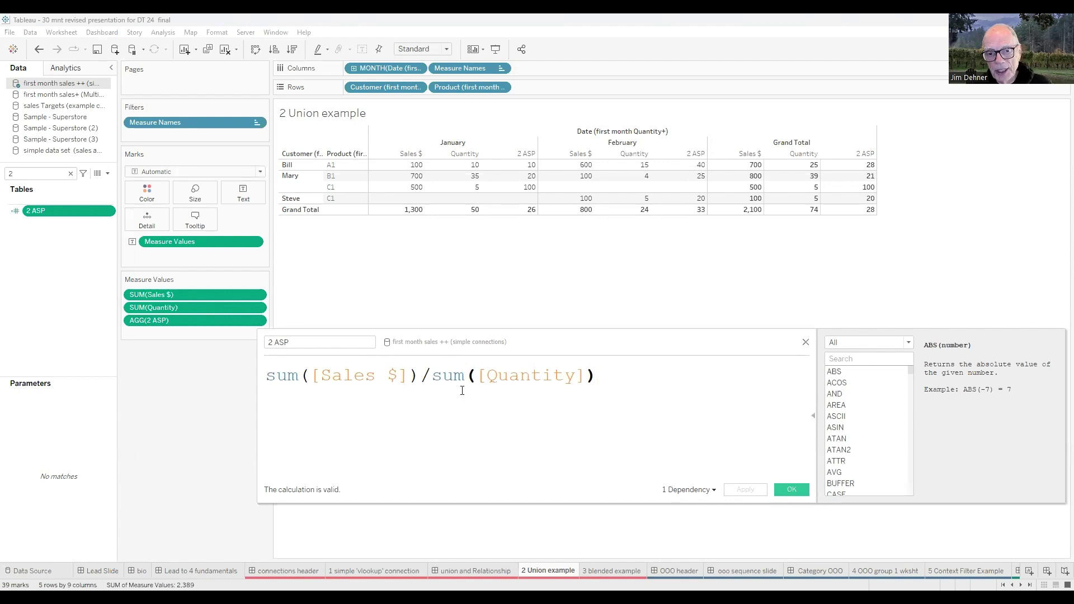
{"action": "left_click", "coordinate": [805, 343]}
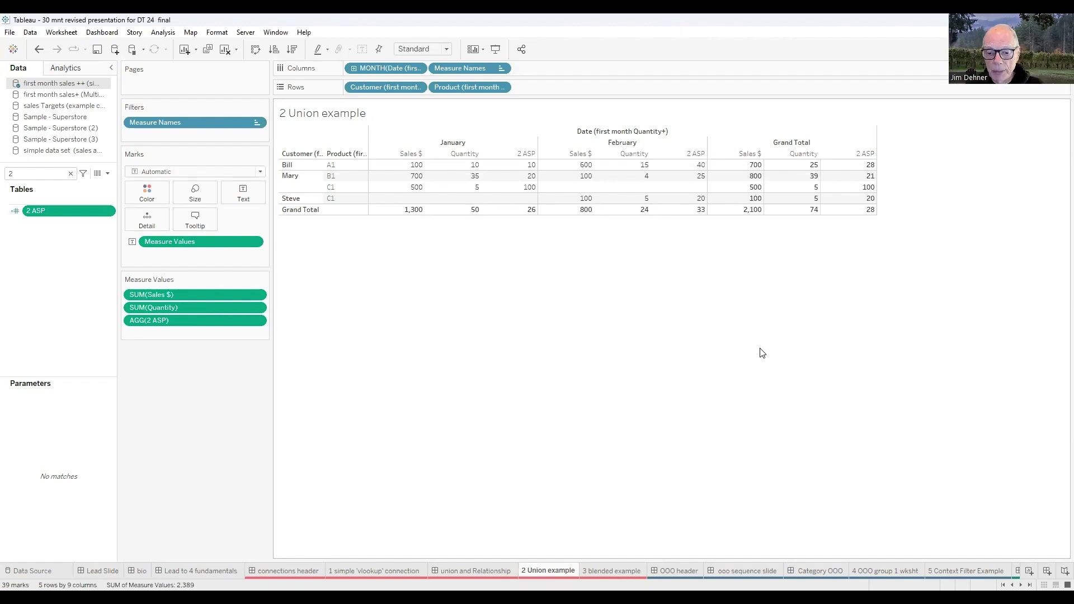
Step: Clear the field search on the 3 blended example sheet and view the underlying data of the simple data set
{"action": "left_click", "coordinate": [612, 570]}
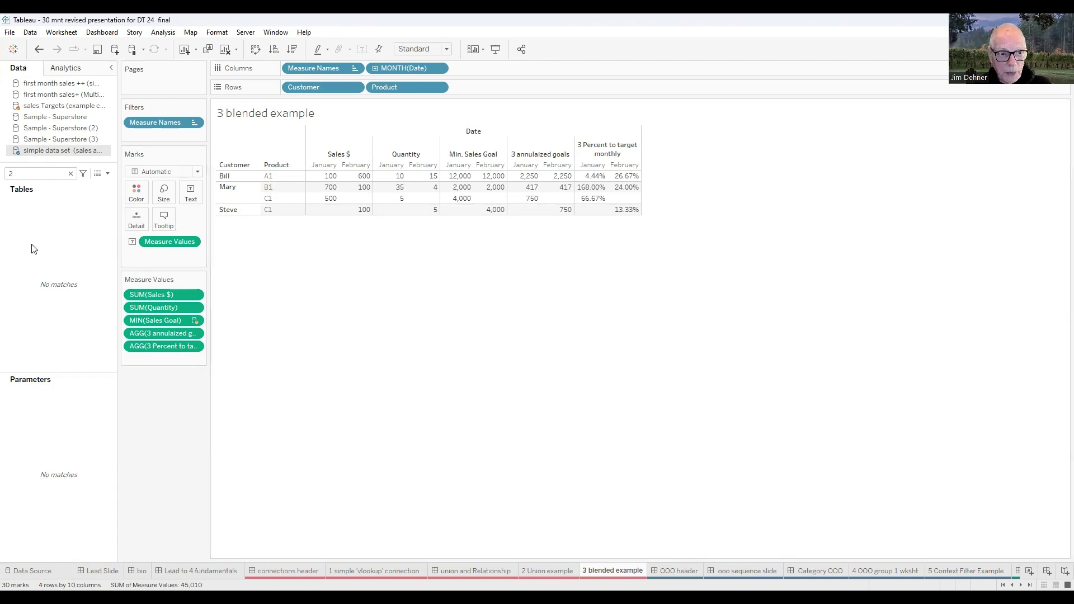
{"action": "left_click", "coordinate": [70, 173]}
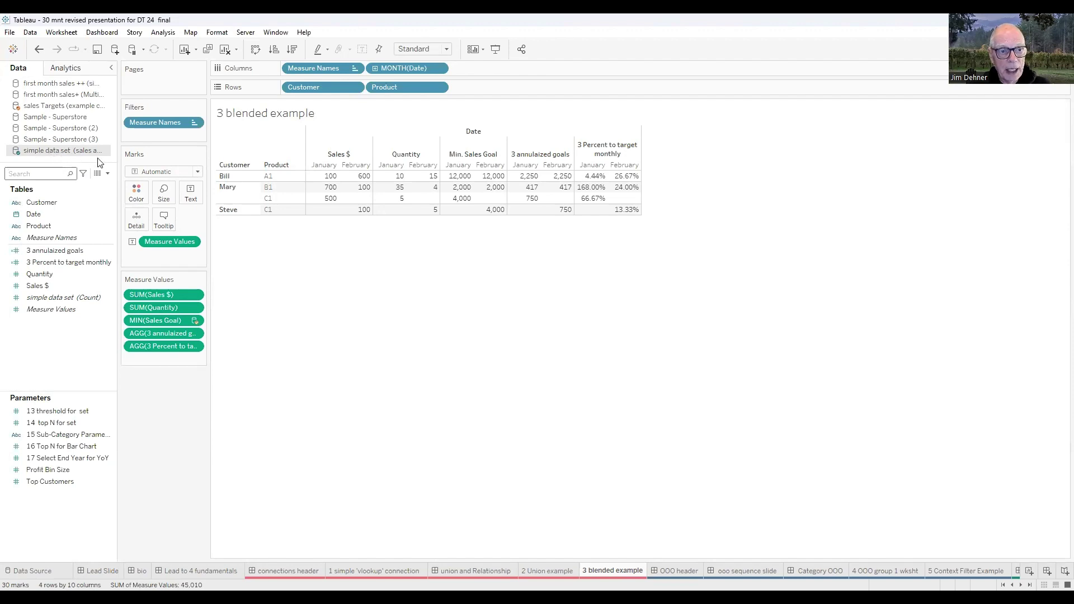
{"action": "left_click", "coordinate": [117, 193]}
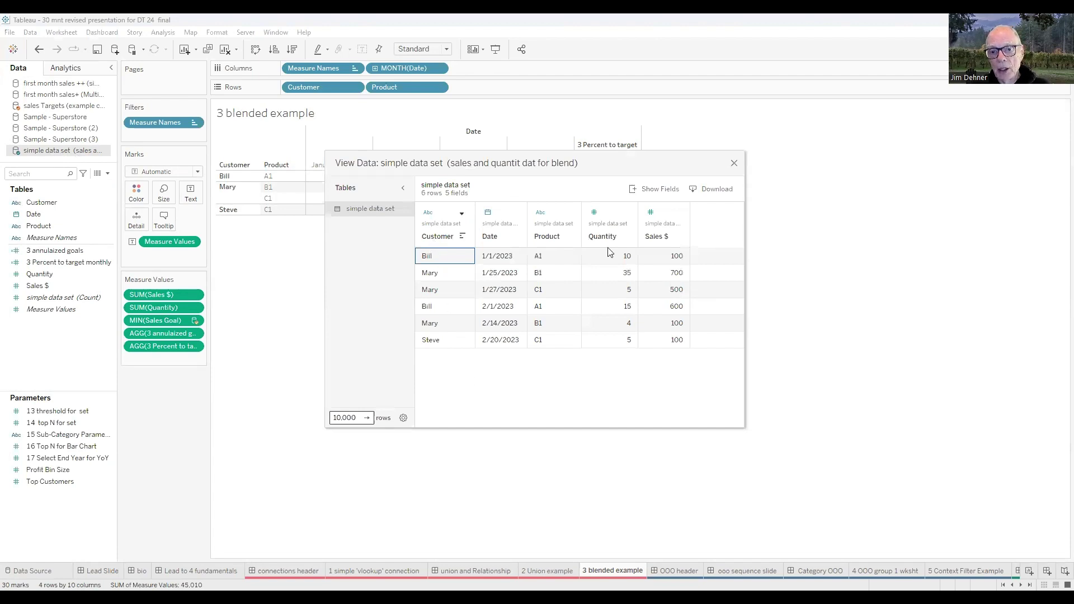
{"action": "left_click", "coordinate": [734, 164]}
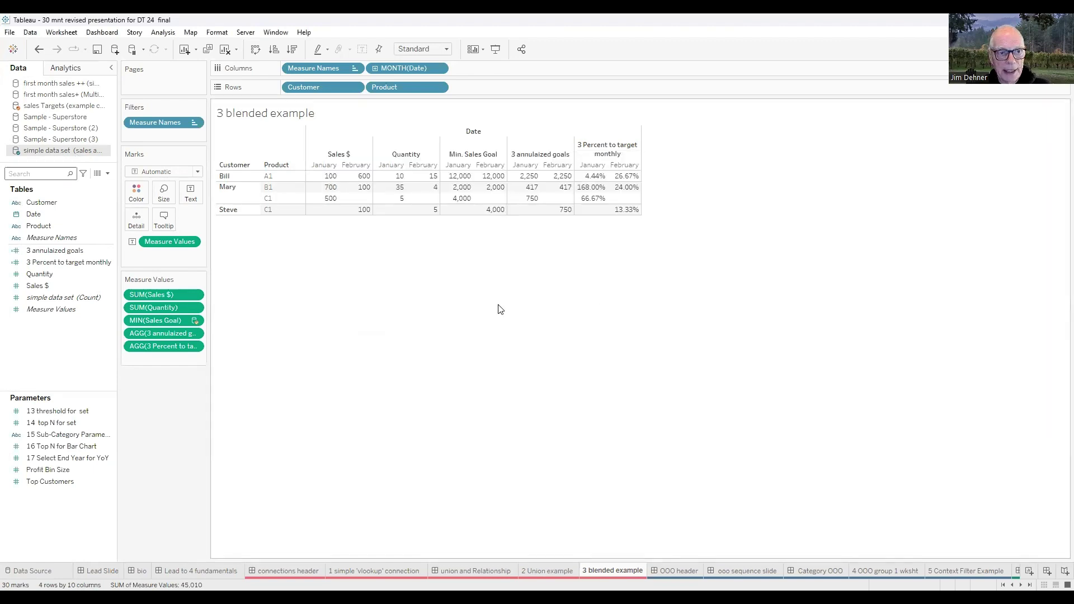
Step: View the underlying data of the sales Targets source and check its Product field as the blending link
{"action": "left_click", "coordinate": [56, 107]}
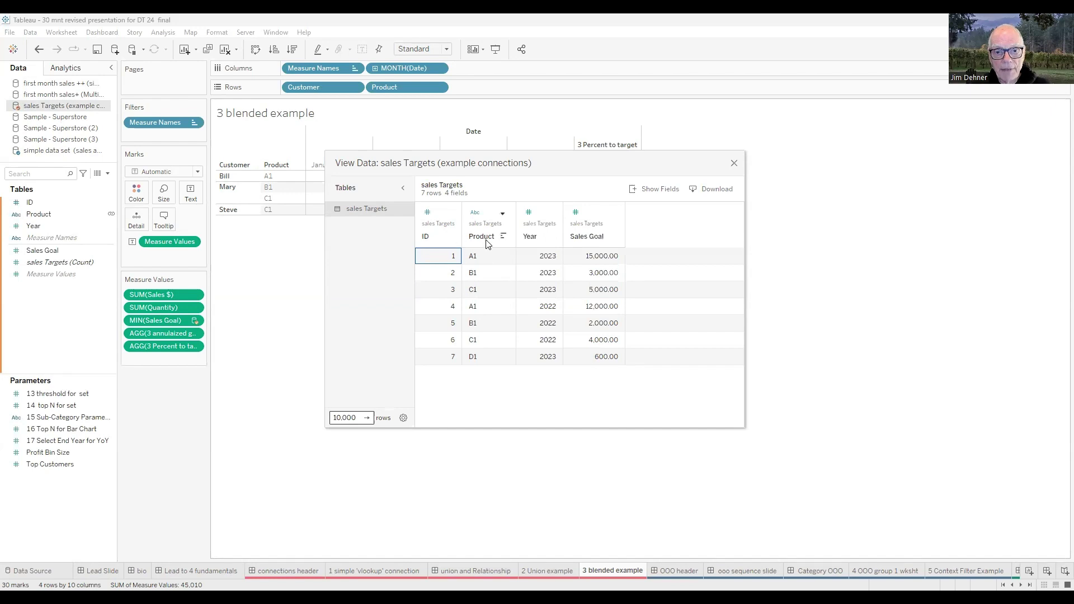
{"action": "left_click", "coordinate": [734, 163]}
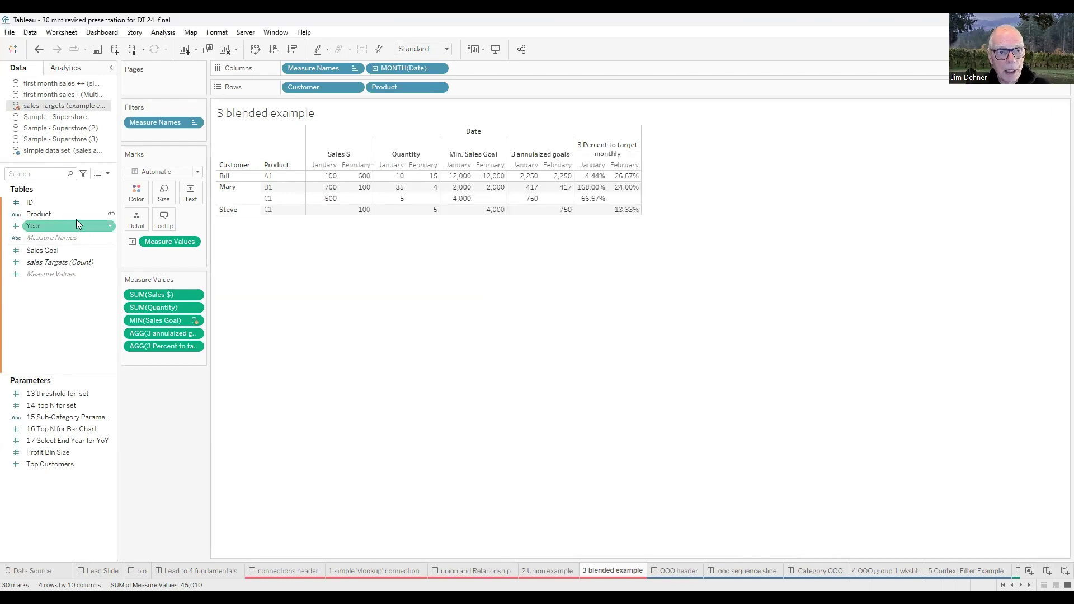
{"action": "left_click", "coordinate": [75, 218]}
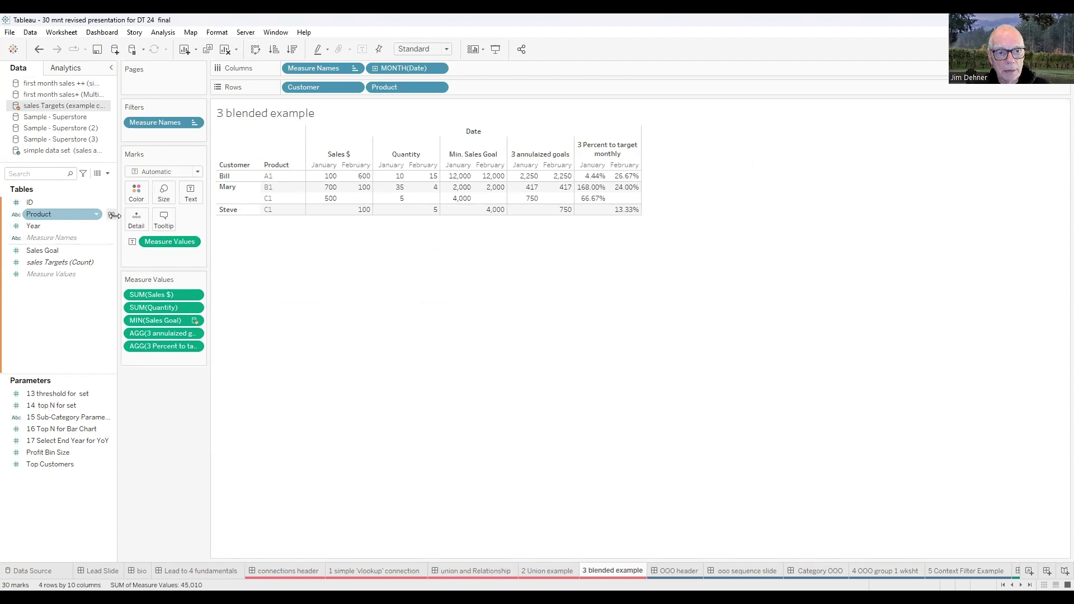
{"action": "left_click", "coordinate": [493, 240]}
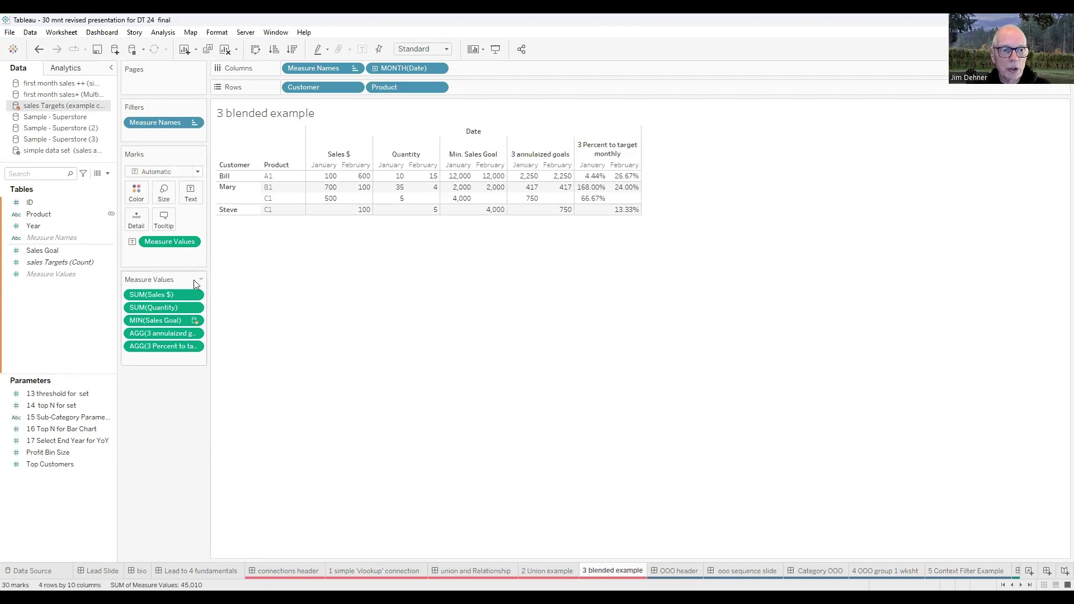
Step: In the simple data set source, inspect the 3 annulaized goals formula with its text enlarged and close it unchanged
{"action": "left_click", "coordinate": [55, 154]}
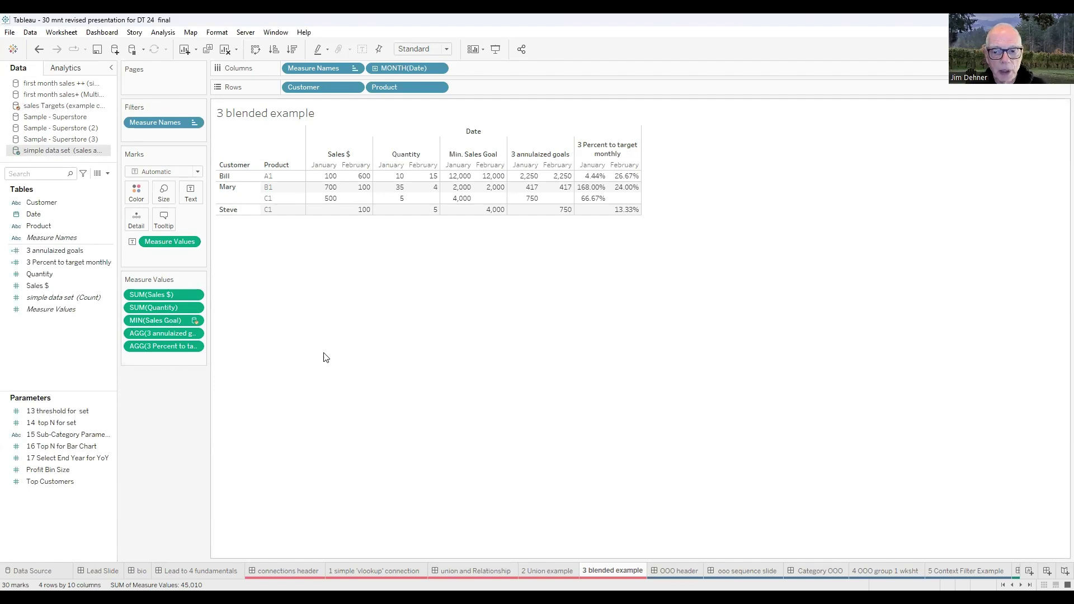
{"action": "left_click", "coordinate": [86, 277]}
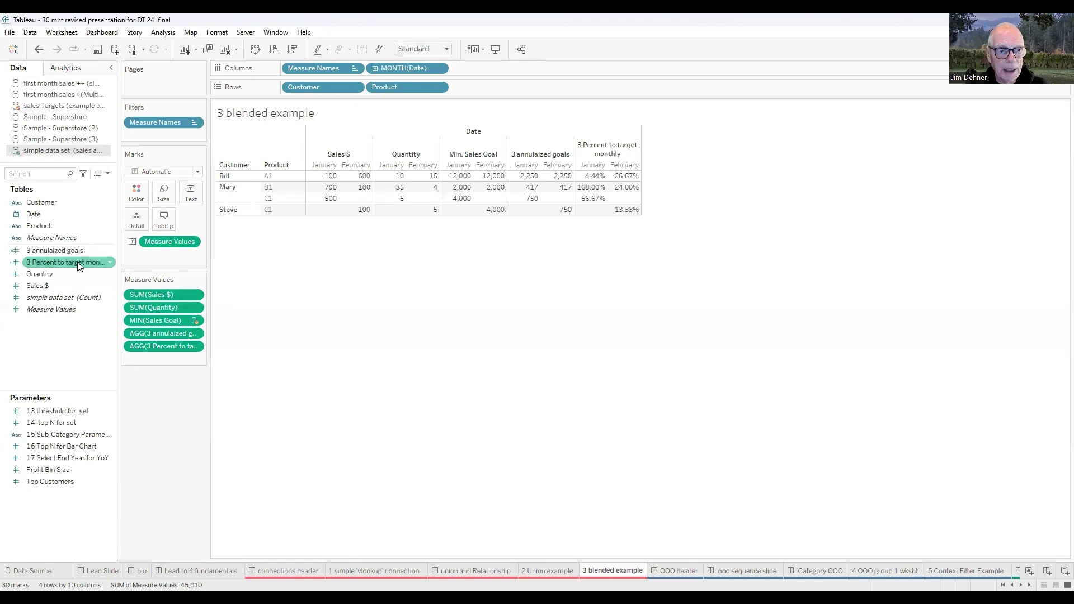
{"action": "right_click", "coordinate": [71, 256]}
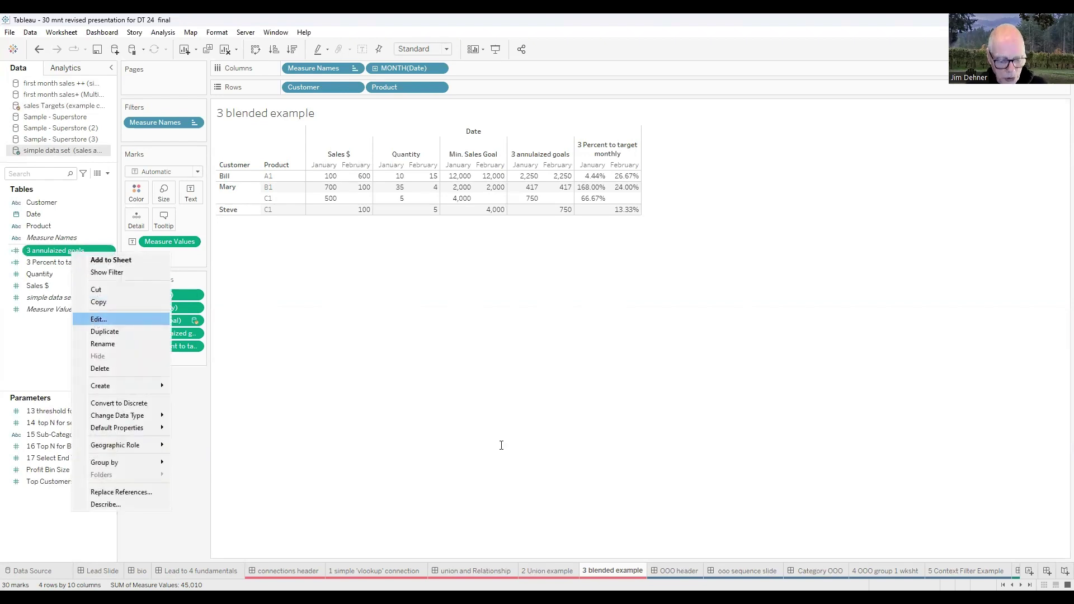
{"action": "scroll", "coordinate": [525, 449], "scroll_direction": "up", "scroll_amount": 2}
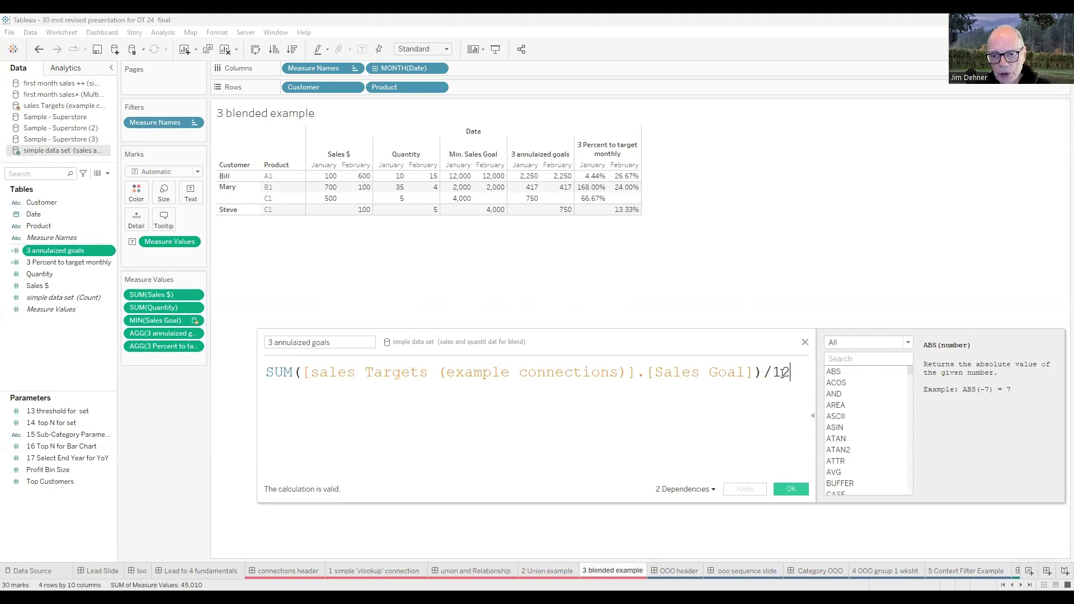
{"action": "left_click", "coordinate": [805, 344]}
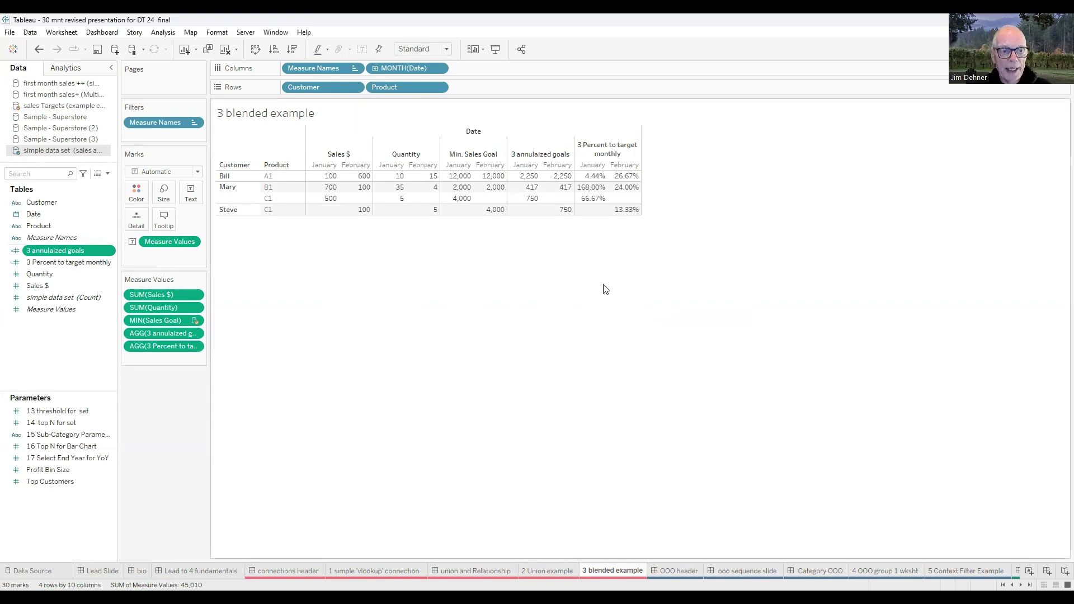
Step: Inspect the 3 Percent to target monthly formula with its text enlarged and close it unchanged
{"action": "right_click", "coordinate": [69, 264]}
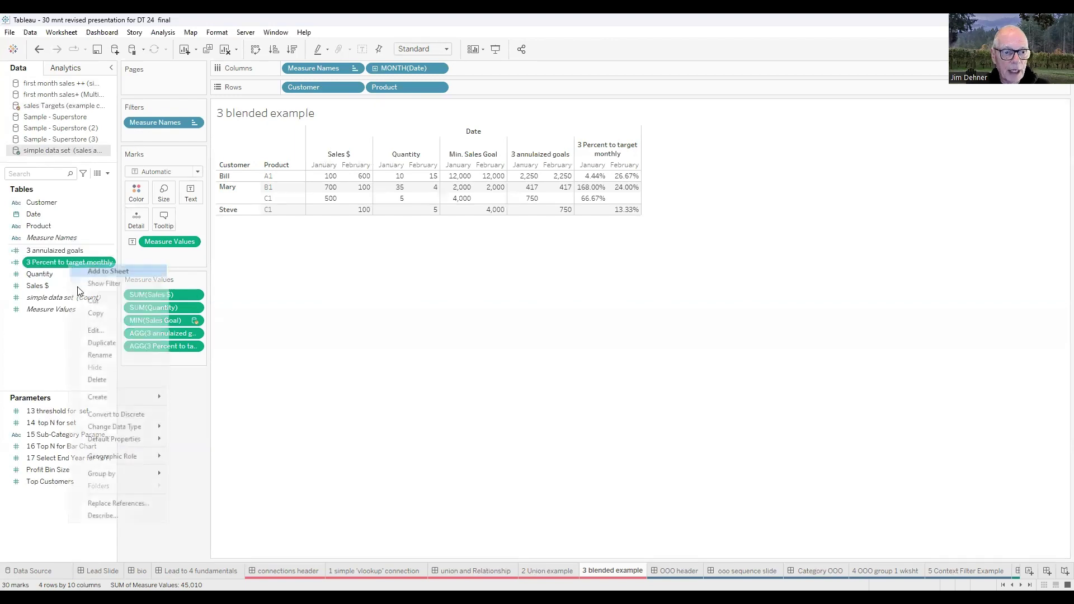
{"action": "left_click", "coordinate": [95, 332]}
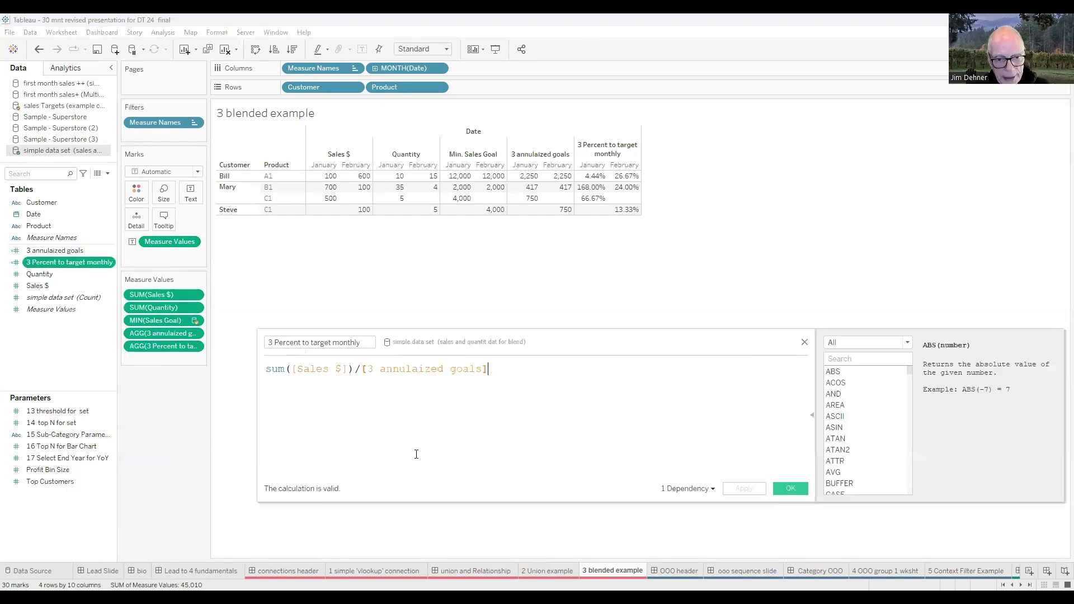
{"action": "scroll", "coordinate": [417, 455], "scroll_direction": "up", "scroll_amount": 2, "text": "ctrl"}
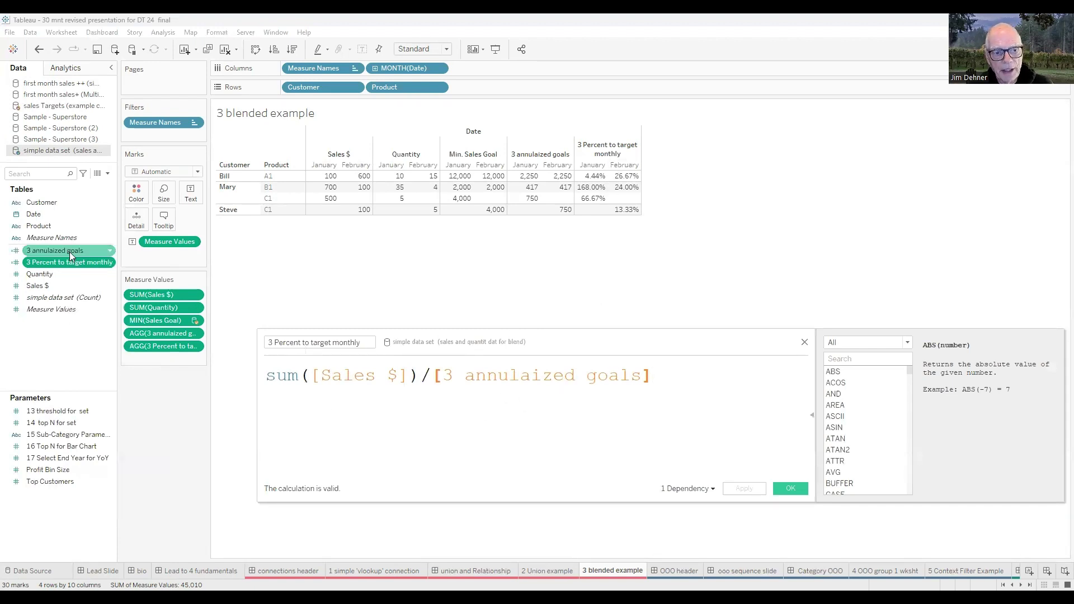
{"action": "left_click", "coordinate": [803, 342]}
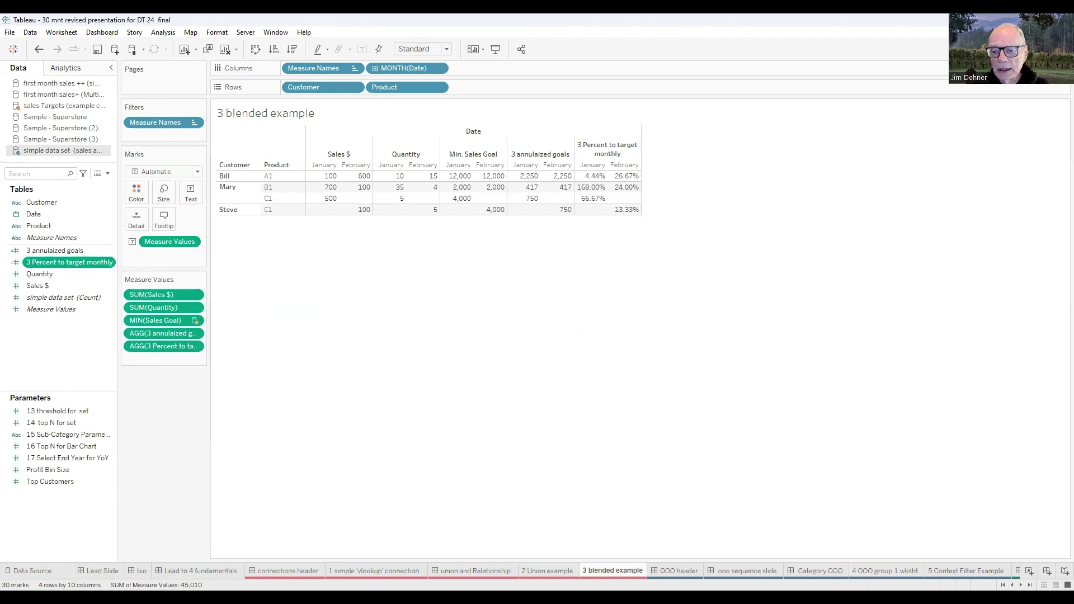
Step: Bring the later sheets into view and show the OOO header dashboard introducing Order of Operation
{"action": "scroll", "coordinate": [537, 571], "scroll_direction": "right", "scroll_amount": 3}
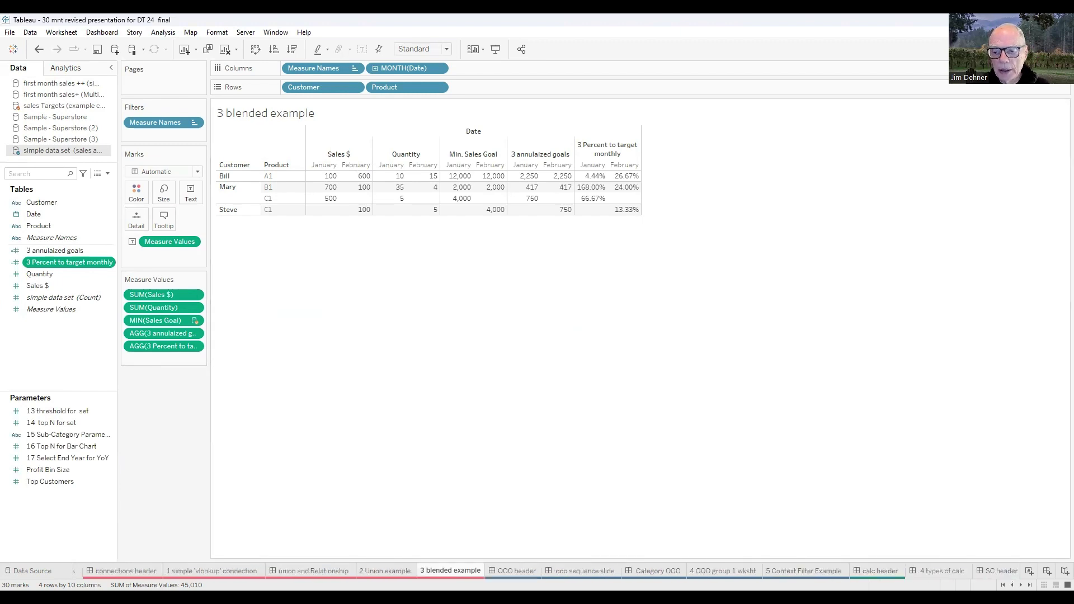
{"action": "scroll", "coordinate": [537, 571], "scroll_direction": "right", "scroll_amount": 1}
{"action": "scroll", "coordinate": [537, 570], "scroll_direction": "right", "scroll_amount": 1}
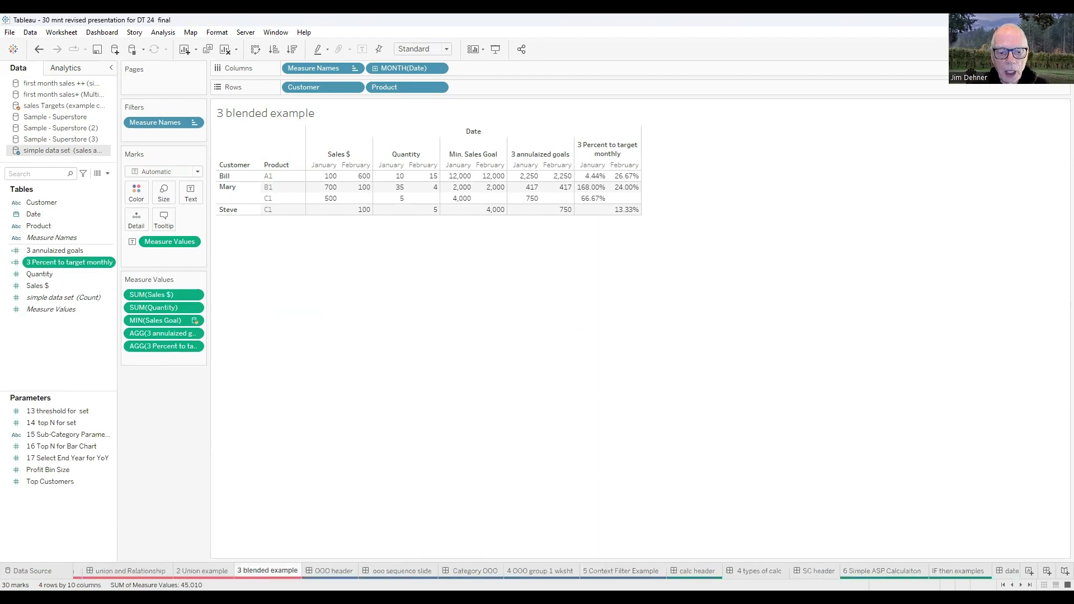
{"action": "left_click", "coordinate": [331, 571]}
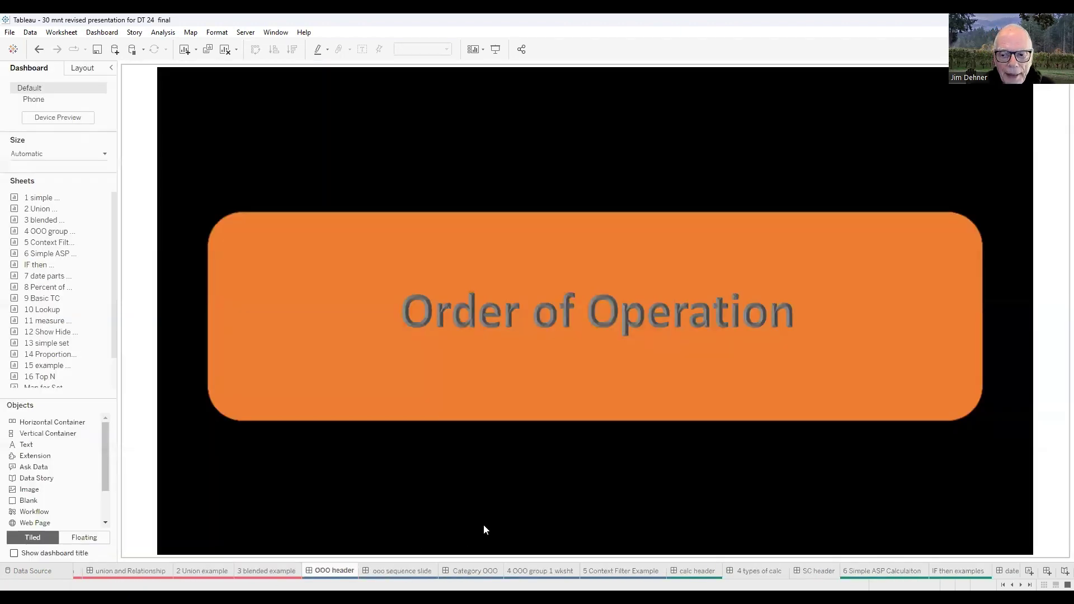
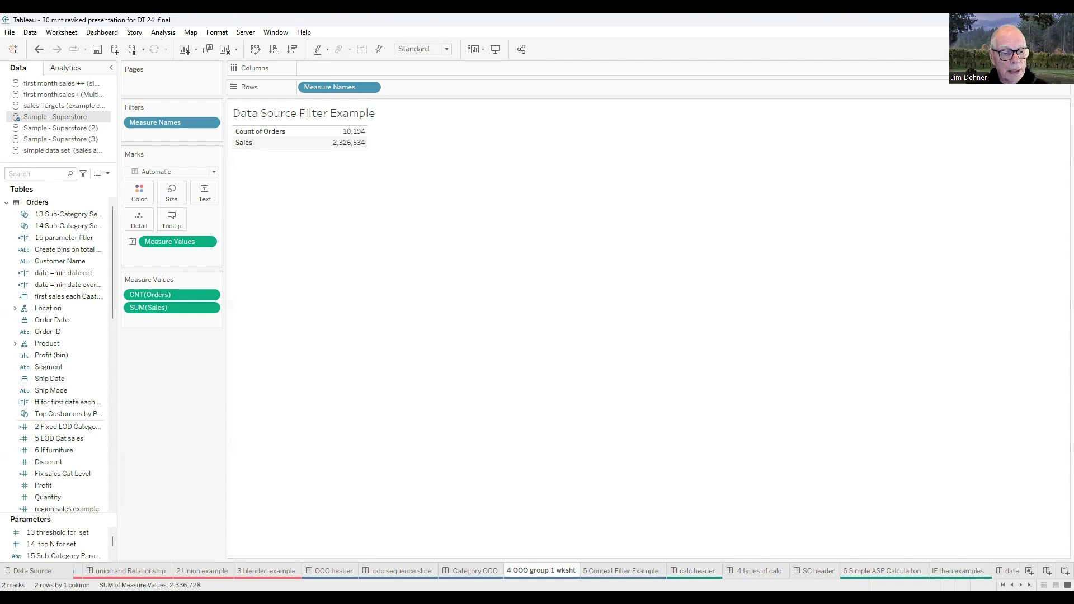
Step: Add a data source filter to Sample - Superstore that keeps only the Furniture category
{"action": "left_click", "coordinate": [31, 571]}
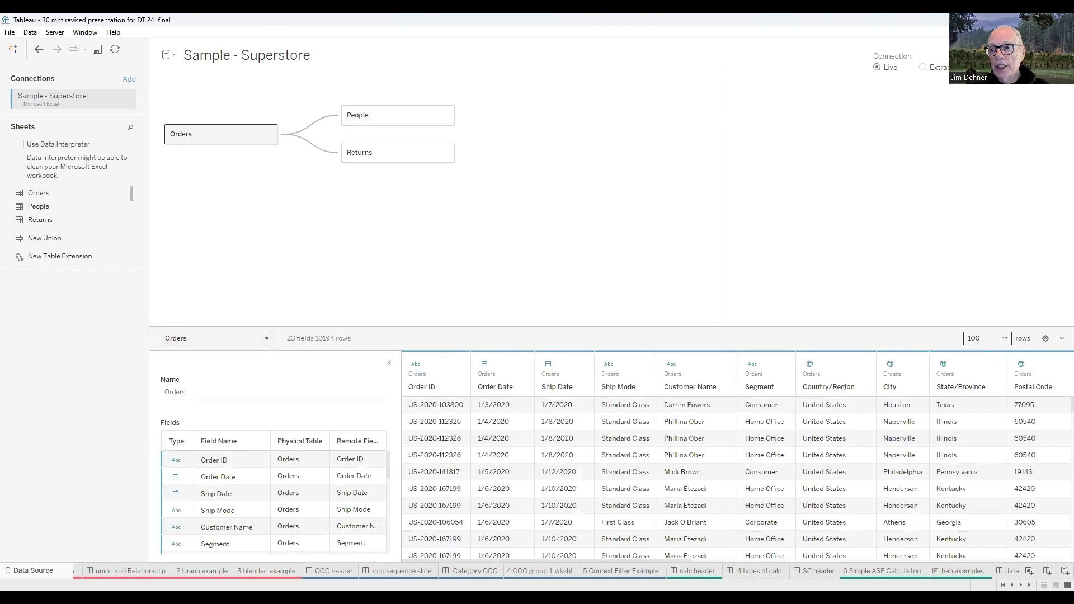
{"action": "left_click", "coordinate": [1054, 68]}
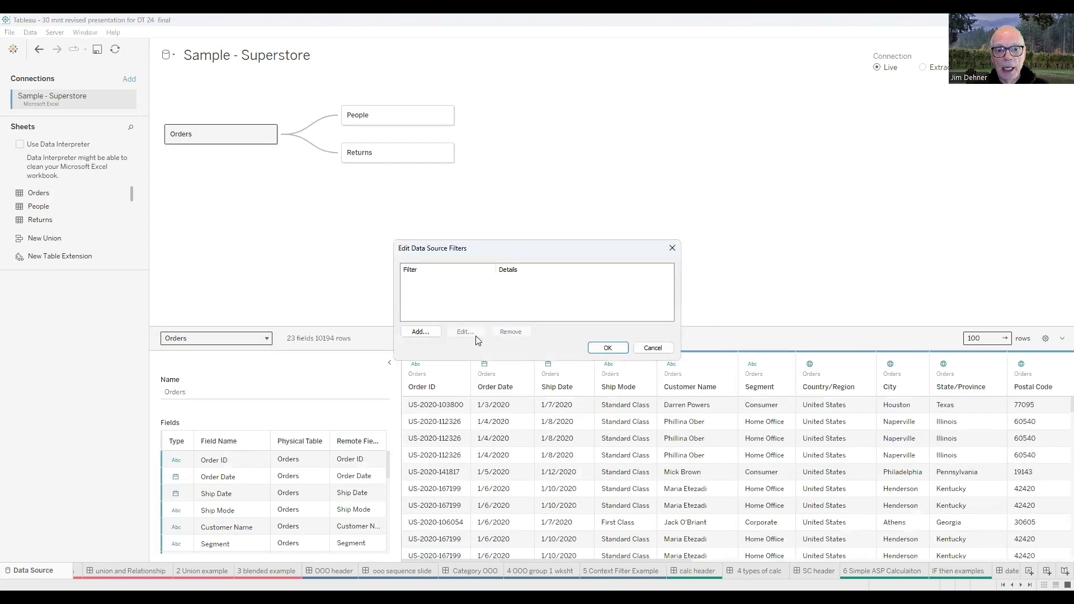
{"action": "left_click", "coordinate": [426, 336]}
{"action": "left_click", "coordinate": [421, 333]}
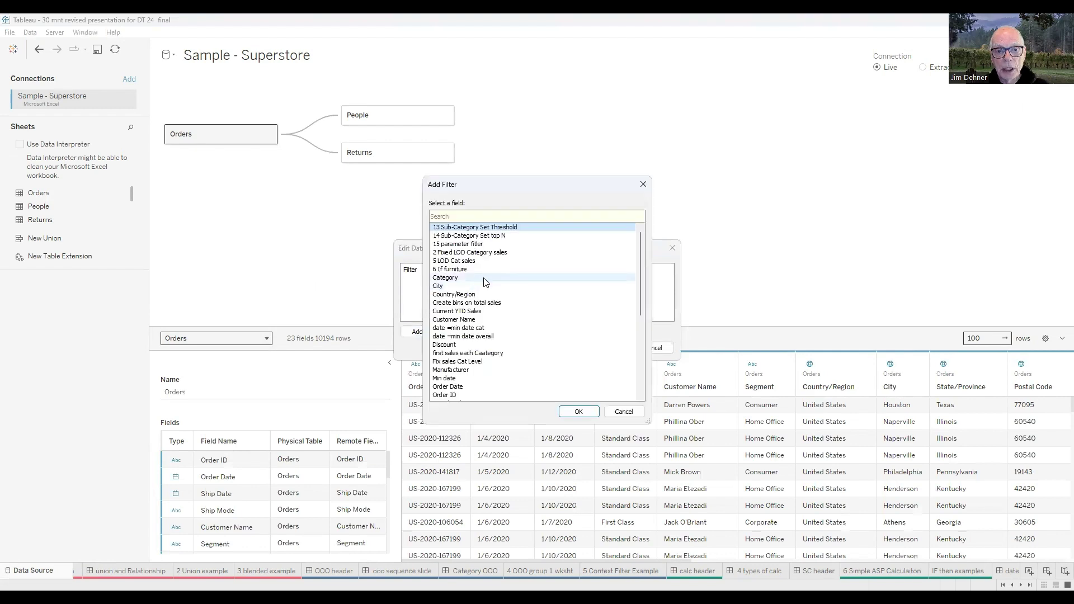
{"action": "left_click", "coordinate": [453, 278]}
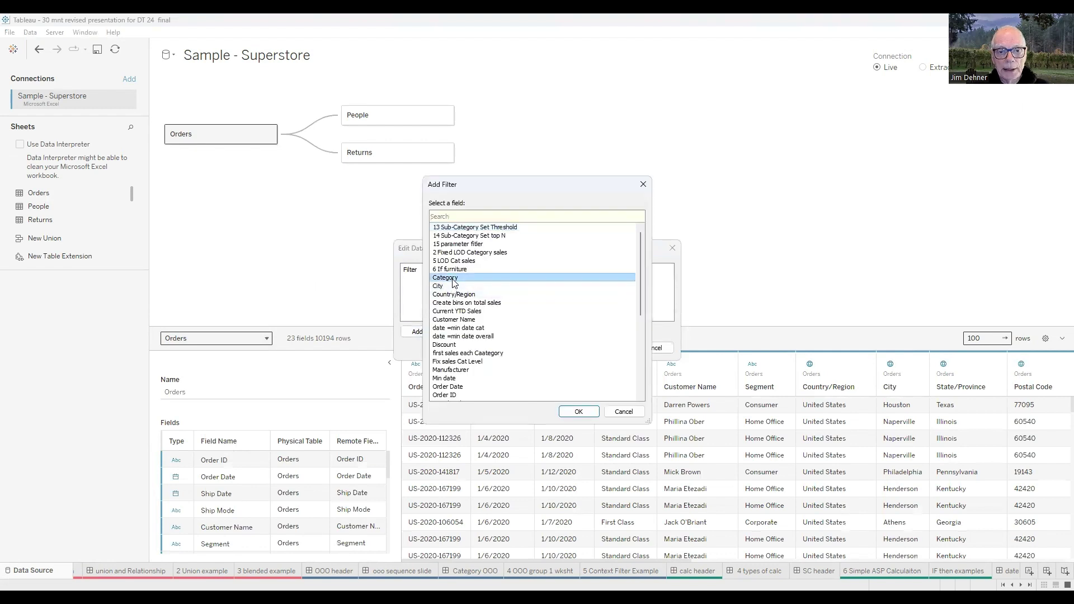
{"action": "left_click", "coordinate": [568, 414]}
{"action": "left_click", "coordinate": [433, 224]}
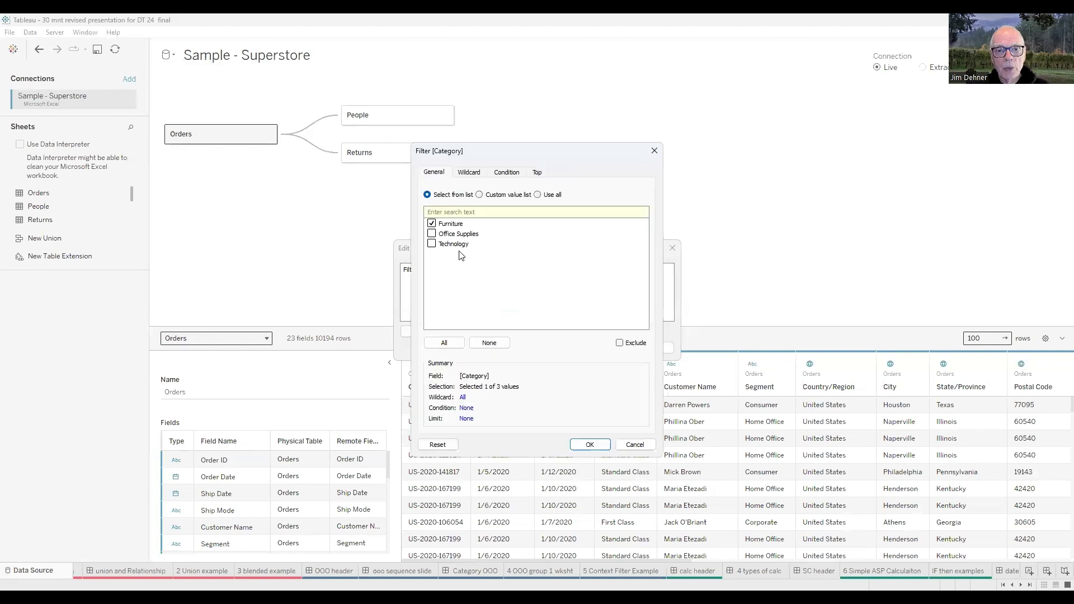
{"action": "left_click", "coordinate": [589, 444]}
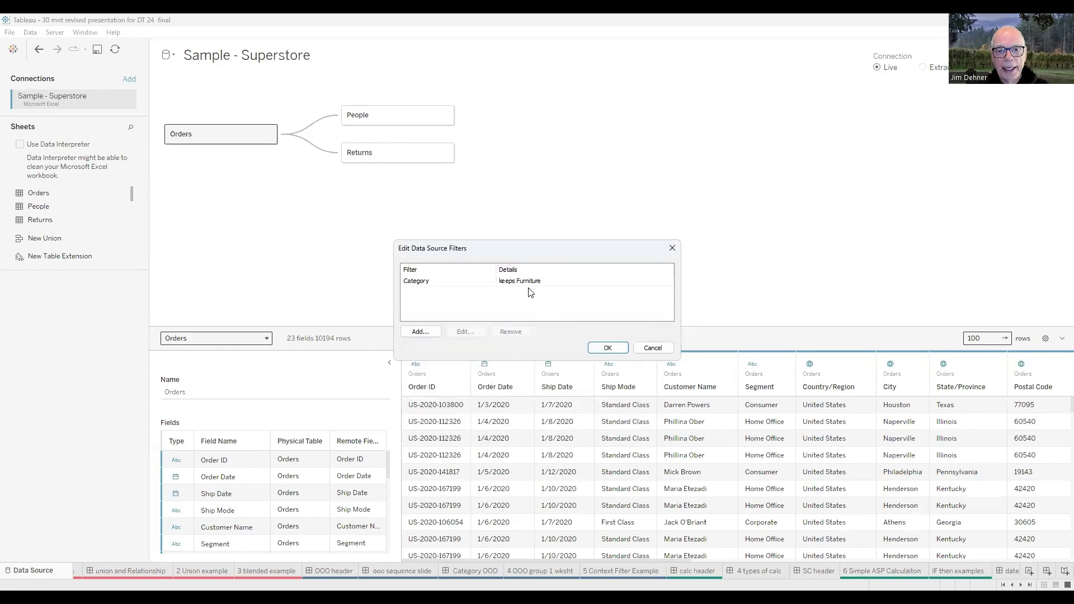
{"action": "left_click_drag", "start_coordinate": [549, 249], "coordinate": [596, 198]}
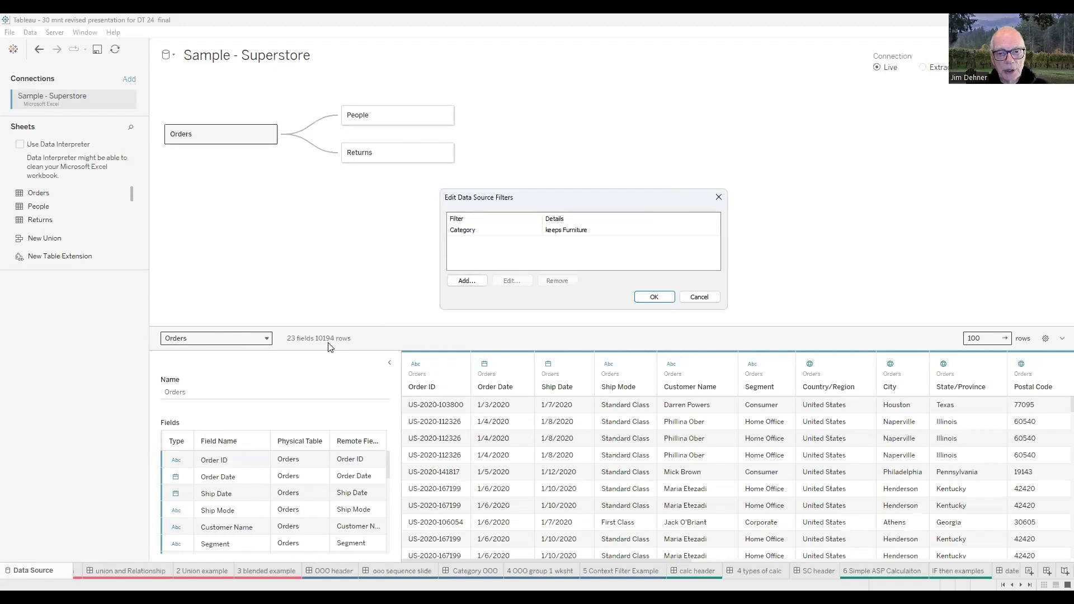
{"action": "left_click", "coordinate": [654, 297]}
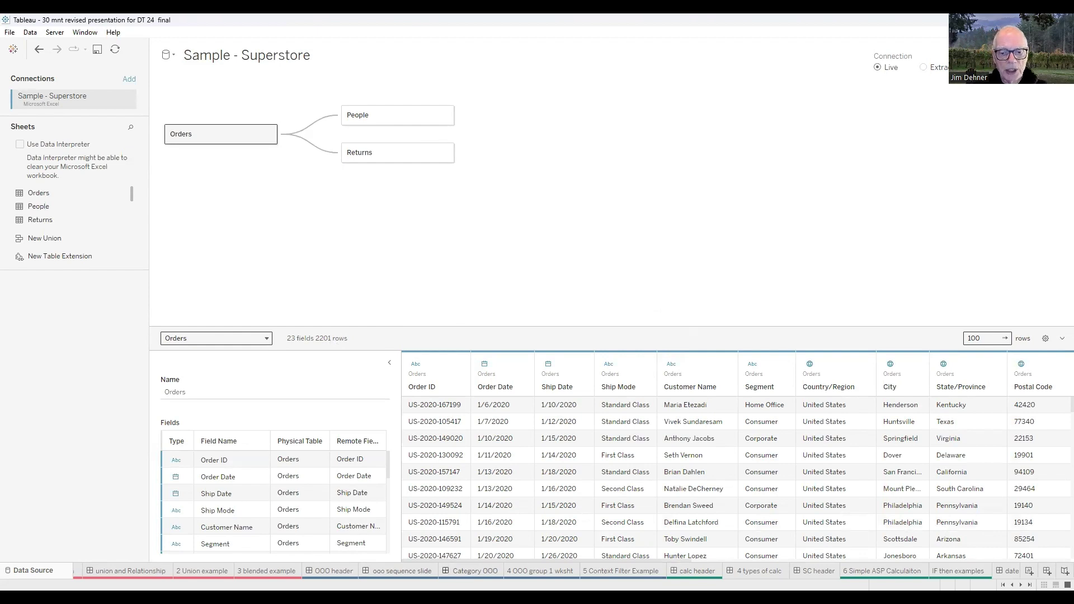
Step: Check the filtered order count and sales on 4 OOO group 1 wksht, and undo the Category data source filter
{"action": "left_click", "coordinate": [537, 568]}
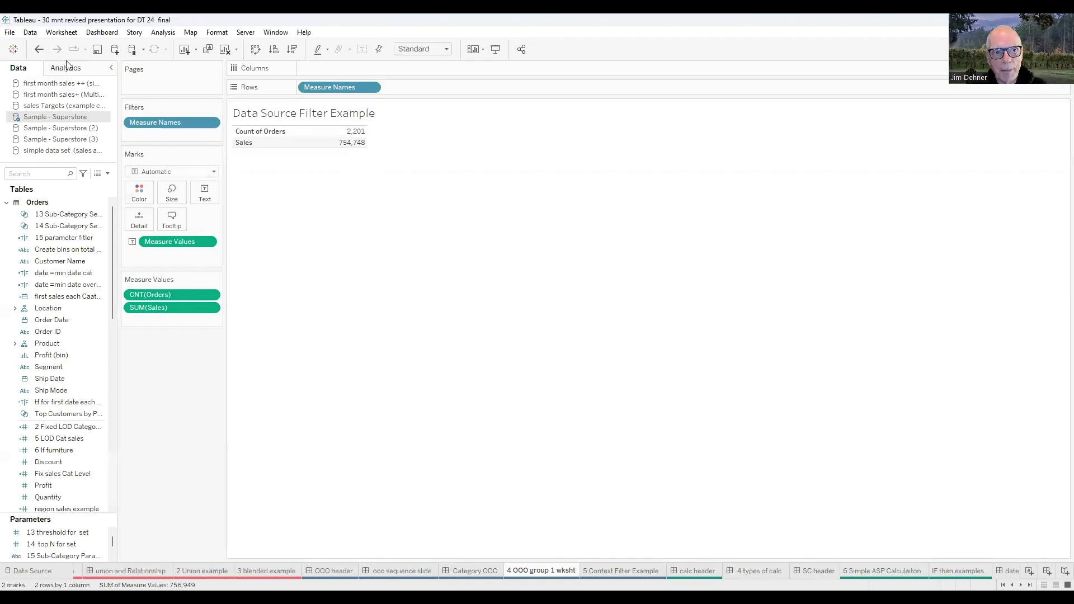
{"action": "left_click", "coordinate": [40, 52]}
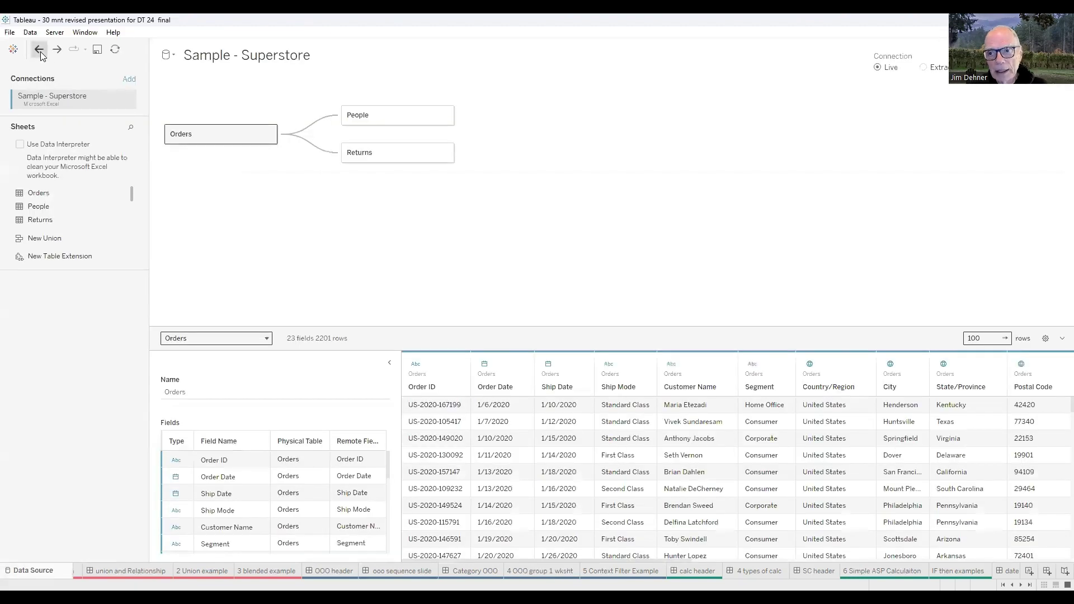
{"action": "left_click", "coordinate": [41, 51]}
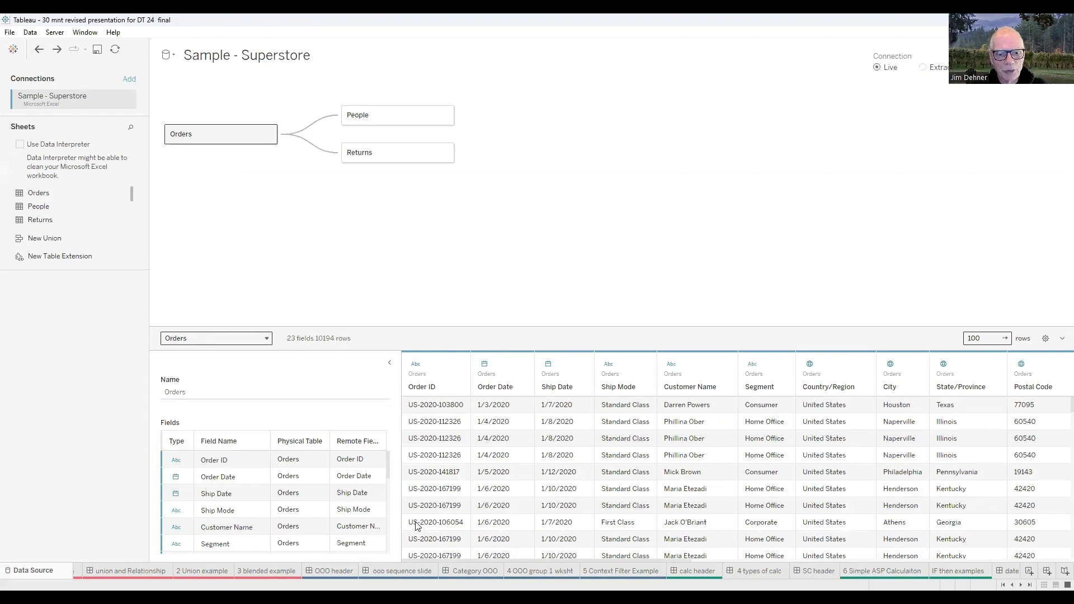
Step: On the 5 Context Filter Example sheet, search the fields for "5" and inspect the 5 LOD Cat sales formula with its text enlarged
{"action": "left_click", "coordinate": [606, 565]}
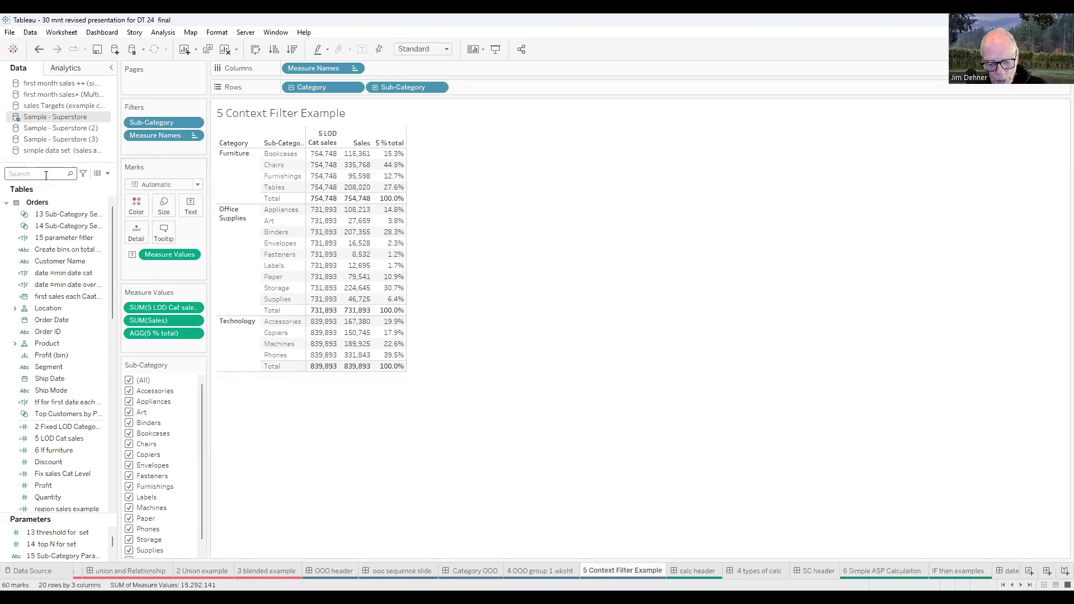
{"action": "type", "text": "5"}
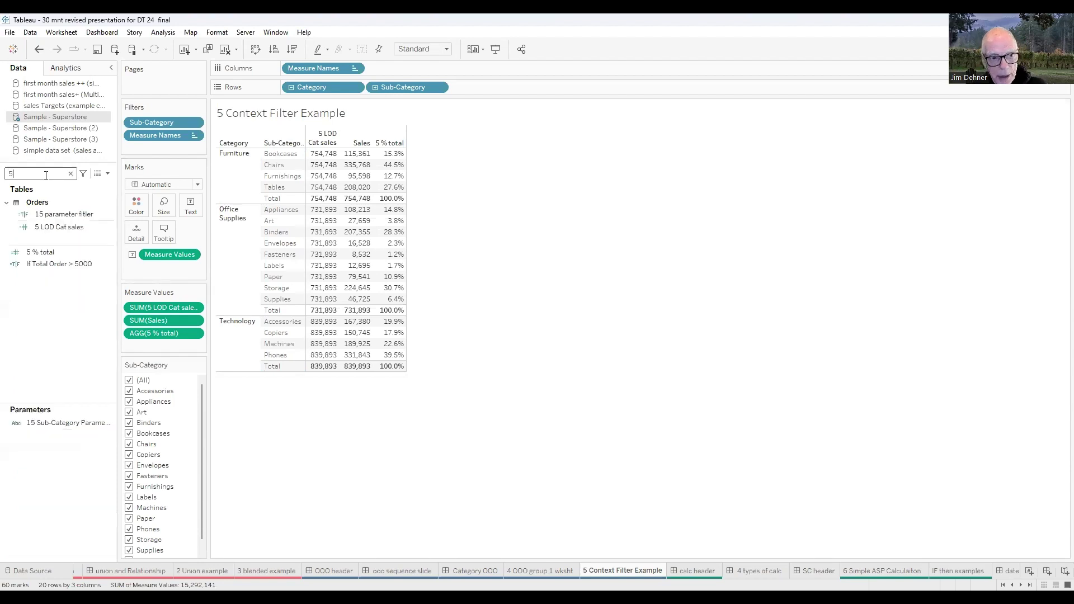
{"action": "right_click", "coordinate": [67, 228]}
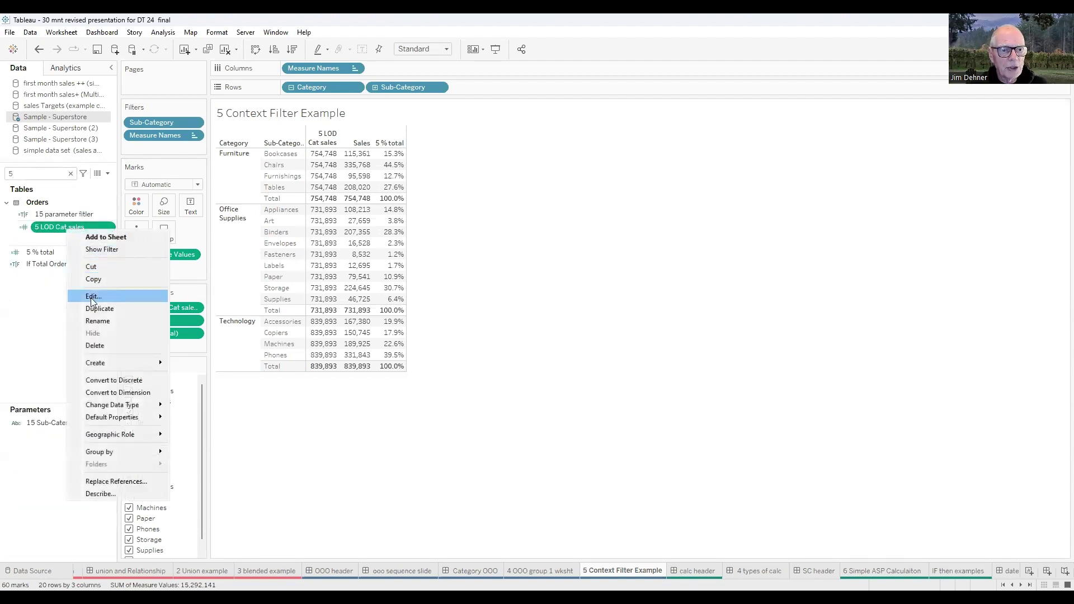
{"action": "left_click", "coordinate": [92, 297]}
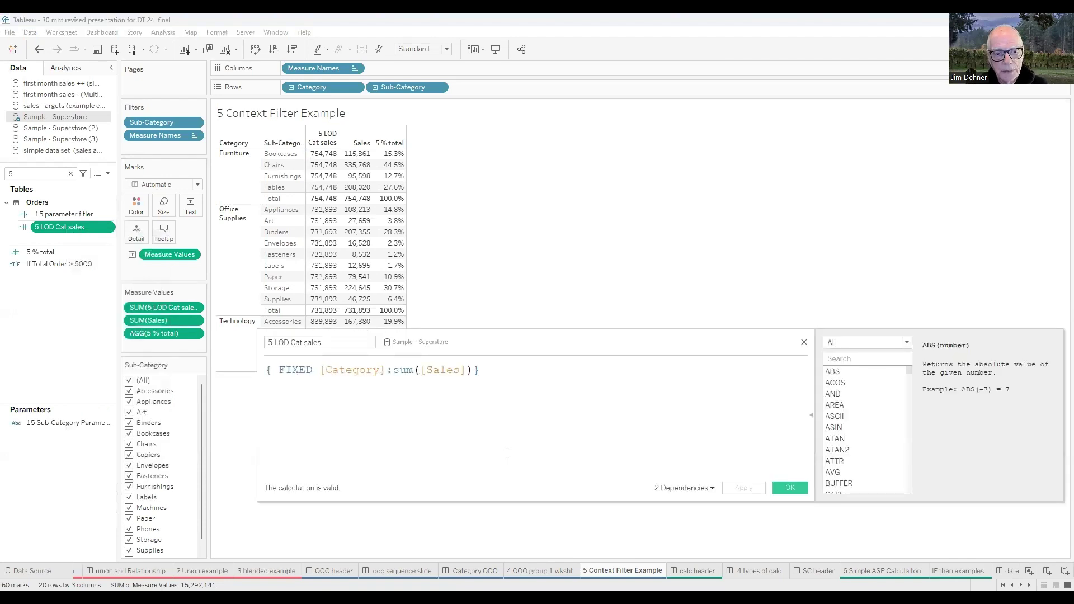
{"action": "scroll", "coordinate": [469, 445], "scroll_direction": "up", "scroll_amount": 2, "text": "ctrl"}
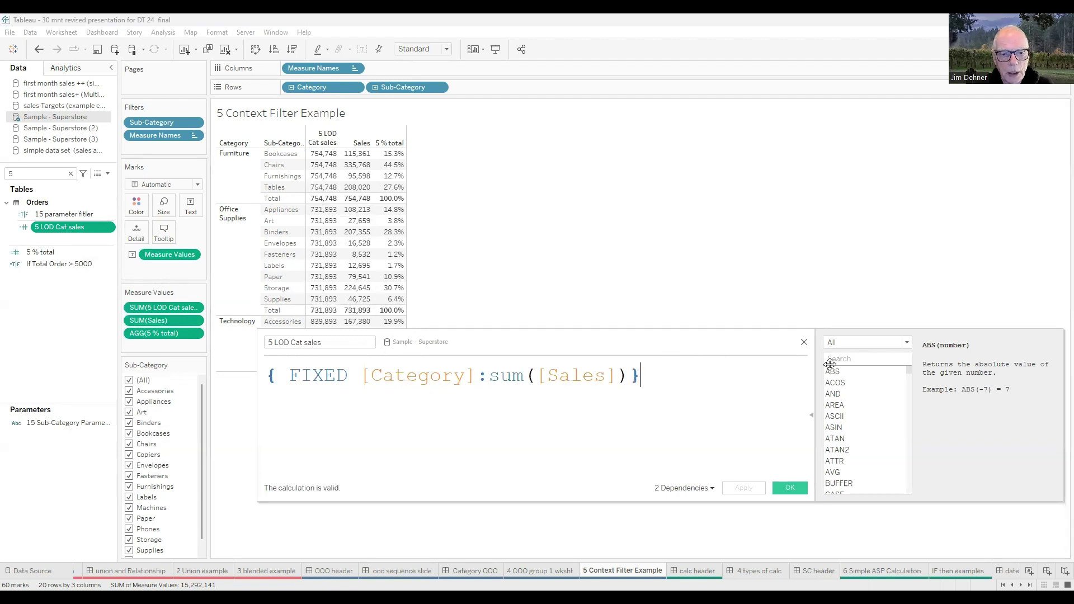
{"action": "left_click_drag", "start_coordinate": [830, 364], "coordinate": [984, 367]}
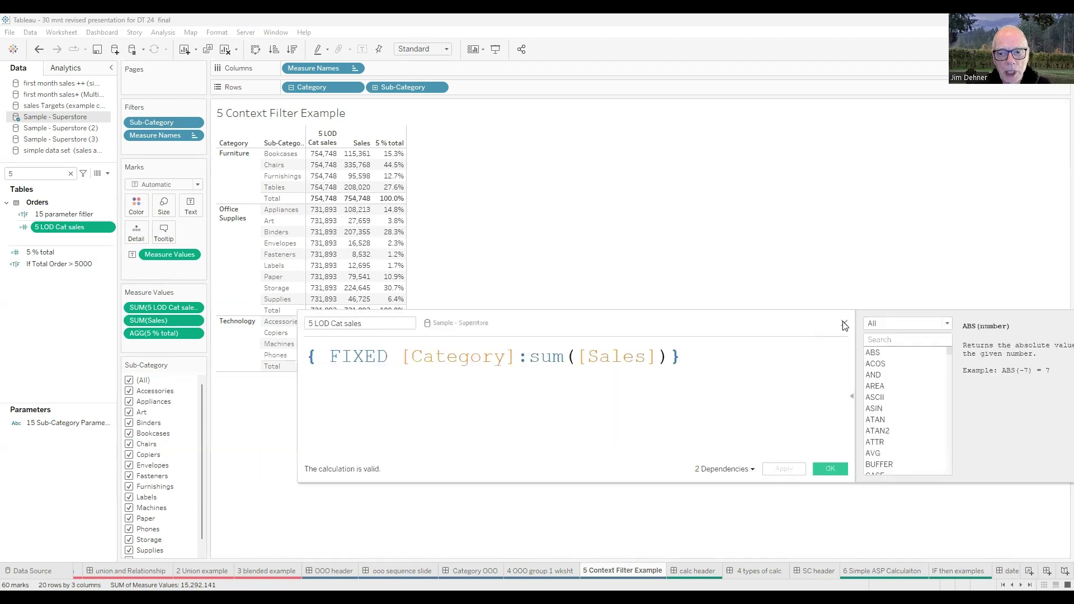
{"action": "left_click_drag", "start_coordinate": [676, 349], "coordinate": [562, 327]}
{"action": "left_click", "coordinate": [845, 325]}
Step: Inspect the 5 % total formula with its text enlarged and close it unchanged
{"action": "right_click", "coordinate": [46, 254]}
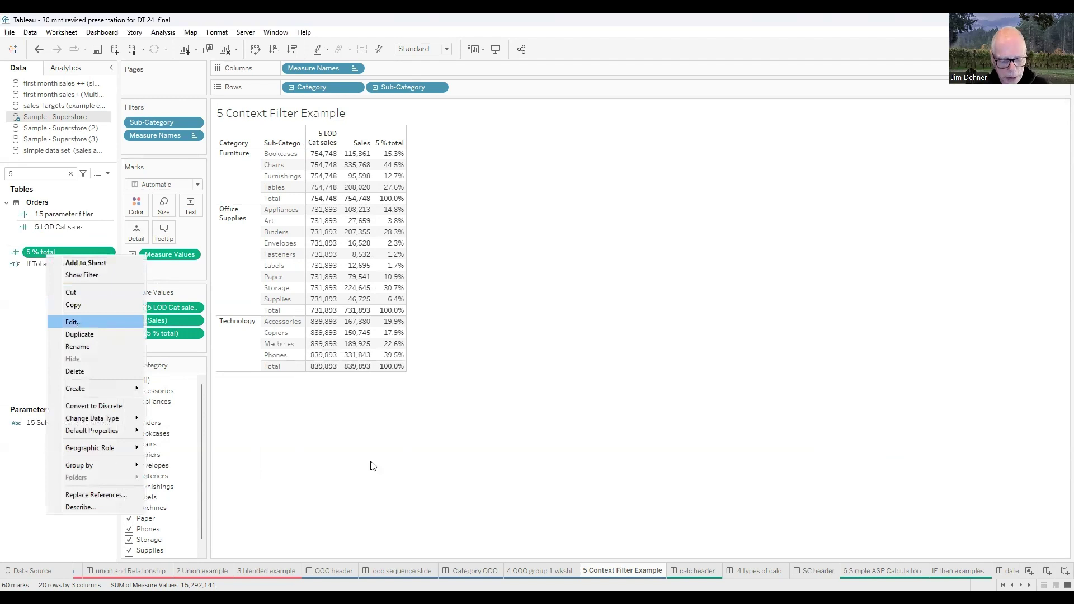
{"action": "left_click", "coordinate": [73, 322]}
{"action": "scroll", "coordinate": [506, 439], "scroll_direction": "up", "scroll_amount": 2, "text": "ctrl"}
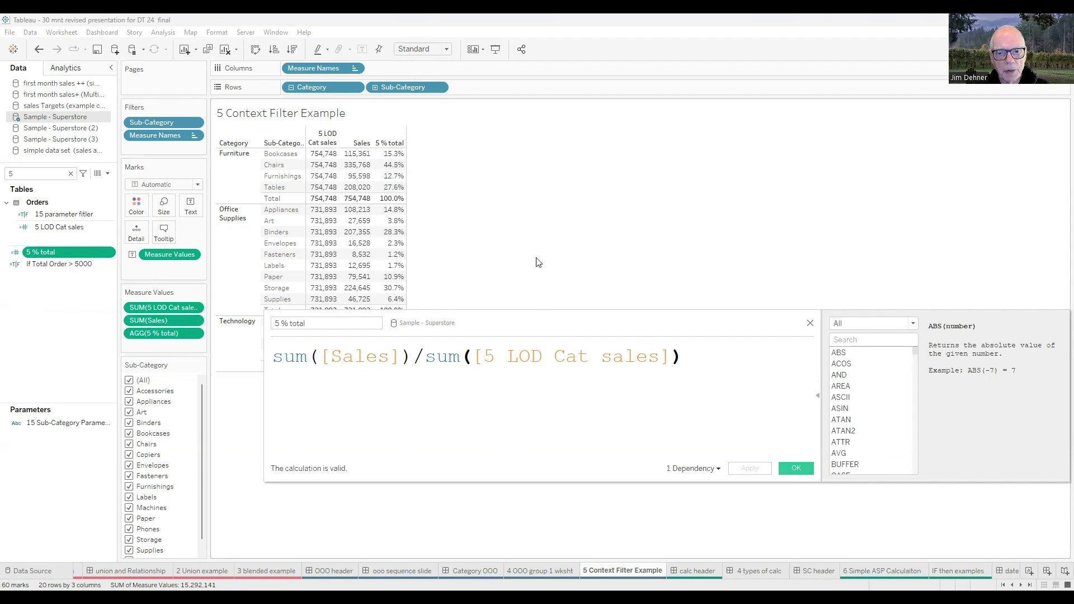
{"action": "left_click", "coordinate": [810, 324]}
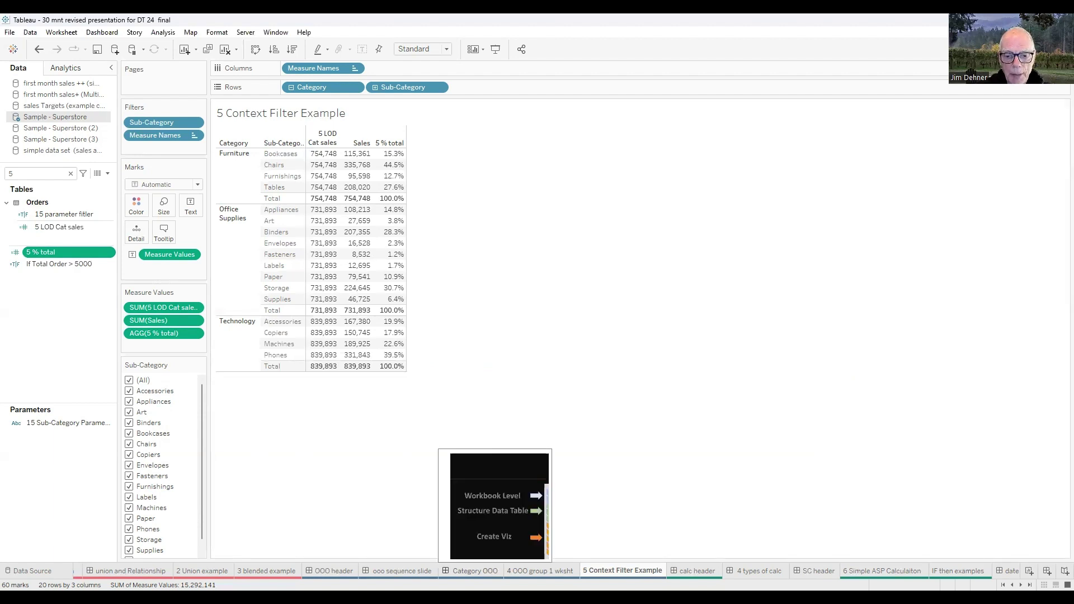
Step: Review the filter order list on the Category OOO dashboard and return to the 5 Context Filter Example sheet
{"action": "left_click", "coordinate": [474, 571]}
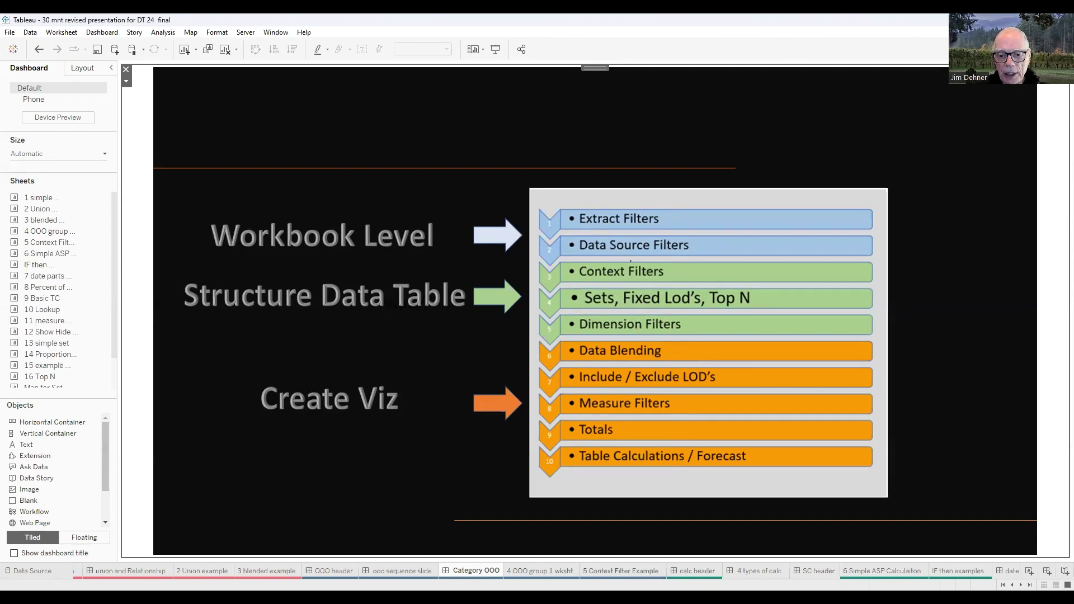
{"action": "left_click", "coordinate": [622, 571]}
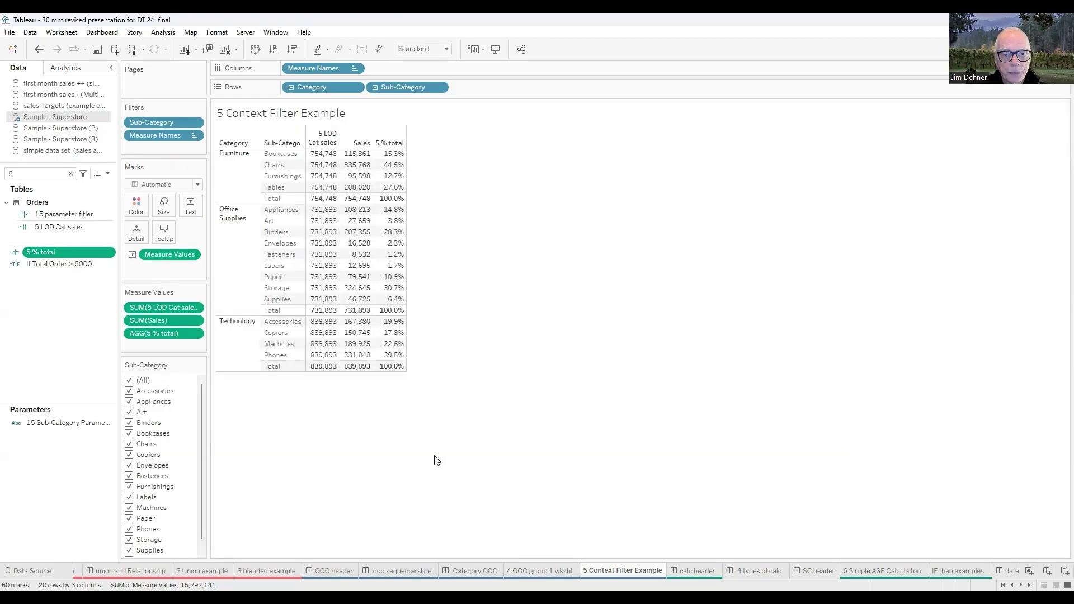
Step: Exclude Bookcases from the Sub-Category filter to check the effect on the percentages, and include it again
{"action": "left_click", "coordinate": [128, 433]}
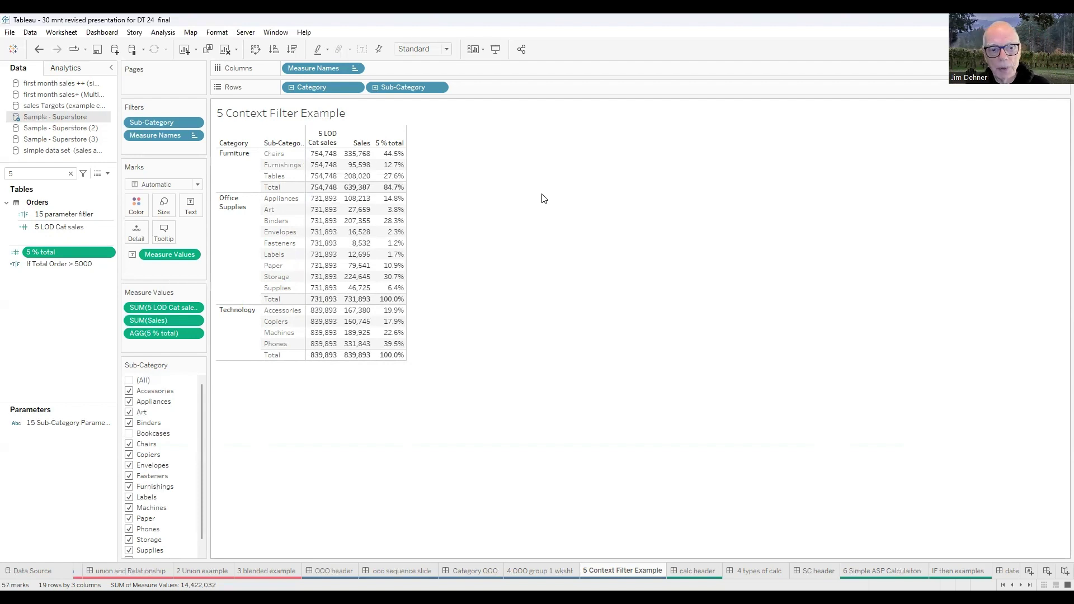
{"action": "left_click", "coordinate": [176, 434]}
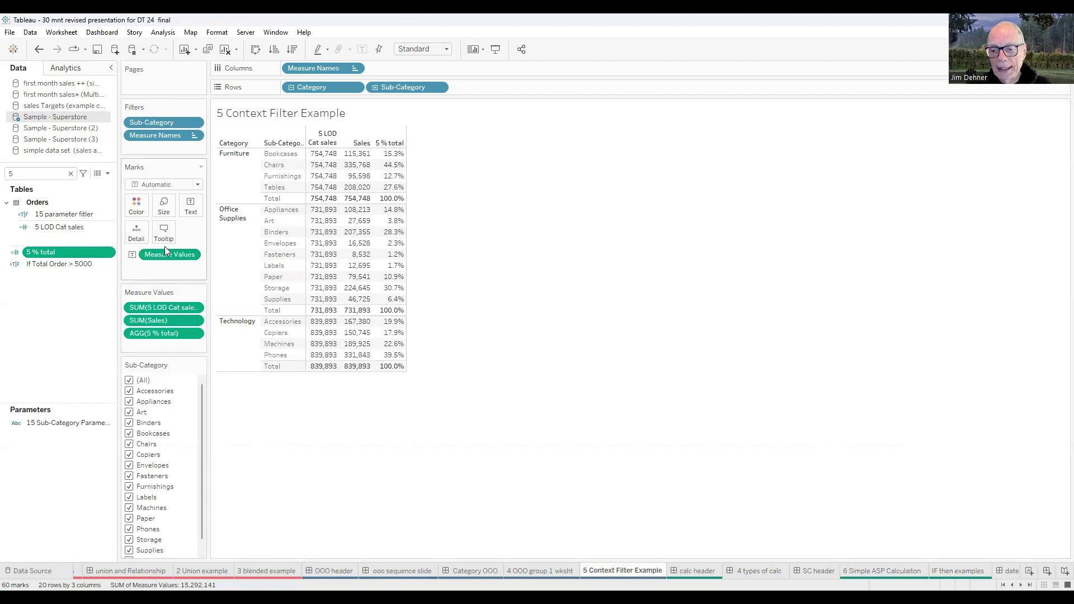
Step: Add the Sub-Category filter to context and exclude Bookcases from it
{"action": "left_click", "coordinate": [195, 122]}
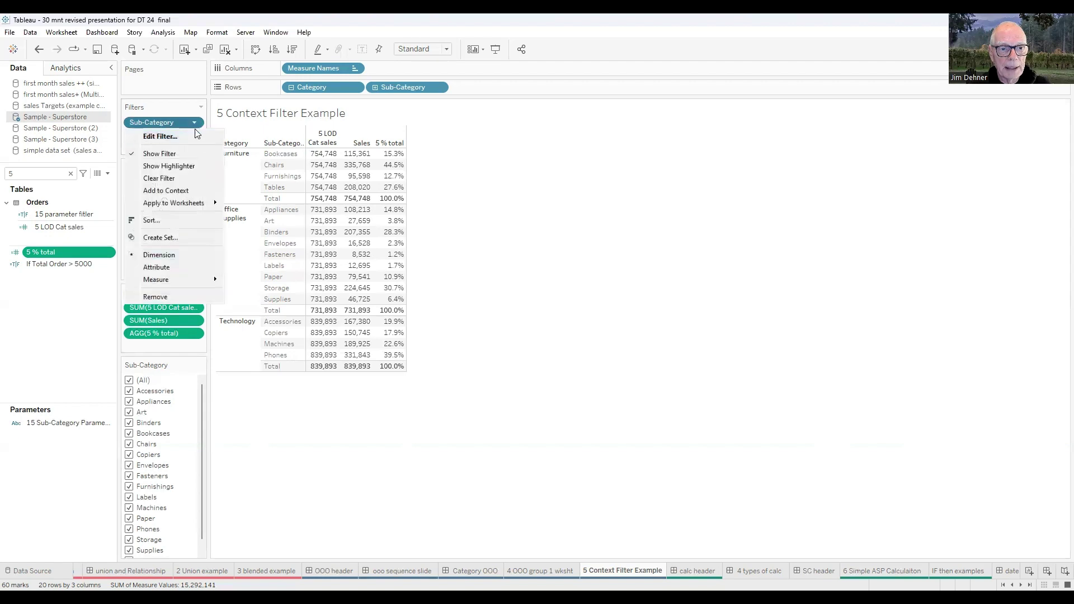
{"action": "left_click", "coordinate": [192, 191]}
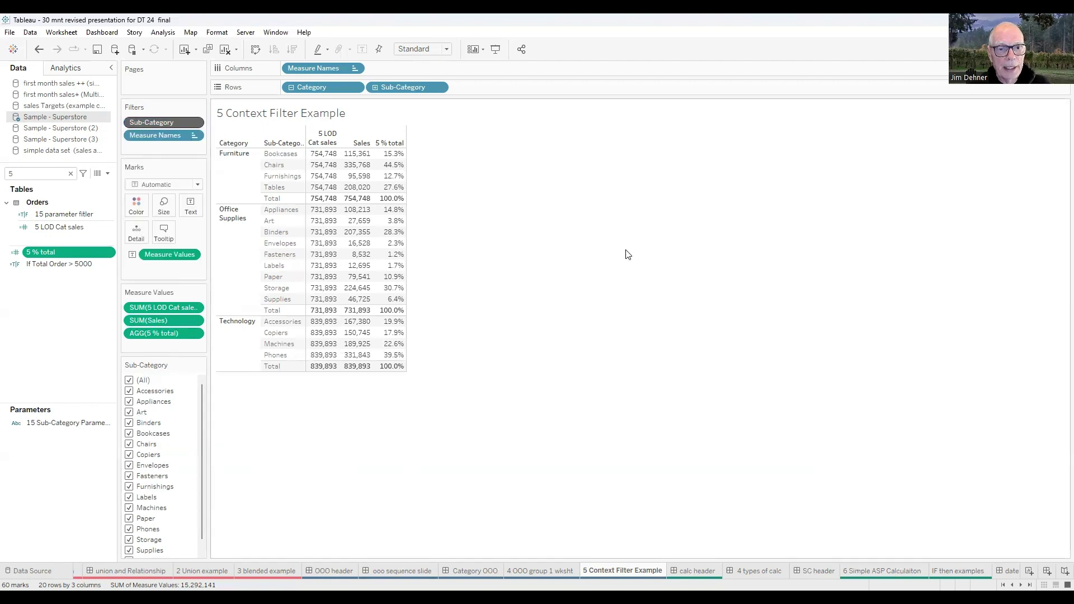
{"action": "left_click", "coordinate": [129, 433]}
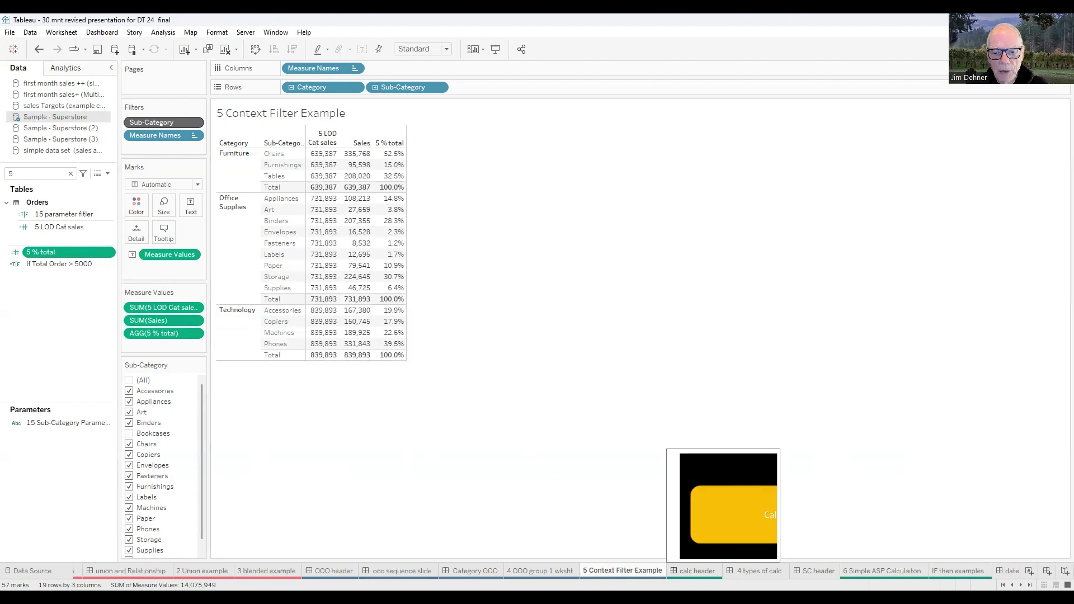
Step: Review the calc header, 4 types of calc and SC header dashboards in turn
{"action": "left_click", "coordinate": [693, 570]}
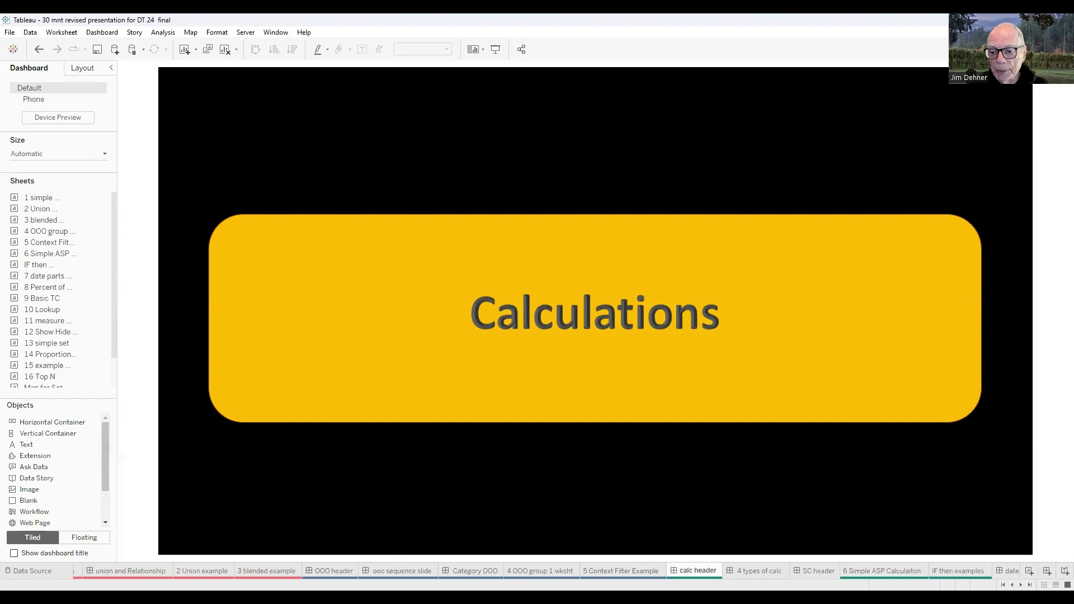
{"action": "scroll", "coordinate": [537, 571], "scroll_direction": "down", "scroll_amount": 5}
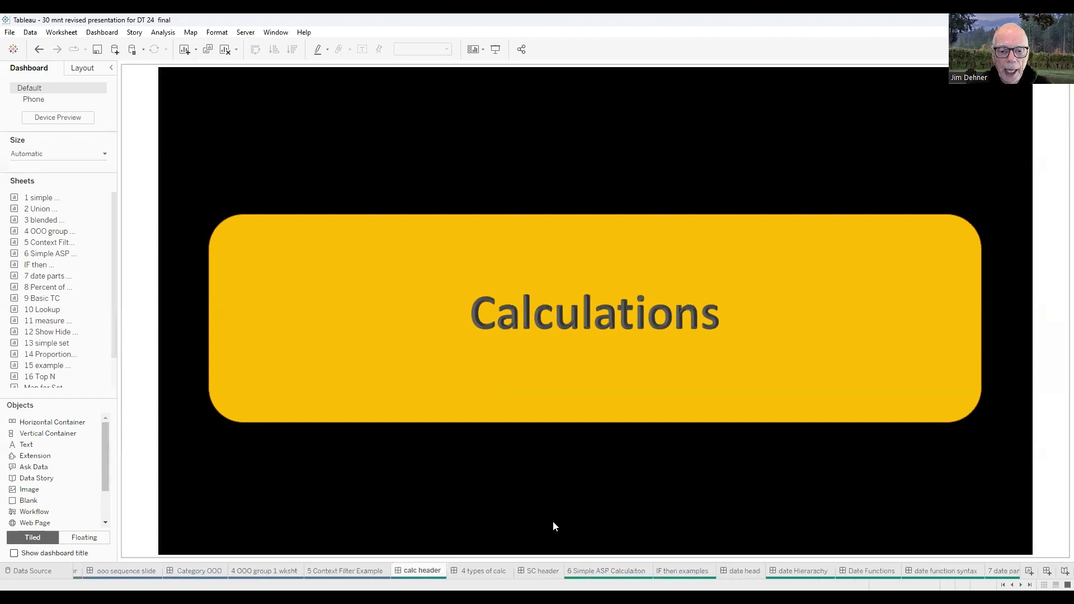
{"action": "left_click", "coordinate": [484, 570]}
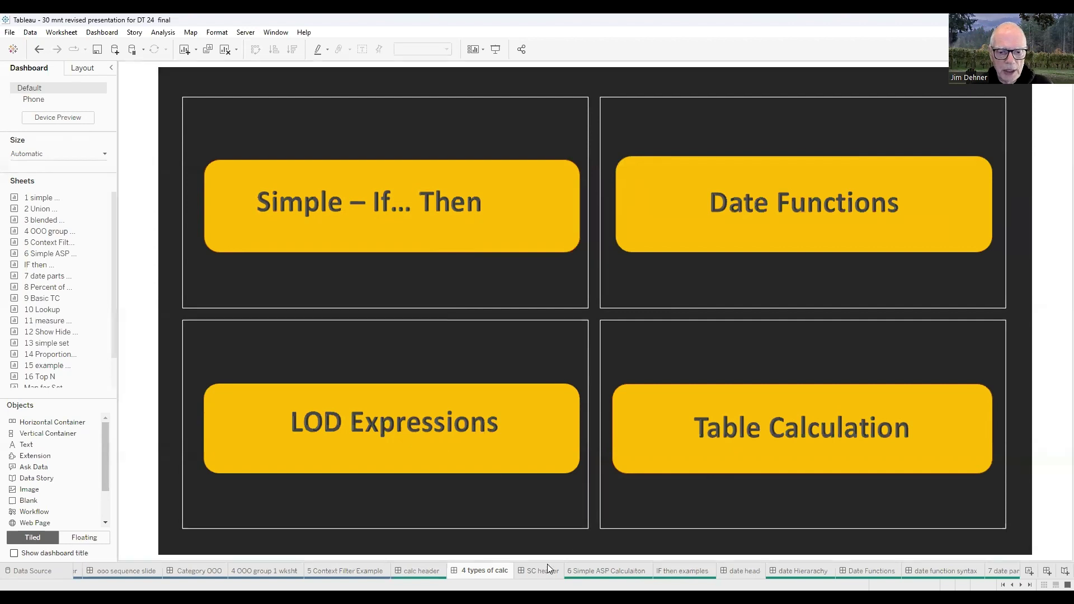
{"action": "key", "text": "ctrl+Tab"}
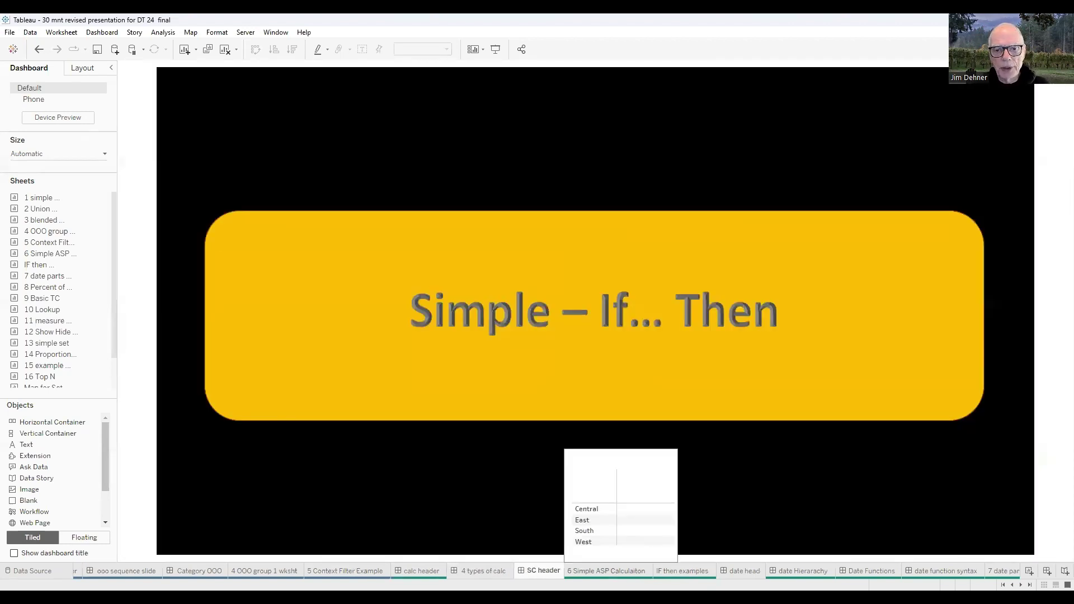
Step: Open the 6 Simple ASP Calculaiton sheet and search its fields for "6"
{"action": "left_click", "coordinate": [607, 571]}
{"action": "left_click", "coordinate": [31, 173]}
{"action": "type", "text": "5"}
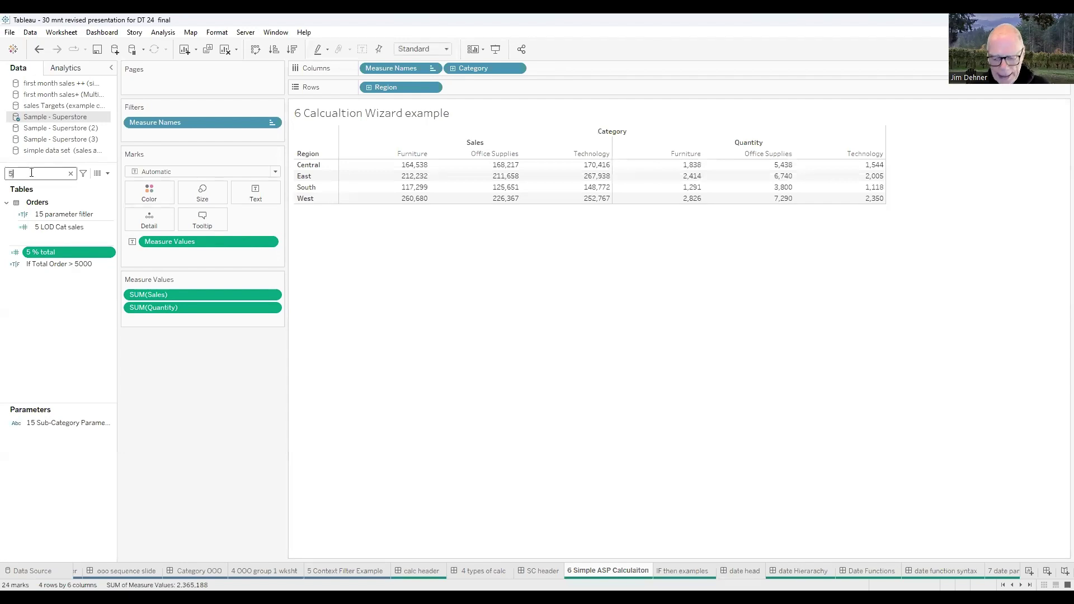
{"action": "key", "text": "BackSpace"}
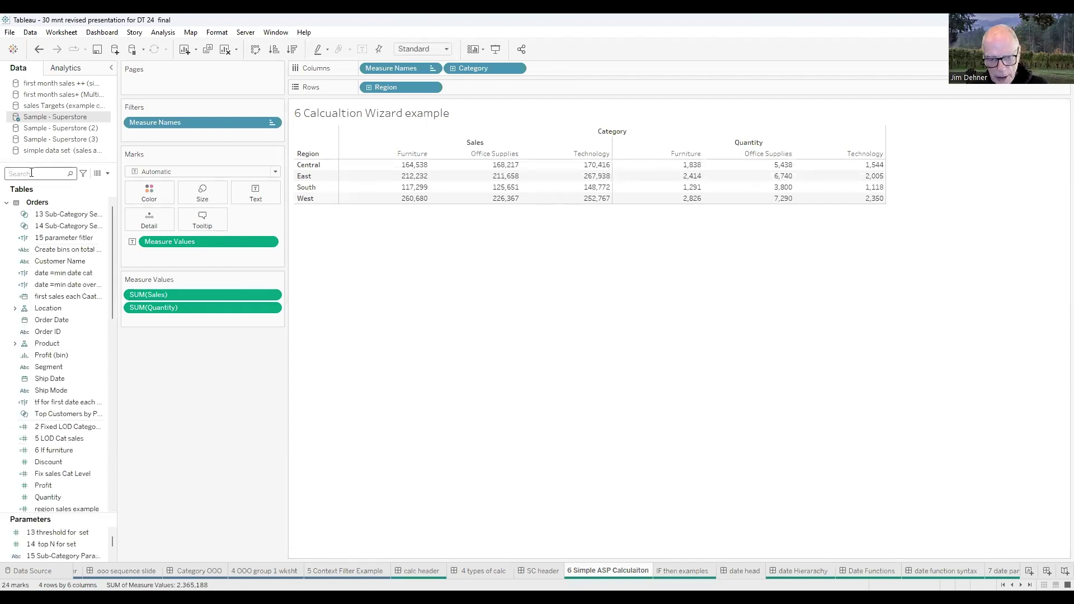
{"action": "type", "text": "6"}
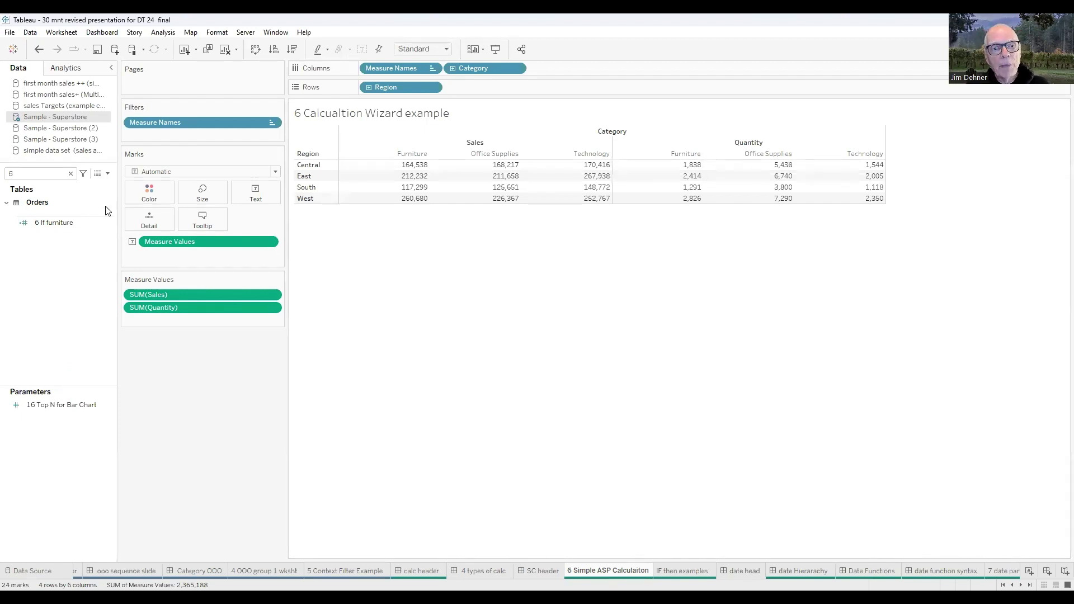
Step: Create a calculated field on Sample - Superstore named "6 asp", moving the calculation editor clear of the data table
{"action": "left_click", "coordinate": [108, 176]}
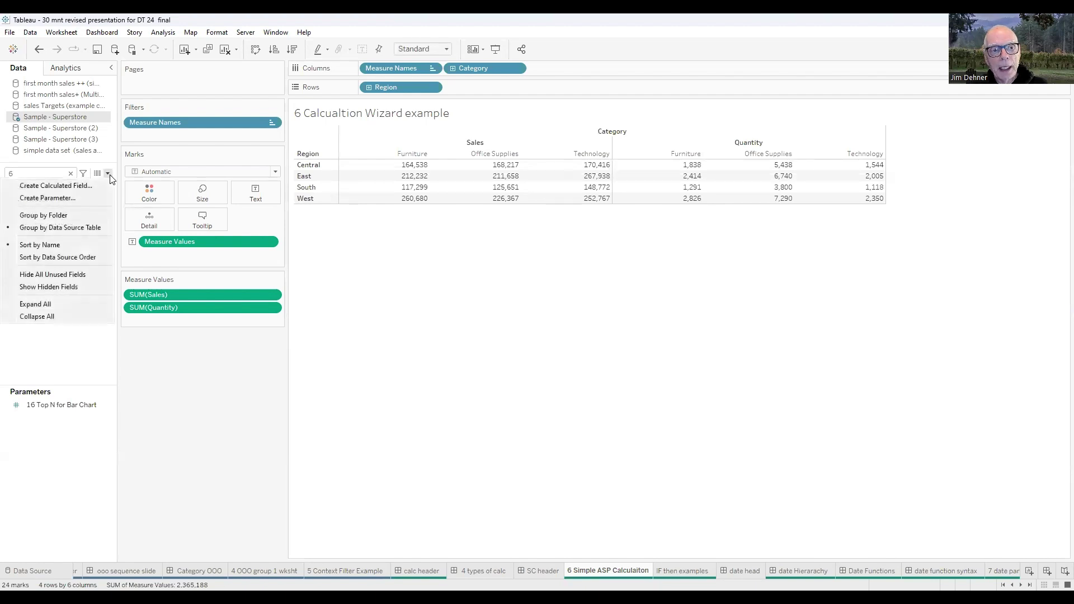
{"action": "left_click", "coordinate": [76, 187]}
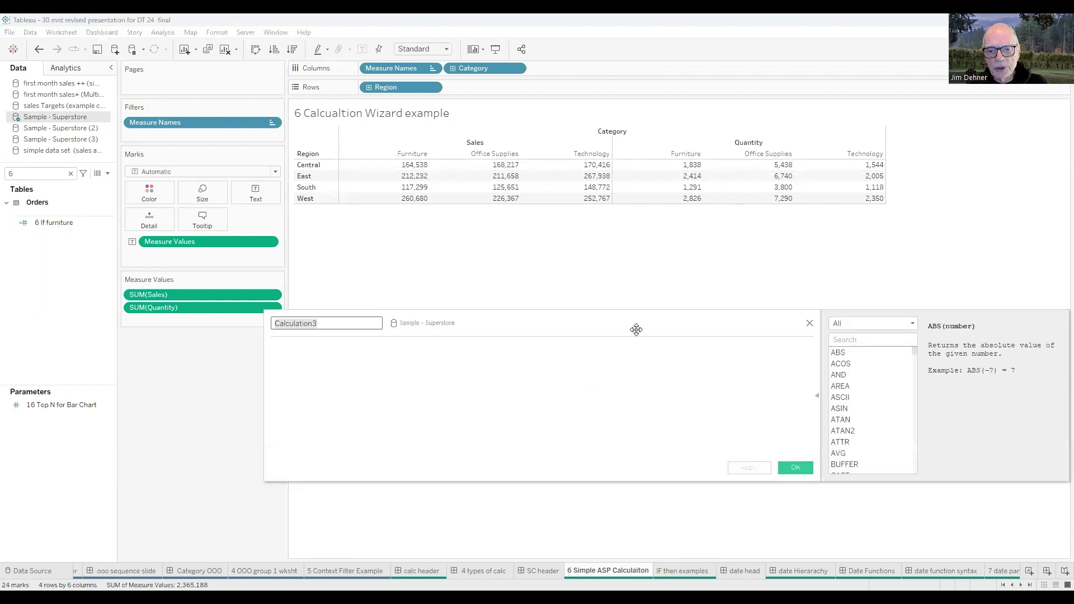
{"action": "left_click_drag", "start_coordinate": [634, 328], "coordinate": [503, 276]}
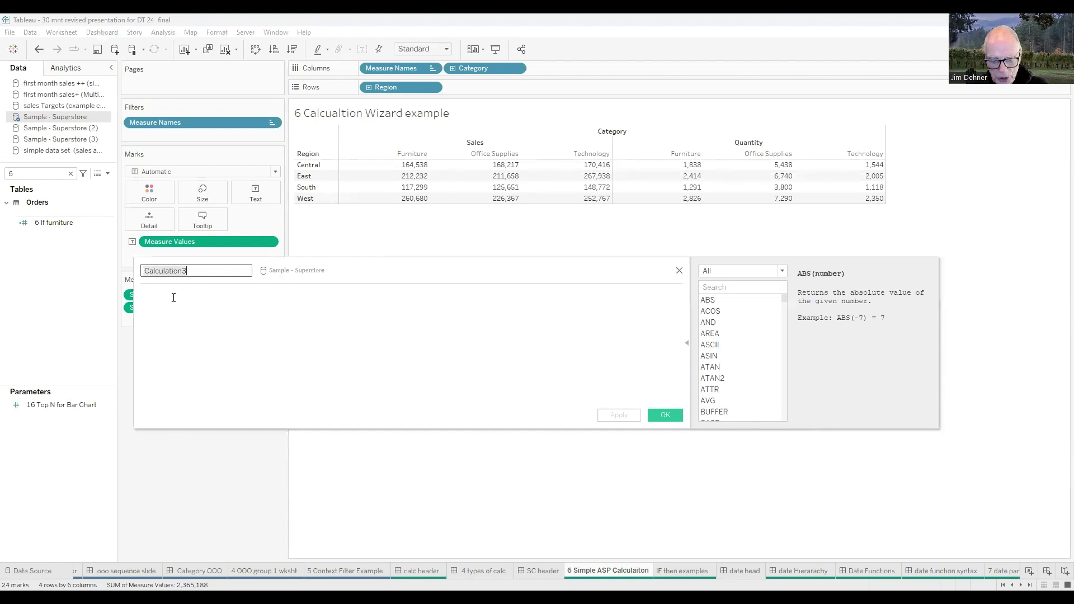
{"action": "left_click_drag", "start_coordinate": [188, 271], "coordinate": [146, 271]}
{"action": "type", "text": "6"}
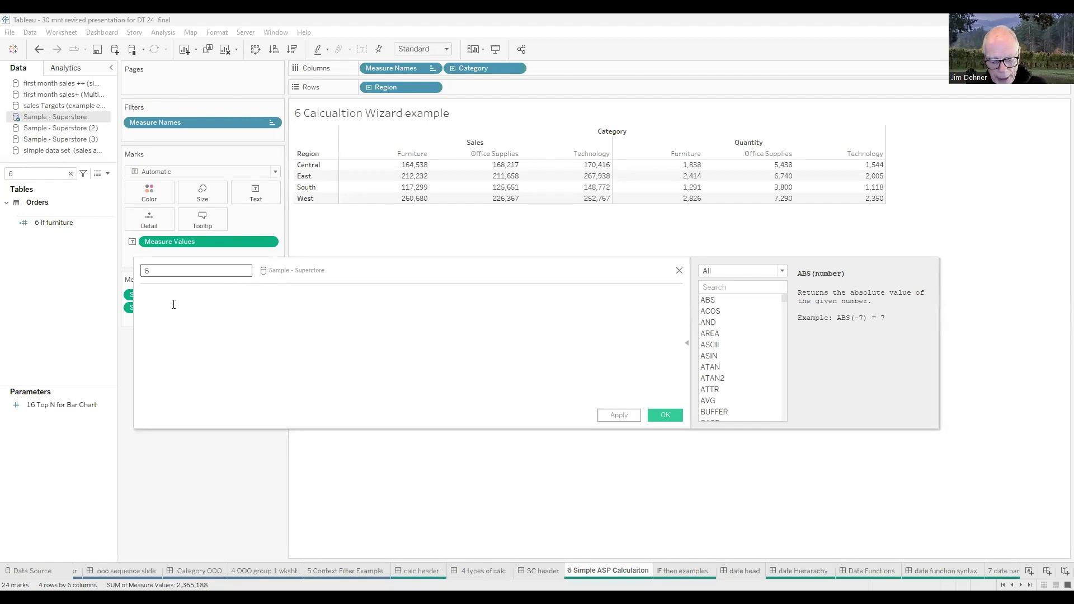
{"action": "type", "text": " asp"}
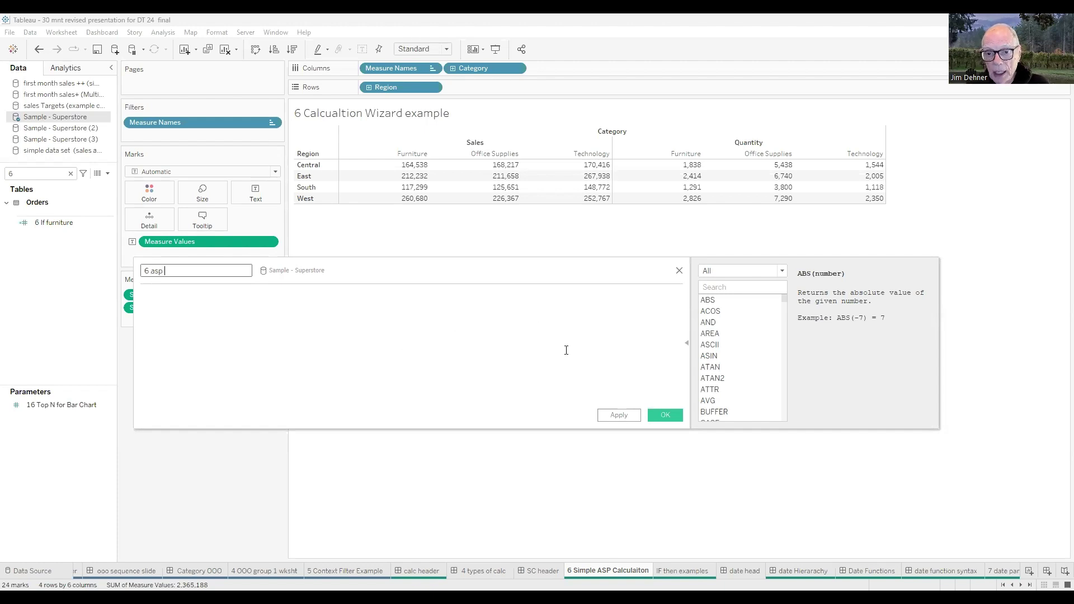
Step: Browse the function reference in the calculation editor, first all functions and then only the Number functions
{"action": "left_click", "coordinate": [783, 300]}
{"action": "left_click_drag", "start_coordinate": [782, 296], "coordinate": [784, 347]}
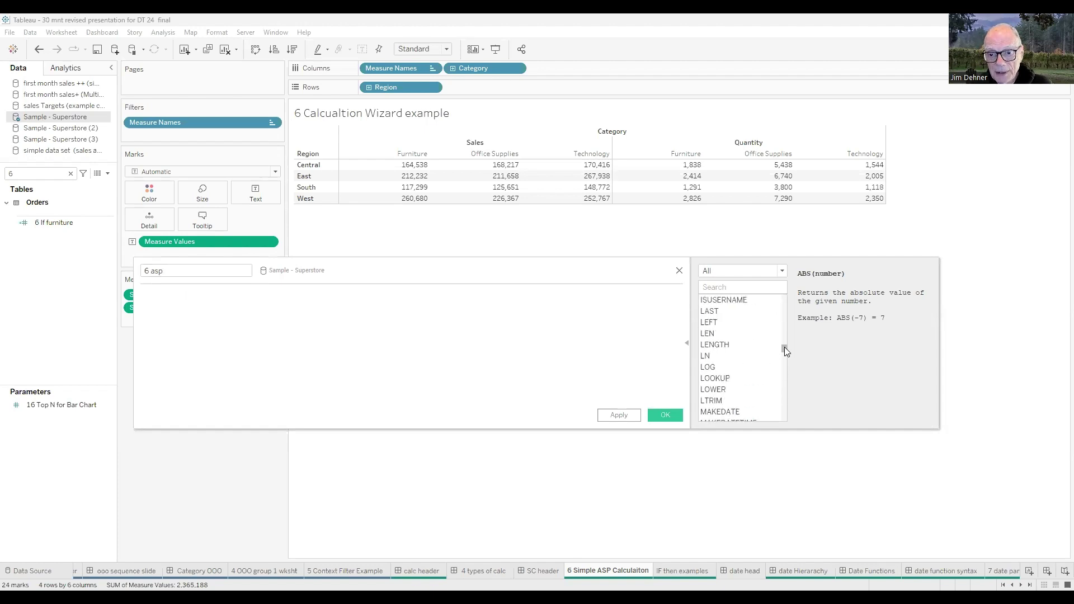
{"action": "left_click", "coordinate": [782, 272]}
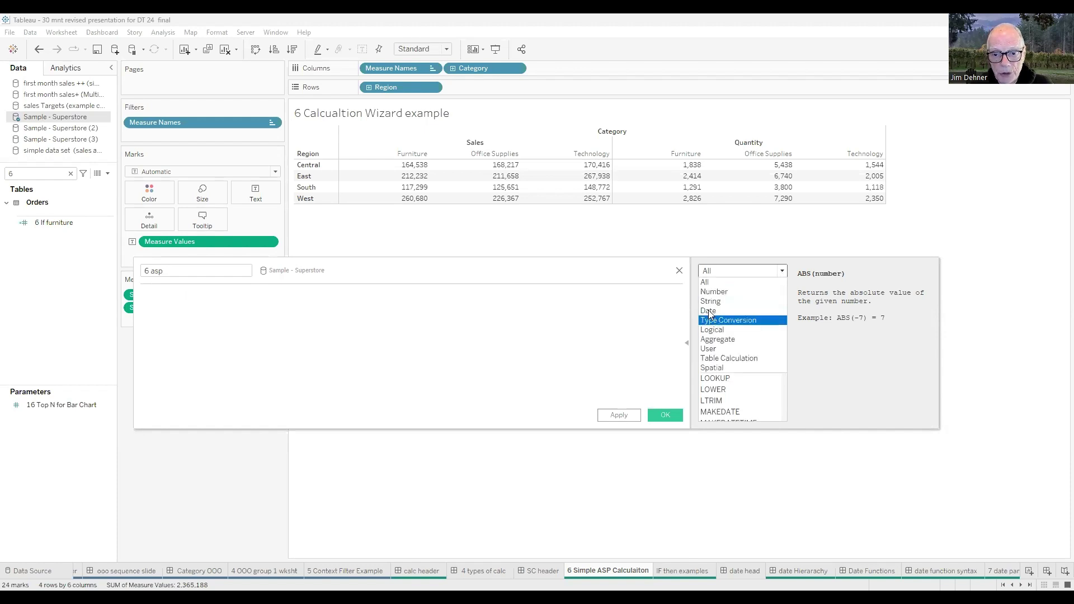
{"action": "left_click", "coordinate": [722, 296]}
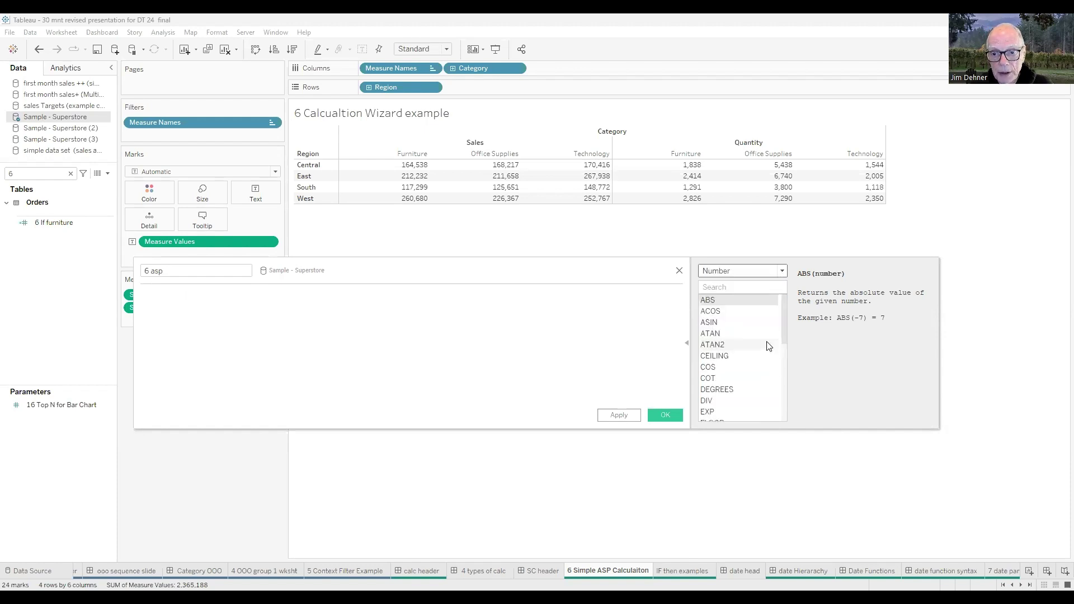
{"action": "mouse_move", "coordinate": [783, 333]}
{"action": "left_mouse_down"}
{"action": "mouse_move", "coordinate": [784, 395]}
{"action": "mouse_move", "coordinate": [778, 352]}
{"action": "left_mouse_up"}
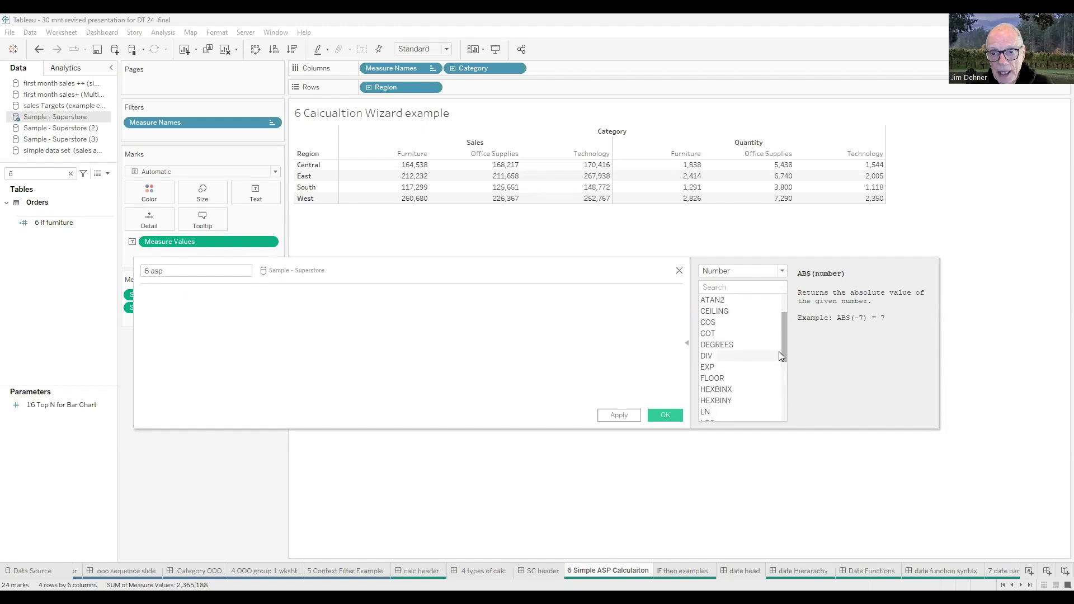
Step: Try inserting the COS function into the 6 asp formula and clear it again
{"action": "double_click", "coordinate": [725, 322]}
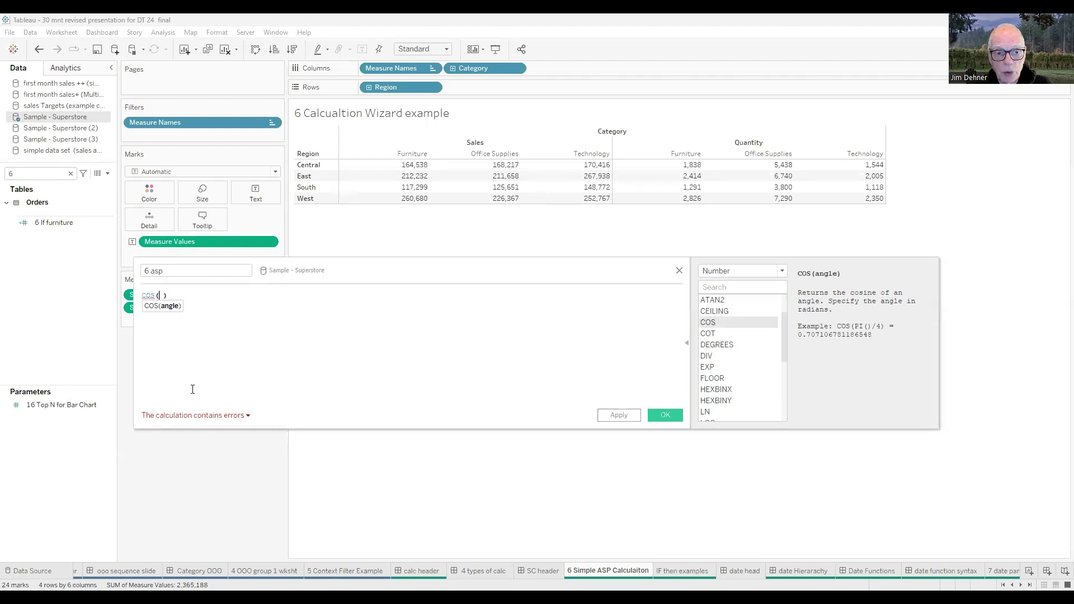
{"action": "left_click_drag", "start_coordinate": [170, 295], "coordinate": [134, 298]}
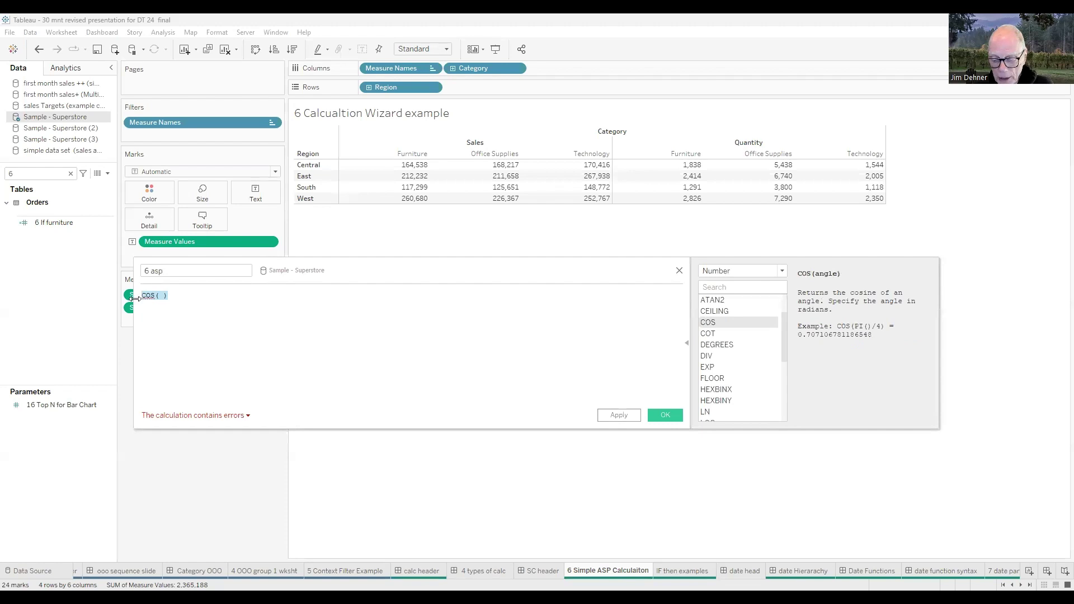
{"action": "key", "text": "Delete"}
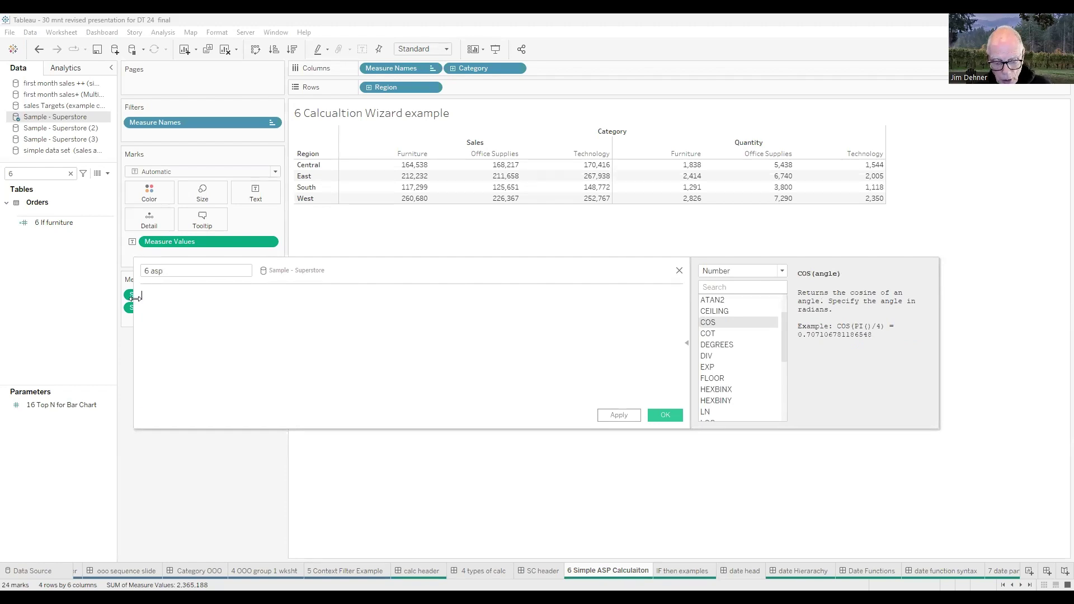
Step: Enter the 6 asp formula as sum([Sales])/[Quantity] with enlarged text and save the calculated field
{"action": "type", "text": "sum("}
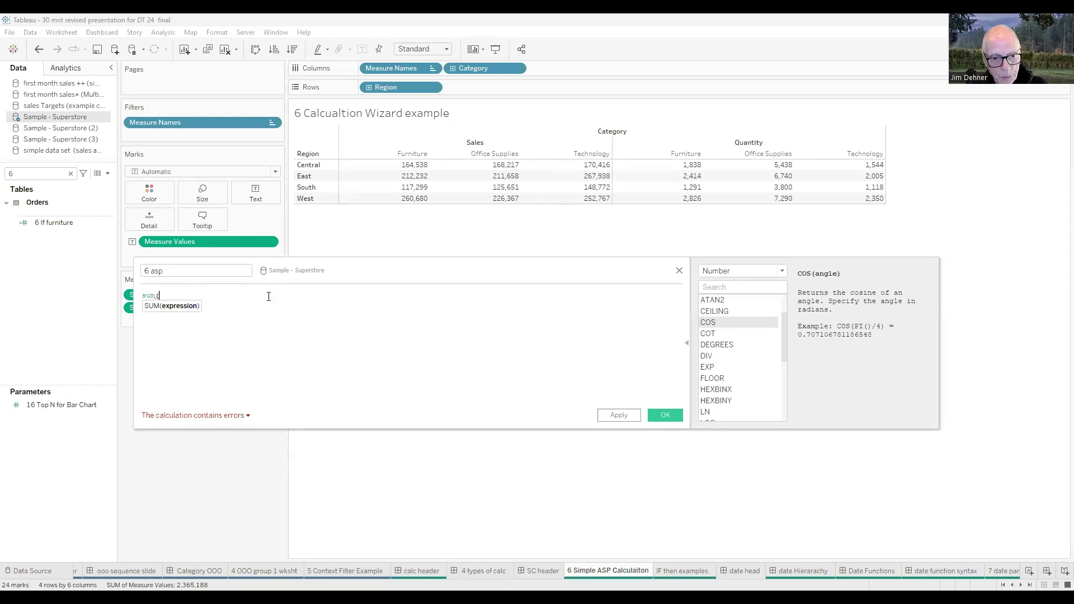
{"action": "scroll", "coordinate": [301, 368], "scroll_direction": "up", "scroll_amount": 2}
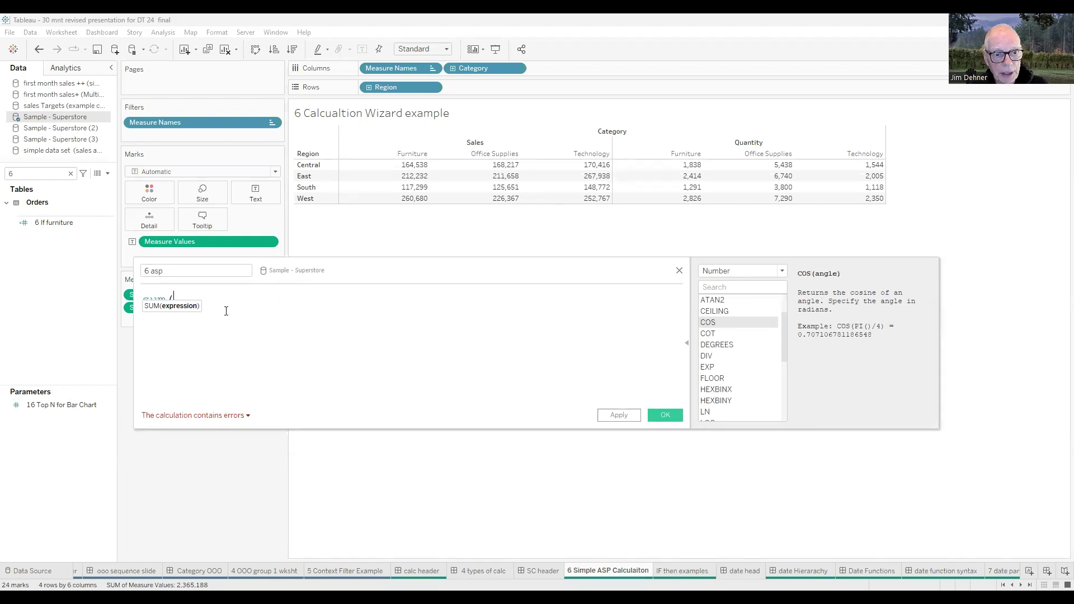
{"action": "type", "text": "sa"}
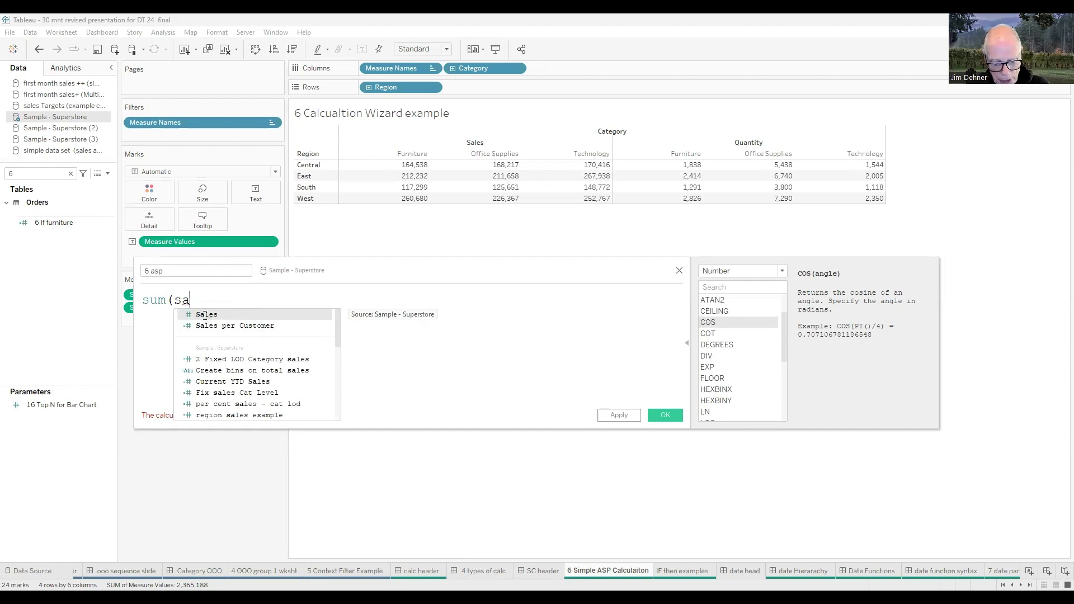
{"action": "left_click", "coordinate": [204, 315]}
{"action": "type", "text": ") /"}
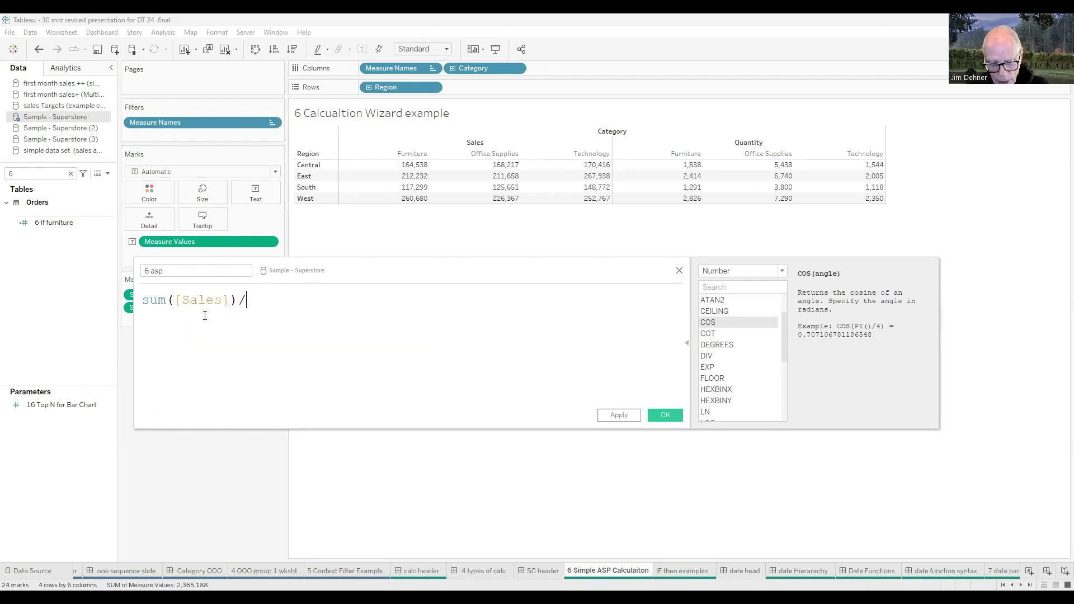
{"action": "type", "text": "qu"}
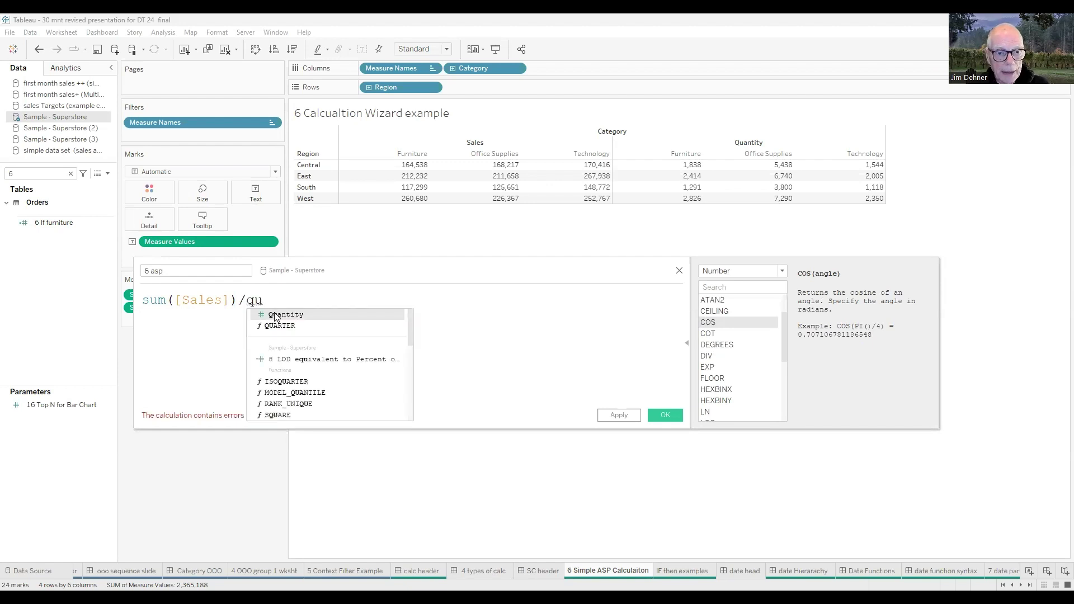
{"action": "double_click", "coordinate": [278, 315]}
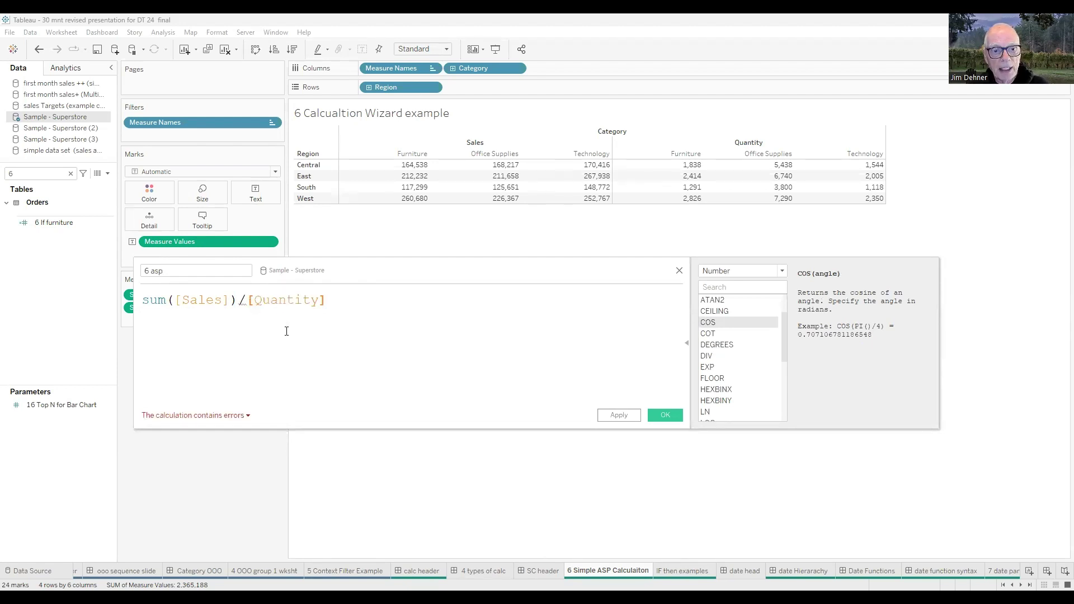
{"action": "left_click", "coordinate": [243, 302]}
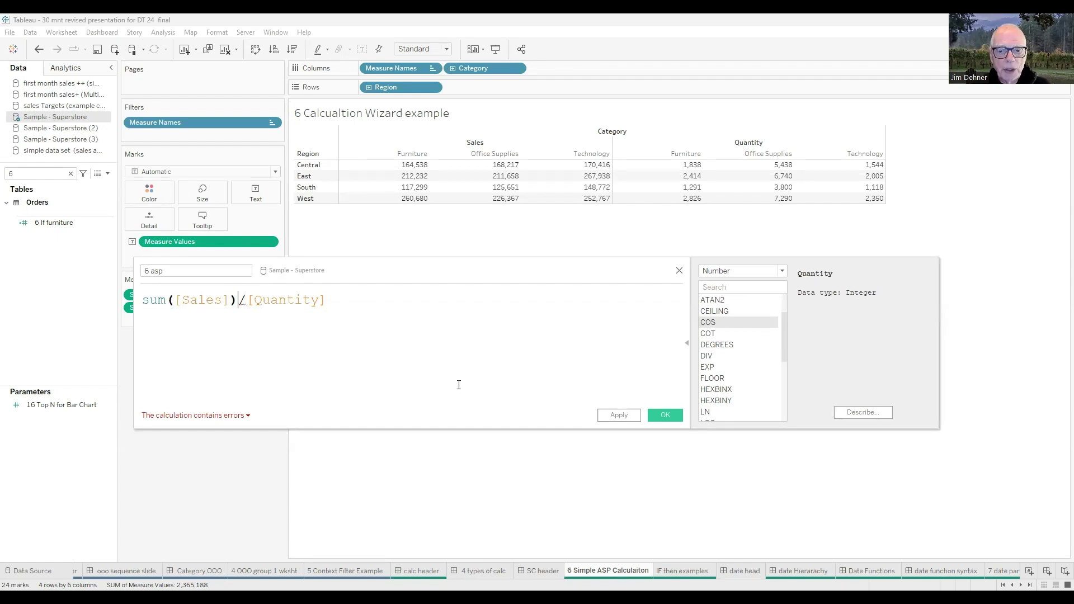
{"action": "left_click", "coordinate": [663, 415]}
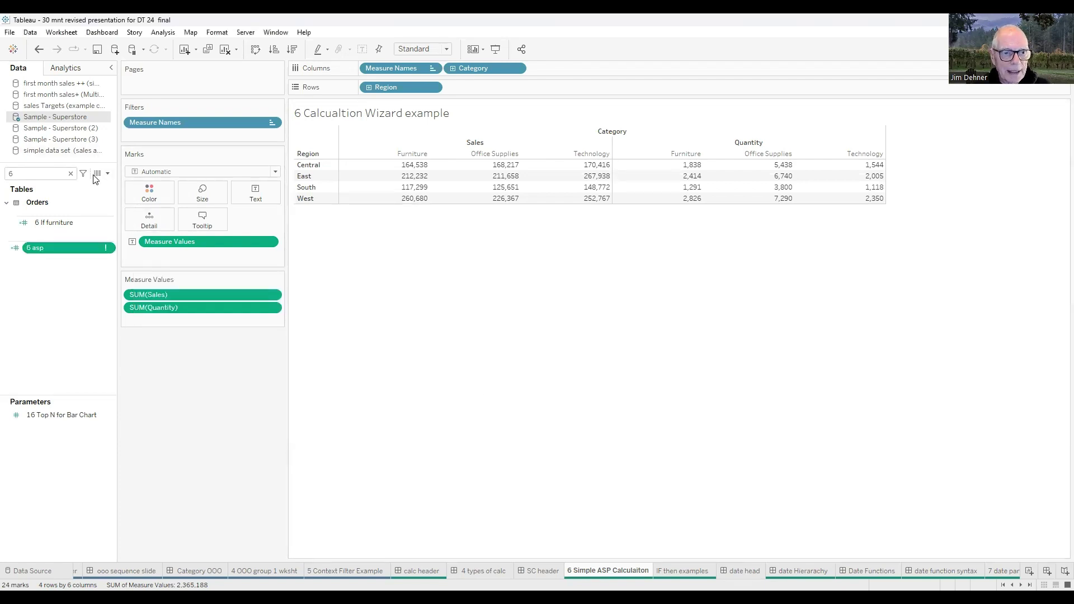
Step: Open the View Data summary for the 6 Simple ASP Calculaiton sheet and place its window below the table
{"action": "left_click", "coordinate": [164, 34]}
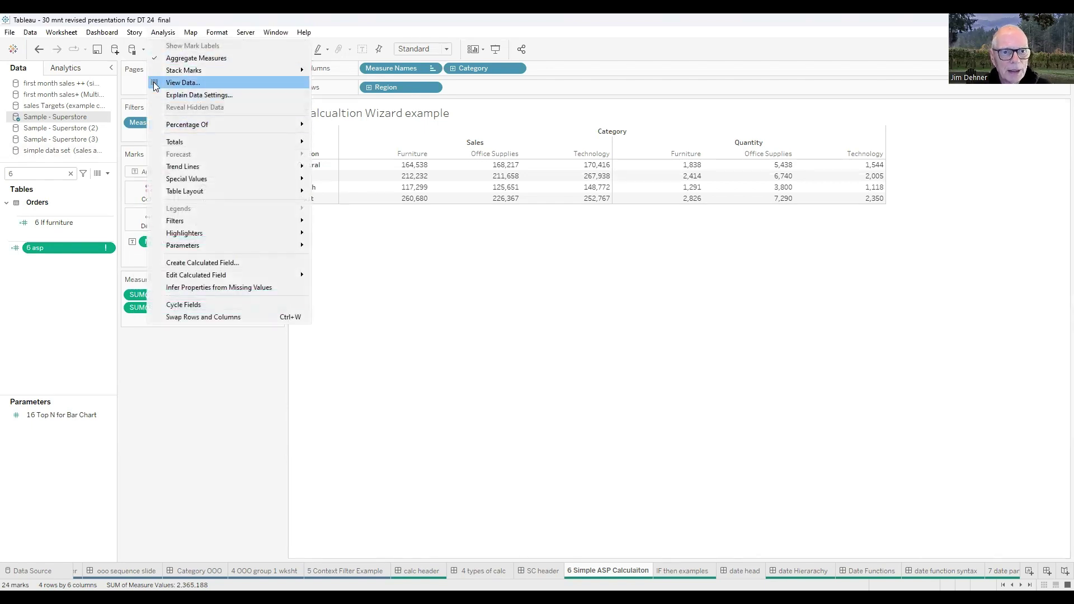
{"action": "key", "text": "Return"}
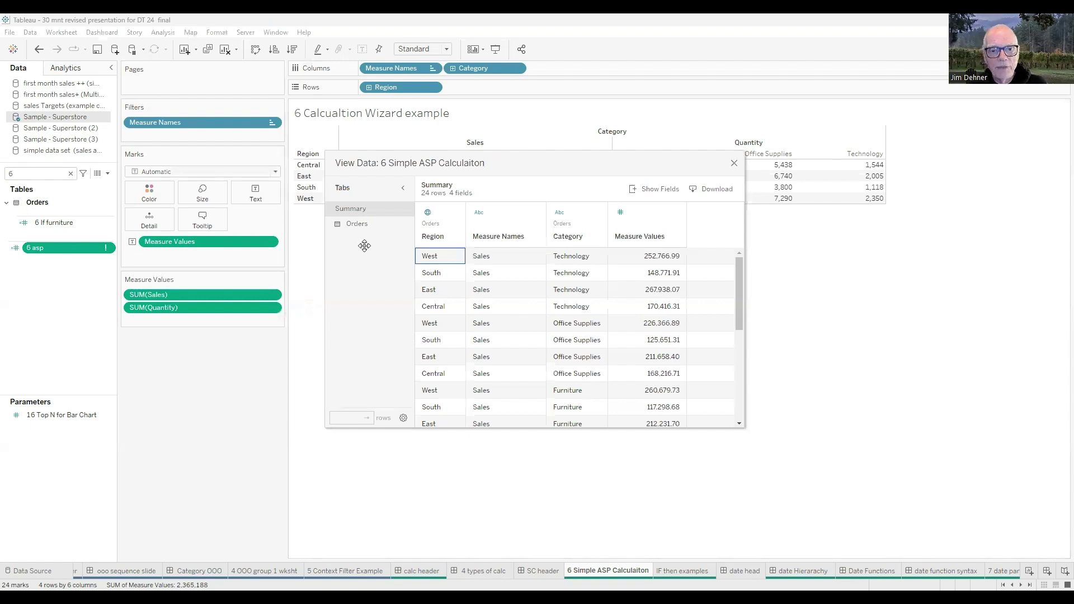
{"action": "left_click_drag", "start_coordinate": [494, 169], "coordinate": [522, 241]}
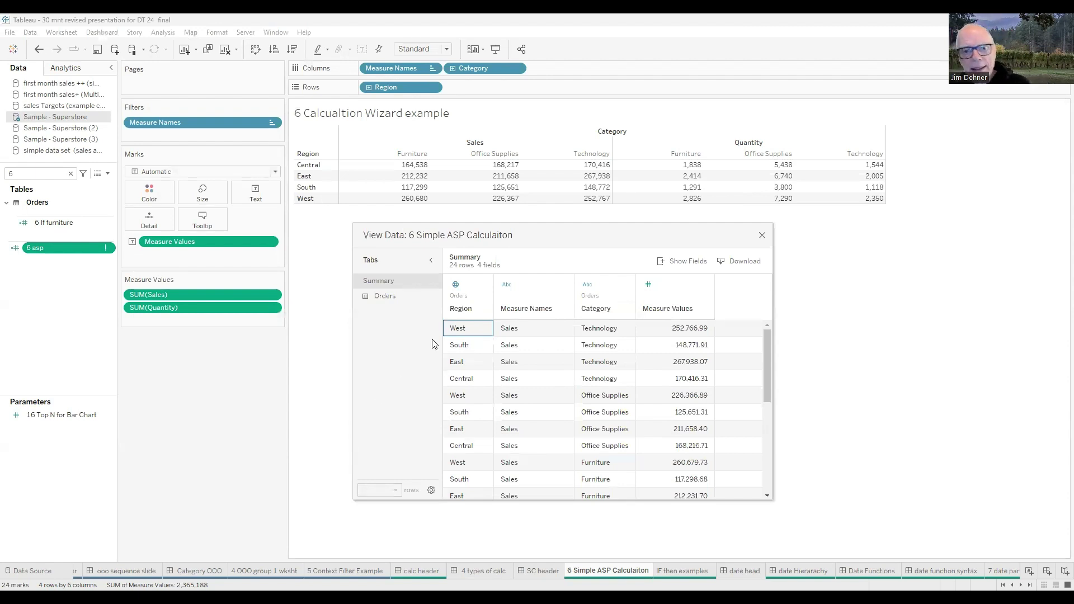
Step: View the underlying Orders rows in the View Data window and close the window
{"action": "left_click", "coordinate": [382, 298]}
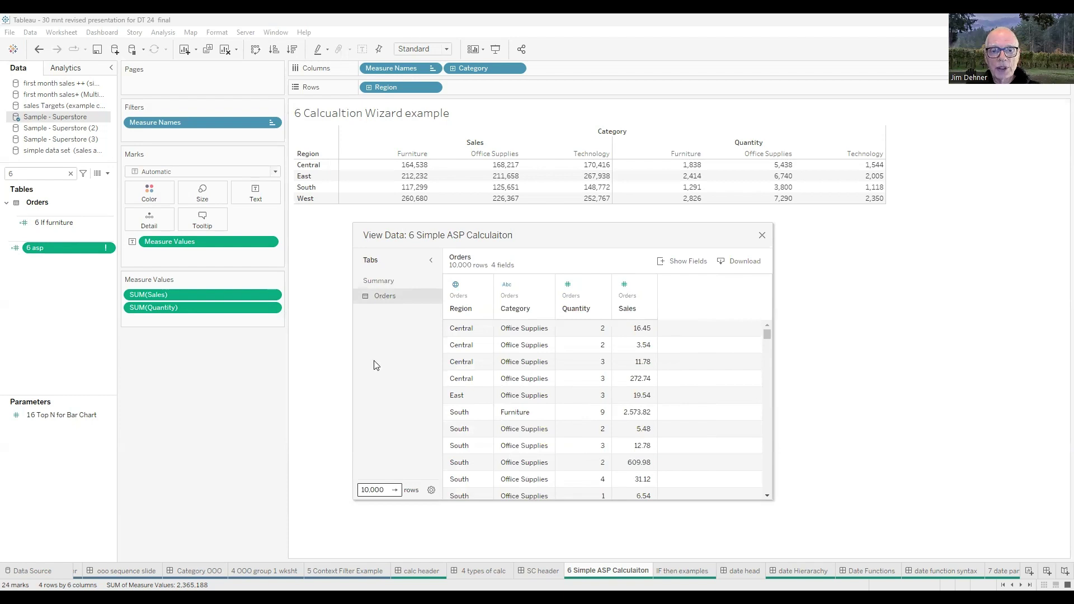
{"action": "left_click", "coordinate": [762, 236]}
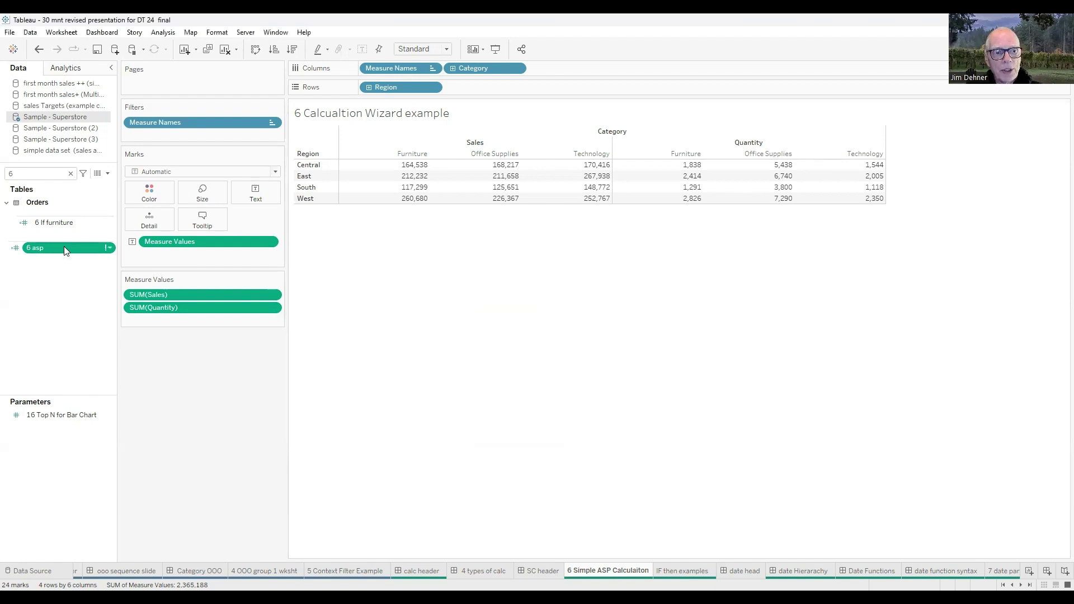
Step: Edit the 6 asp calculated field to sum([Sales])/sum([Quantity]) with enlarged formula text and save it
{"action": "right_click", "coordinate": [58, 246]}
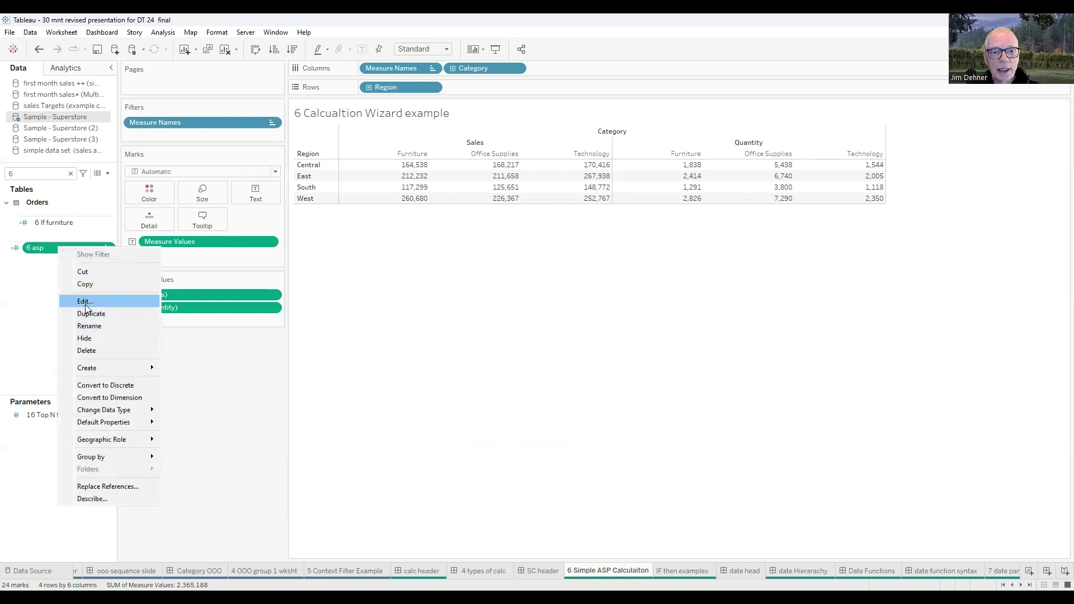
{"action": "left_click", "coordinate": [85, 303]}
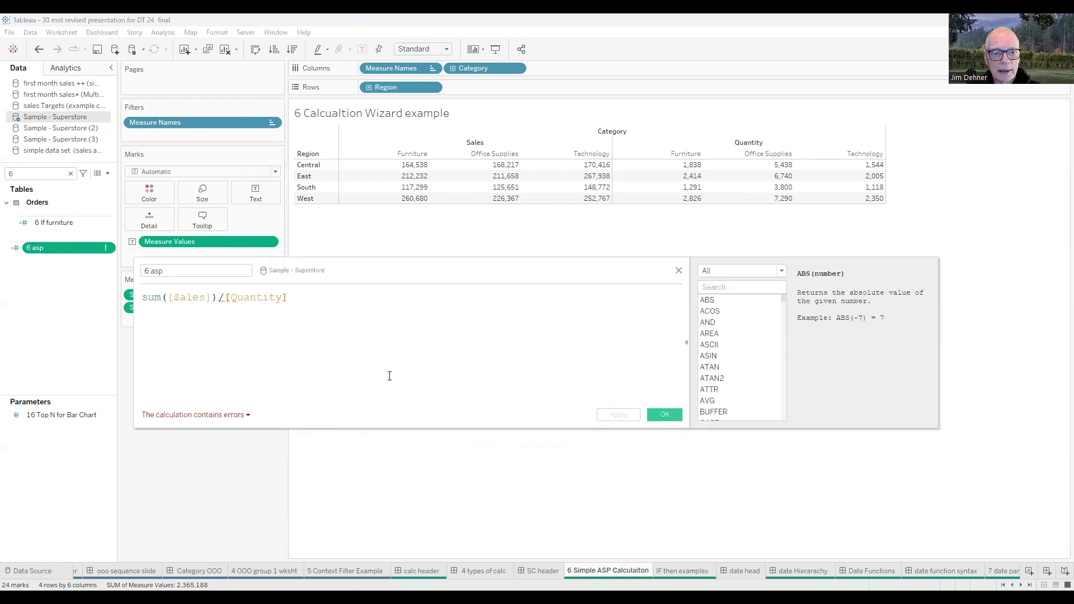
{"action": "scroll", "coordinate": [390, 376], "scroll_direction": "up", "scroll_amount": 2}
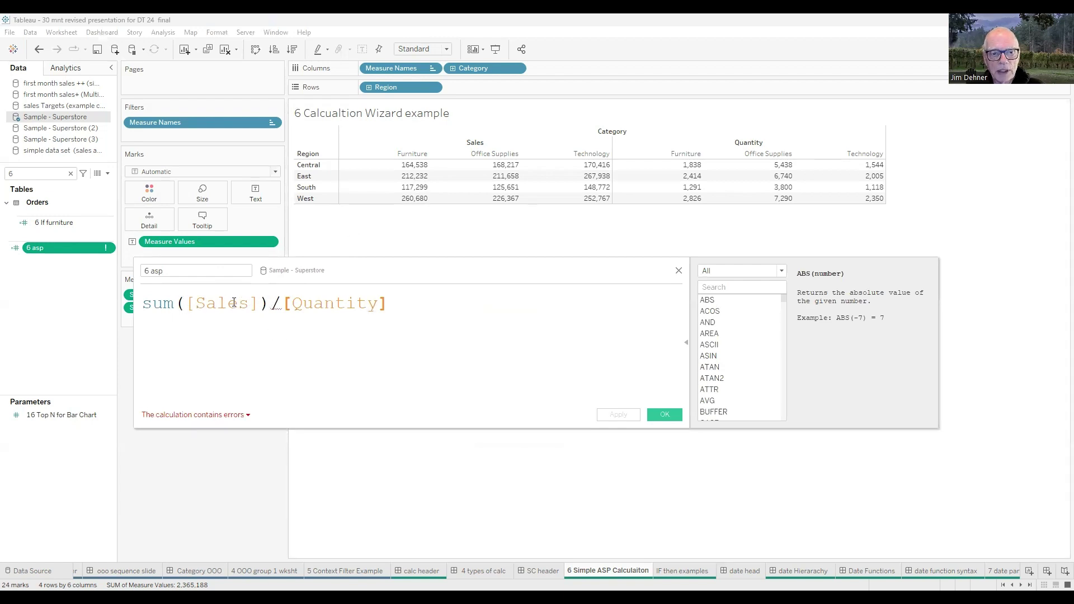
{"action": "left_click", "coordinate": [282, 304]}
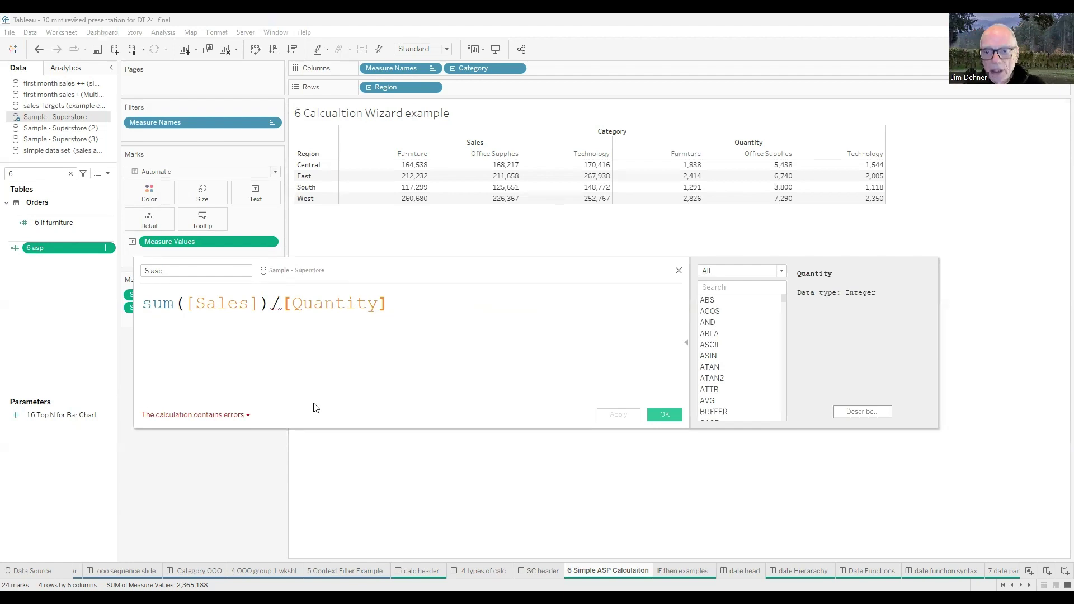
{"action": "type", "text": "su"}
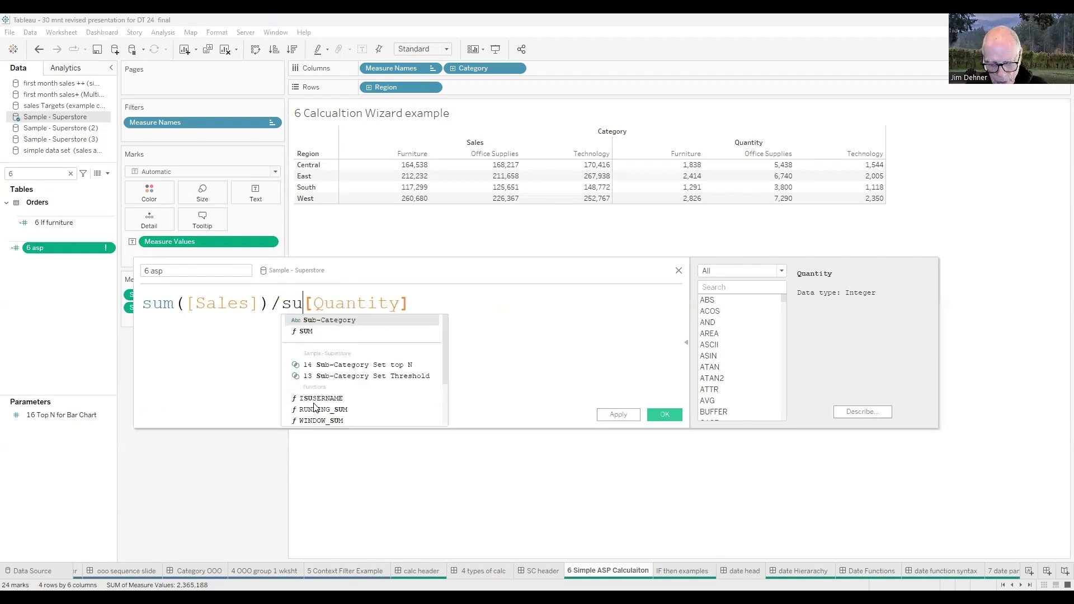
{"action": "type", "text": "m("}
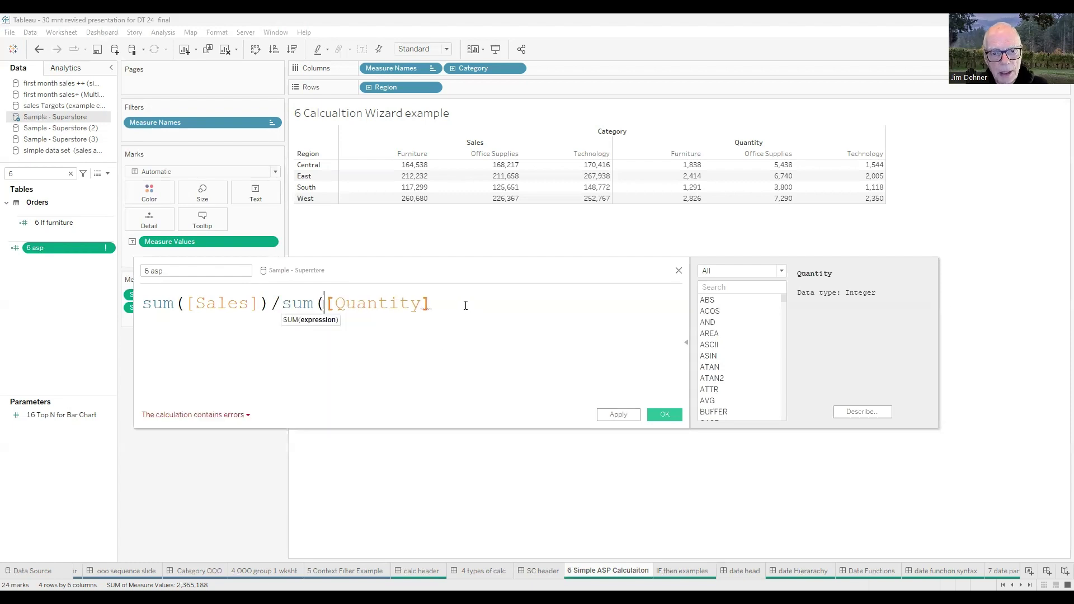
{"action": "left_click", "coordinate": [458, 304]}
{"action": "type", "text": ")"}
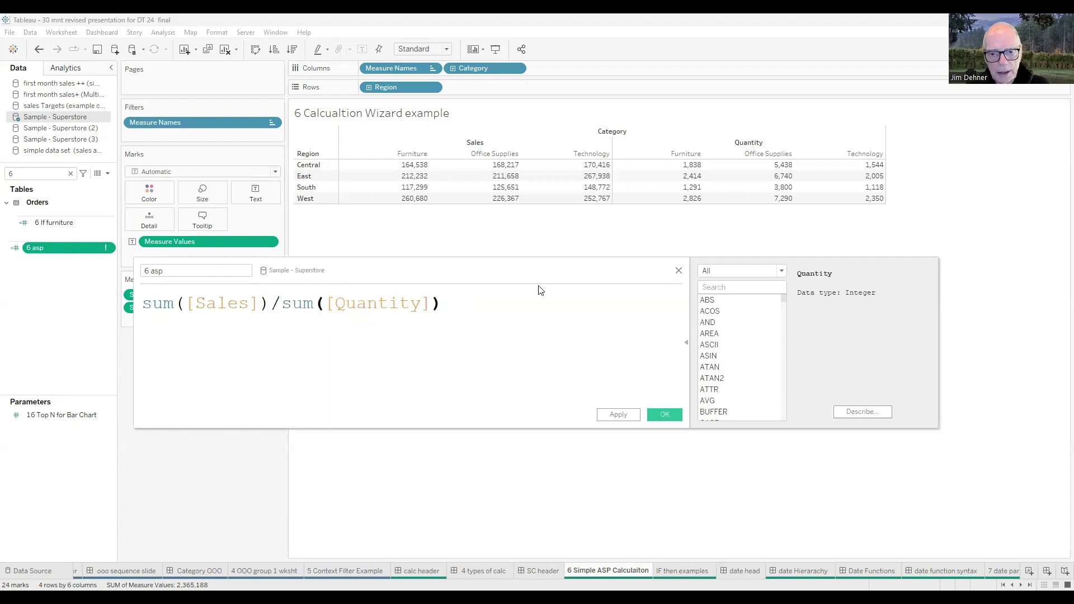
{"action": "left_click", "coordinate": [660, 414]}
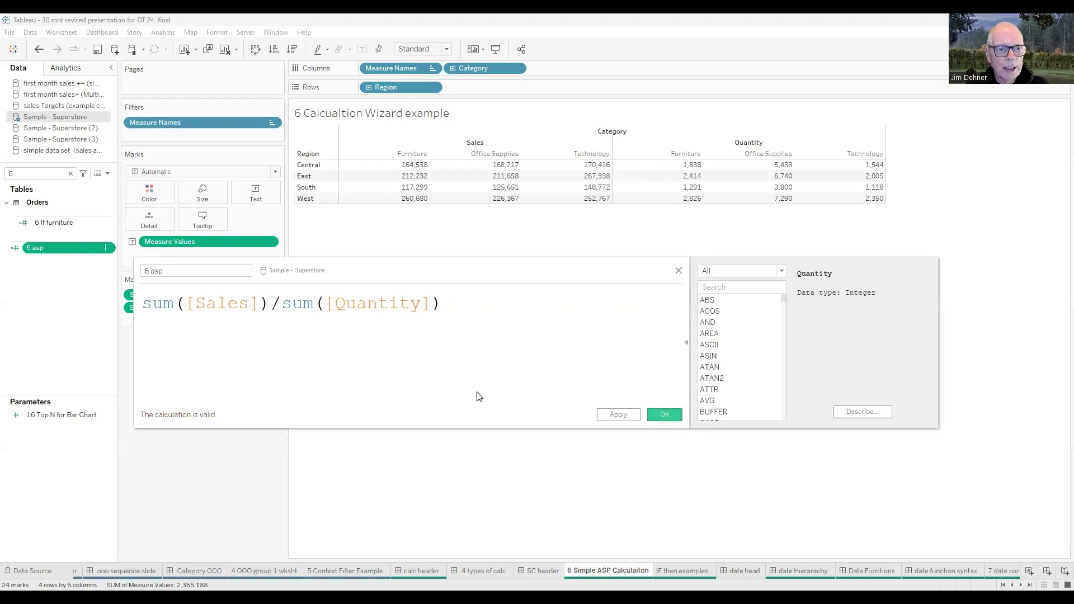
Step: Add the 6 asp field to the Region by Category table as a third measure and bring its columns into view
{"action": "double_click", "coordinate": [36, 248]}
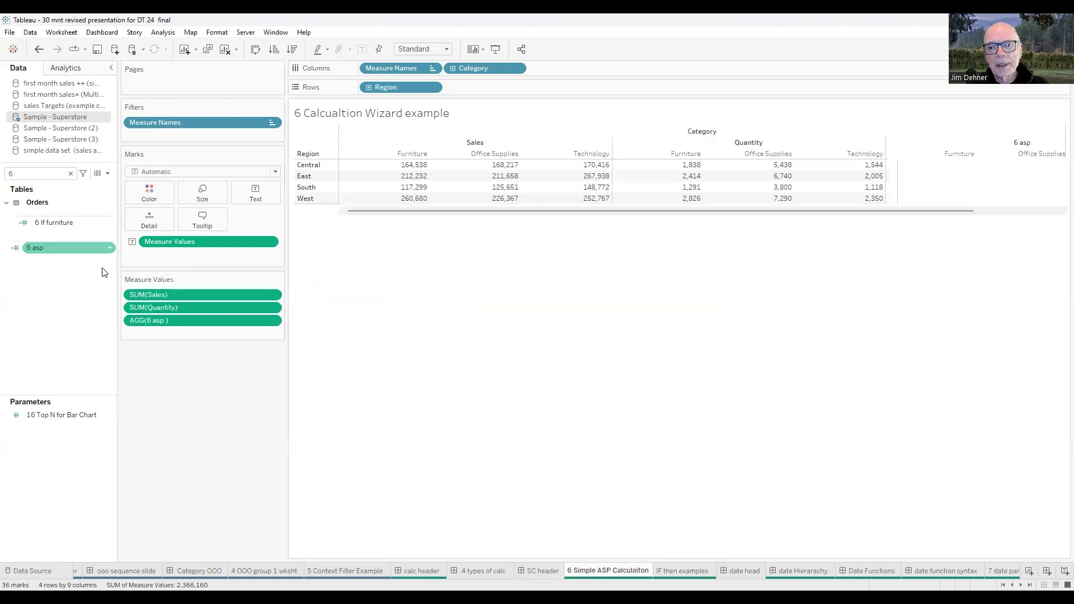
{"action": "left_click_drag", "start_coordinate": [669, 211], "coordinate": [797, 213]}
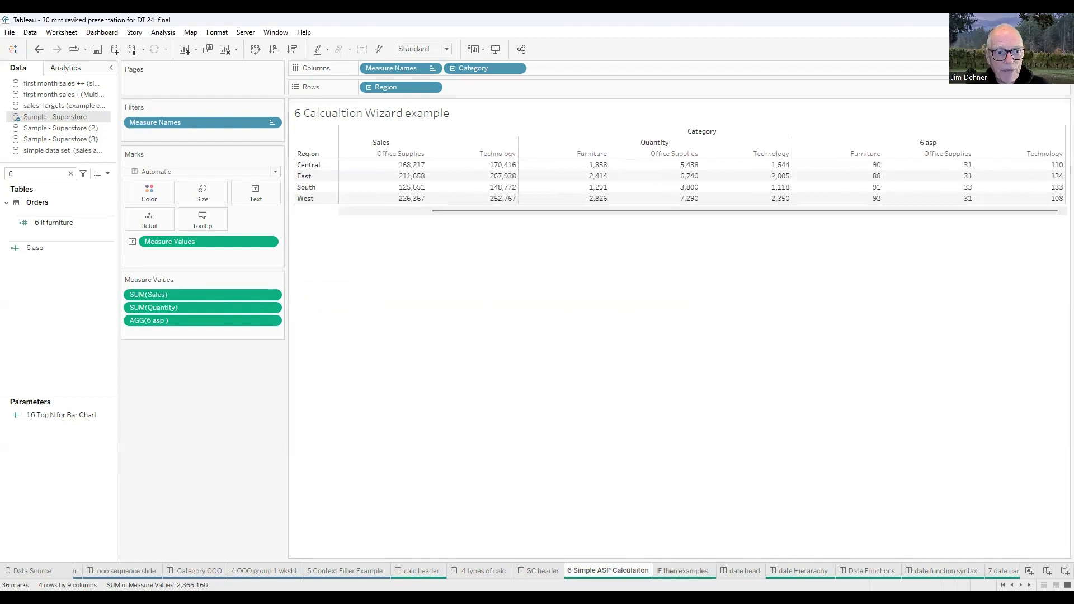
Step: Go to the IF then examples sheet and open the 6 If furniture calculation for editing with enlarged text
{"action": "key", "text": "ctrl+Tab"}
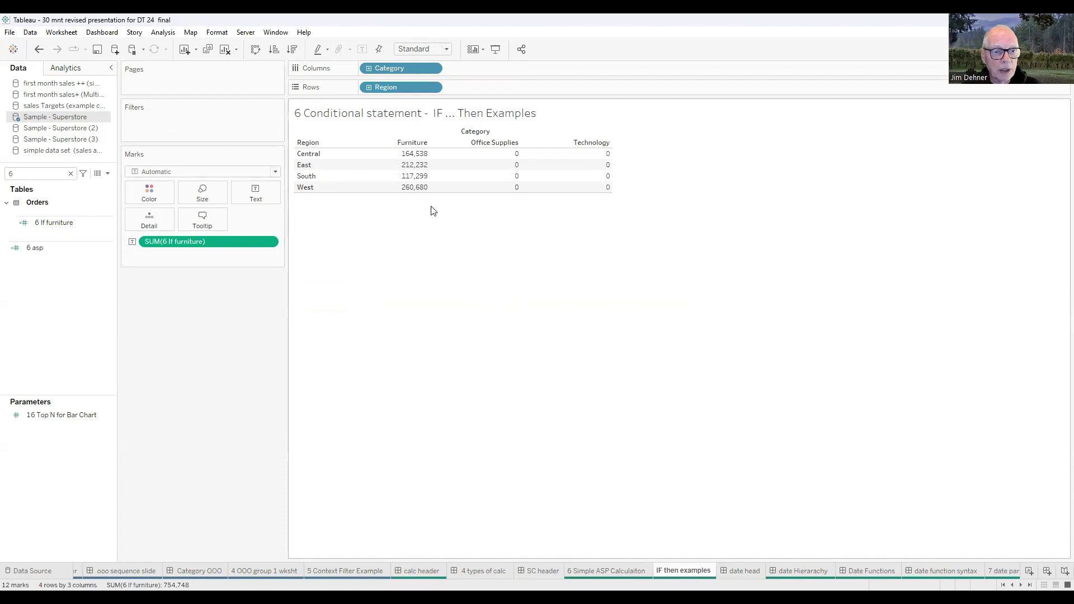
{"action": "left_click", "coordinate": [58, 224]}
{"action": "right_click", "coordinate": [58, 225]}
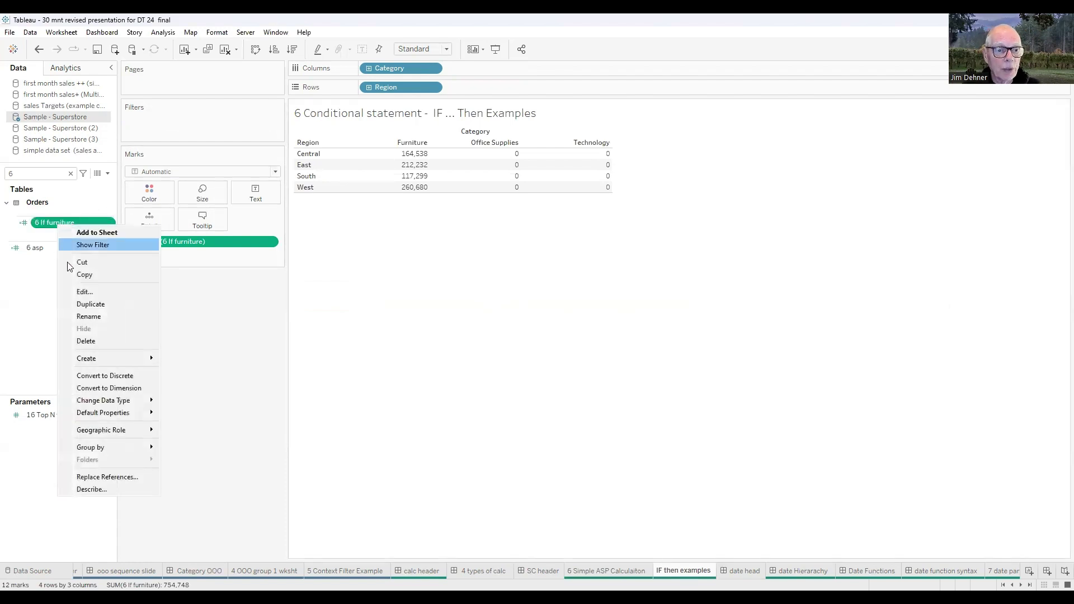
{"action": "left_click", "coordinate": [84, 297]}
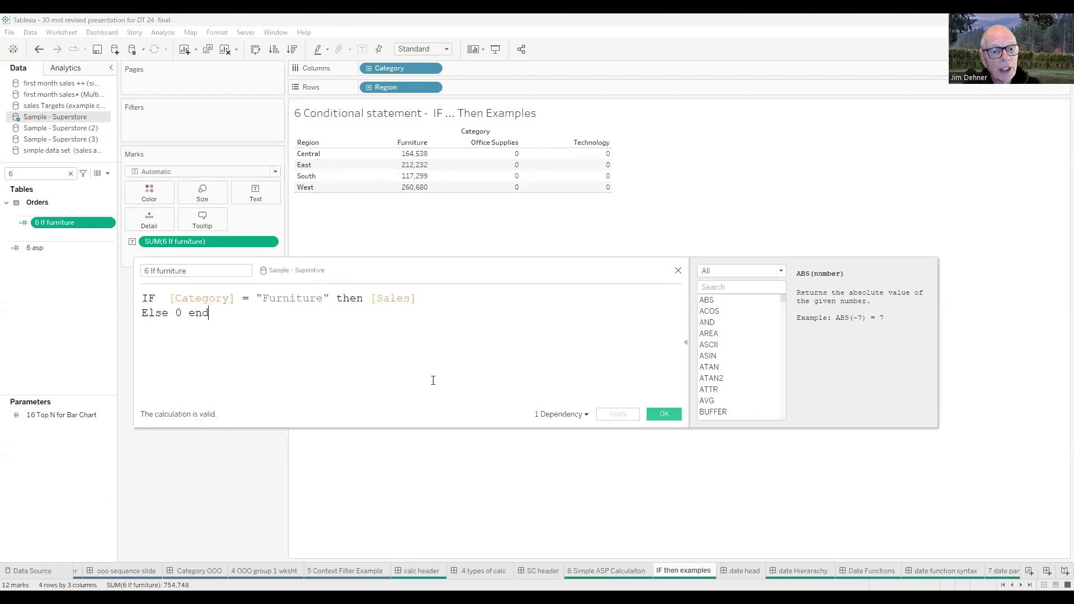
{"action": "scroll", "coordinate": [433, 380], "scroll_direction": "up", "scroll_amount": 2, "text": "ctrl"}
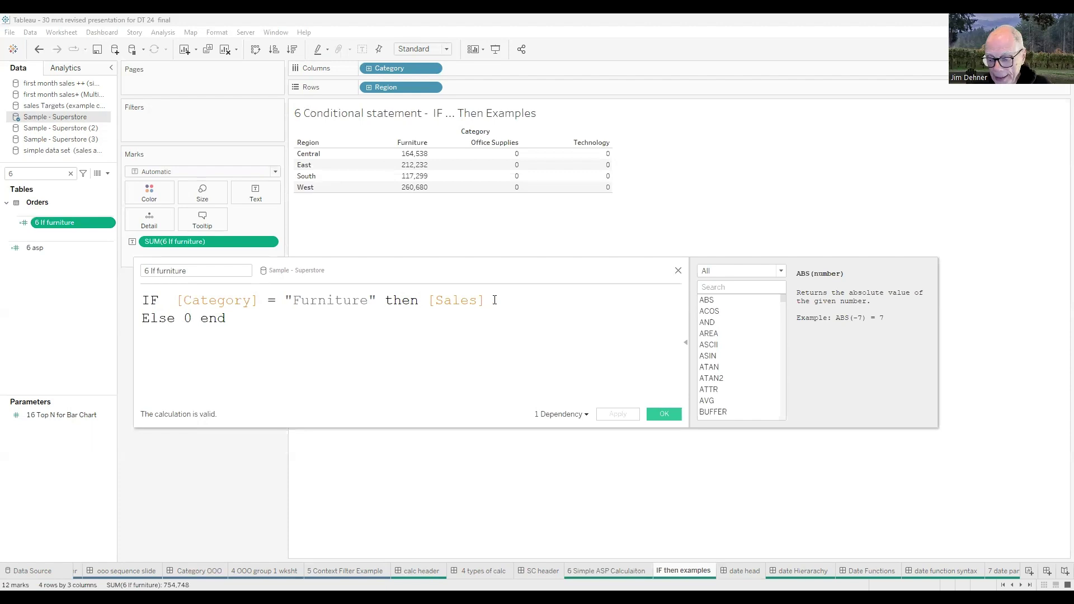
Step: Add the condition Or [Region]="East" on its own line before the then clause of 6 If furniture and apply it
{"action": "key", "text": "Return"}
{"action": "key", "text": "Return"}
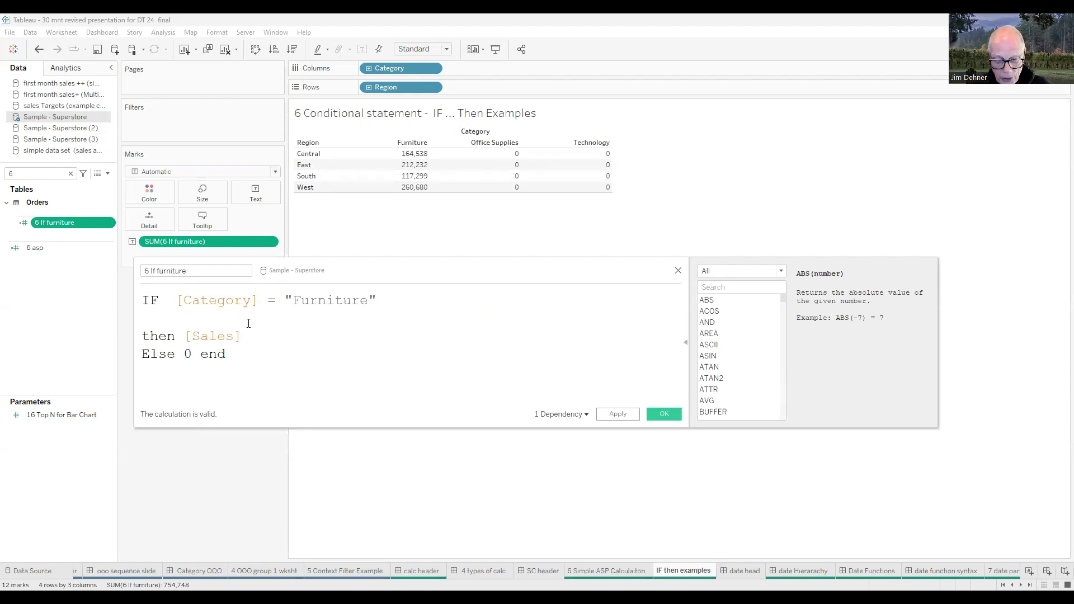
{"action": "type", "text": "Or"}
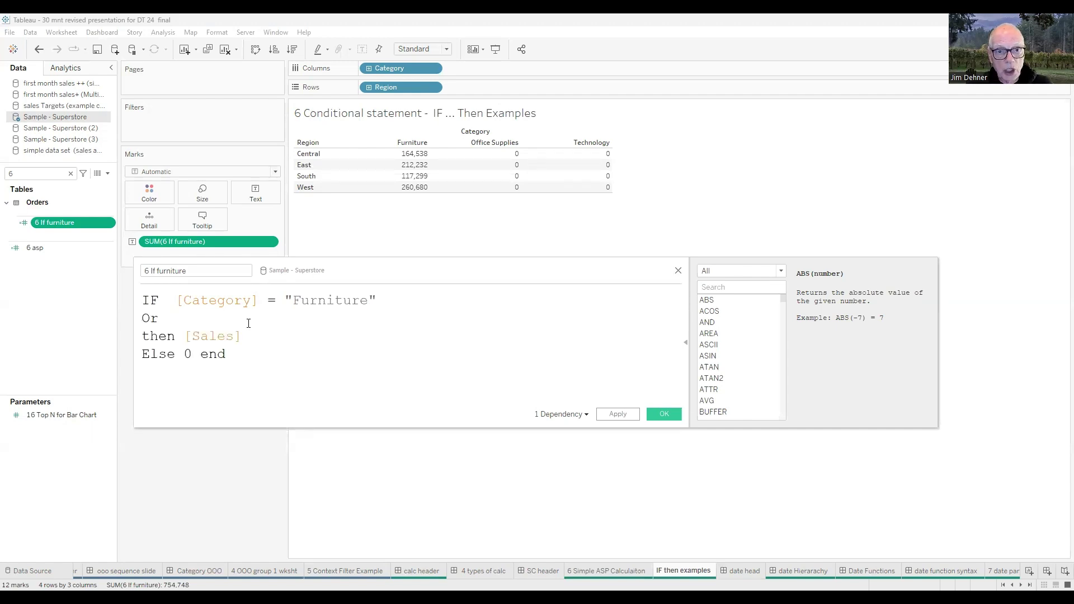
{"action": "type", "text": " region"}
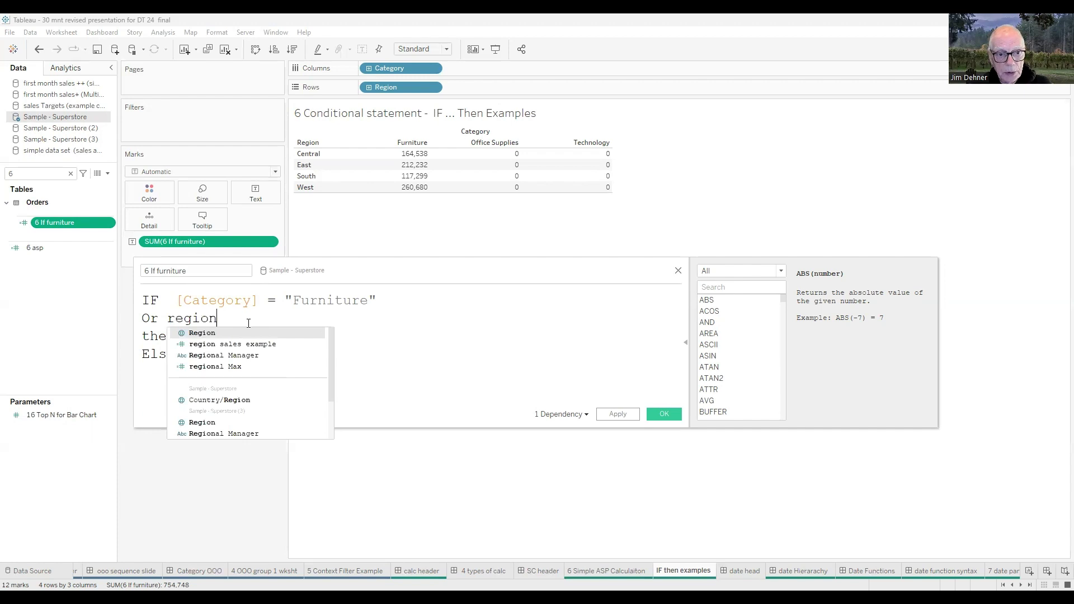
{"action": "key", "text": "Return"}
{"action": "type", "text": "="}
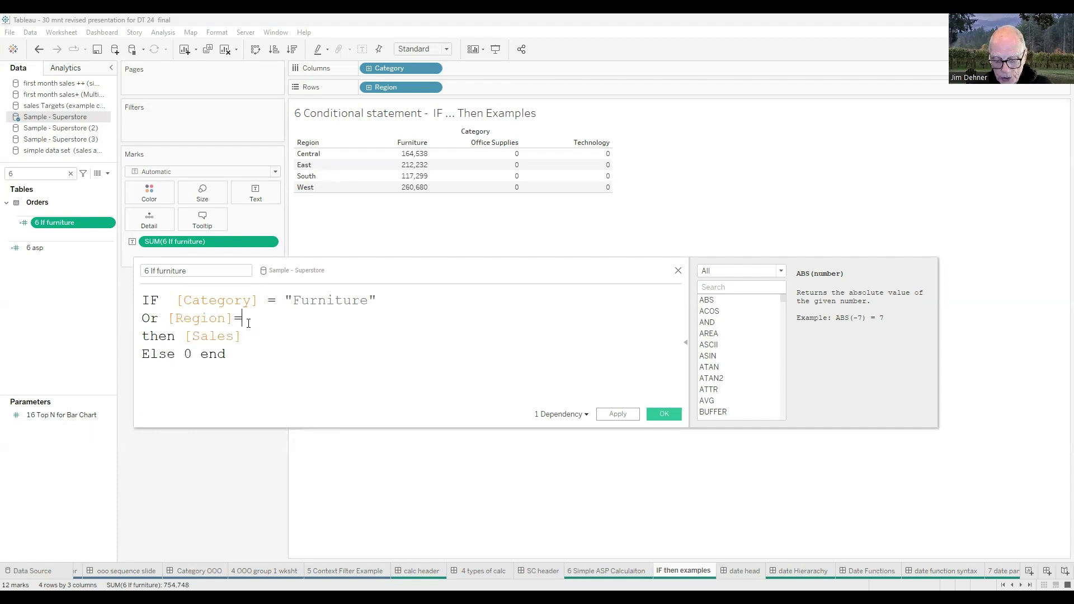
{"action": "type", "text": "\"E"}
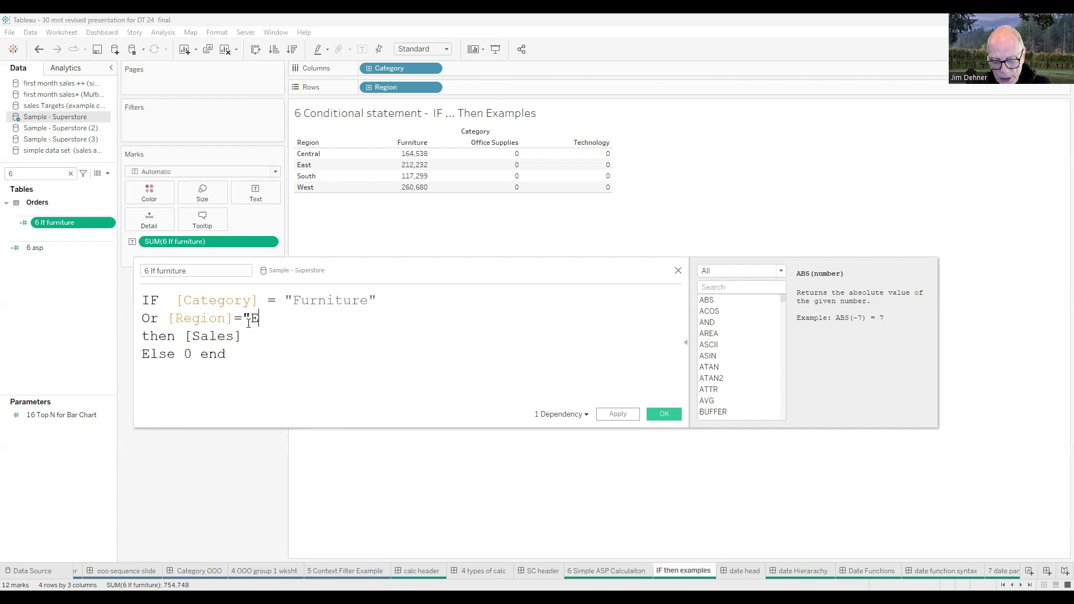
{"action": "type", "text": "ast\""}
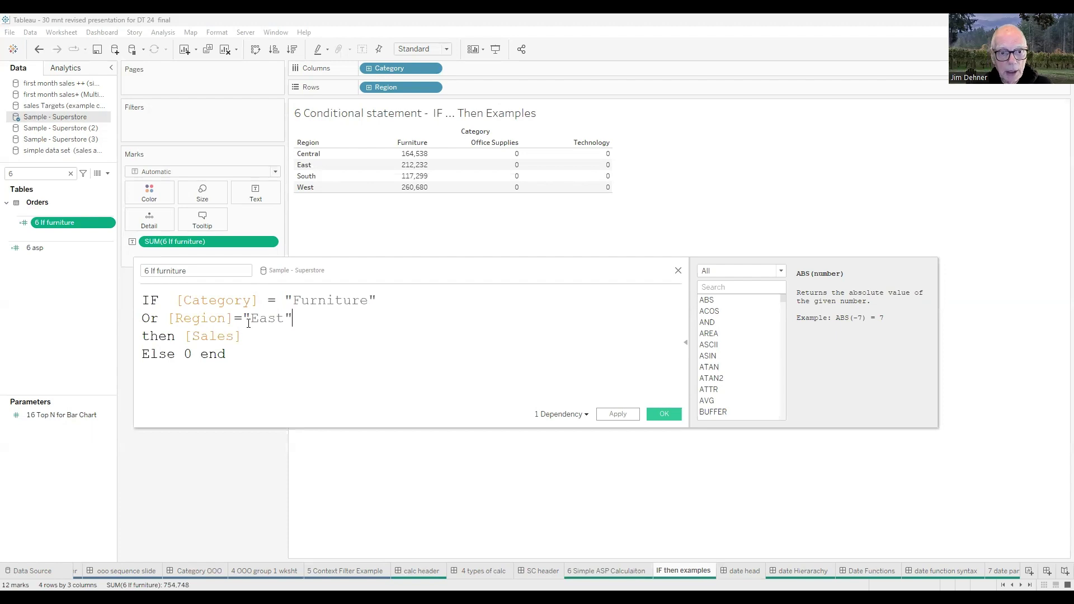
{"action": "left_click", "coordinate": [616, 417]}
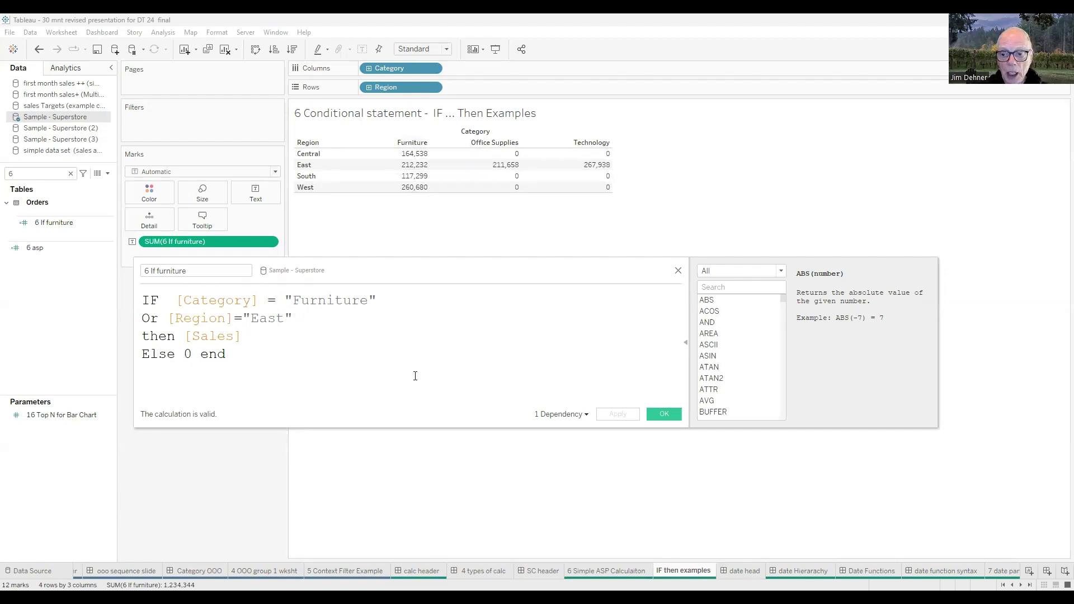
Step: Replace Or with and in the 6 If furniture condition, apply it, and switch to the date head dashboard
{"action": "left_click_drag", "start_coordinate": [159, 320], "coordinate": [138, 323]}
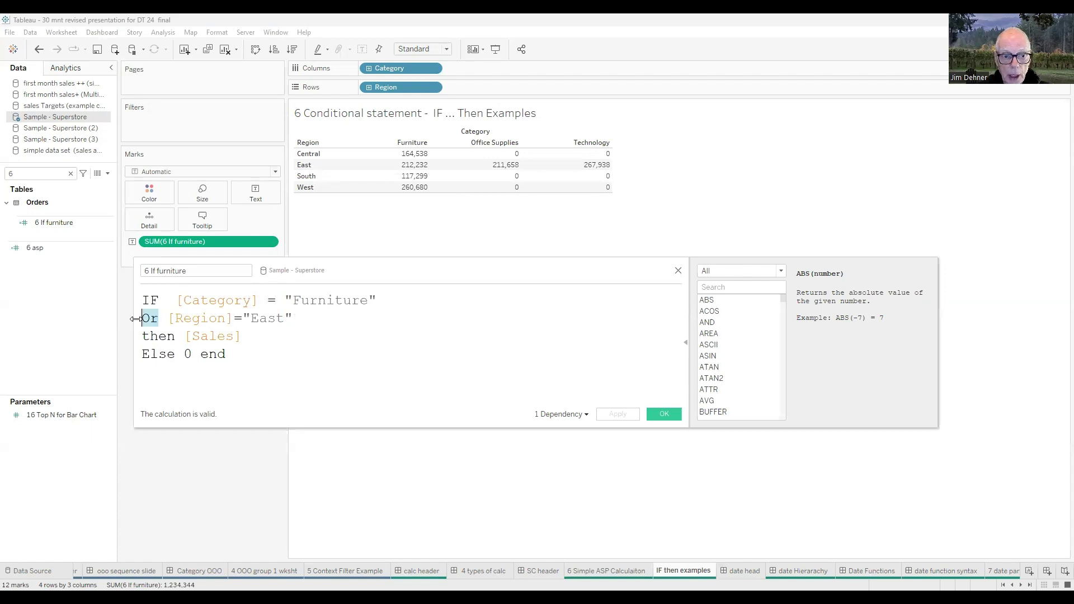
{"action": "type", "text": "and"}
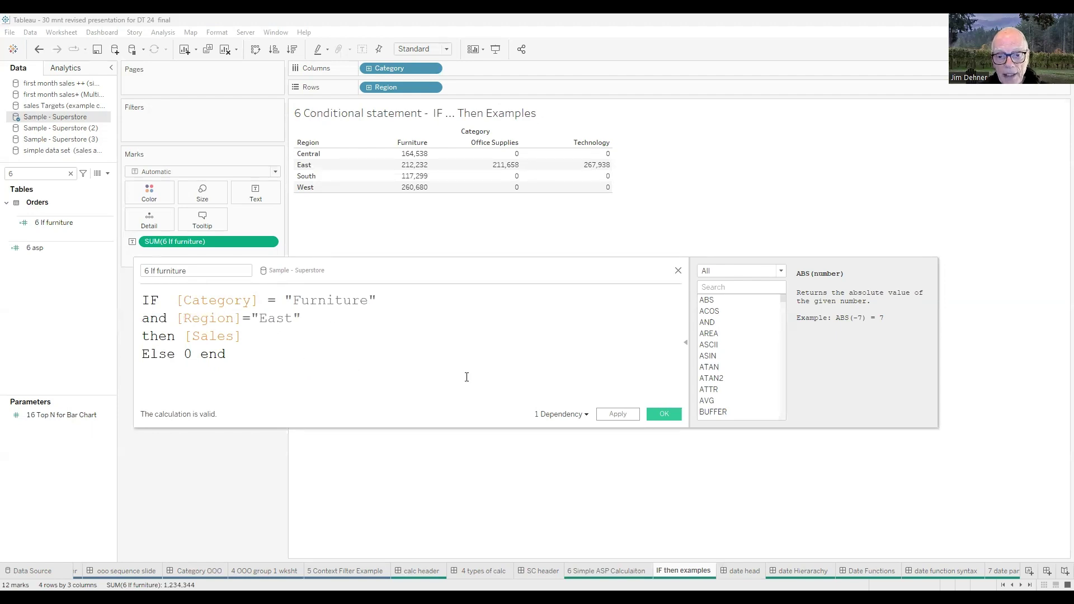
{"action": "left_click", "coordinate": [629, 419]}
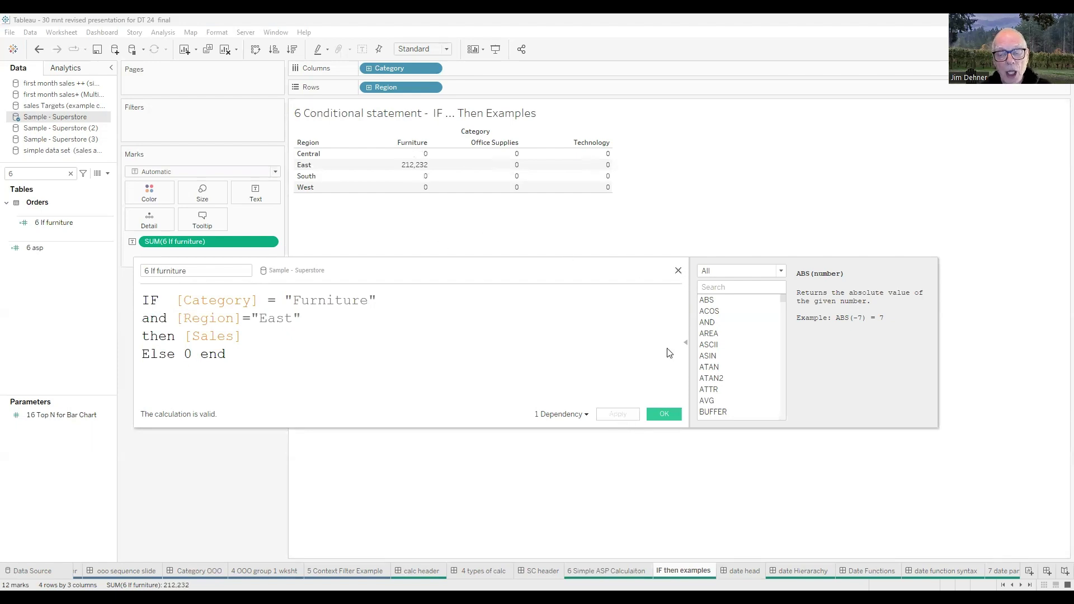
{"action": "key", "text": "Escape"}
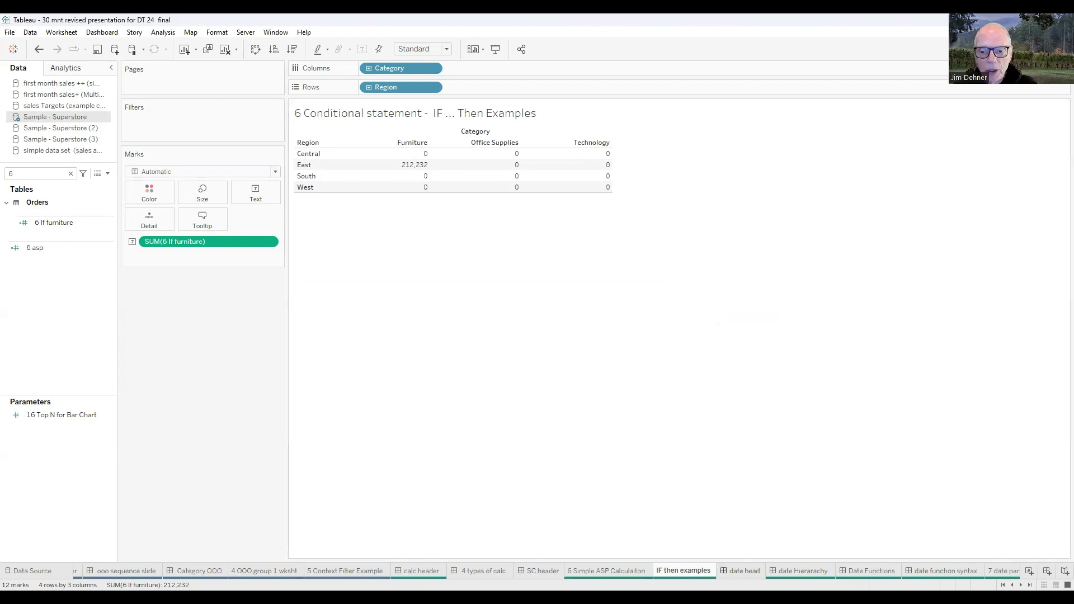
{"action": "left_click", "coordinate": [743, 571]}
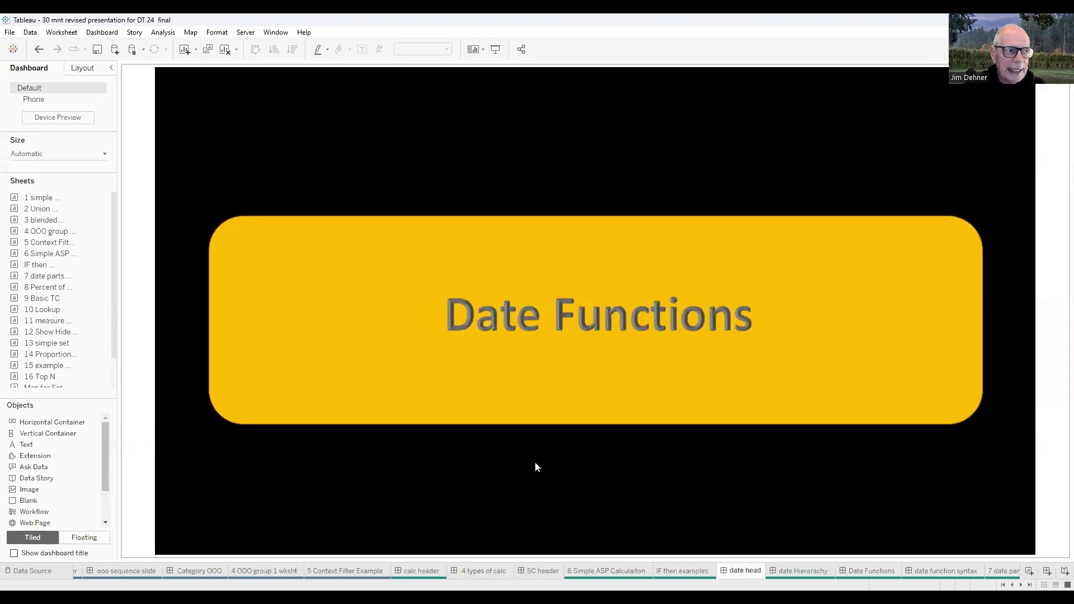
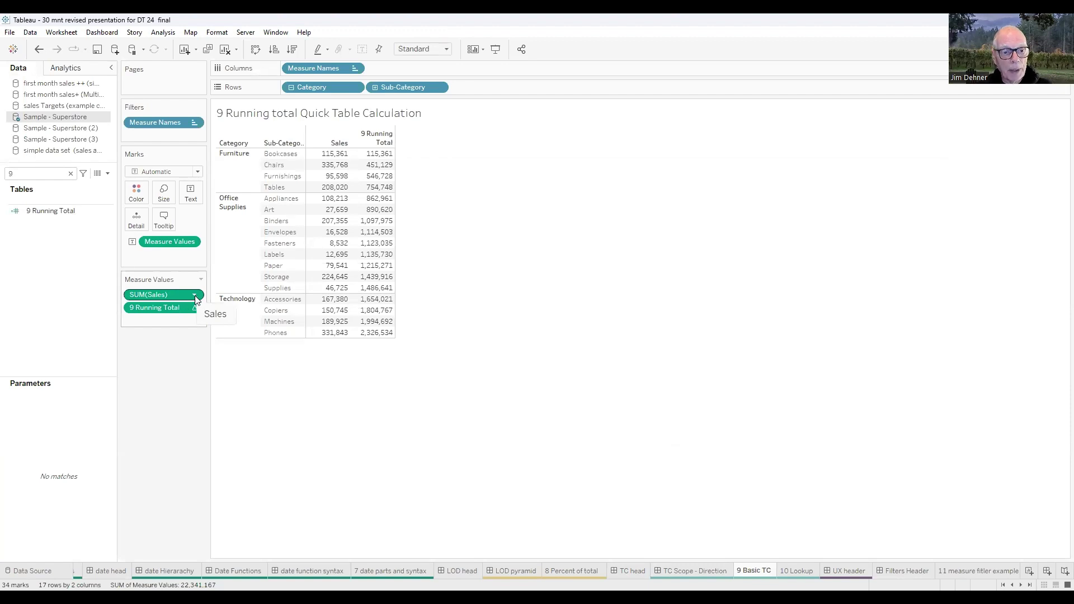
Step: Apply the Percent of Total quick table calculation to SUM(Sales) on the 9 Basic TC sheet
{"action": "left_click", "coordinate": [195, 297]}
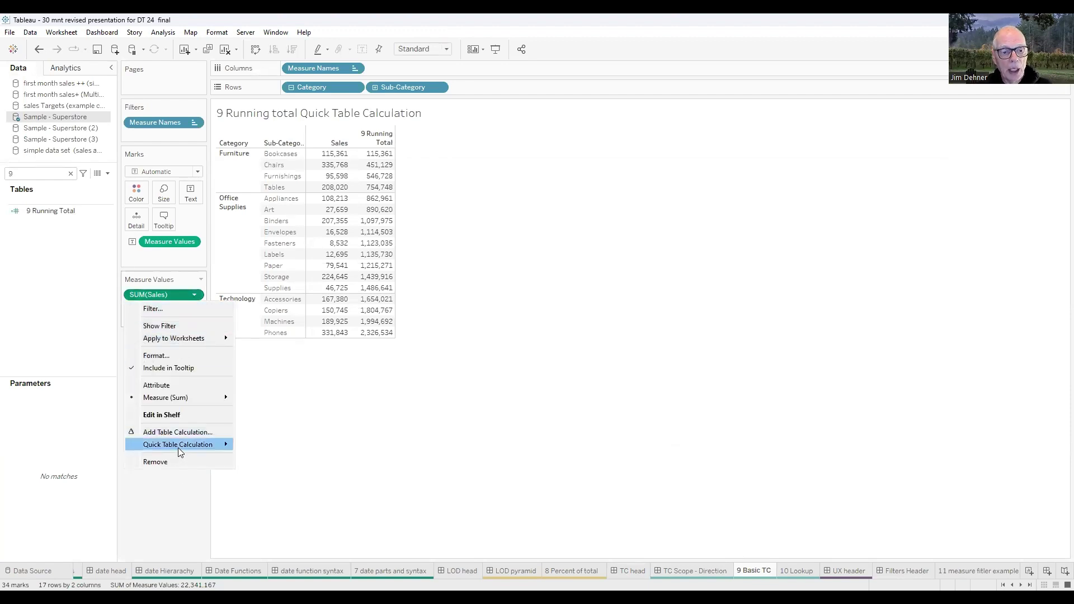
{"action": "mouse_move", "coordinate": [177, 447]}
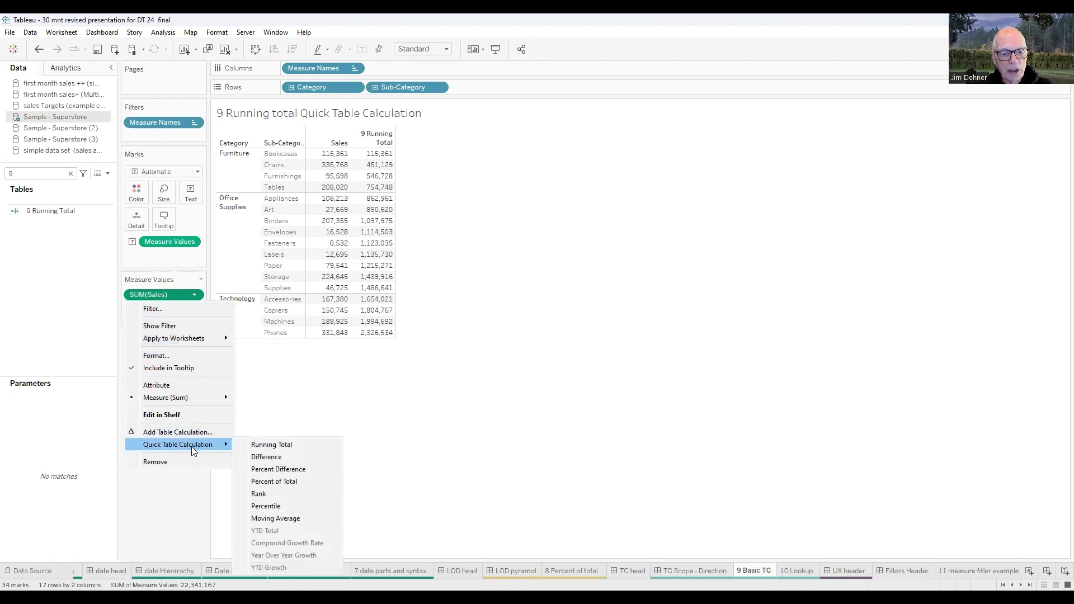
{"action": "left_click", "coordinate": [304, 482]}
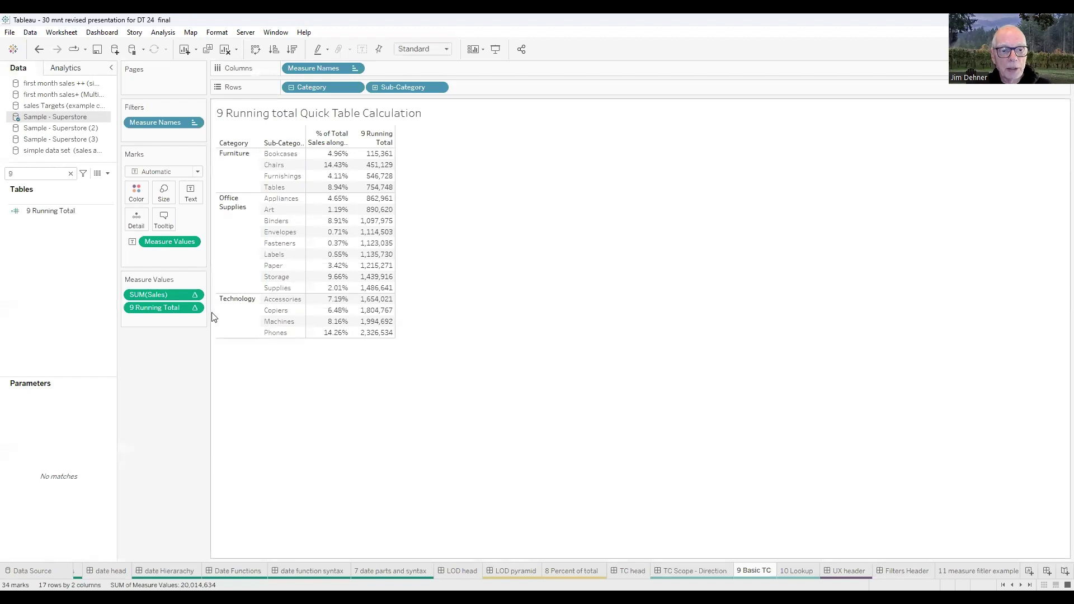
Step: Edit the SUM(Sales) table calculation so that it computes using Pane (down)
{"action": "left_click", "coordinate": [193, 295]}
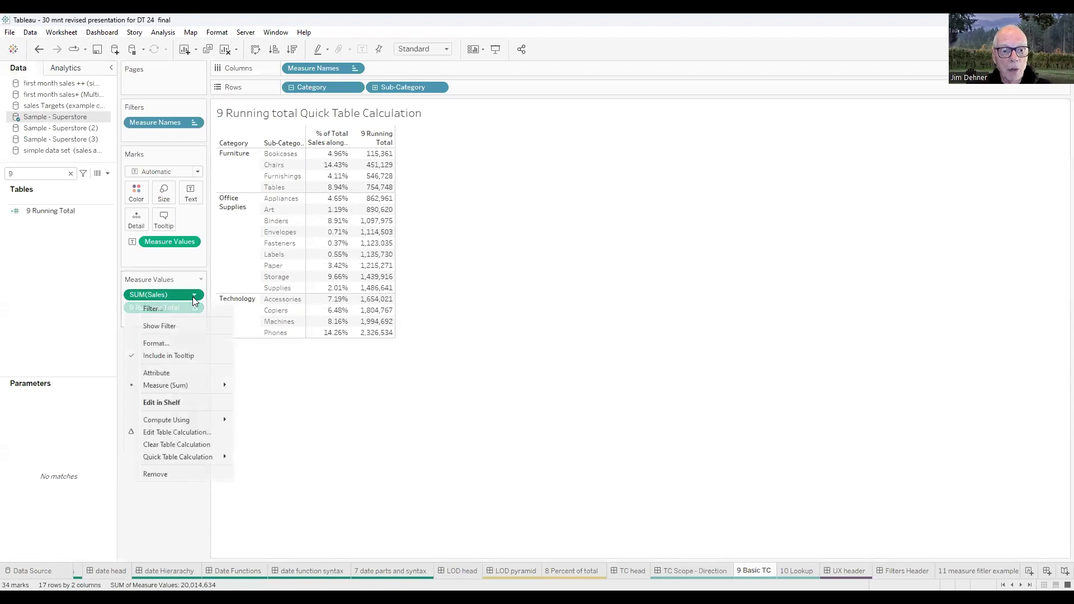
{"action": "left_click", "coordinate": [167, 433]}
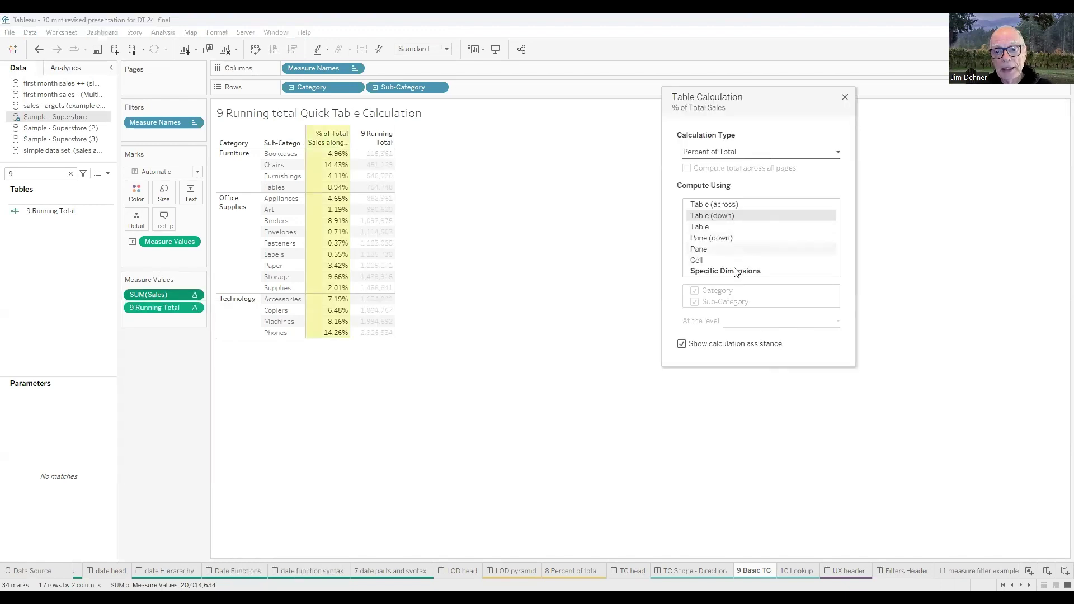
{"action": "left_click", "coordinate": [716, 238]}
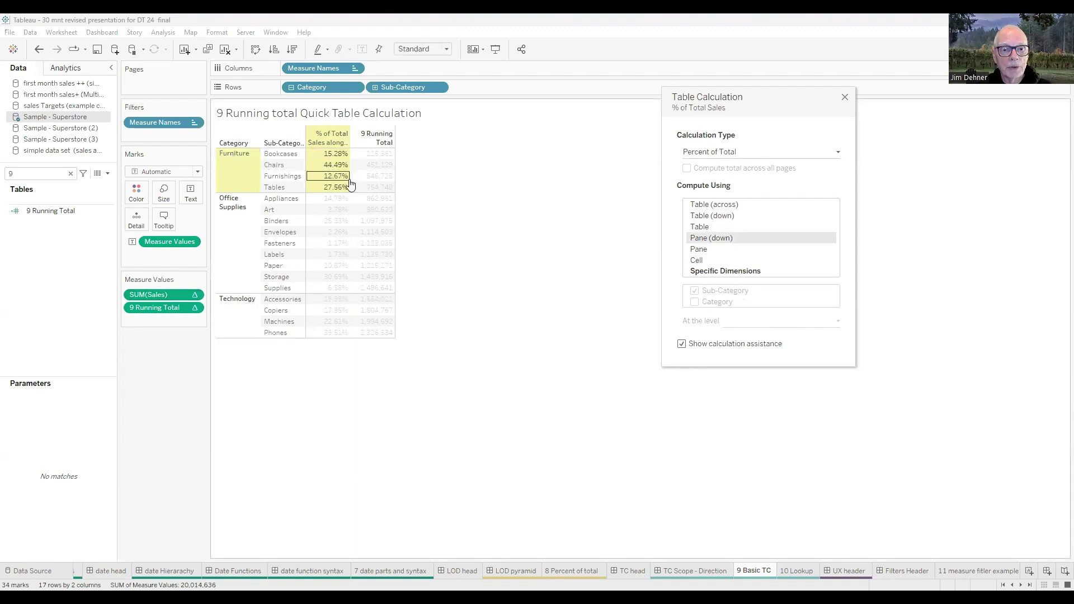
Step: Highlight the Office Supplies and Technology groups in turn to examine their percent-of-total values, and clear the selection
{"action": "left_click", "coordinate": [232, 203]}
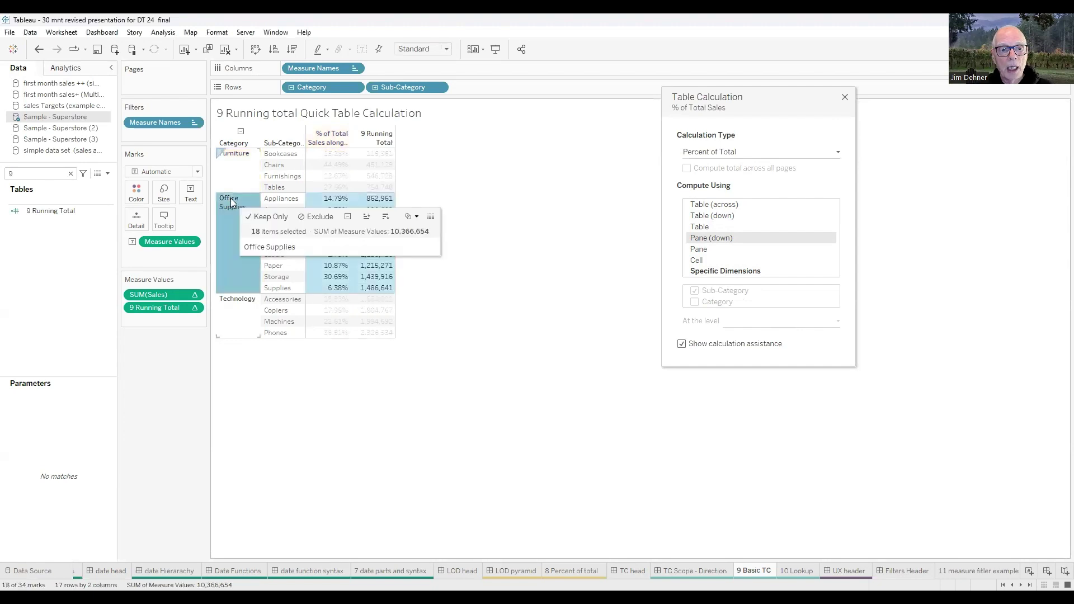
{"action": "left_click", "coordinate": [237, 300]}
{"action": "left_click", "coordinate": [519, 337]}
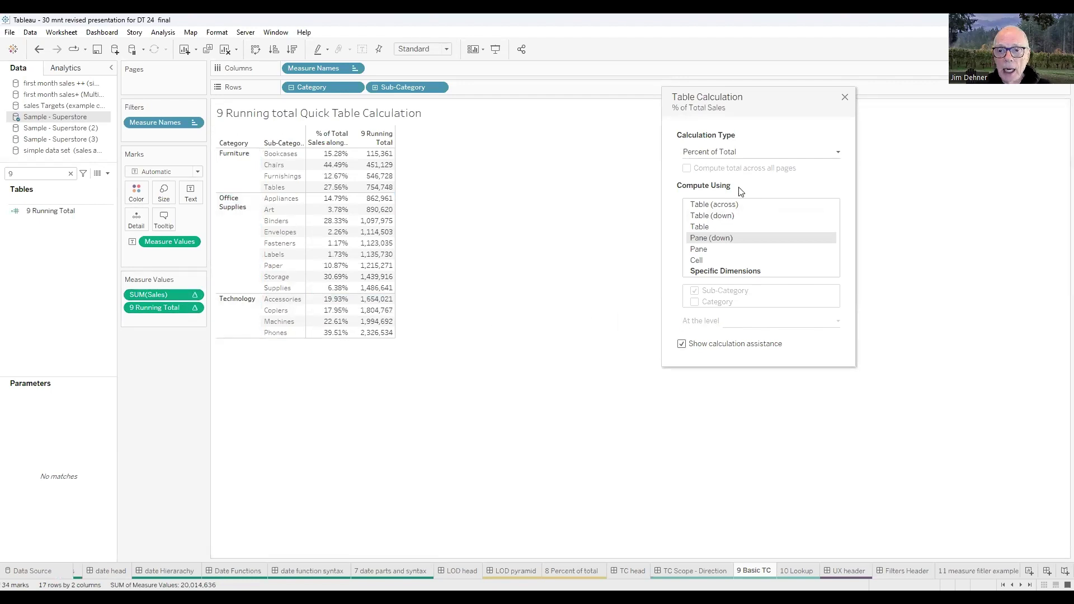
Step: Close the Table Calculation settings and clear the table calculation from SUM(Sales)
{"action": "left_click", "coordinate": [845, 99]}
{"action": "left_click", "coordinate": [193, 295]}
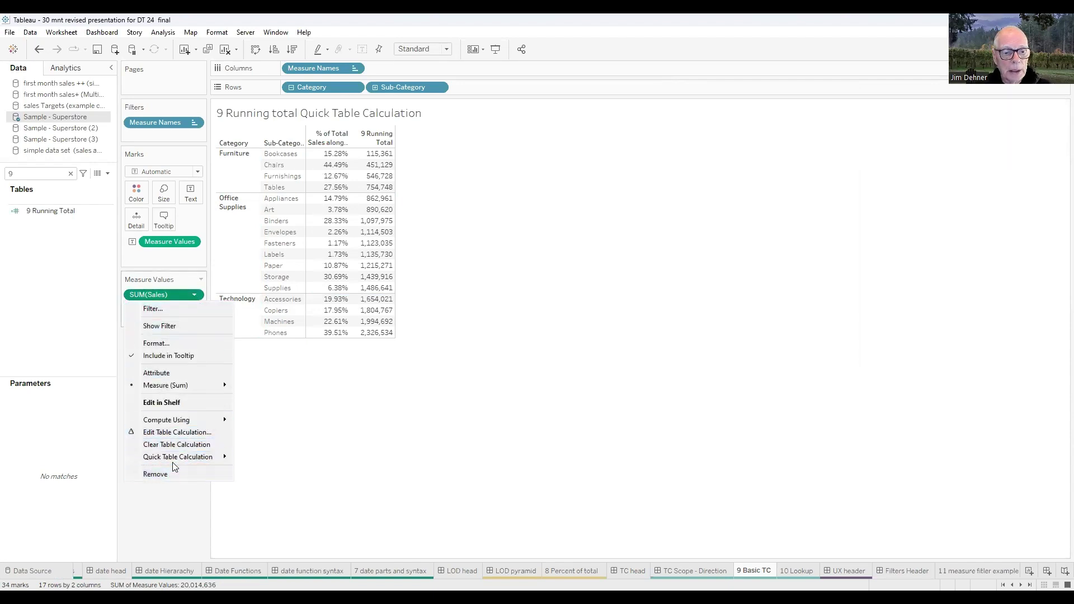
{"action": "left_click", "coordinate": [175, 444]}
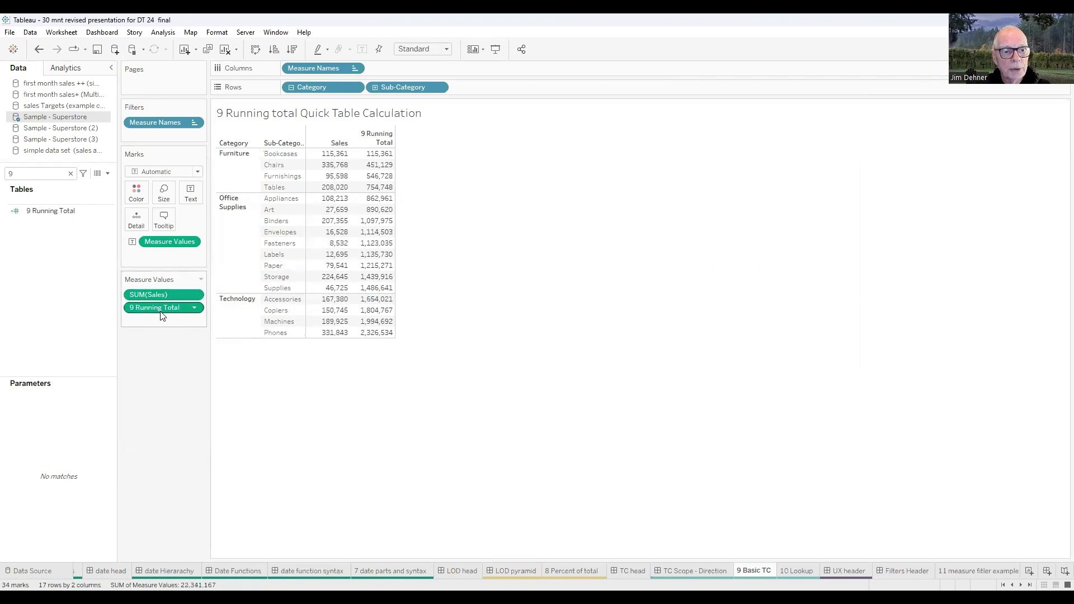
Step: Open the 9 Running Total formula, examine its RUNNING_SUM and nested SUM aggregation beside the table, and close it unchanged
{"action": "left_click", "coordinate": [36, 215]}
{"action": "right_click", "coordinate": [50, 217]}
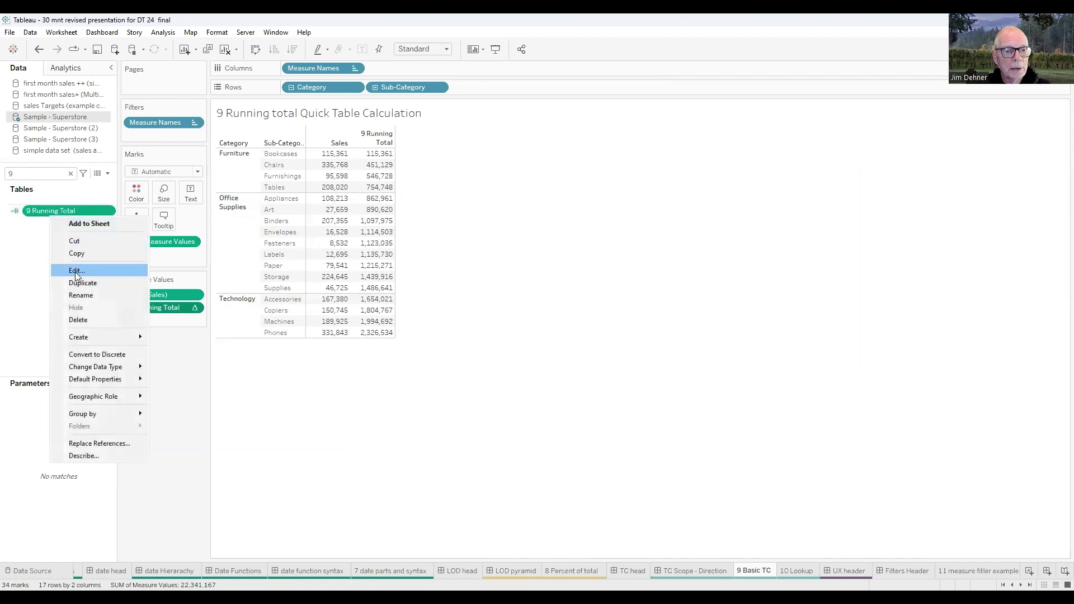
{"action": "left_click", "coordinate": [76, 271]}
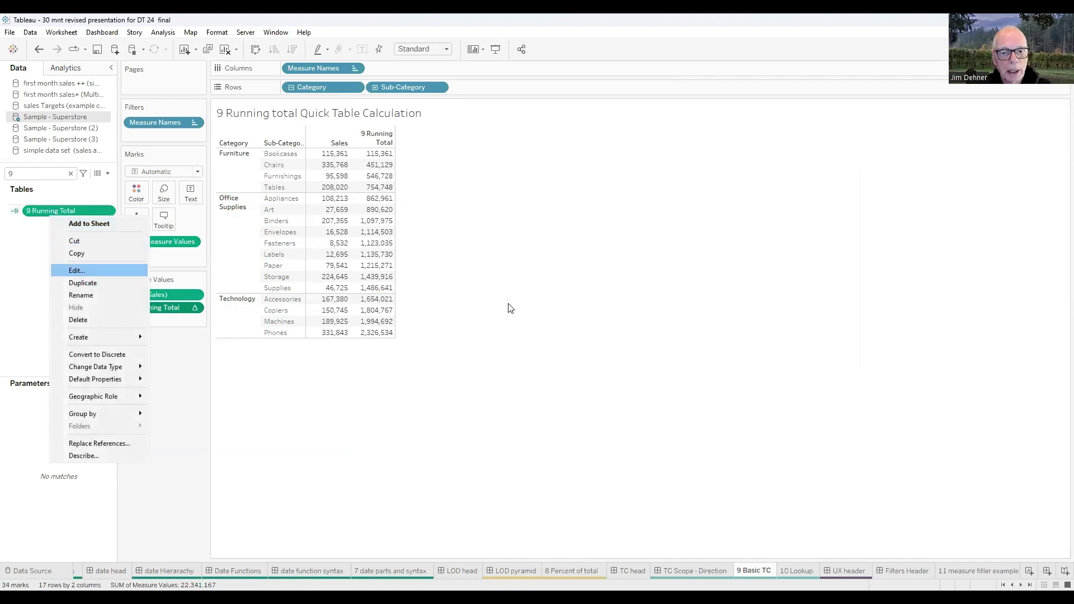
{"action": "left_click_drag", "start_coordinate": [478, 393], "coordinate": [769, 184]}
{"action": "scroll", "coordinate": [778, 271], "scroll_direction": "up", "scroll_amount": 5}
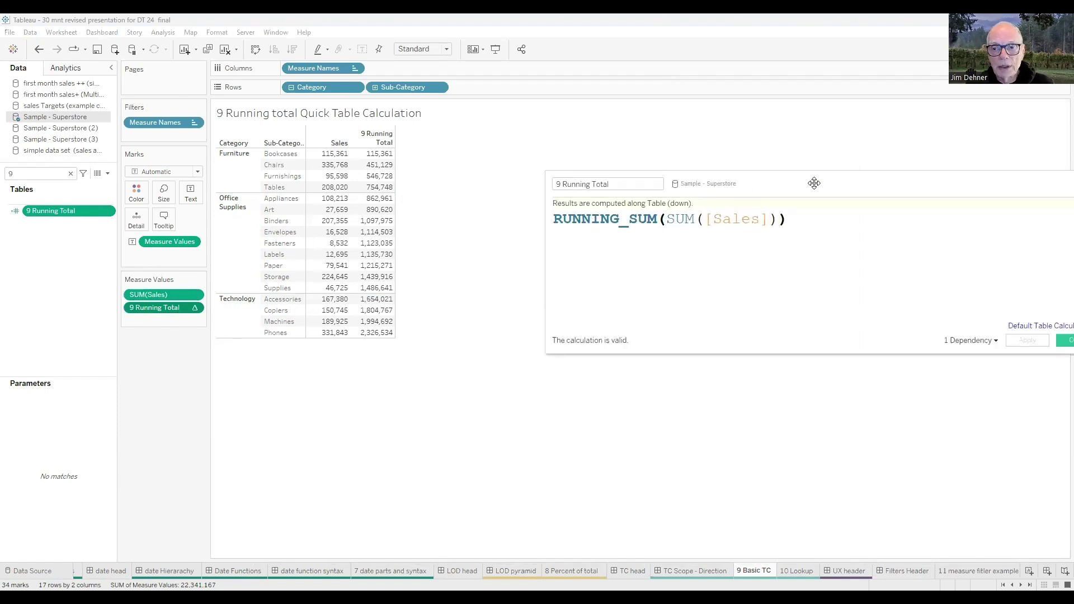
{"action": "left_click_drag", "start_coordinate": [814, 184], "coordinate": [550, 179]}
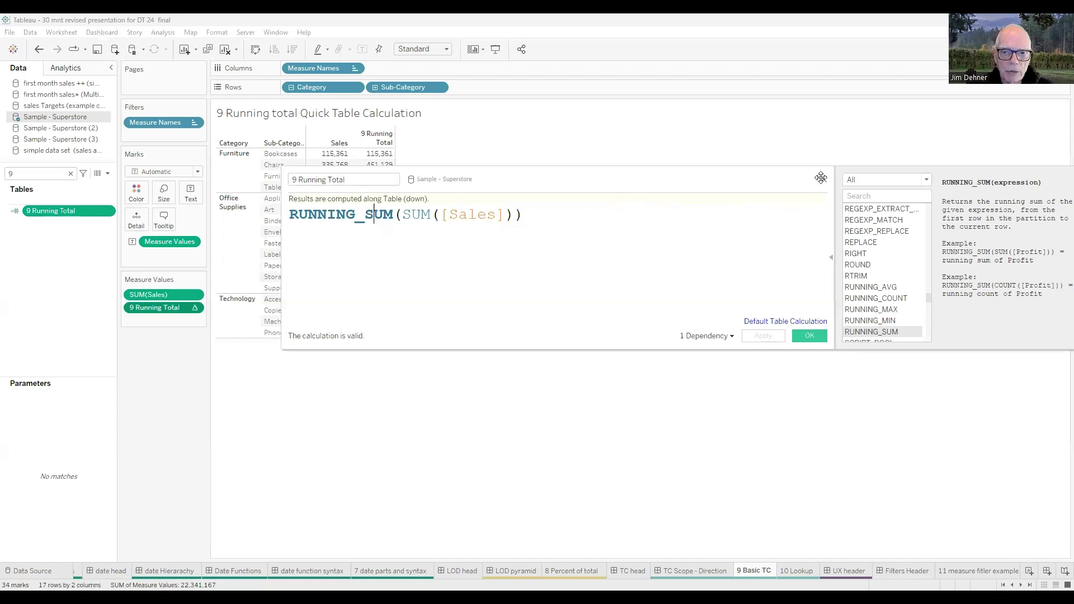
{"action": "left_click_drag", "start_coordinate": [821, 178], "coordinate": [1041, 175]}
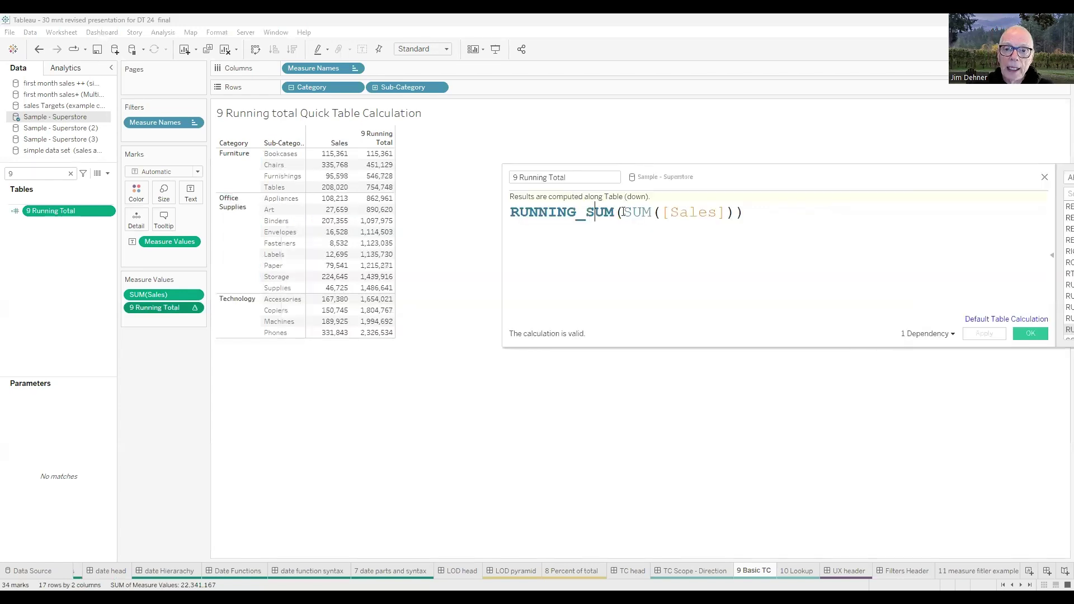
{"action": "left_click_drag", "start_coordinate": [623, 212], "coordinate": [648, 213]}
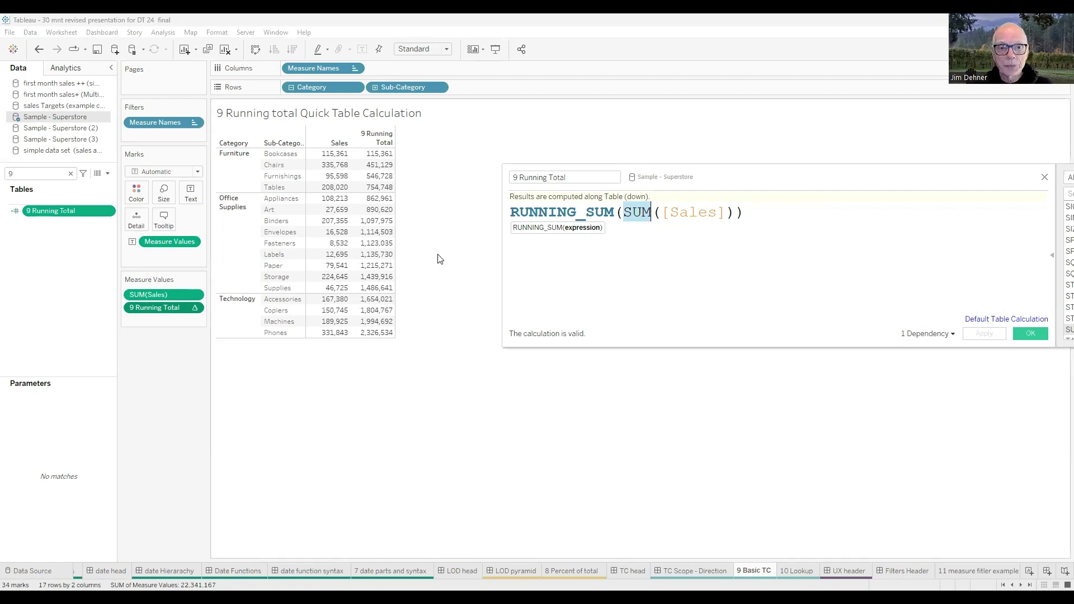
{"action": "left_click", "coordinate": [441, 235]}
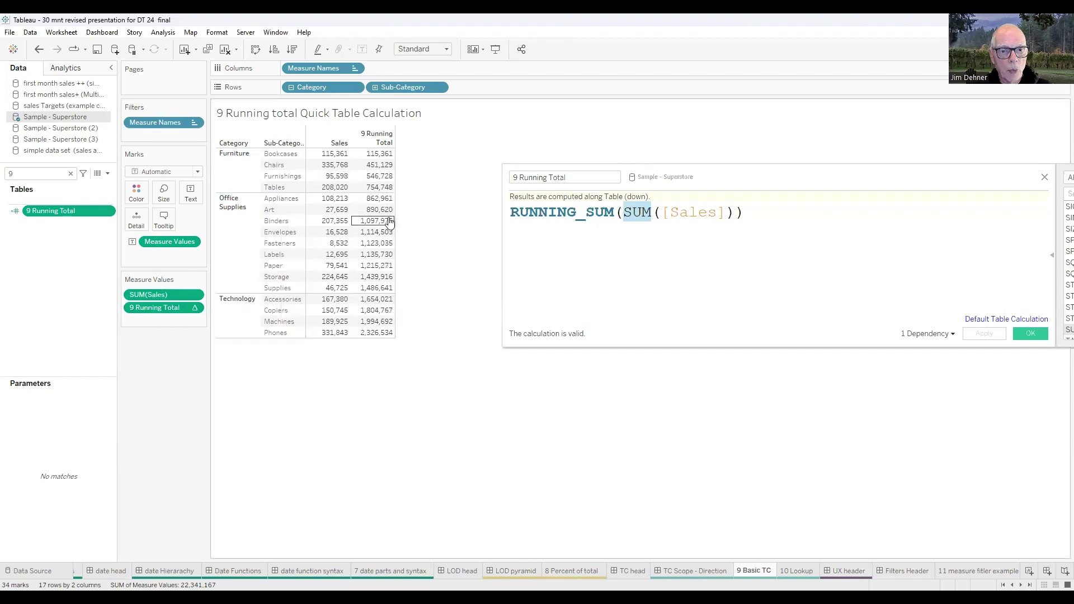
{"action": "left_click", "coordinate": [1045, 179]}
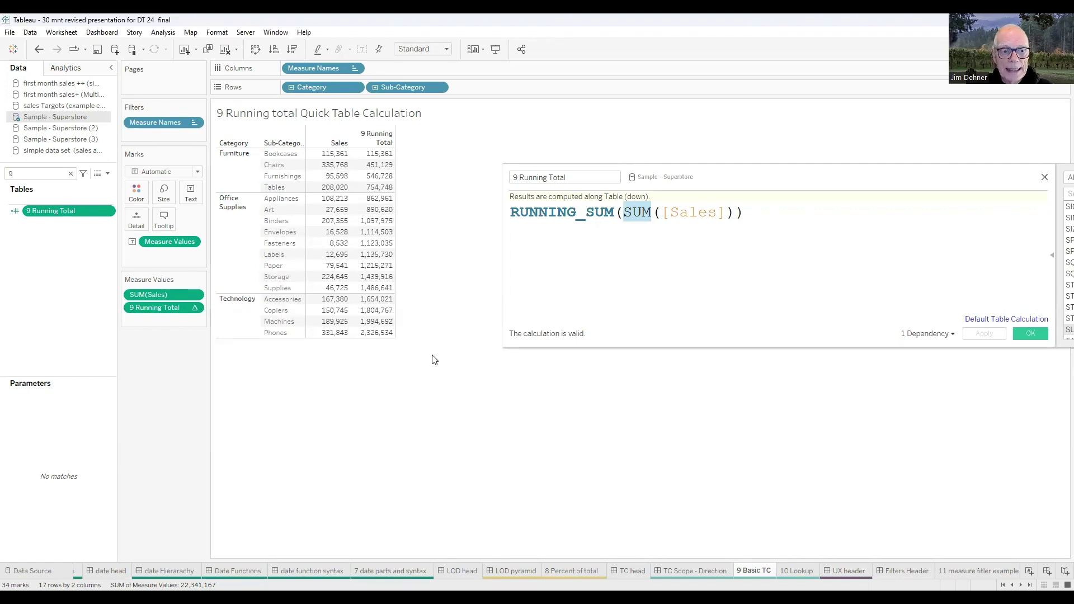
Step: Edit the 9 Running Total table calculation on the sheet so that it computes using Pane (down)
{"action": "right_click", "coordinate": [157, 307]}
{"action": "left_click", "coordinate": [180, 411]}
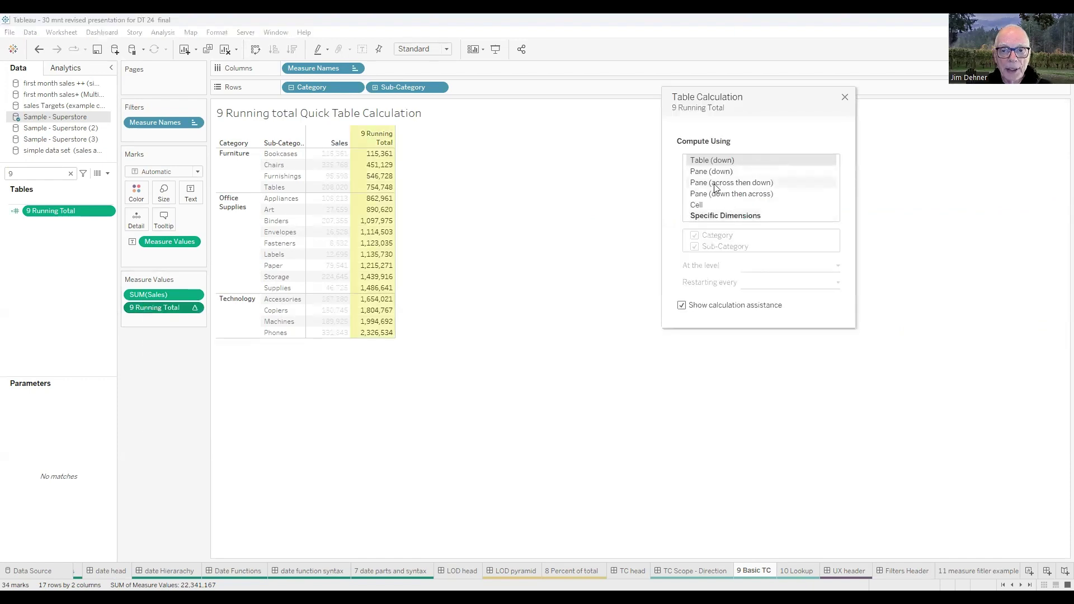
{"action": "left_click", "coordinate": [712, 171]}
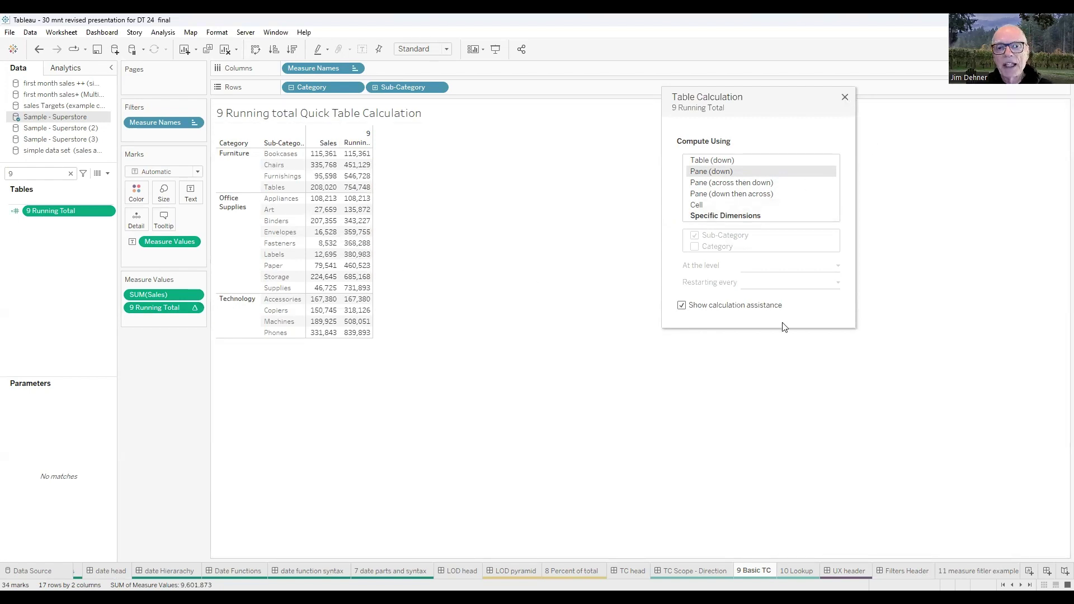
{"action": "left_click", "coordinate": [766, 347]}
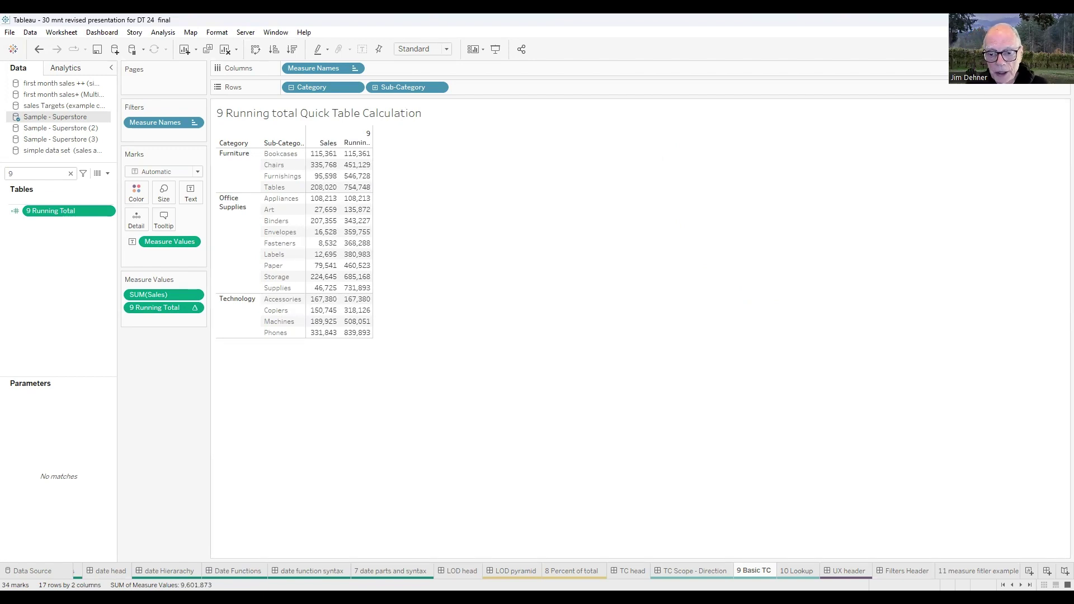
Step: Switch to the 10 Lookup sheet and replace the data field search with 10
{"action": "left_click", "coordinate": [799, 570]}
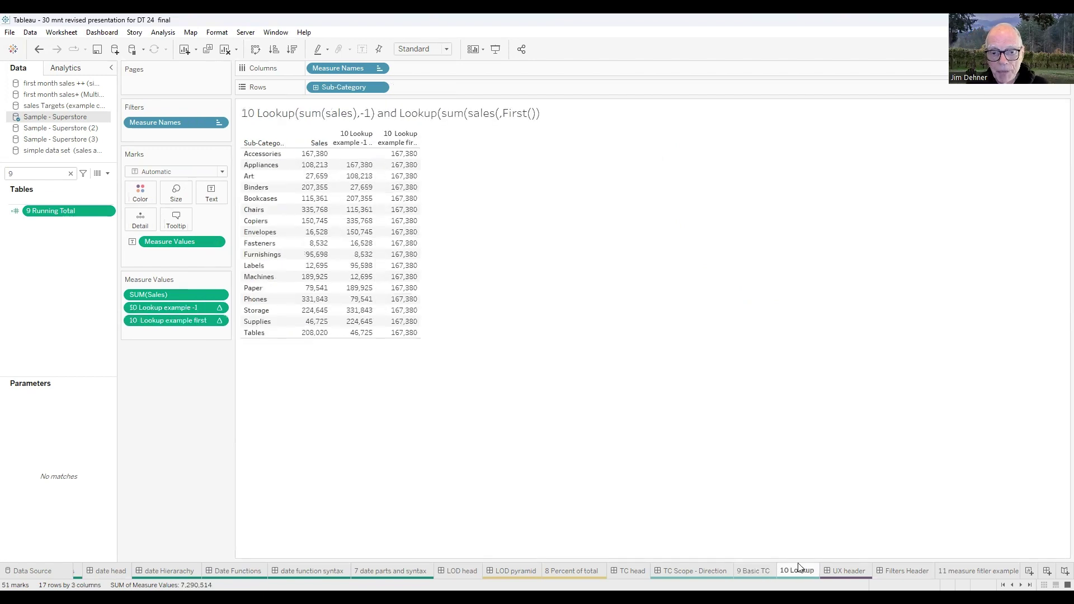
{"action": "left_click", "coordinate": [70, 173]}
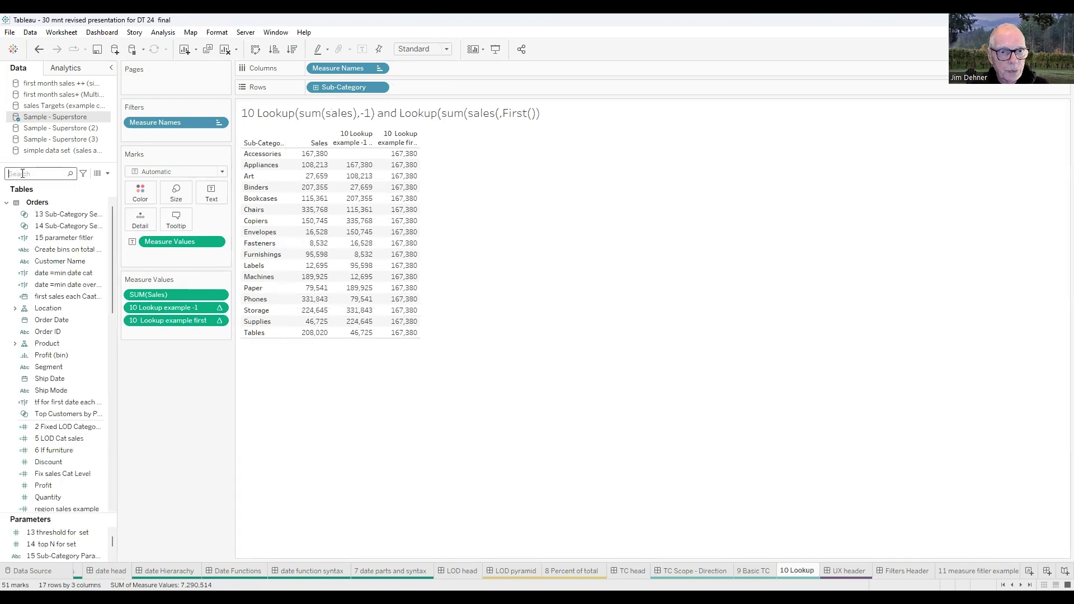
{"action": "type", "text": "10"}
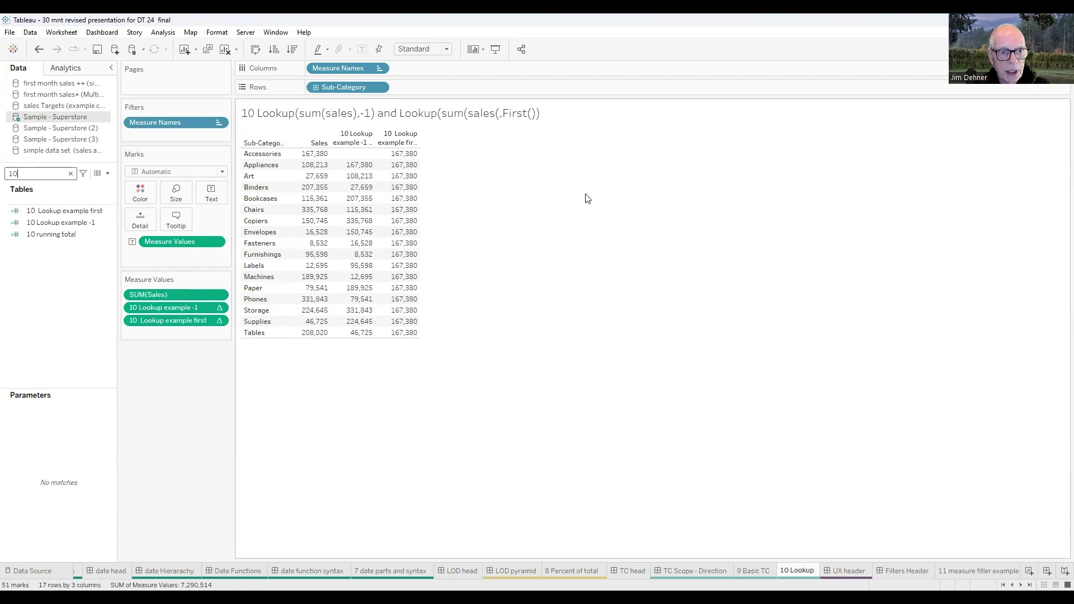
Step: Open the 10 Lookup example -1 formula and examine it enlarged beside the table
{"action": "right_click", "coordinate": [58, 224]}
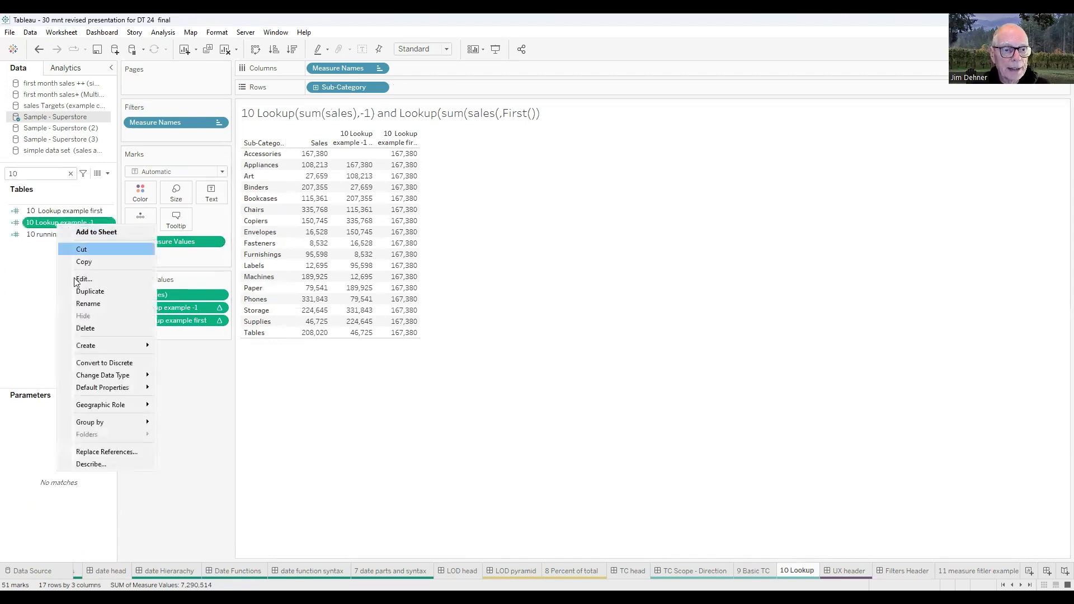
{"action": "left_click", "coordinate": [80, 280]}
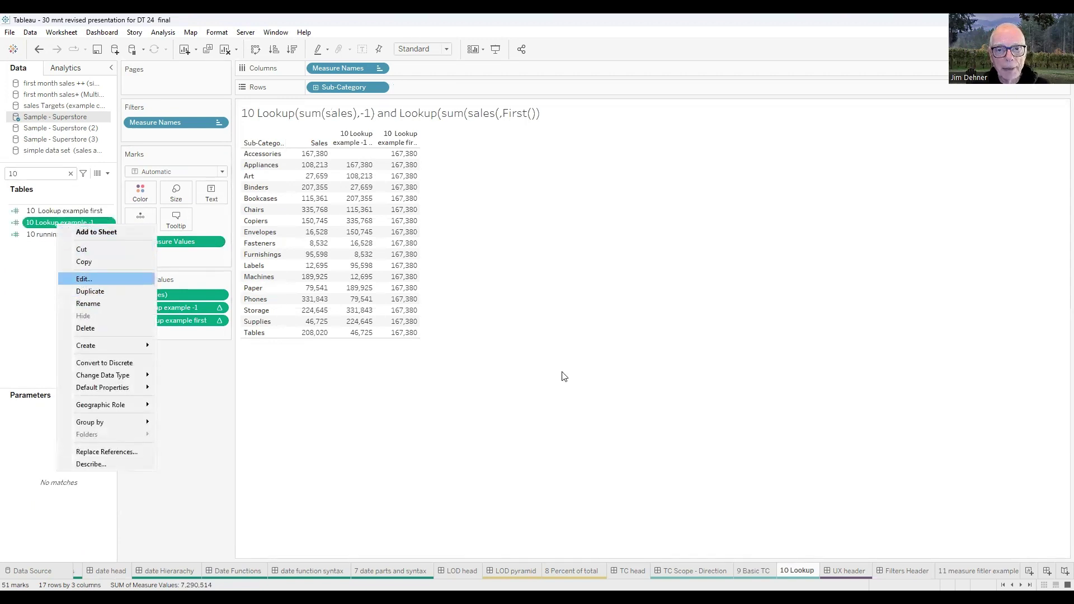
{"action": "left_click_drag", "start_coordinate": [749, 297], "coordinate": [756, 360]}
{"action": "scroll", "coordinate": [755, 360], "scroll_direction": "up", "scroll_amount": 5, "text": "ctrl"}
{"action": "scroll", "coordinate": [755, 383], "scroll_direction": "up", "scroll_amount": 1}
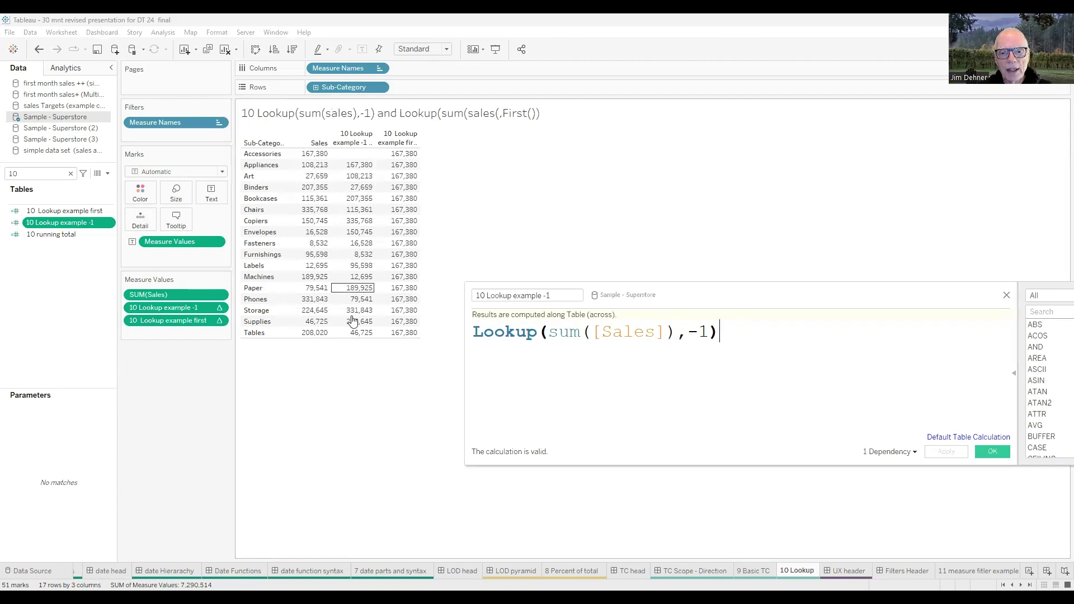
Step: Open the 10 Lookup example first formula, compare it with its column in the table, and close it
{"action": "left_click", "coordinate": [70, 212], "text": "ctrl"}
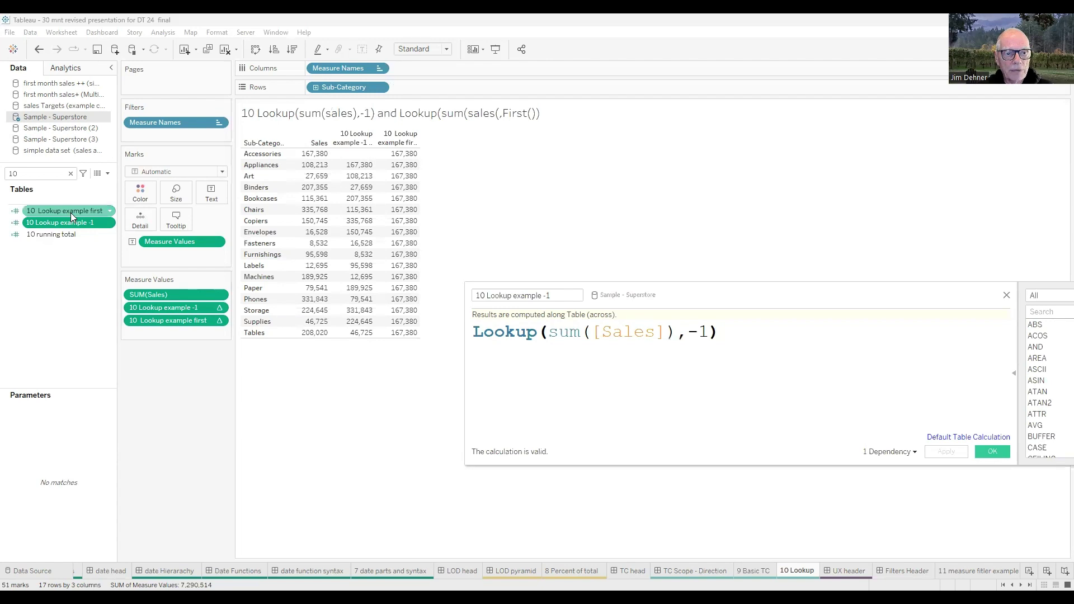
{"action": "right_click", "coordinate": [70, 212]}
{"action": "left_click", "coordinate": [100, 271]}
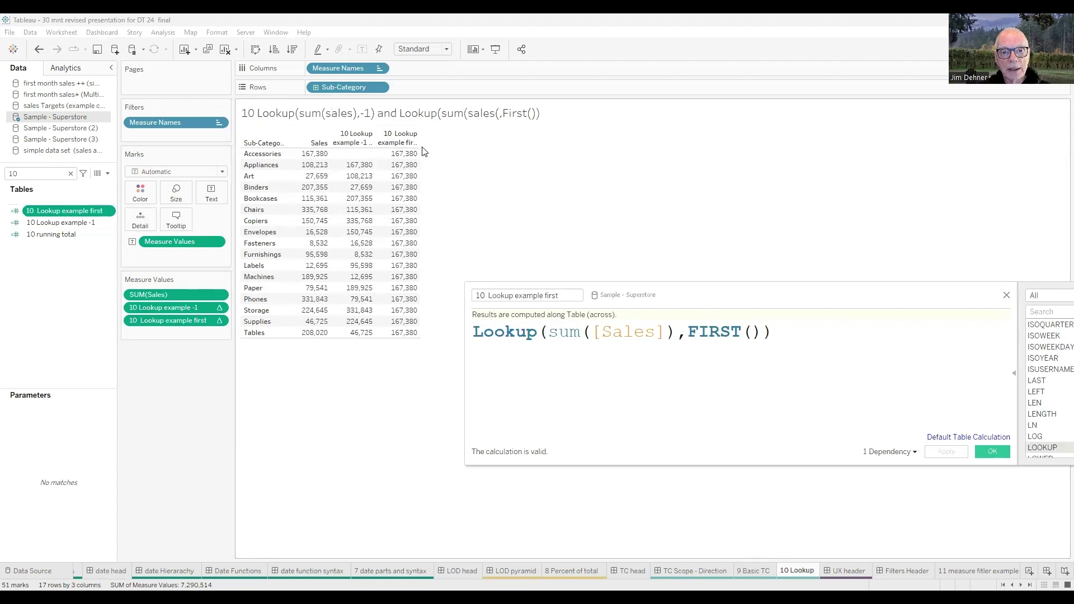
{"action": "left_click", "coordinate": [1006, 296]}
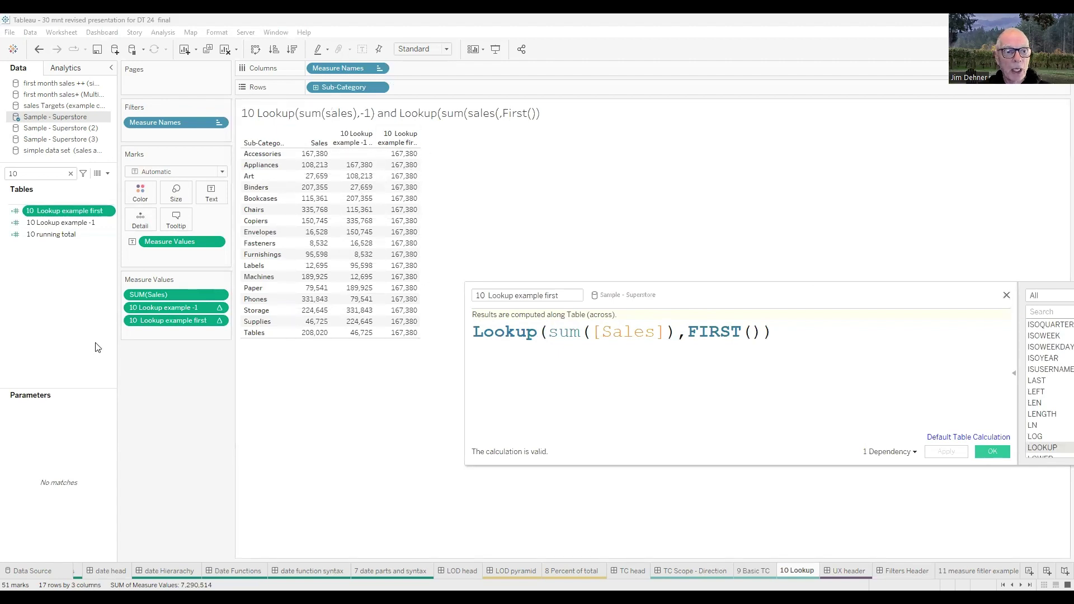
Step: Create a new calculated field named 10 percebt
{"action": "right_click", "coordinate": [62, 297]}
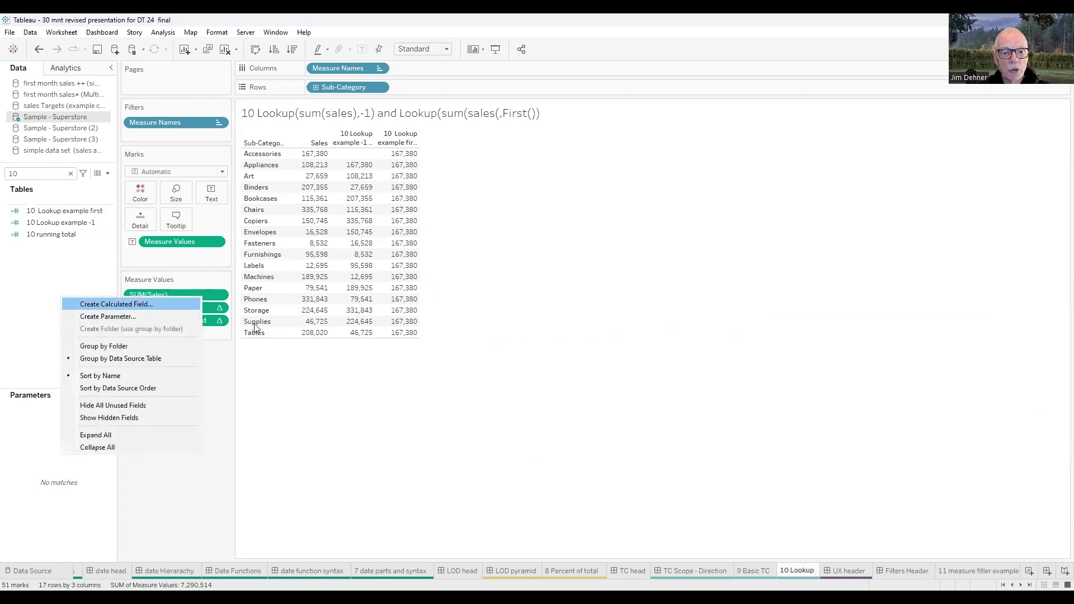
{"action": "key", "text": "Return"}
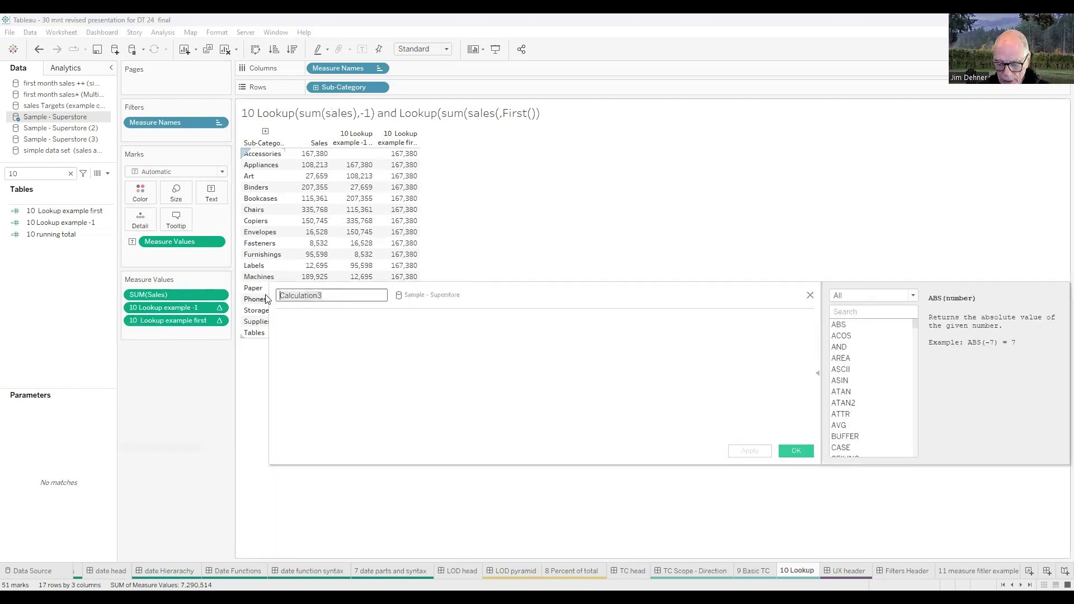
{"action": "type", "text": "10"}
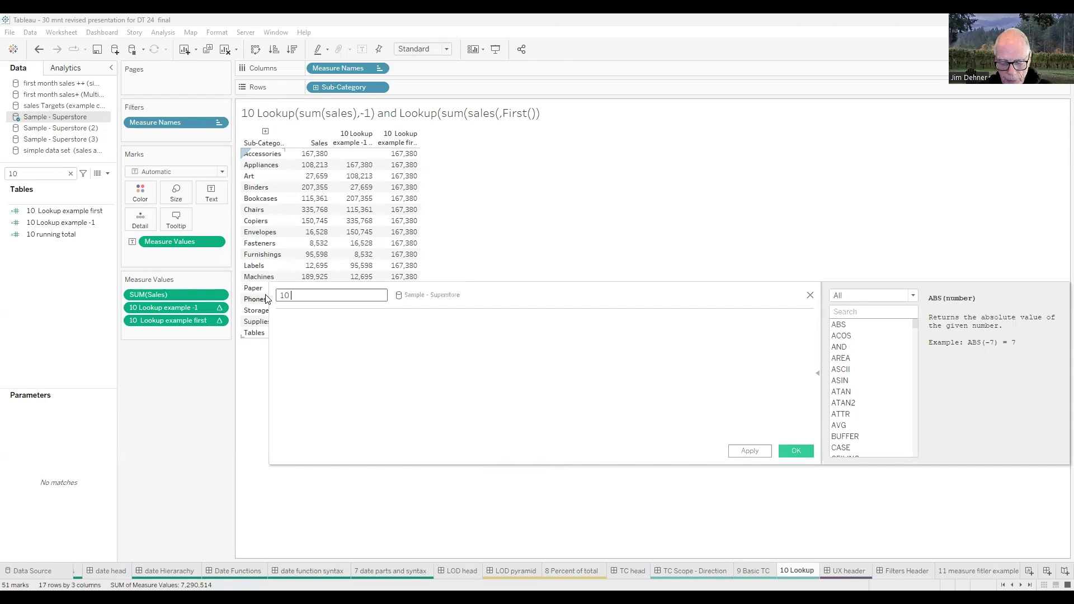
{"action": "type", "text": " percebt"}
Step: Enter the formula [10 Lookup example -1]/[10 Lookup example first] for 10 percebt and save the field
{"action": "left_click", "coordinate": [325, 332]}
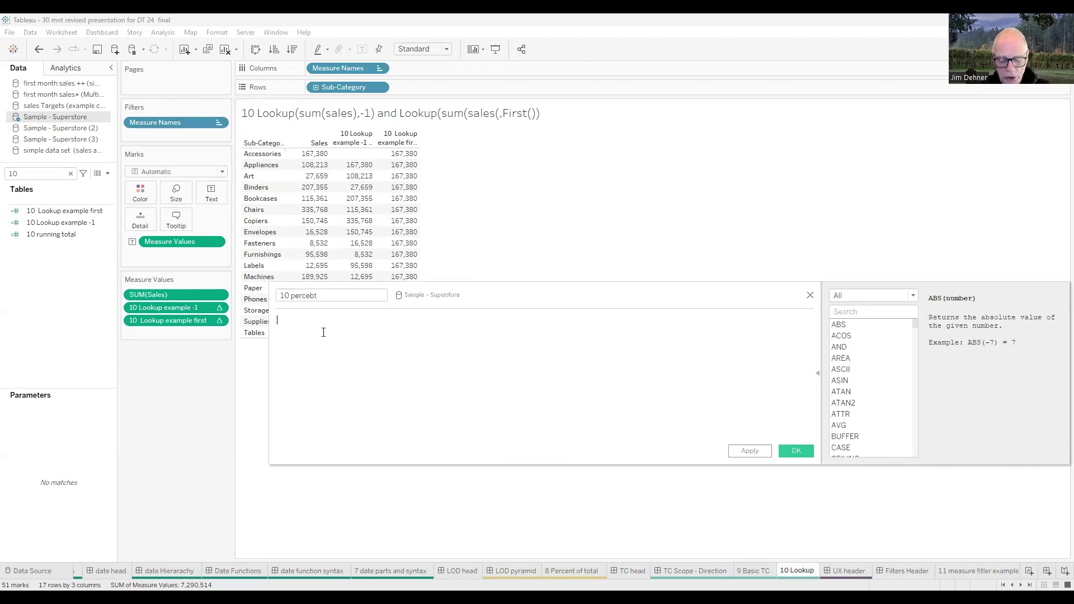
{"action": "type", "text": "loo"}
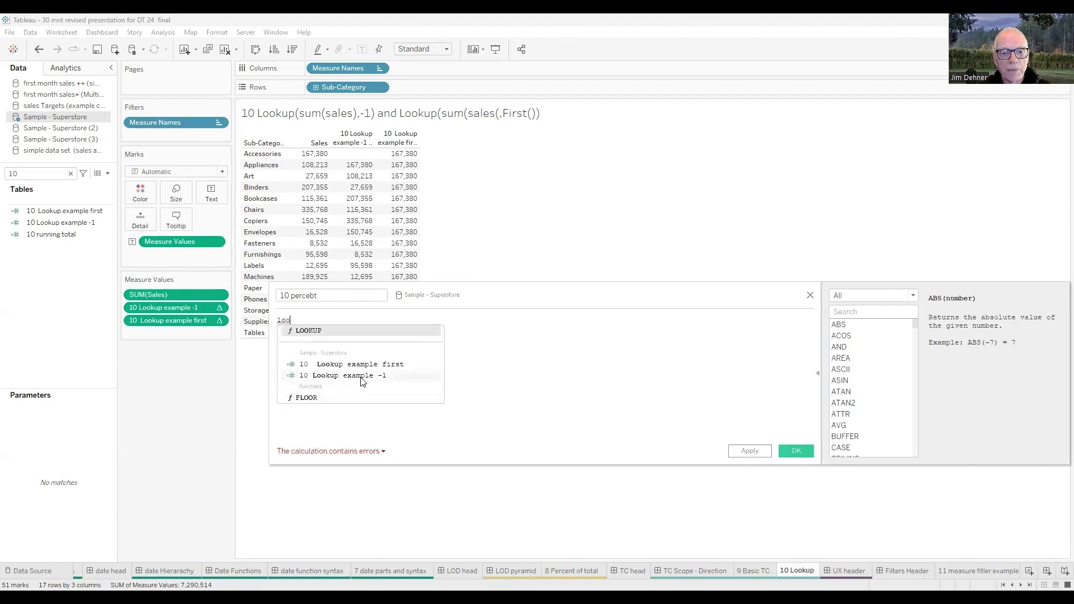
{"action": "left_click", "coordinate": [362, 375]}
{"action": "key", "text": "Return"}
{"action": "type", "text": "/"}
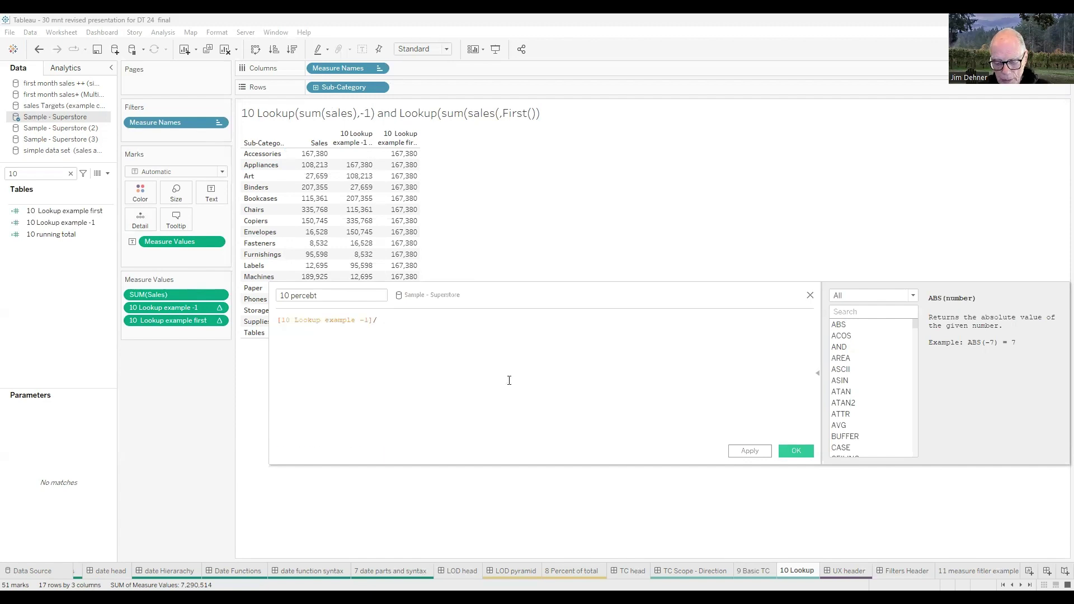
{"action": "type", "text": "look"}
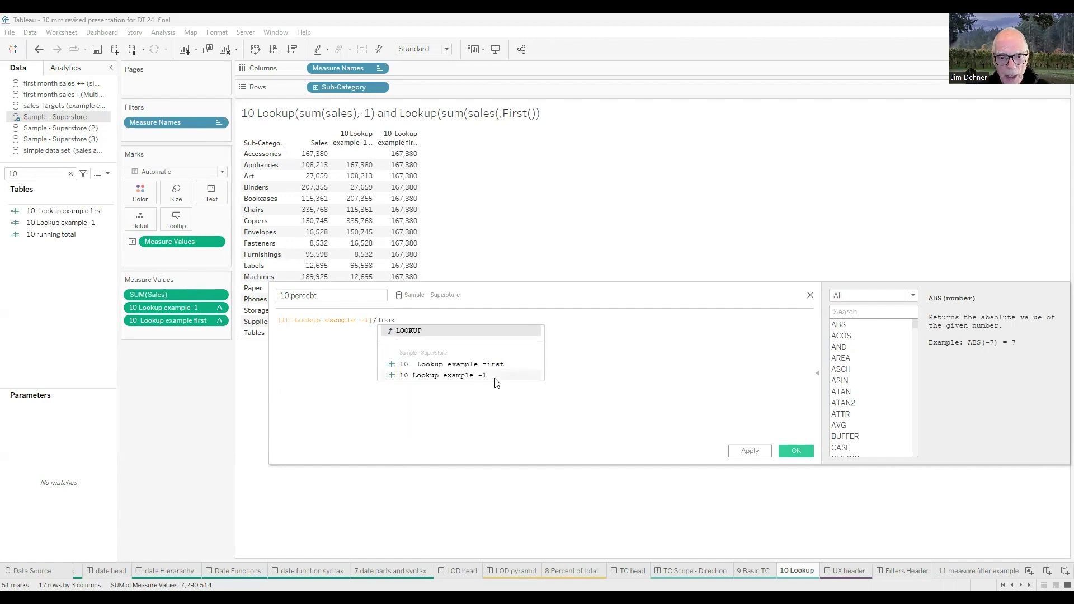
{"action": "left_click", "coordinate": [488, 365]}
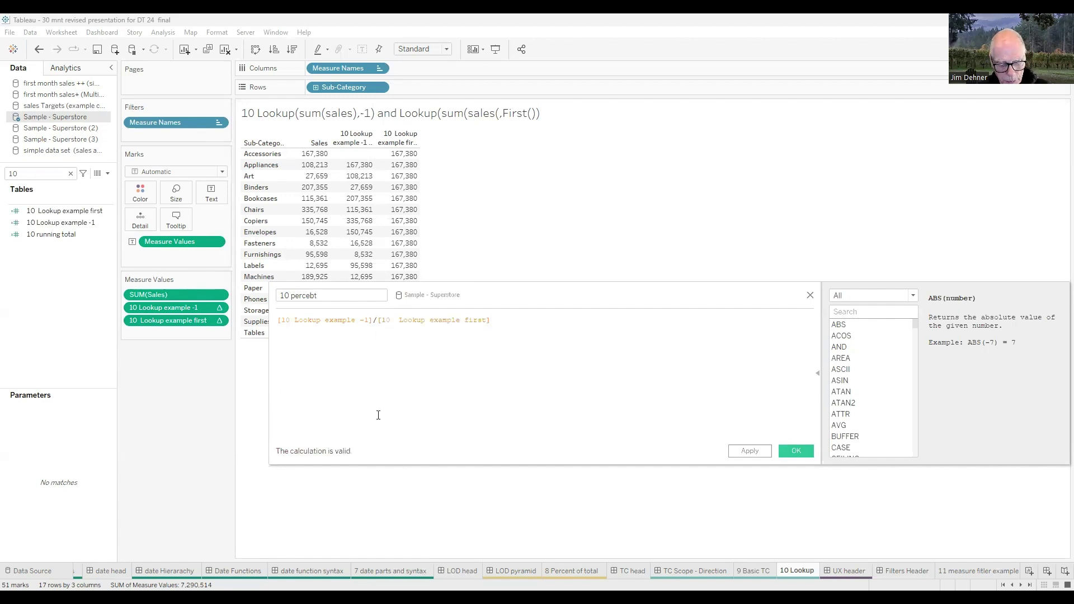
{"action": "scroll", "coordinate": [378, 417], "scroll_direction": "up", "scroll_amount": 2}
{"action": "scroll", "coordinate": [378, 416], "scroll_direction": "up", "scroll_amount": 2}
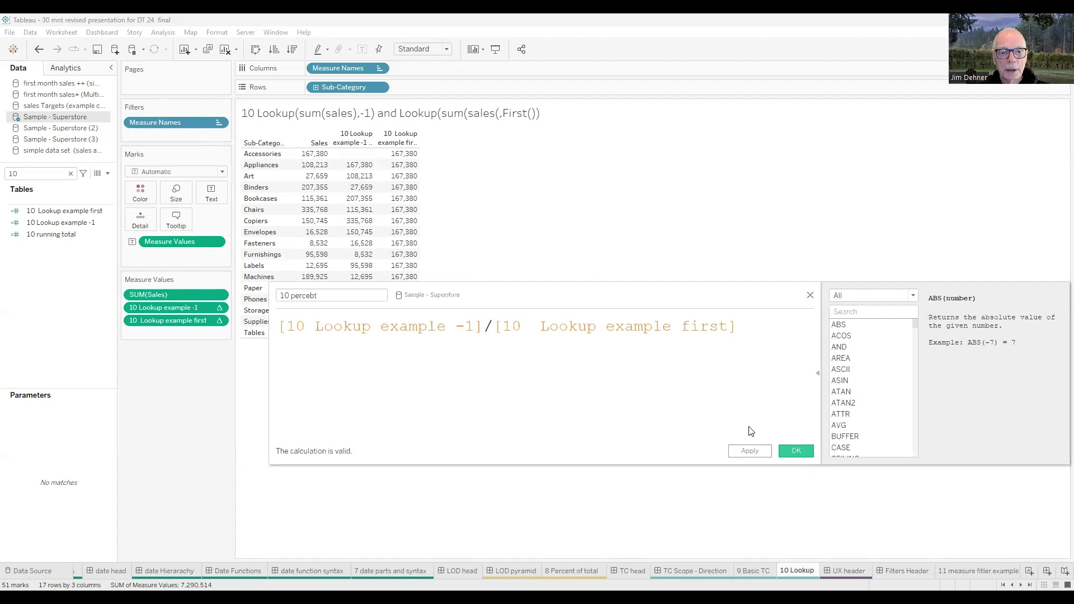
{"action": "left_click", "coordinate": [796, 451]}
Step: Set the default number format of 10 percebt to a percentage with two decimals and add the field to the table
{"action": "right_click", "coordinate": [61, 235]}
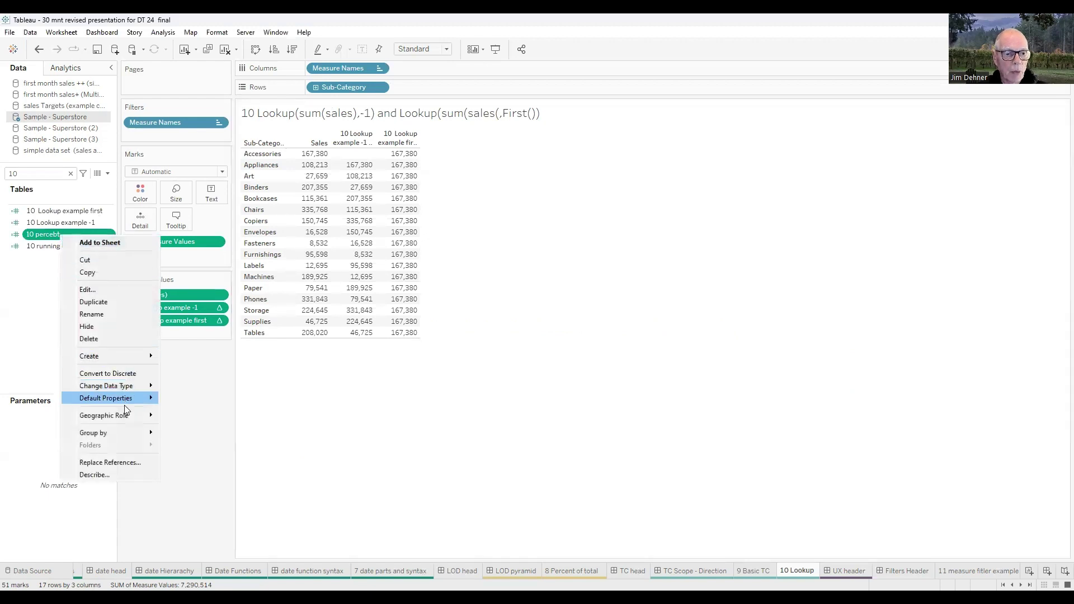
{"action": "mouse_move", "coordinate": [125, 415]}
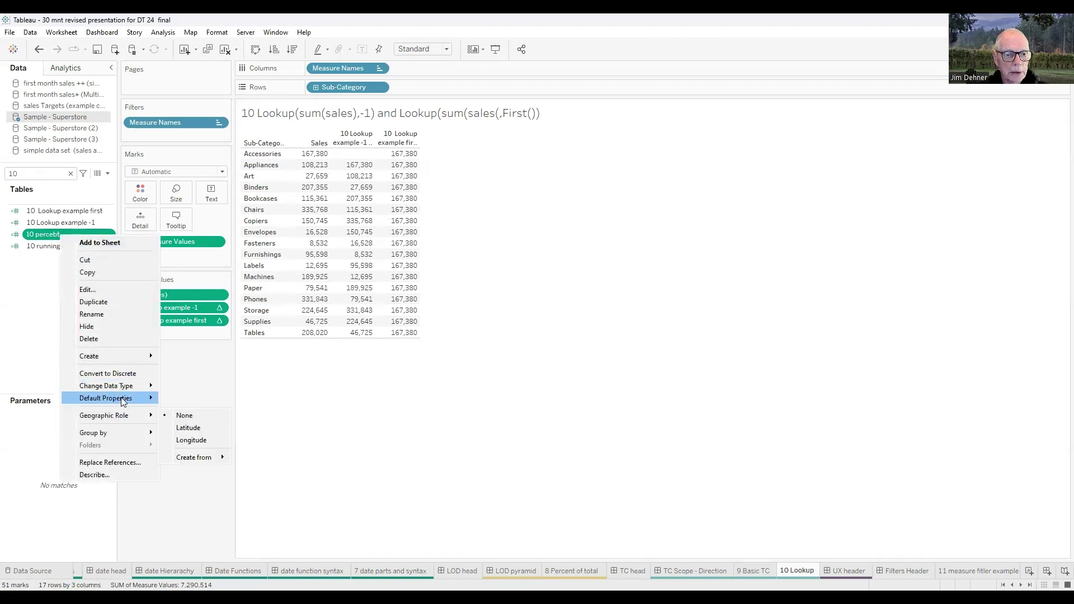
{"action": "left_click", "coordinate": [206, 421]}
{"action": "left_click", "coordinate": [591, 381]}
{"action": "double_click", "coordinate": [44, 233]}
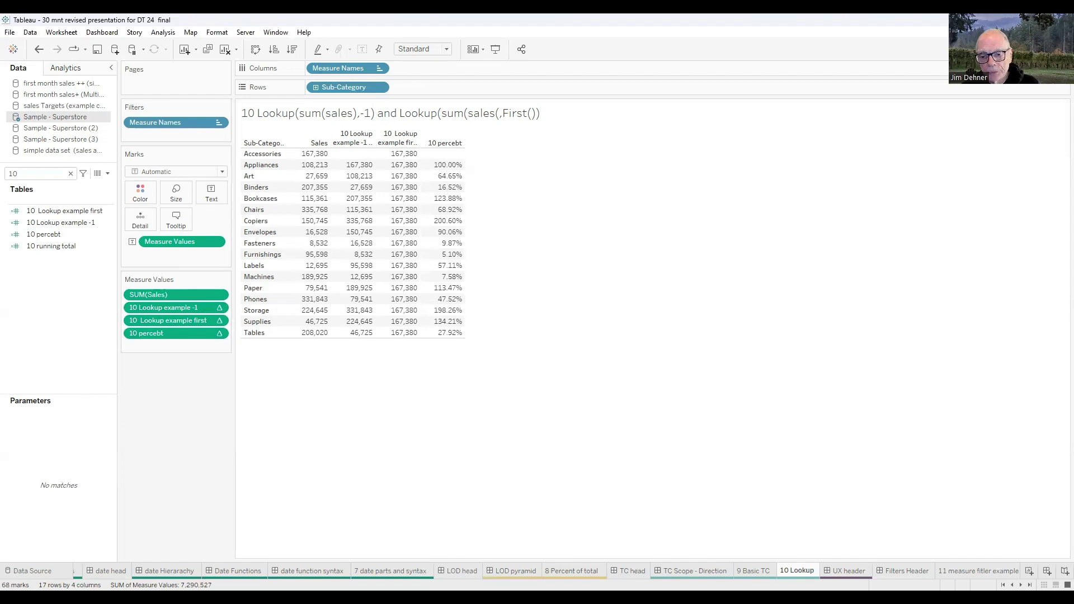
Step: Open the UX header dashboard and bring the filter, set and parameter example sheets within reach
{"action": "left_click", "coordinate": [846, 571]}
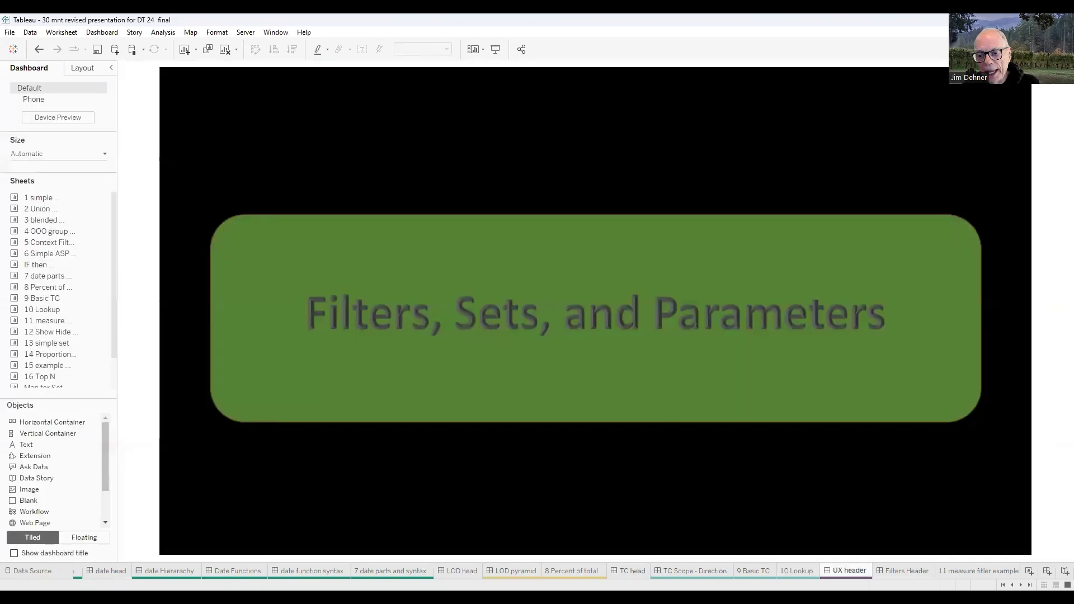
{"action": "scroll", "coordinate": [537, 571], "scroll_direction": "right", "scroll_amount": 5}
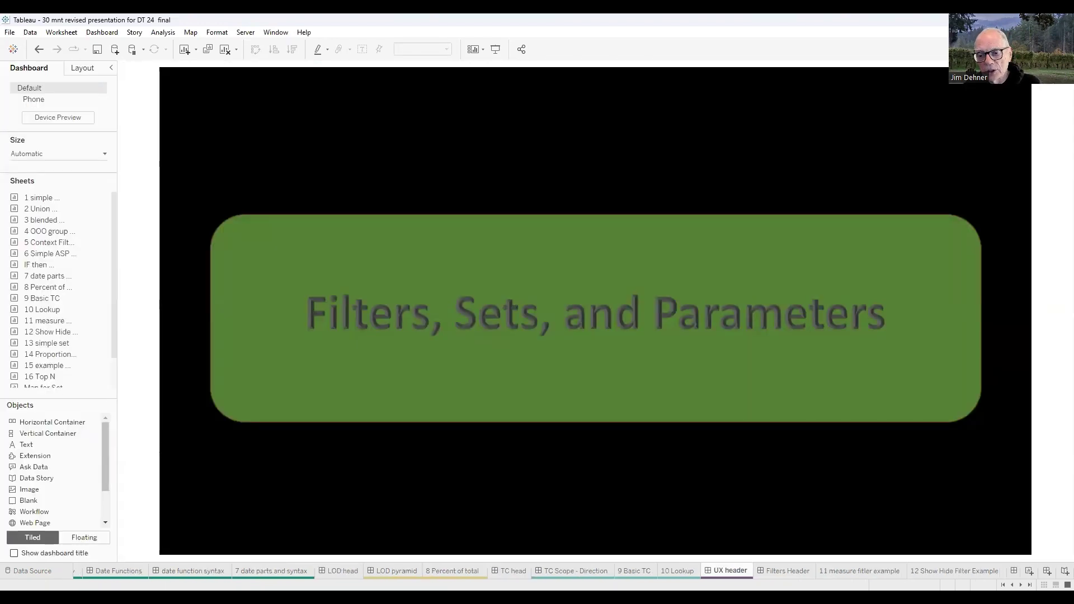
{"action": "scroll", "coordinate": [537, 571], "scroll_direction": "right", "scroll_amount": 1}
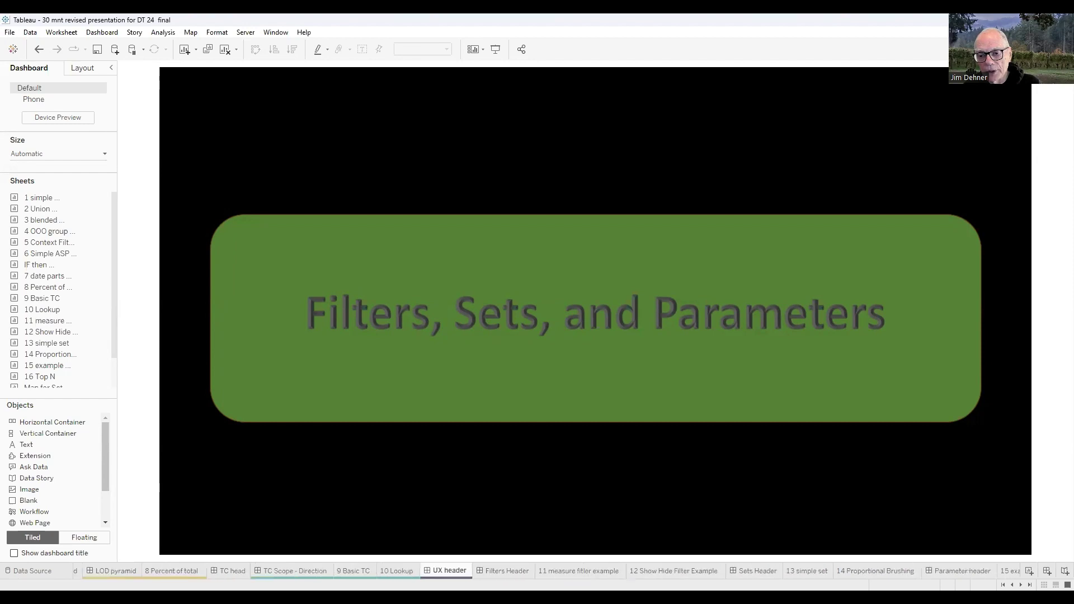
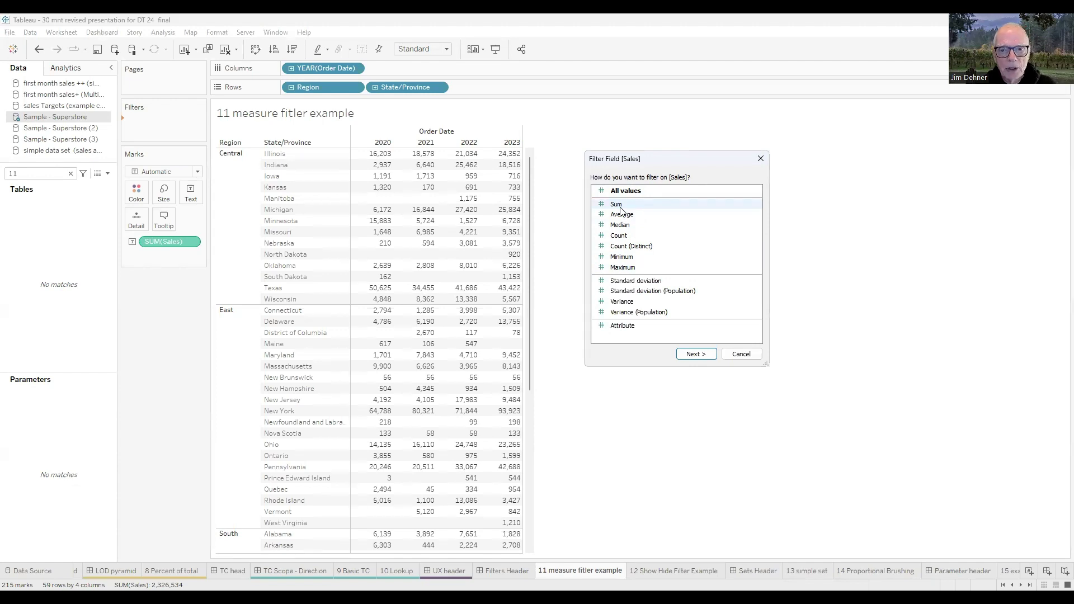
{"action": "left_click", "coordinate": [618, 205]}
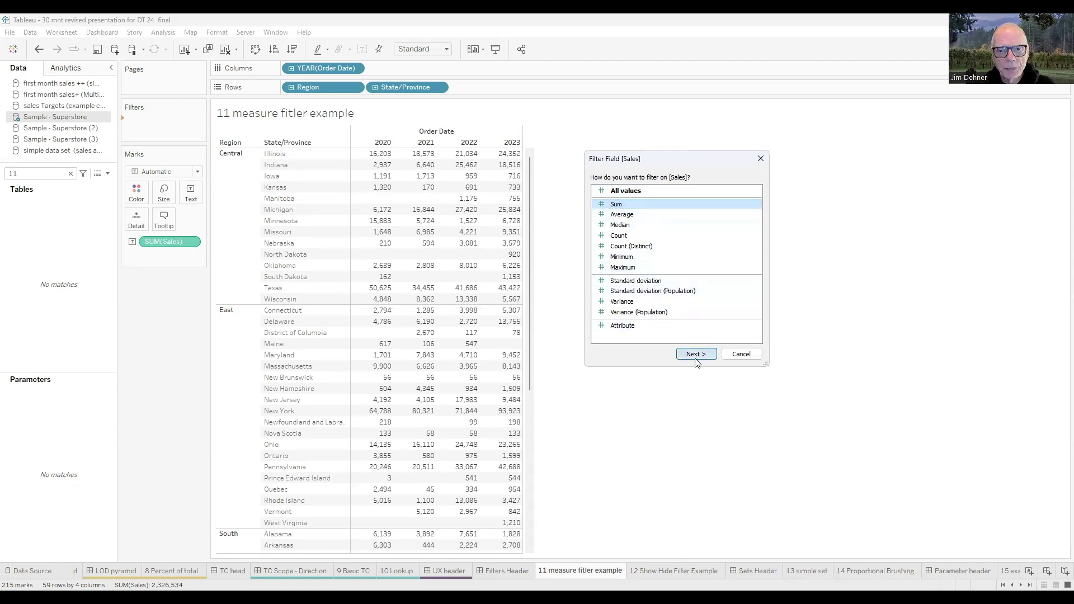
{"action": "key", "text": "Return"}
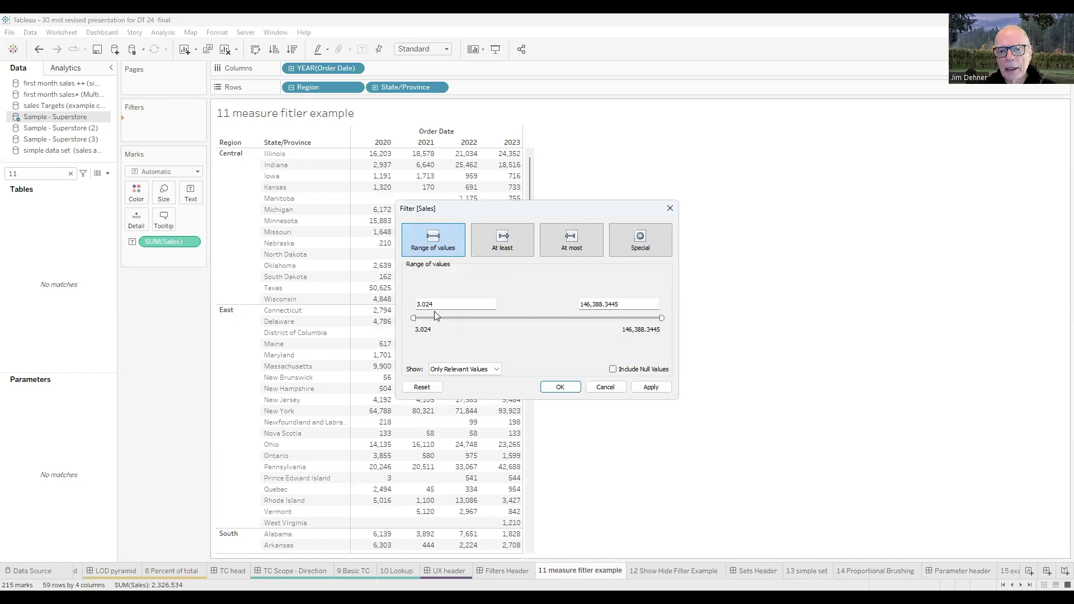
{"action": "left_click", "coordinate": [669, 211]}
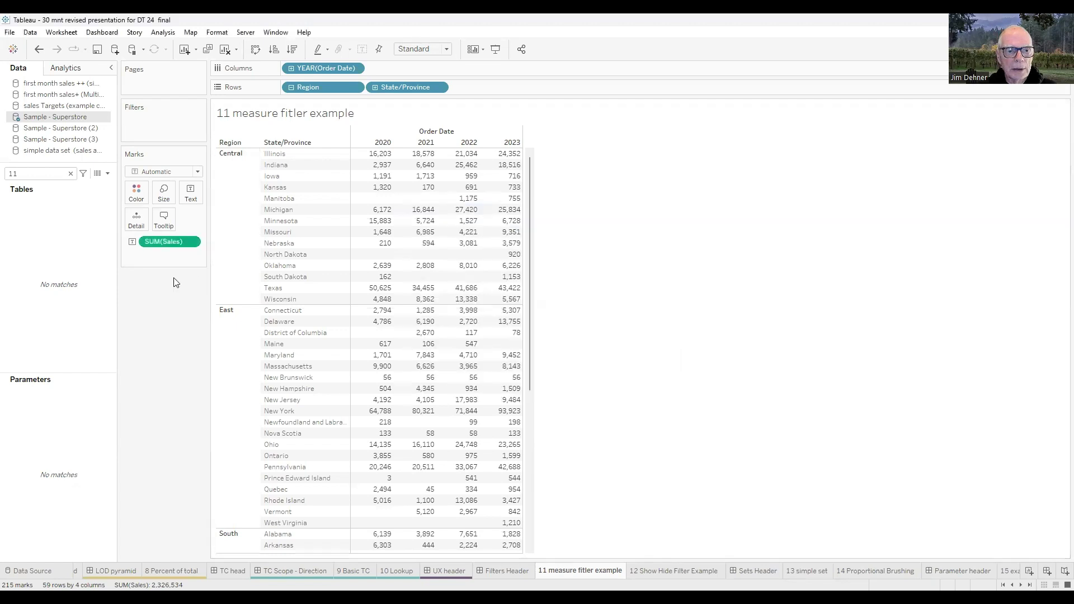
{"action": "right_click", "coordinate": [165, 241]}
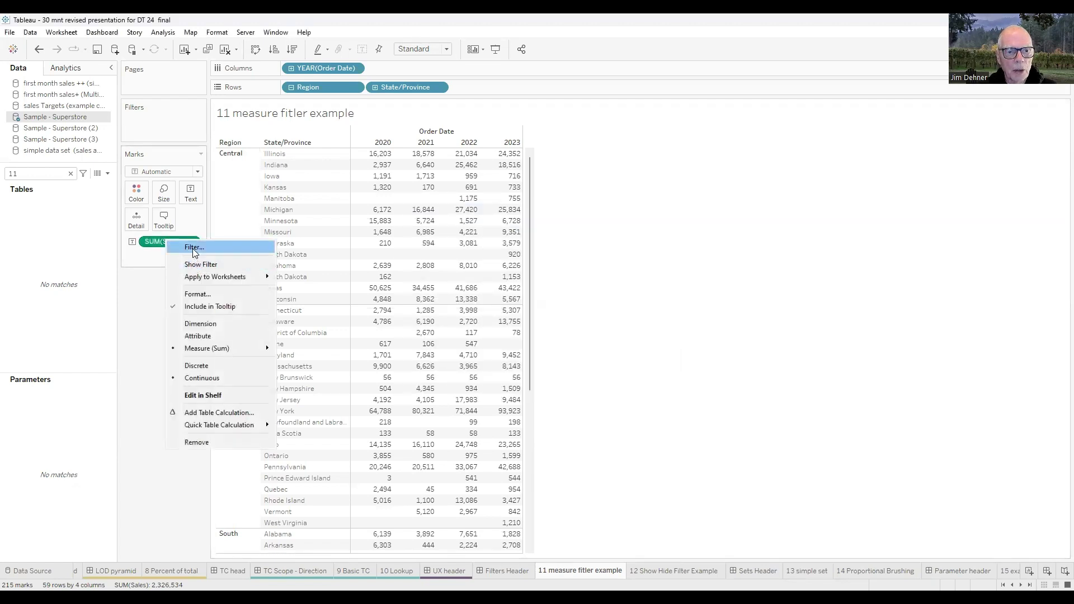
{"action": "left_click", "coordinate": [143, 337]}
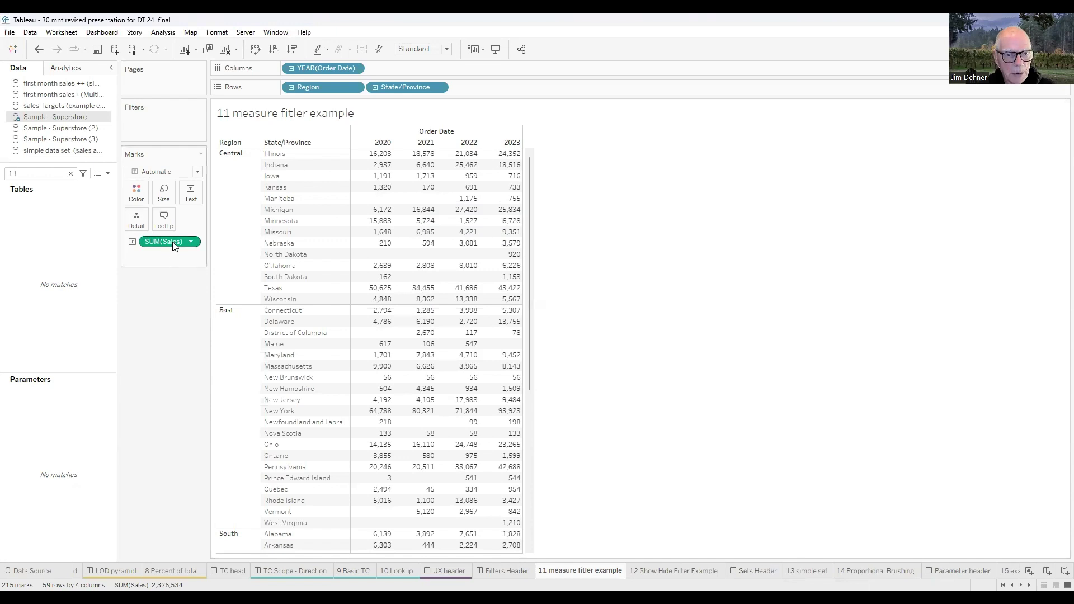
Step: Filter the table on the sum of Sales over its full range and show the filter control below the Marks card
{"action": "left_click_drag", "start_coordinate": [166, 132], "coordinate": [166, 133]}
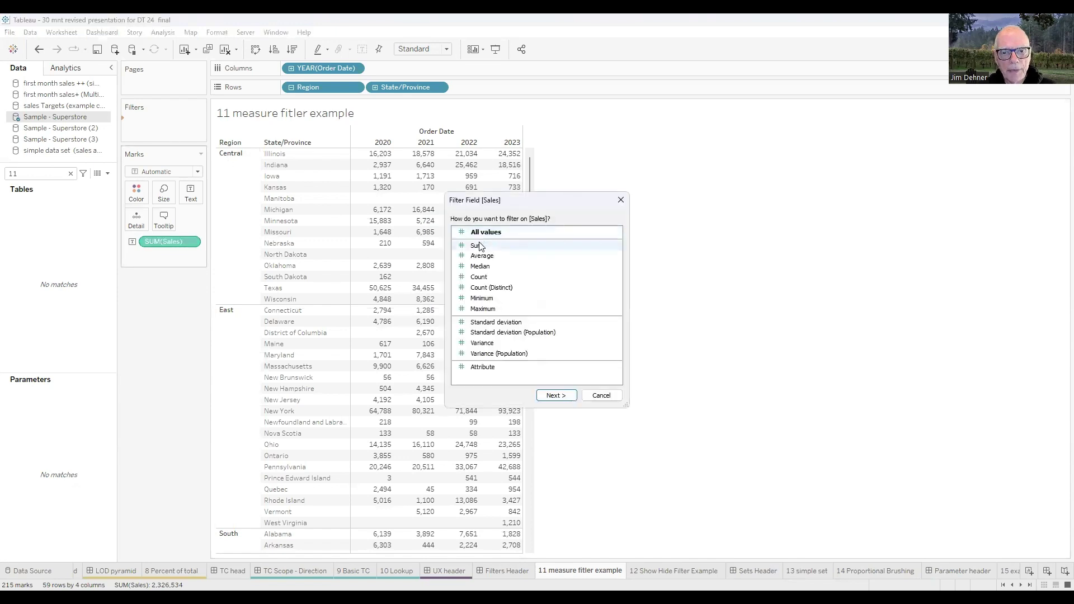
{"action": "left_click", "coordinate": [568, 395]}
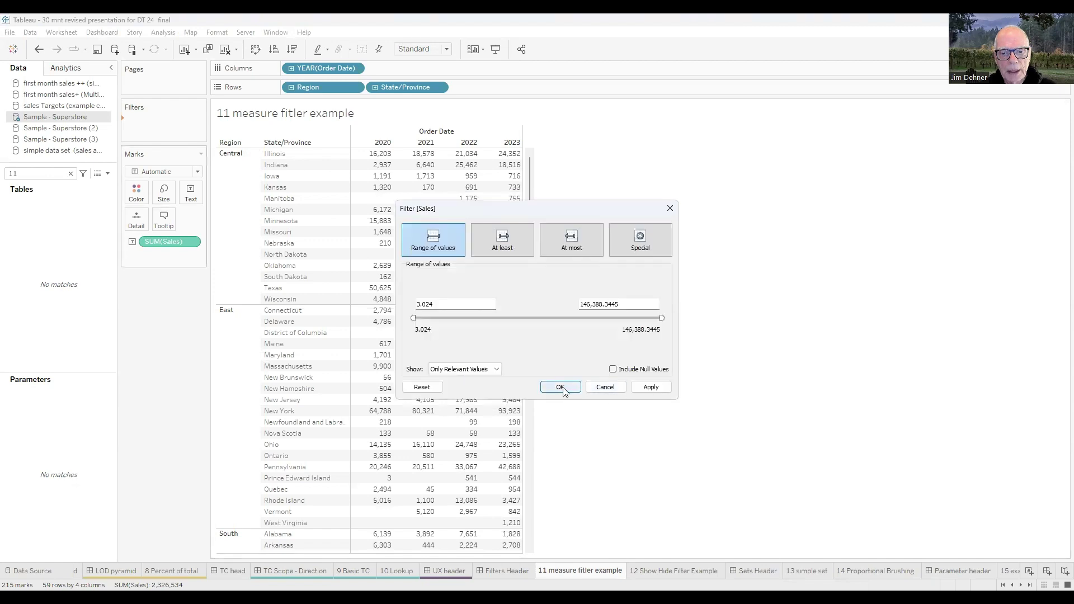
{"action": "left_click", "coordinate": [562, 388]}
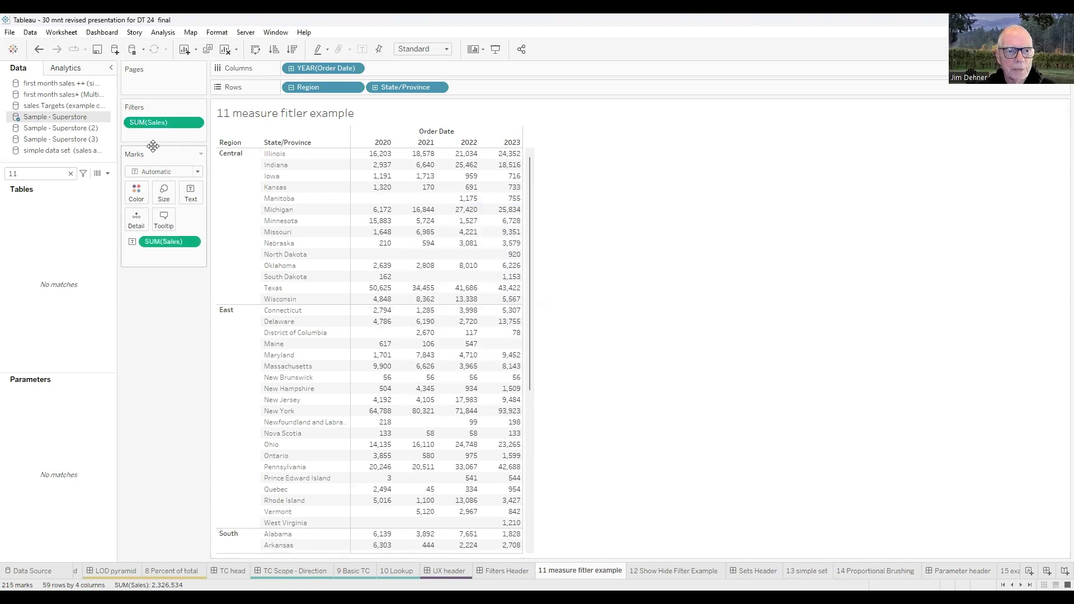
{"action": "right_click", "coordinate": [168, 128]}
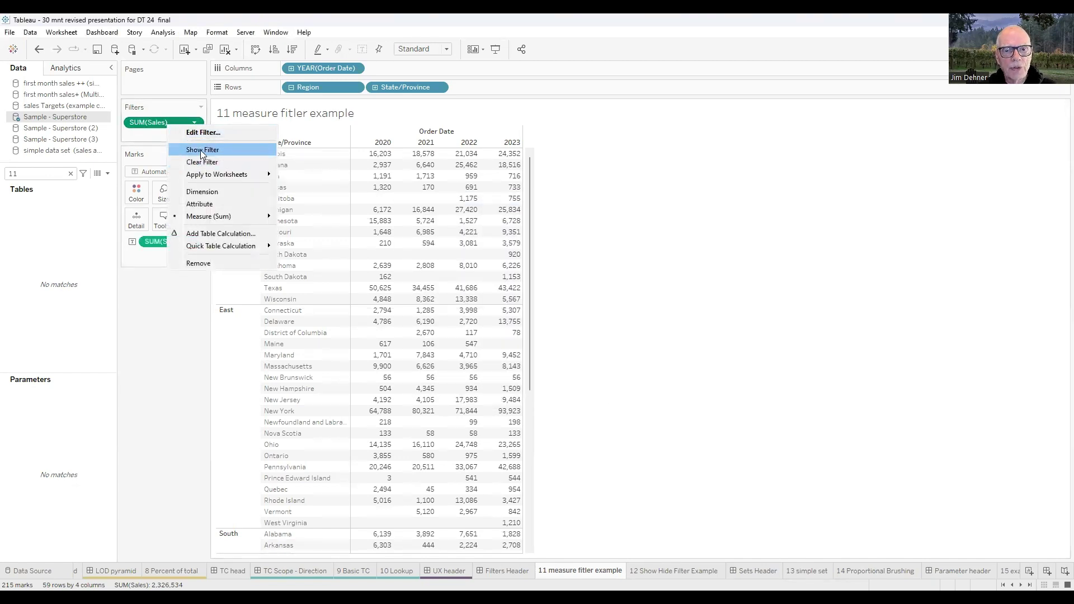
{"action": "left_click", "coordinate": [201, 149]}
{"action": "left_click_drag", "start_coordinate": [1012, 107], "coordinate": [172, 345]}
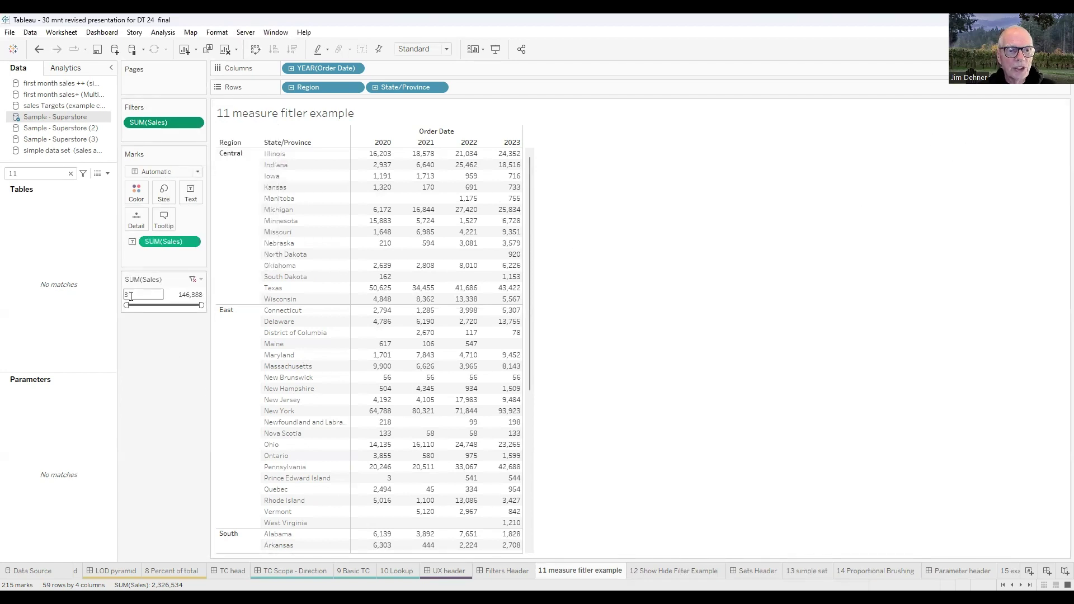
Step: Set the minimum of the SUM(Sales) range filter to 10000
{"action": "left_click", "coordinate": [134, 295]}
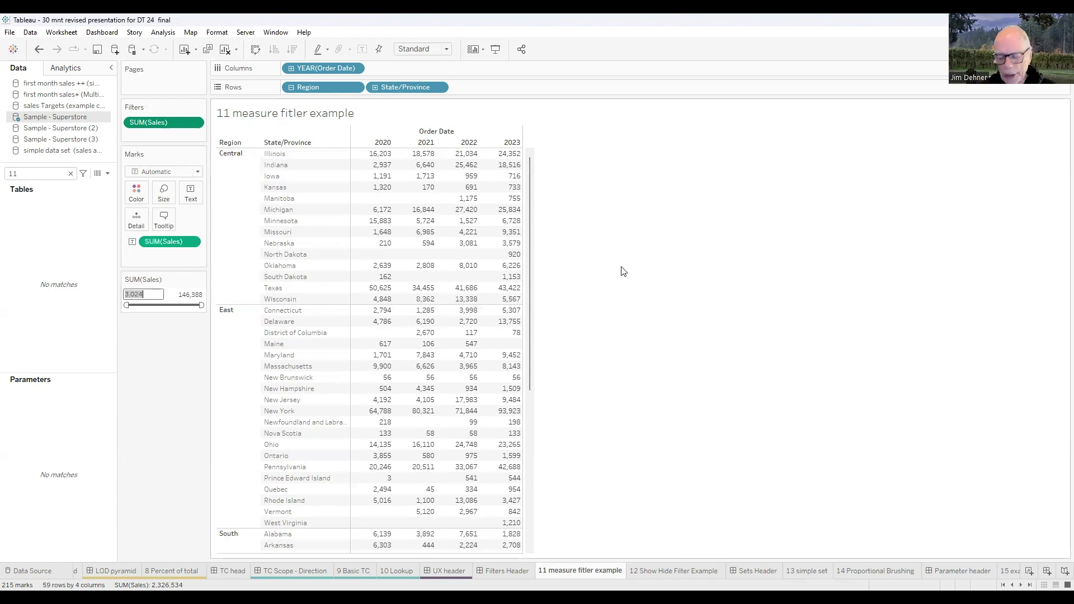
{"action": "type", "text": "100"}
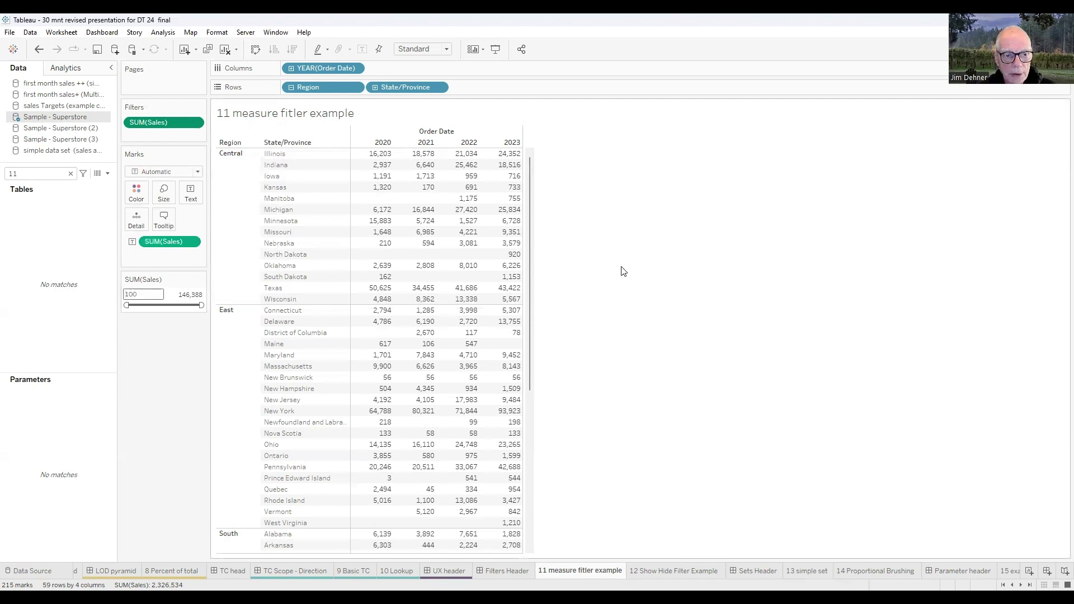
{"action": "type", "text": "00"}
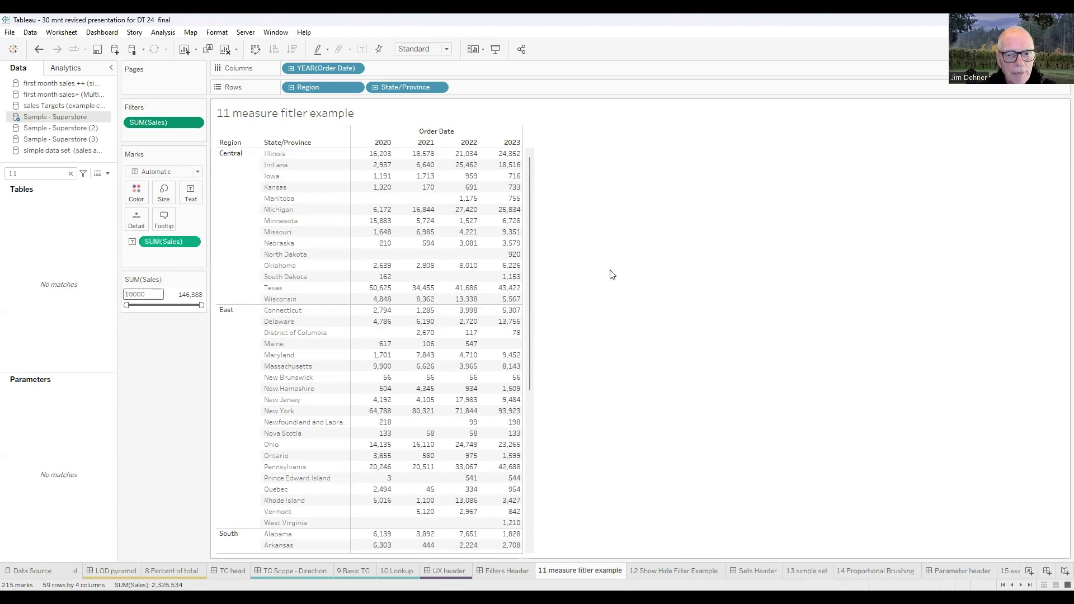
{"action": "key", "text": "Return"}
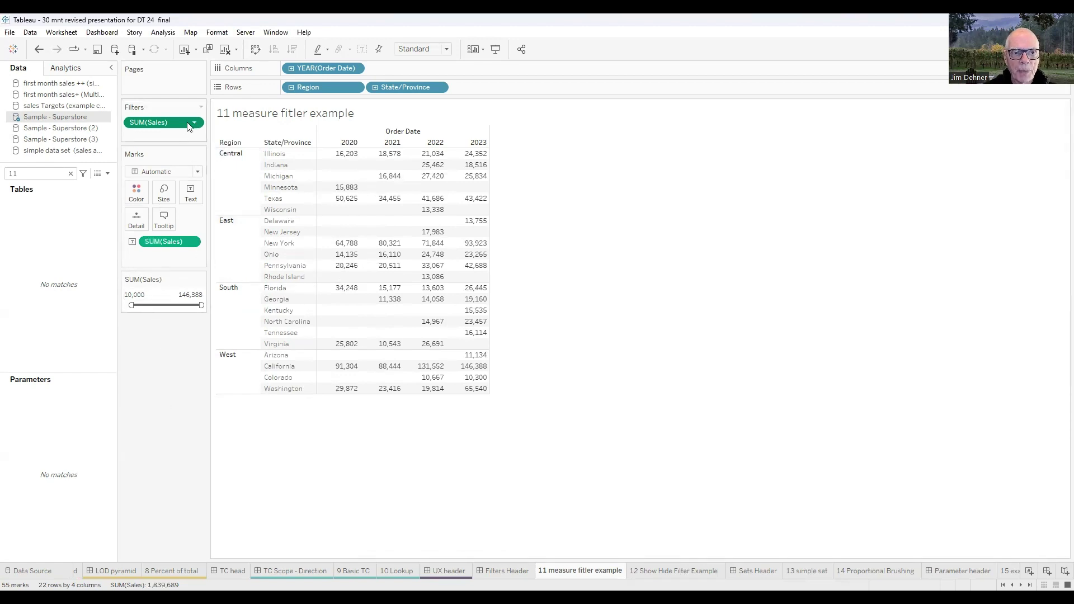
Step: Replace the SUM(Sales) filter with a Sales filter on All values, accepting its full range
{"action": "left_click_drag", "start_coordinate": [172, 130], "coordinate": [164, 246]}
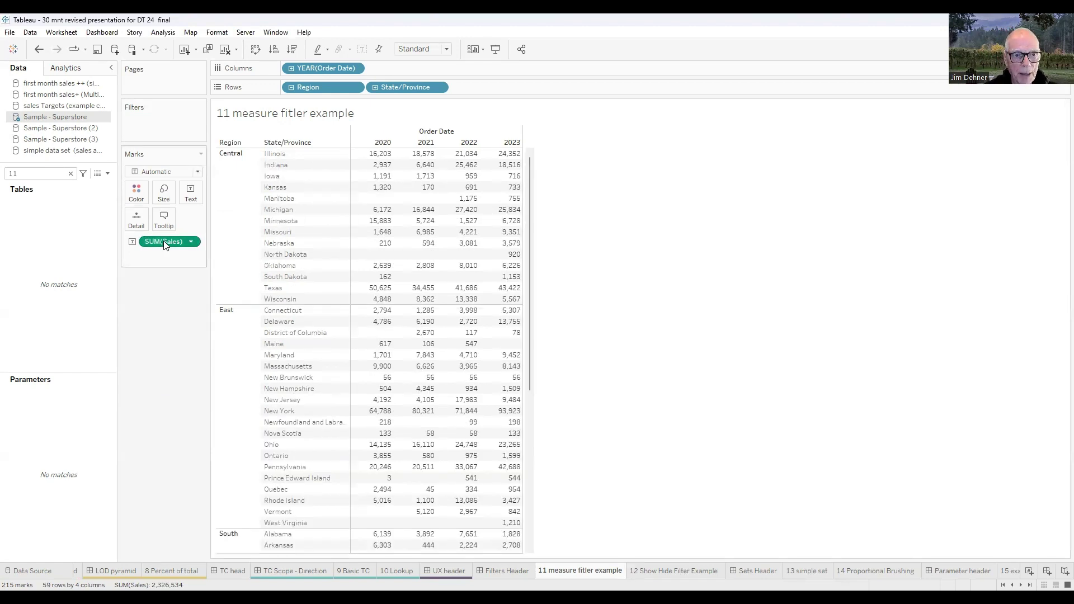
{"action": "left_click_drag", "start_coordinate": [163, 241], "coordinate": [162, 122]}
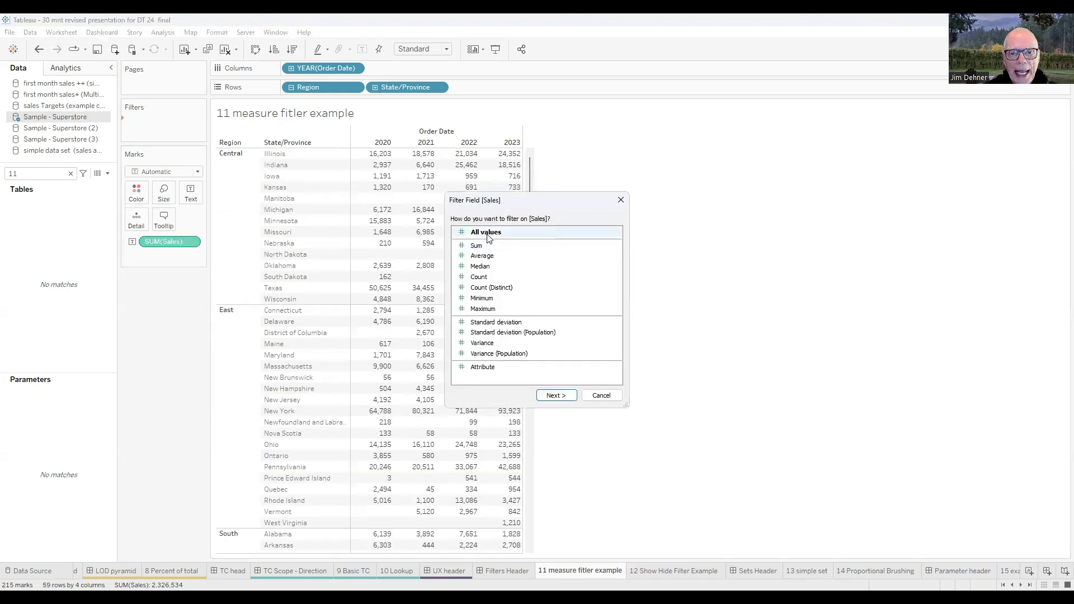
{"action": "left_click", "coordinate": [487, 235]}
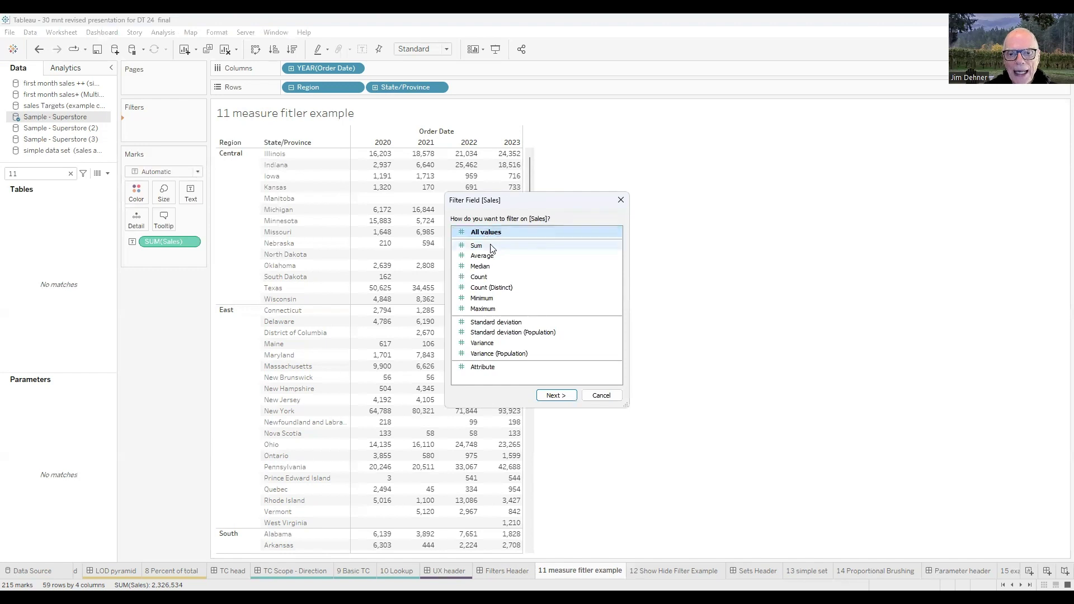
{"action": "left_click", "coordinate": [566, 399]}
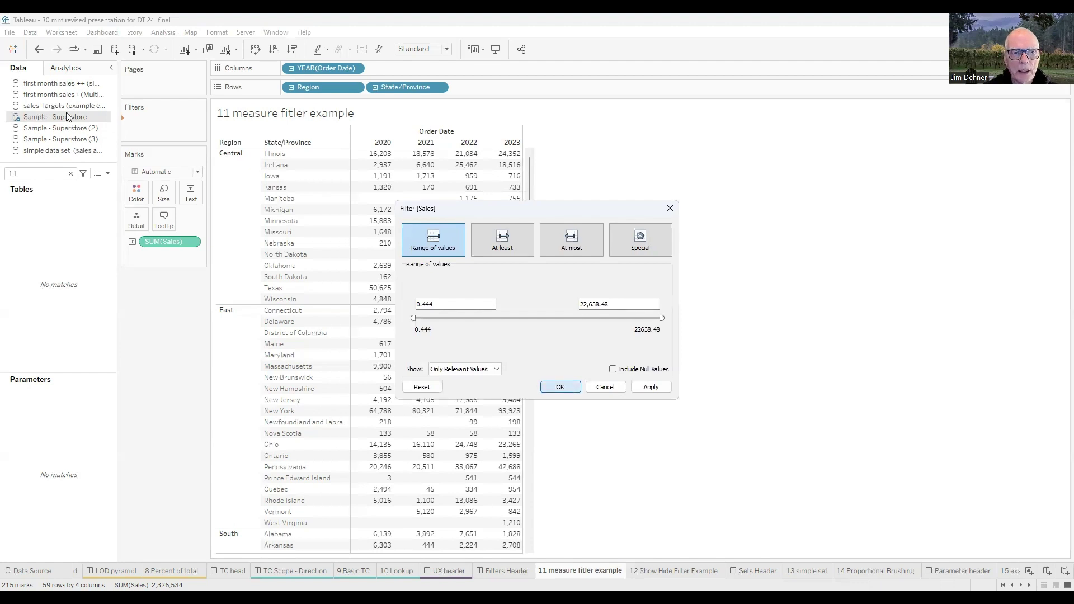
{"action": "key", "text": "Return"}
Step: Show the row-level Sales filter control below the Marks card and set its minimum to 10000
{"action": "right_click", "coordinate": [164, 124]}
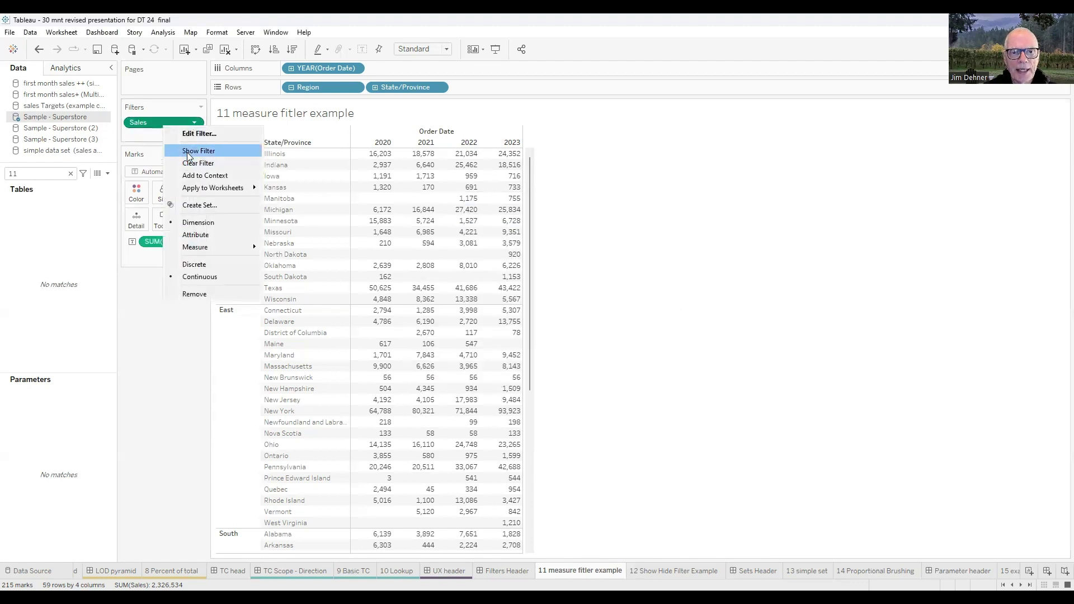
{"action": "left_click", "coordinate": [188, 151]}
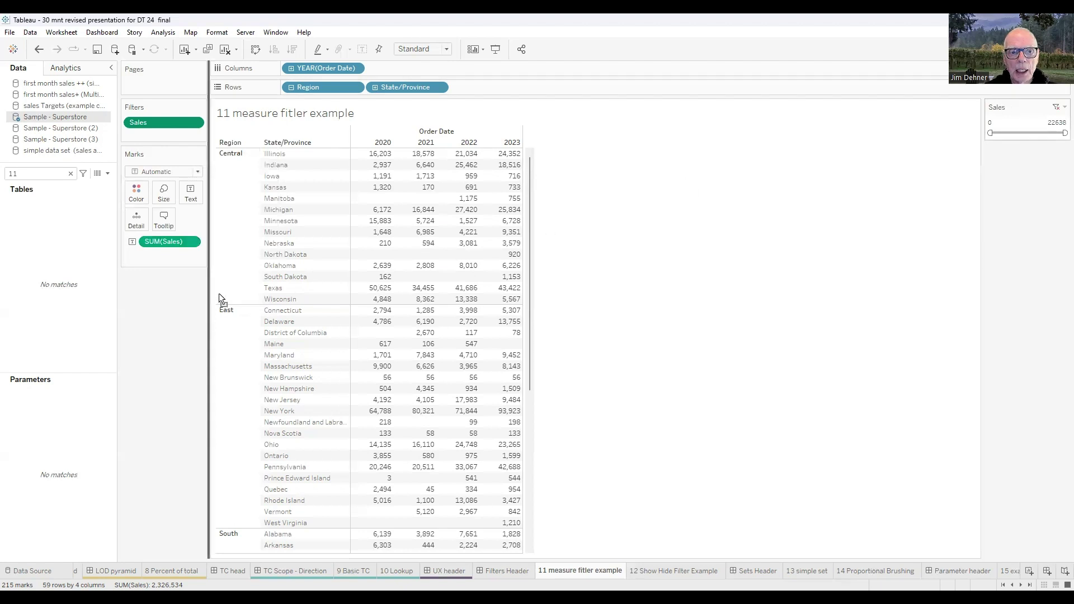
{"action": "left_click", "coordinate": [144, 294]}
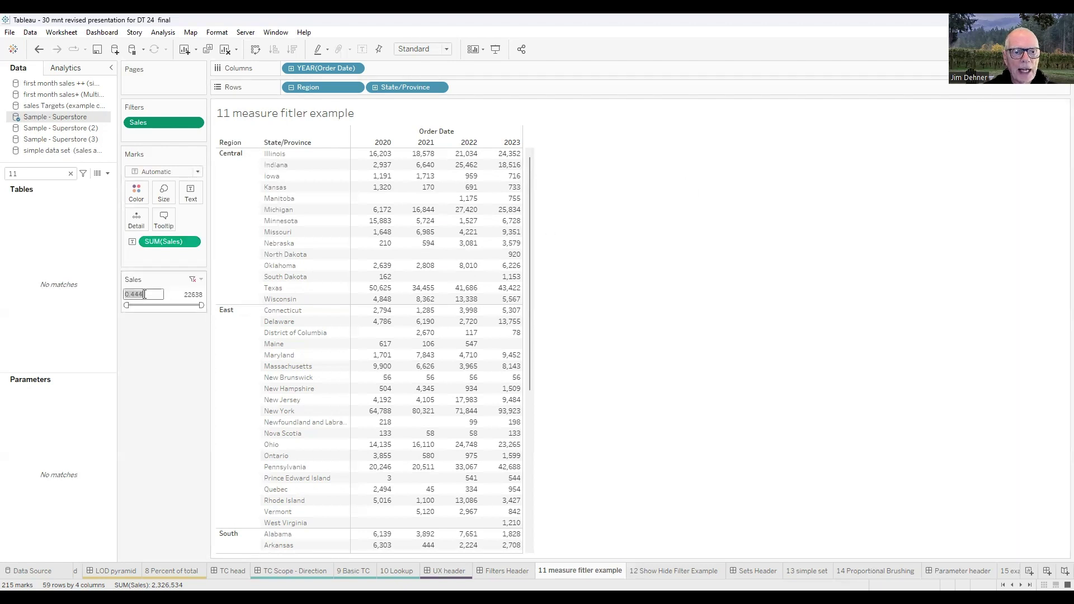
{"action": "type", "text": "100"}
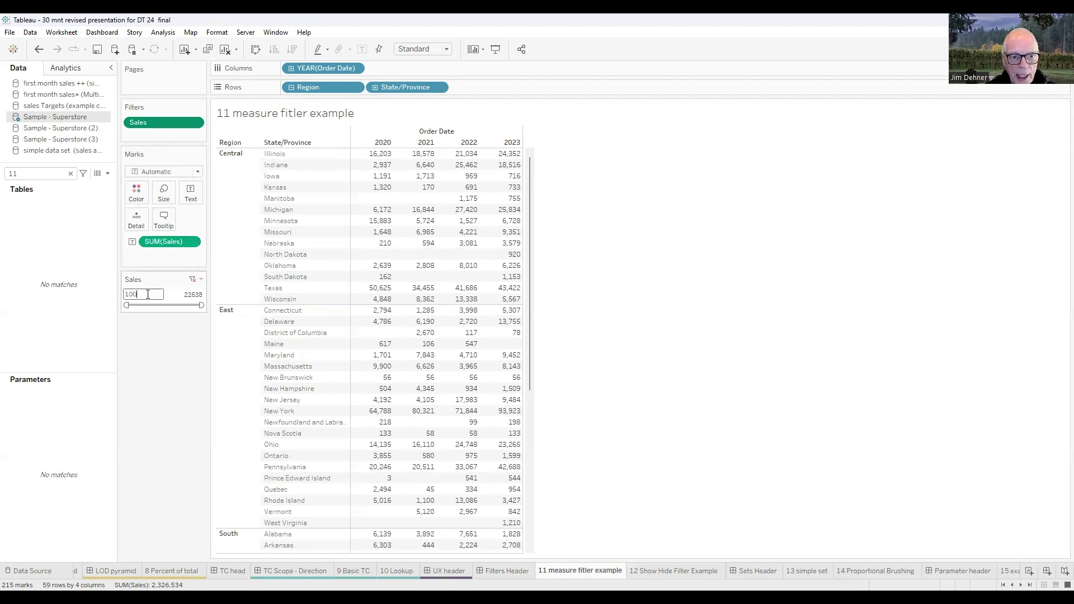
{"action": "type", "text": "00"}
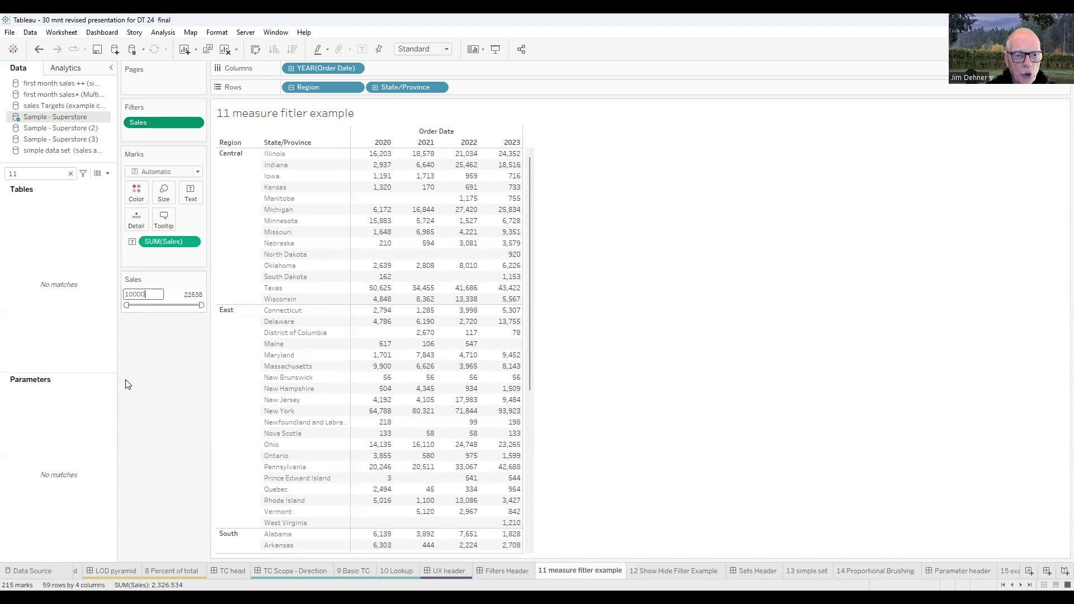
{"action": "key", "text": "Return"}
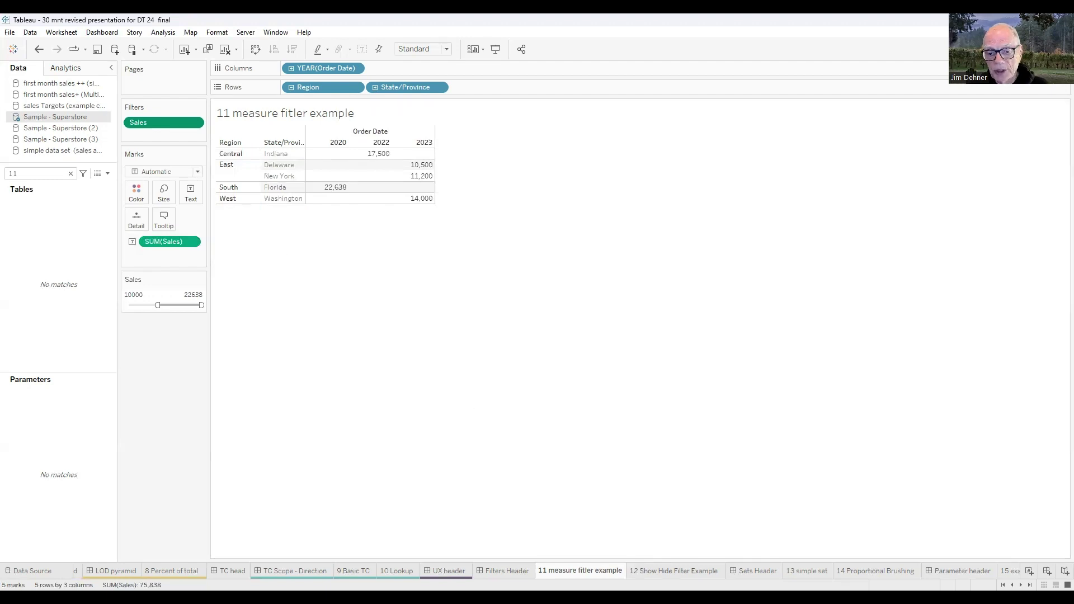
Step: Open the 12 Show Hide Filter Example sheet and search the data fields for 12
{"action": "left_click", "coordinate": [659, 566]}
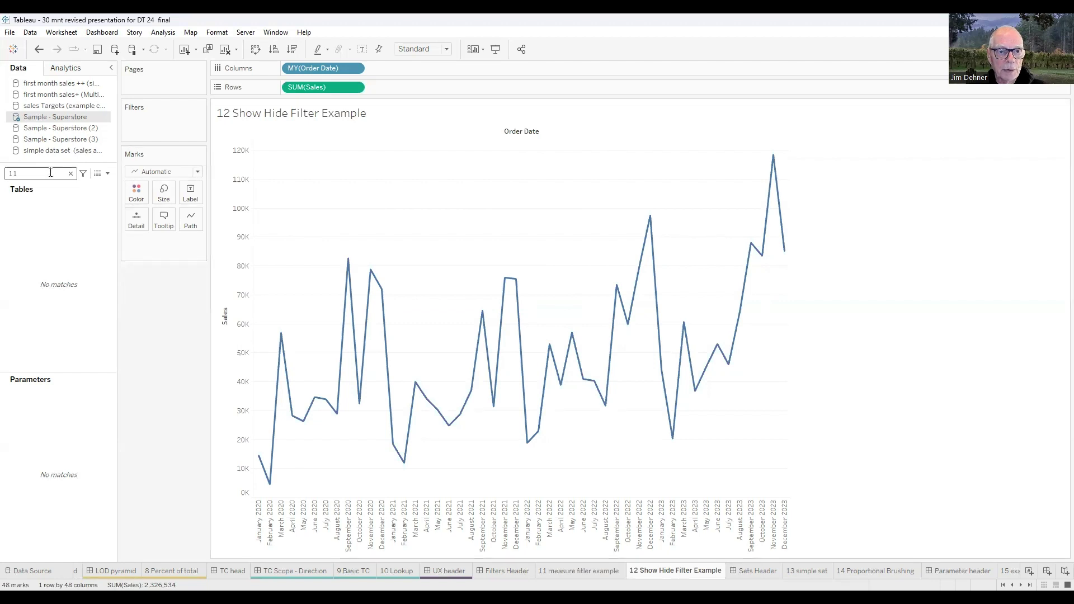
{"action": "key", "text": "BackSpace"}
{"action": "key", "text": "BackSpace"}
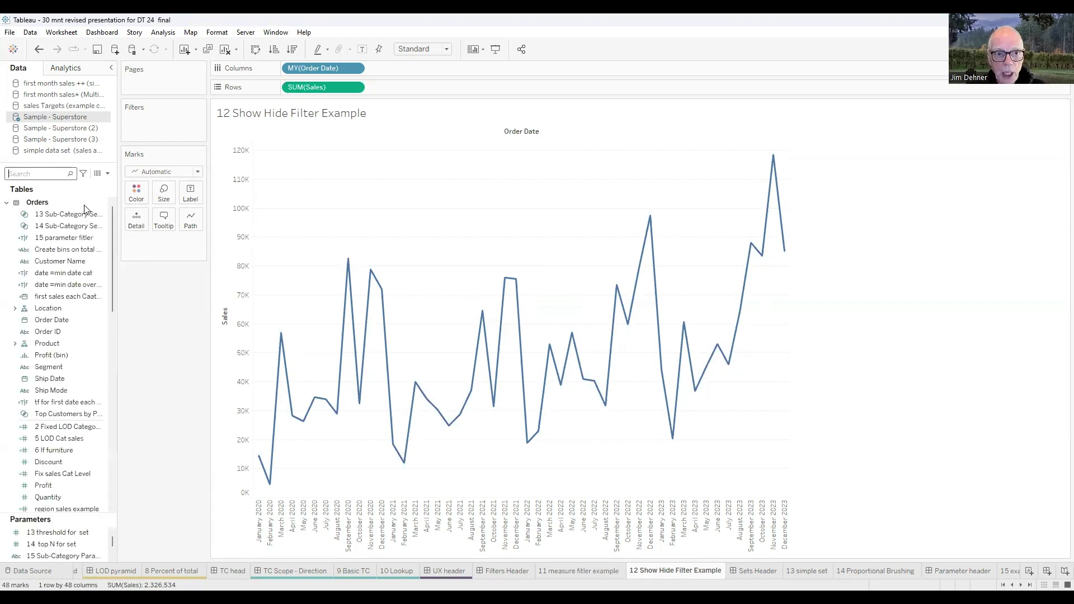
{"action": "type", "text": "12"}
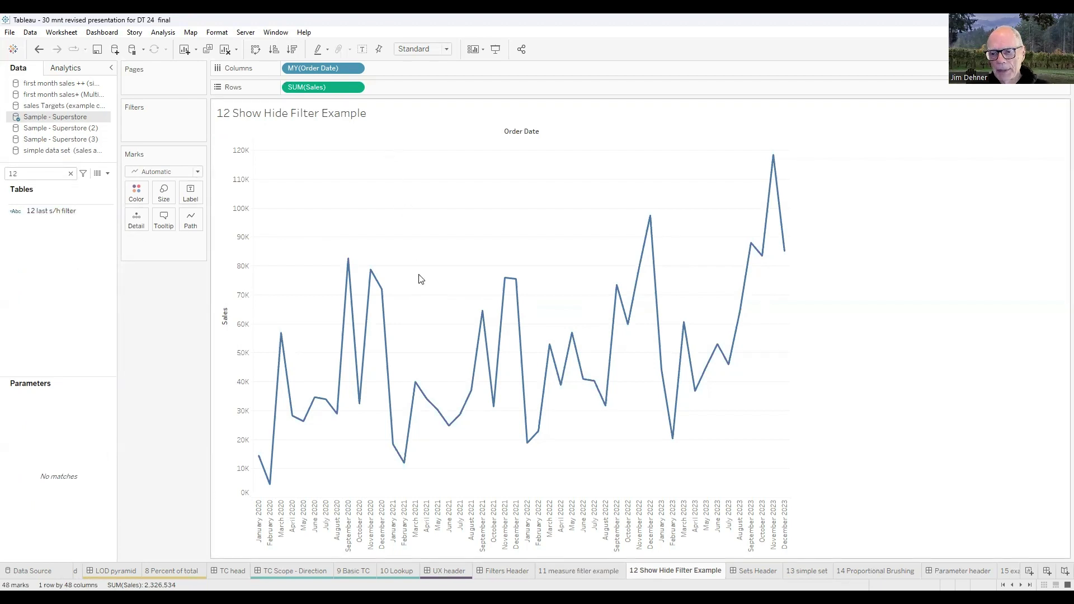
Step: Apply a Running Total quick table calculation to the SUM(Sales) measure on Rows
{"action": "left_click", "coordinate": [355, 86]}
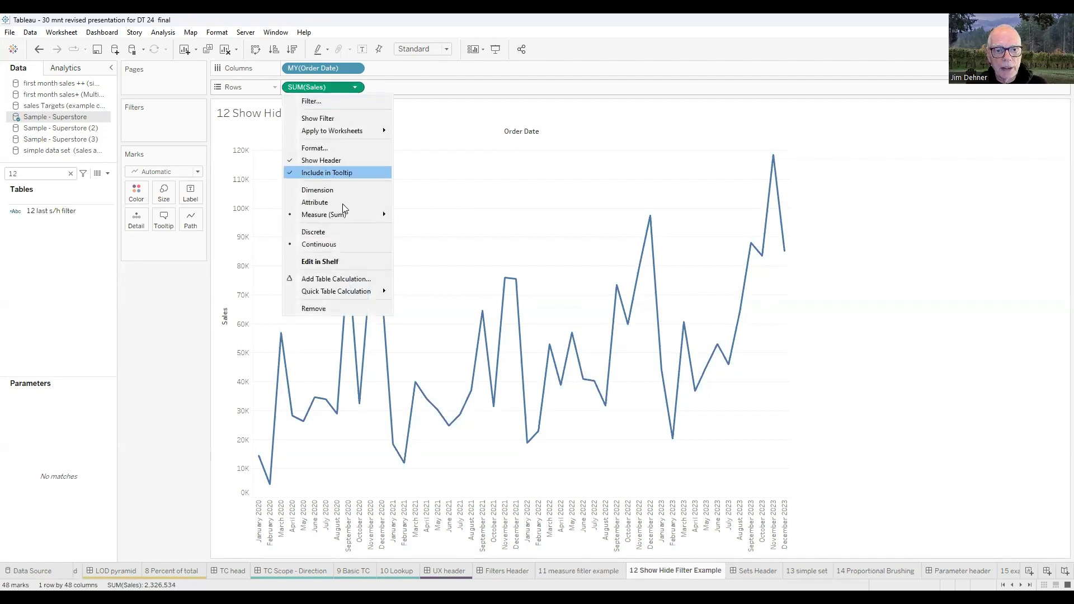
{"action": "mouse_move", "coordinate": [364, 290]}
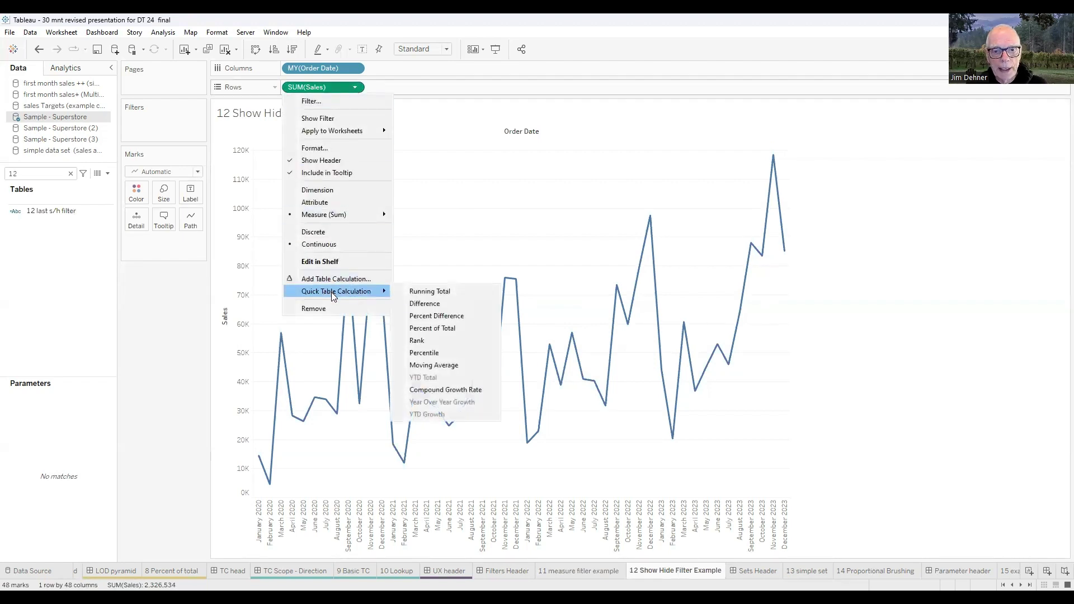
{"action": "left_click", "coordinate": [443, 292]}
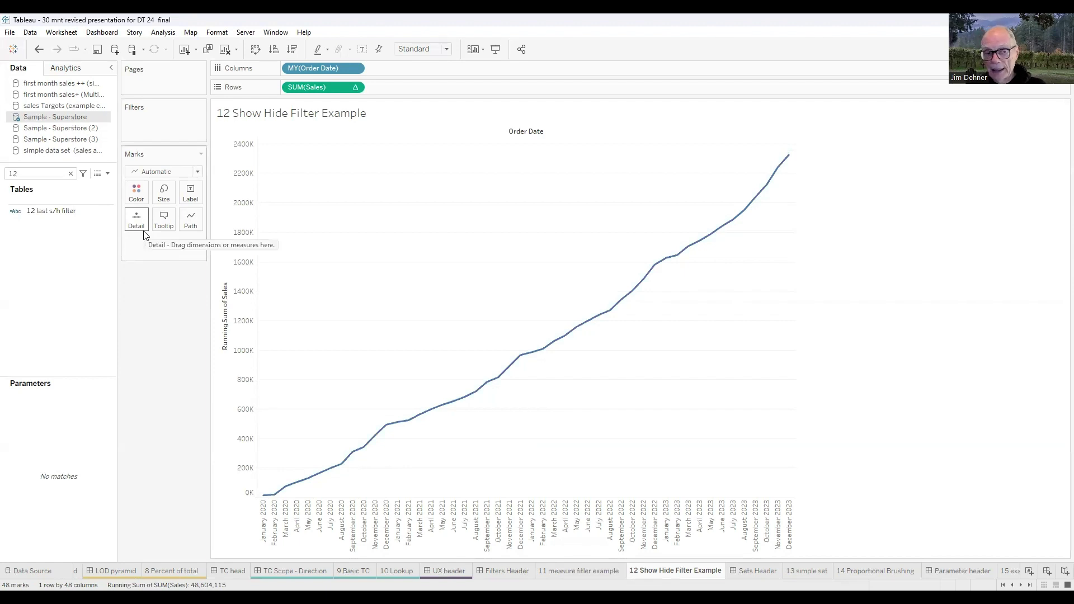
Step: Examine the formula of the 12 last s/h filter calculated field, enlarging its text, and close the editor
{"action": "left_click", "coordinate": [43, 214]}
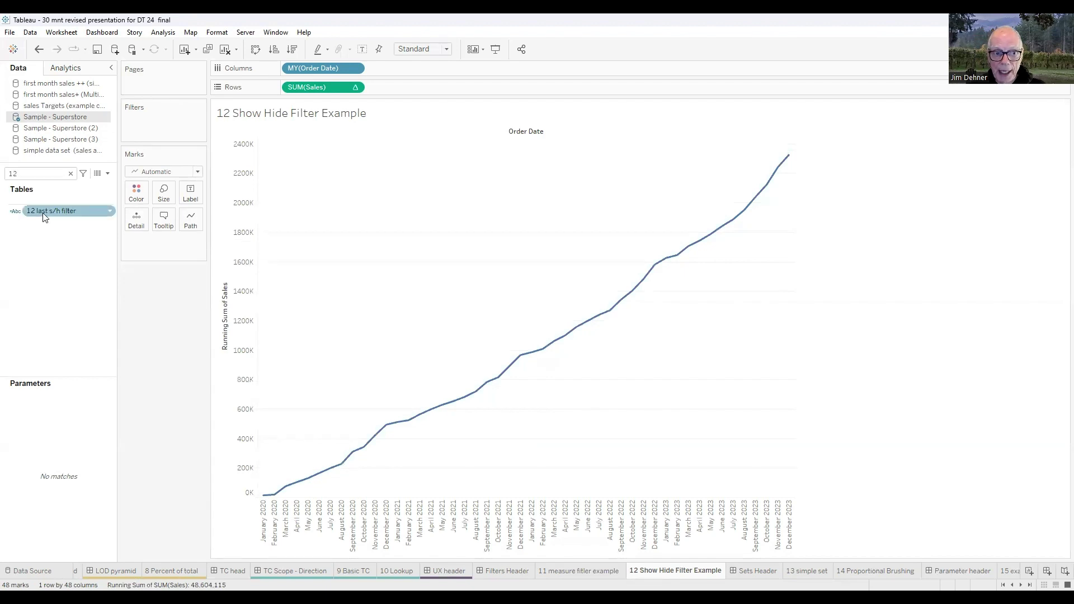
{"action": "right_click", "coordinate": [44, 216]}
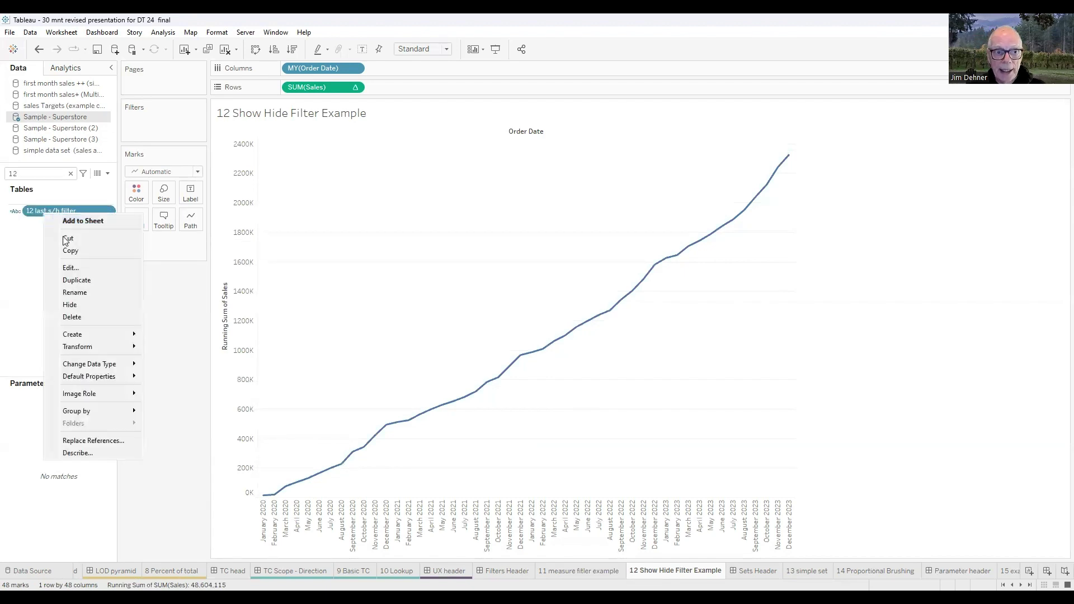
{"action": "left_click", "coordinate": [74, 268]}
{"action": "scroll", "coordinate": [457, 414], "scroll_direction": "up", "scroll_amount": 5}
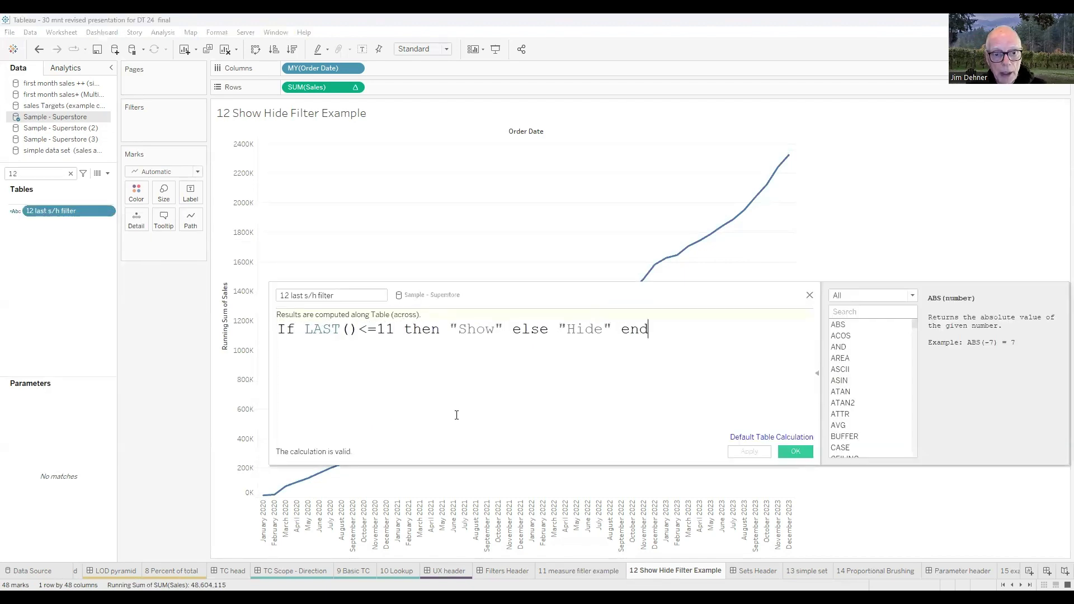
{"action": "scroll", "coordinate": [456, 414], "scroll_direction": "up", "scroll_amount": 2}
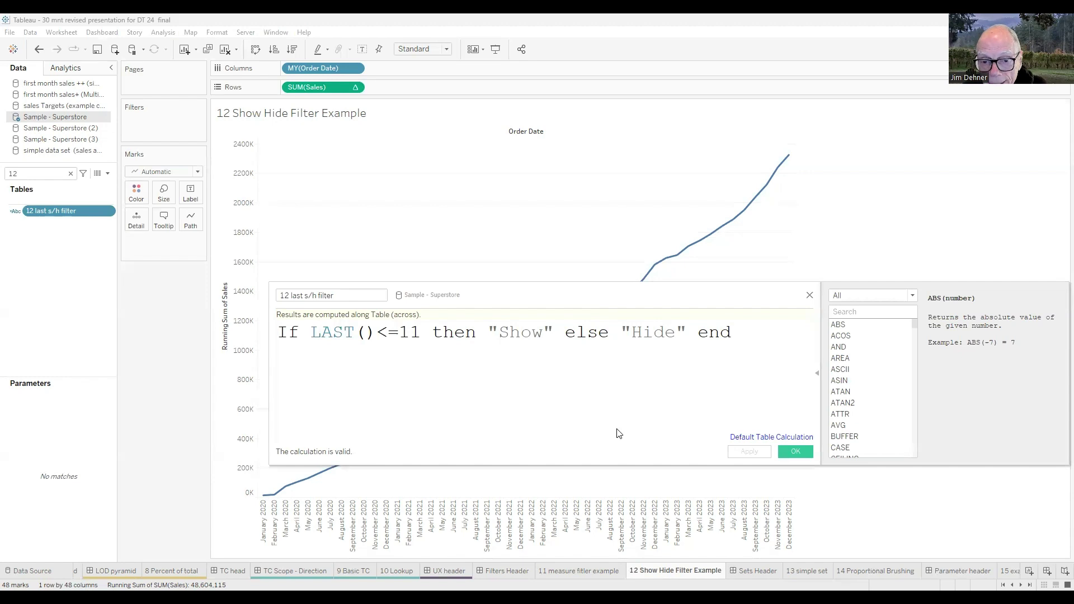
{"action": "left_click", "coordinate": [796, 452]}
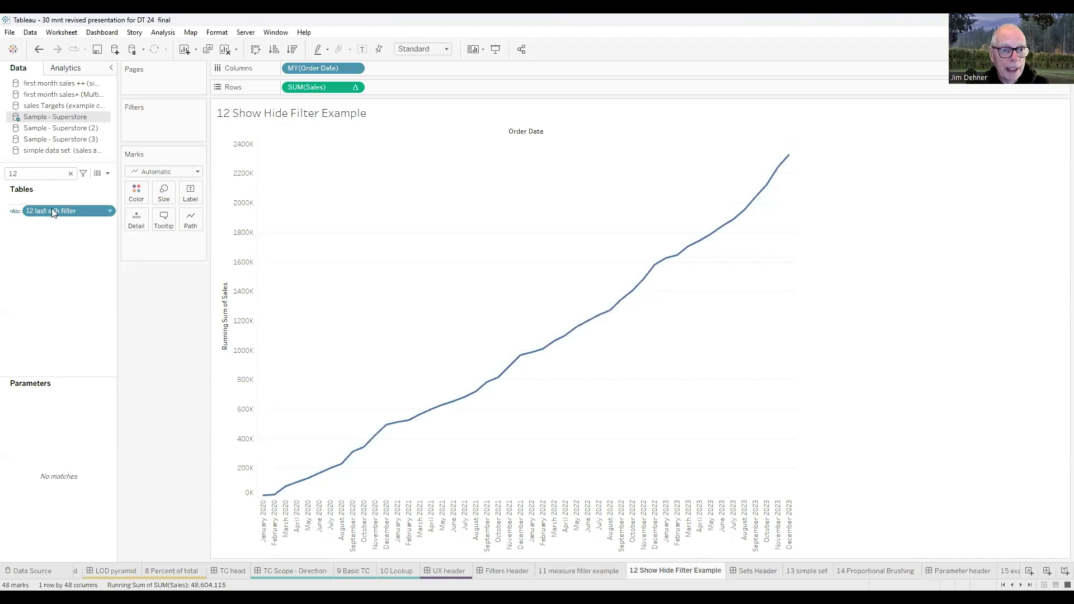
Step: Filter the running sales chart with the 12 last s/h filter field, keeping only the Show value
{"action": "left_click_drag", "start_coordinate": [142, 127], "coordinate": [142, 128]}
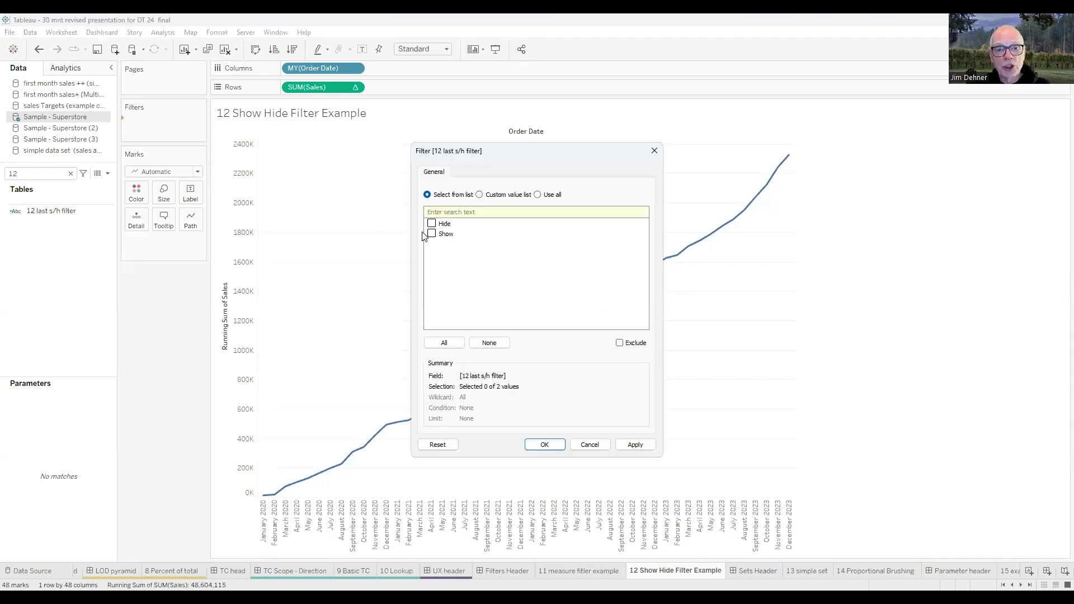
{"action": "left_click", "coordinate": [431, 234]}
{"action": "left_click", "coordinate": [546, 445]}
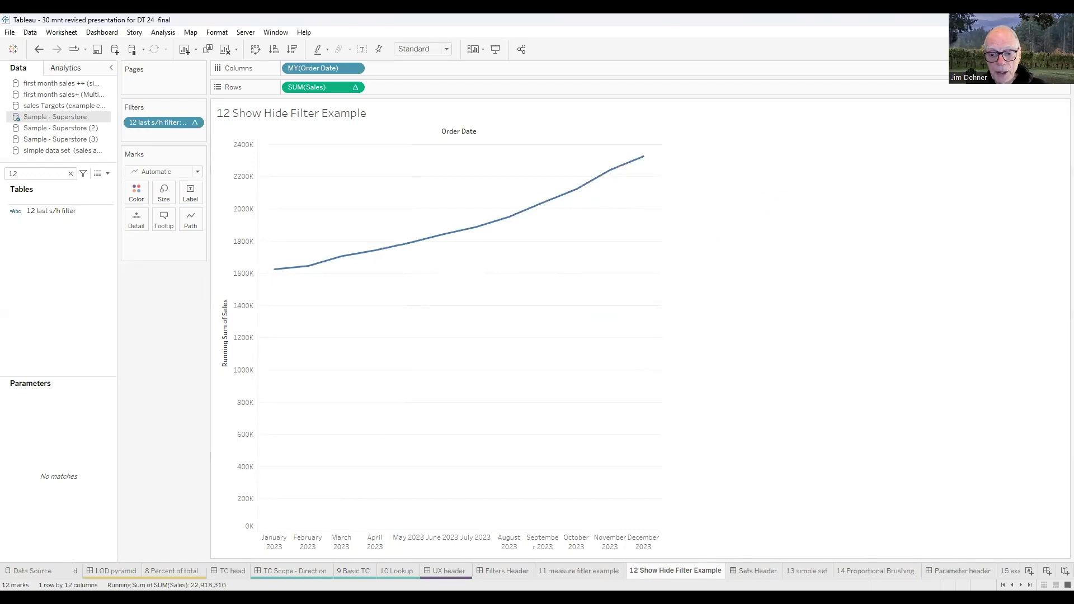
Step: Open the 13 simple set sheet, search the data fields for 13, and widen the field list to fit full names
{"action": "left_click", "coordinate": [758, 570]}
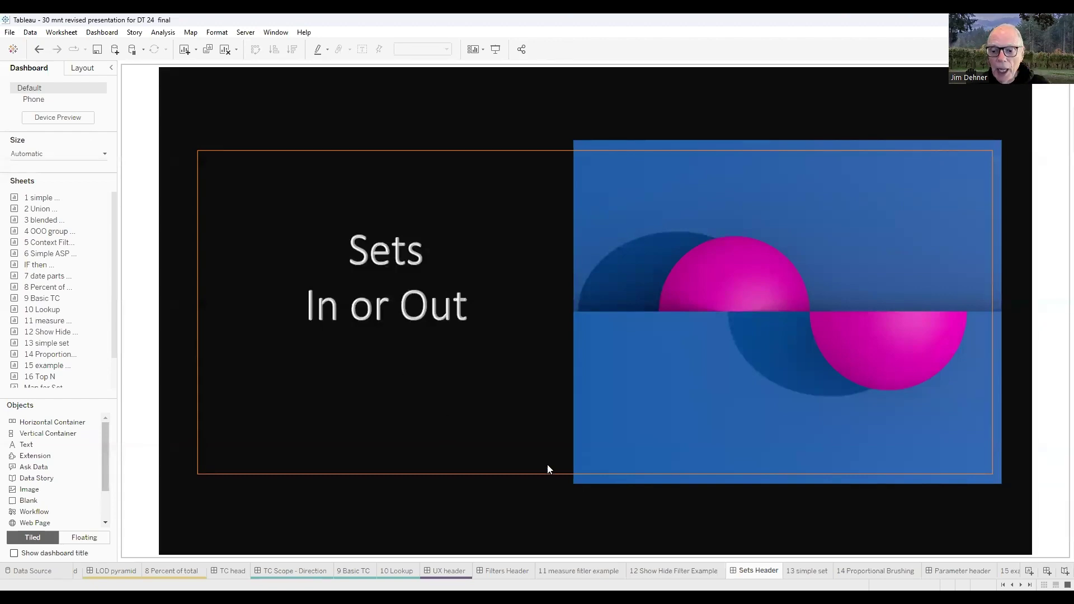
{"action": "left_click", "coordinate": [796, 571]}
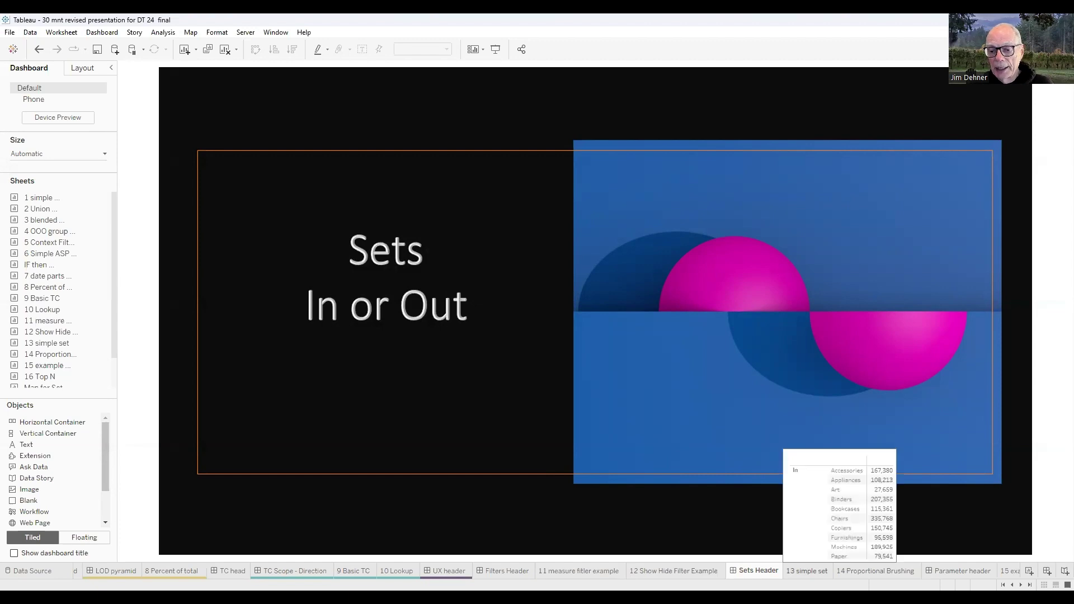
{"action": "left_click", "coordinate": [807, 570]}
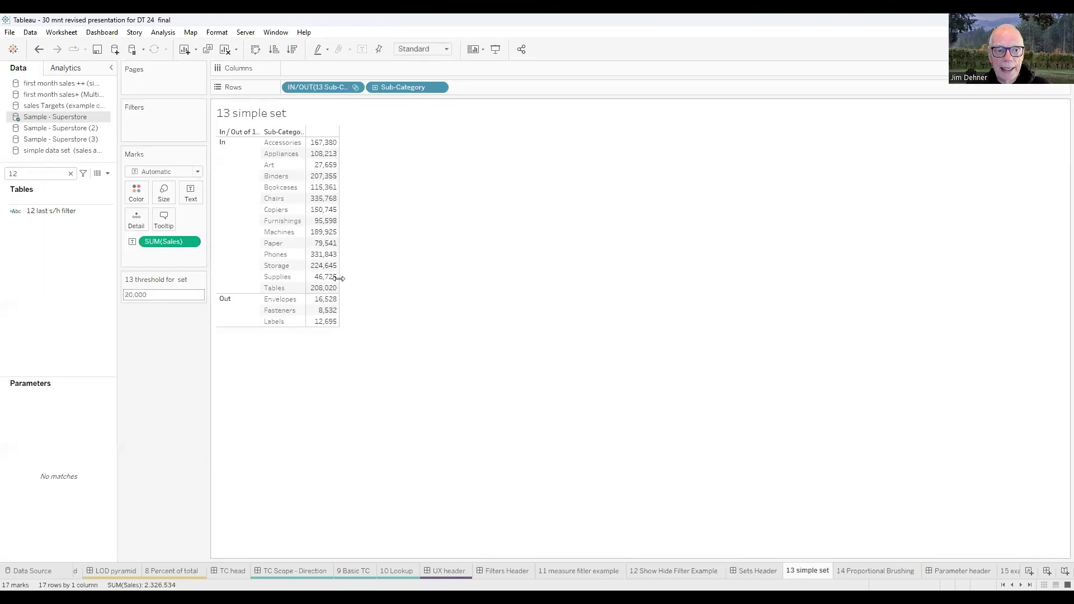
{"action": "left_click", "coordinate": [40, 177]}
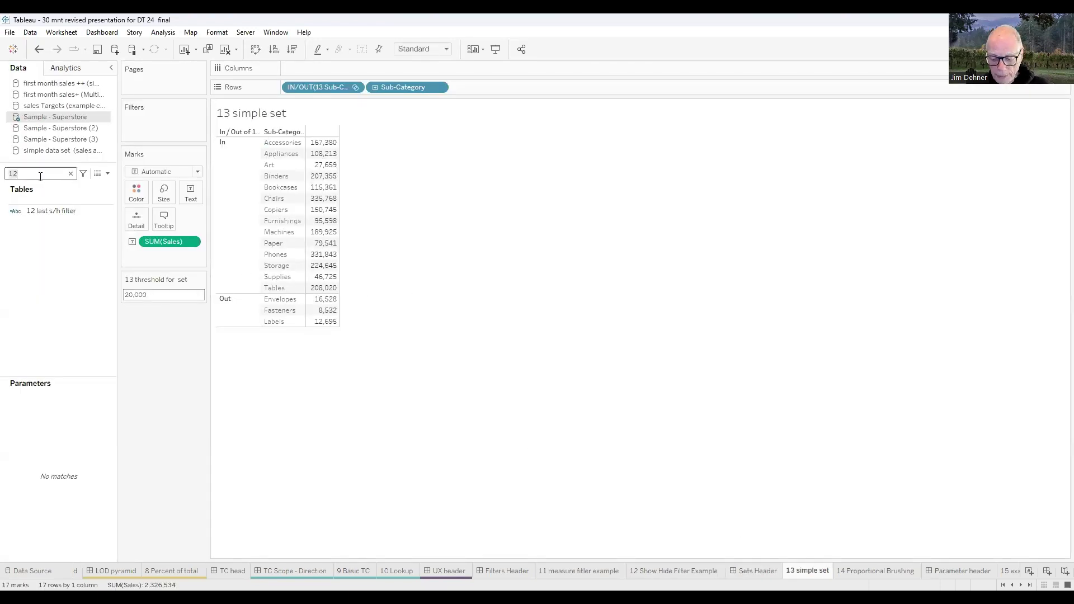
{"action": "key", "text": "BackSpace"}
{"action": "type", "text": "13"}
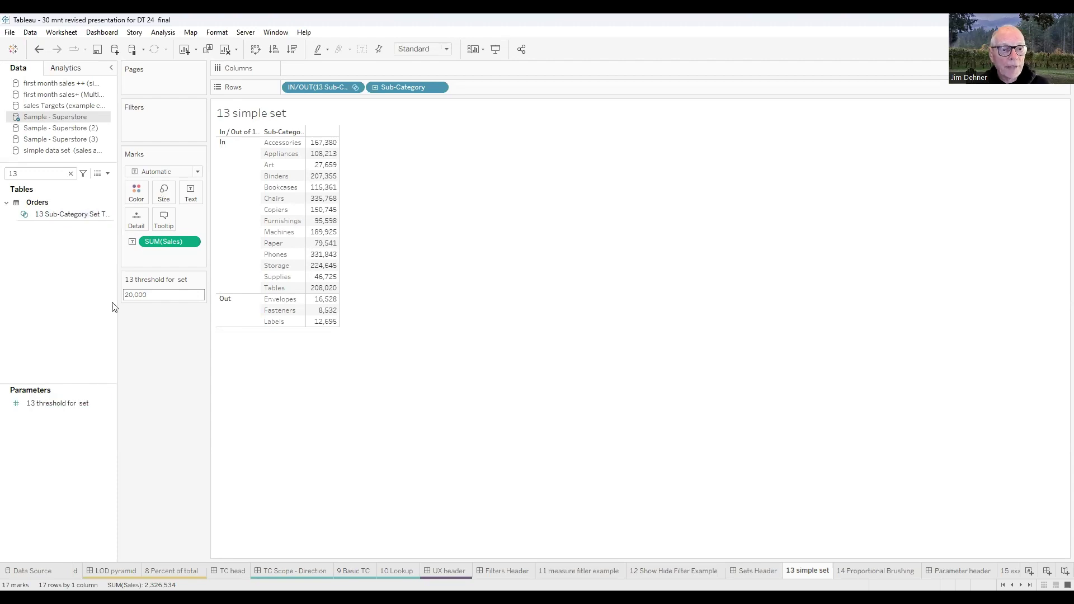
{"action": "left_click_drag", "start_coordinate": [119, 274], "coordinate": [141, 274]}
Step: Review the settings of the 13 threshold for set parameter without altering them
{"action": "left_click", "coordinate": [53, 404]}
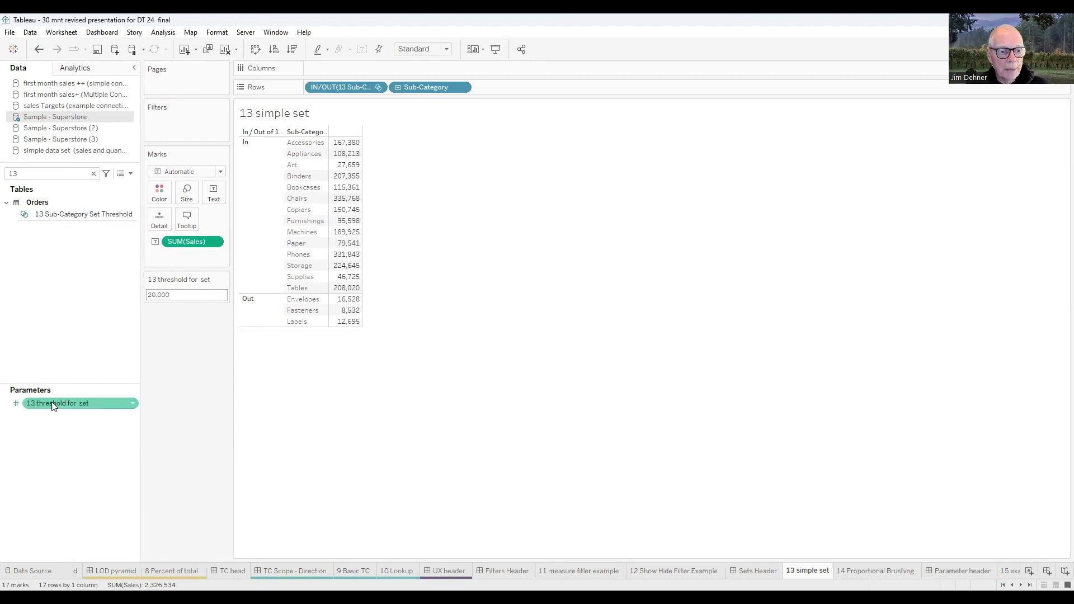
{"action": "right_click", "coordinate": [52, 405]}
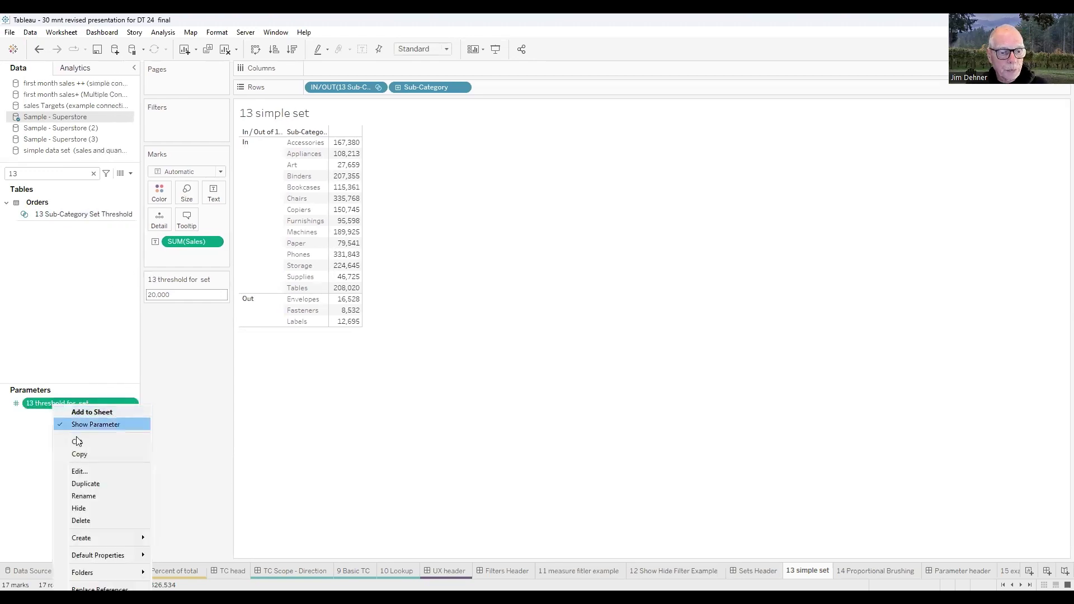
{"action": "left_click", "coordinate": [80, 471]}
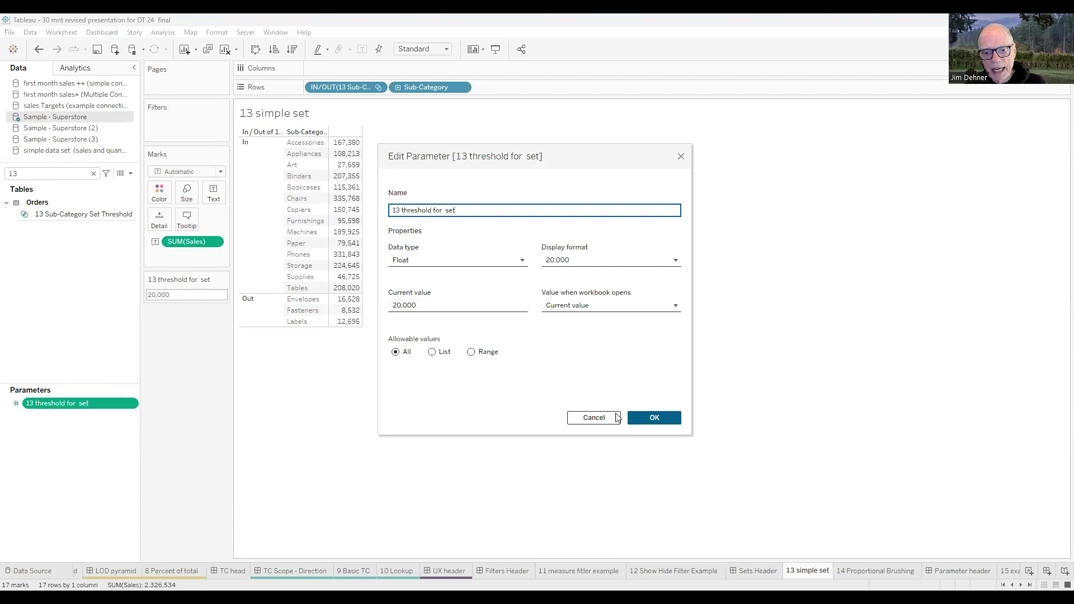
{"action": "left_click", "coordinate": [655, 418]}
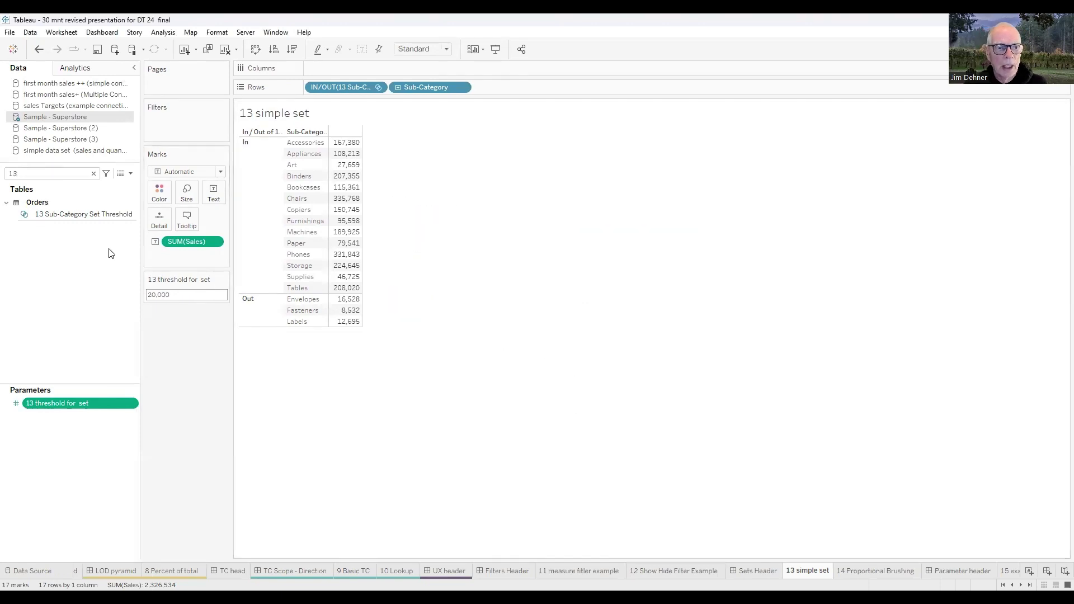
Step: Examine the condition formula of the 13 Sub-Category Set Threshold set and close its definition
{"action": "left_click", "coordinate": [67, 218]}
{"action": "right_click", "coordinate": [65, 221]}
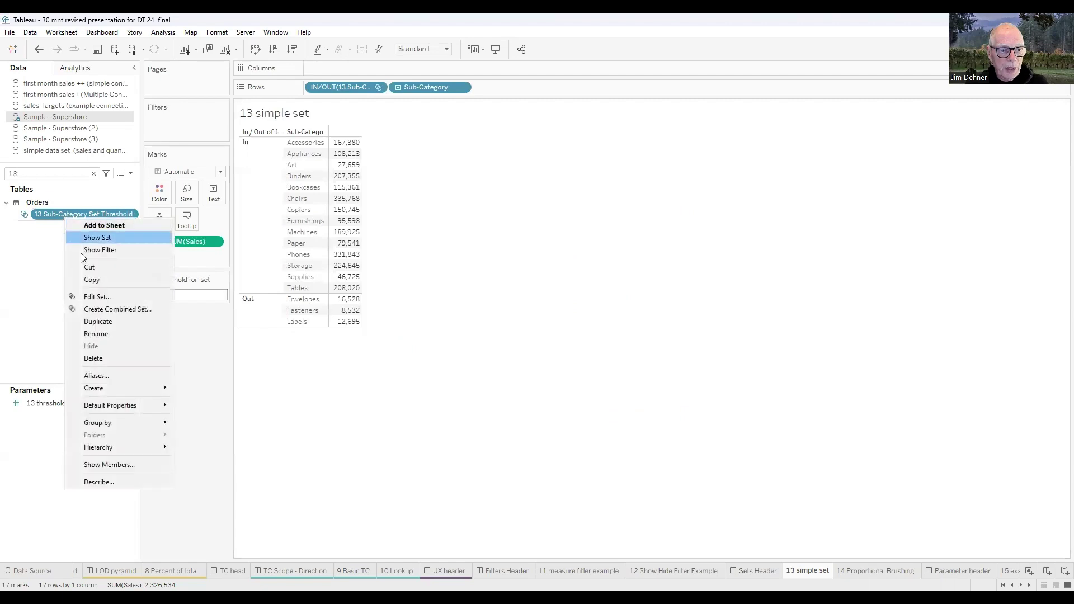
{"action": "left_click", "coordinate": [92, 301]}
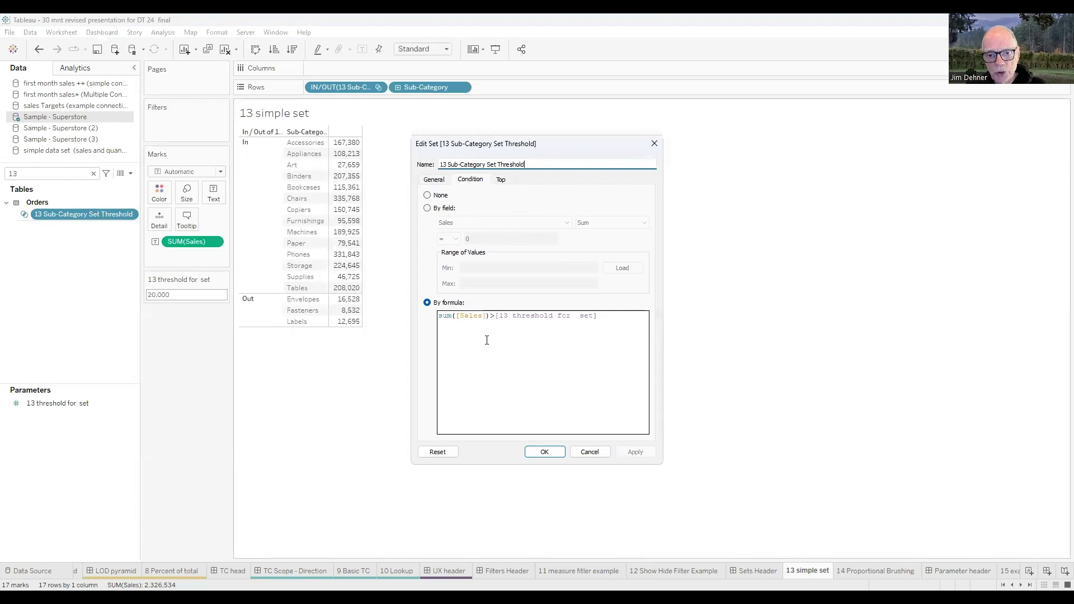
{"action": "left_click", "coordinate": [496, 363]}
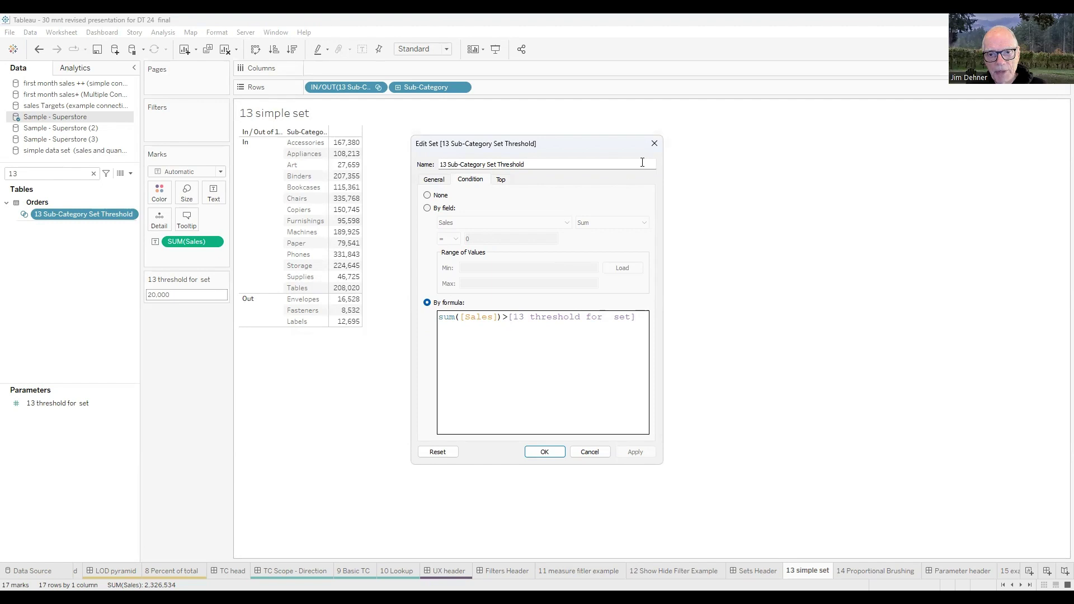
{"action": "left_click", "coordinate": [656, 145]}
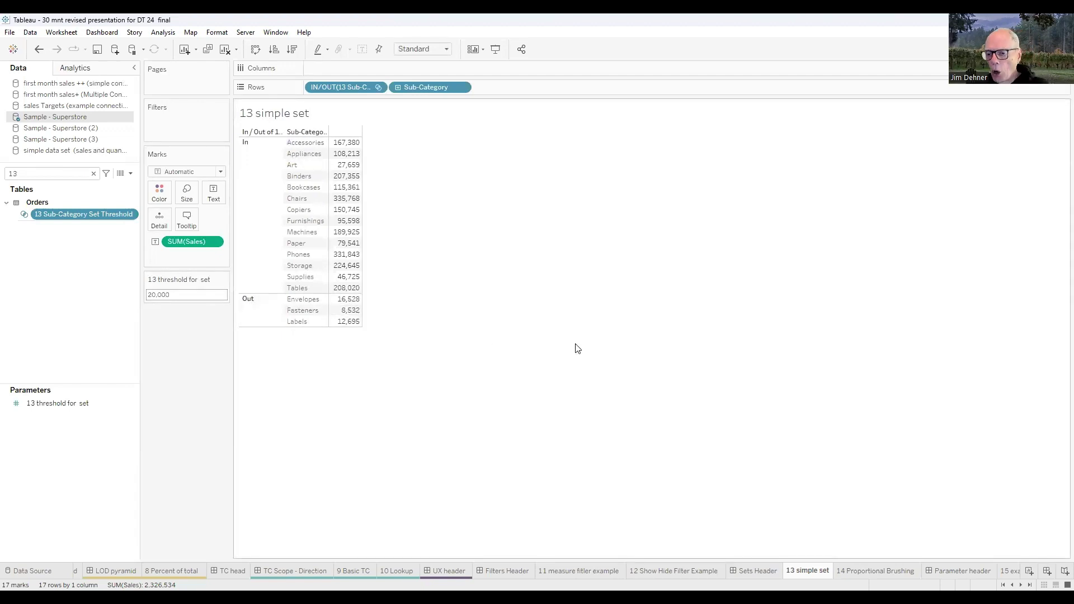
Step: Set the 13 threshold for set parameter to 150000
{"action": "left_click", "coordinate": [179, 294]}
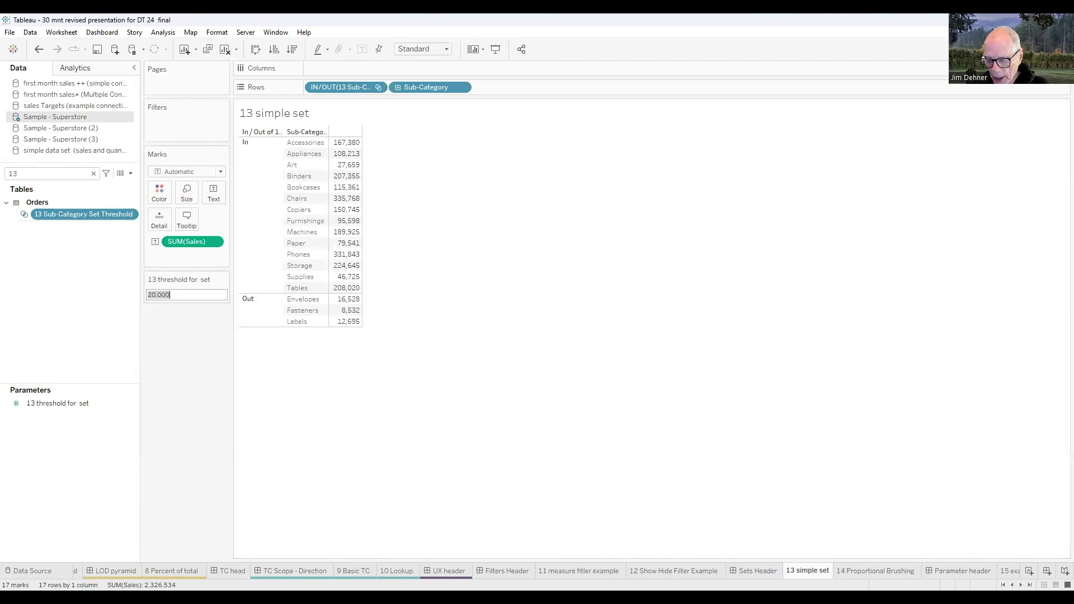
{"action": "type", "text": "1500"}
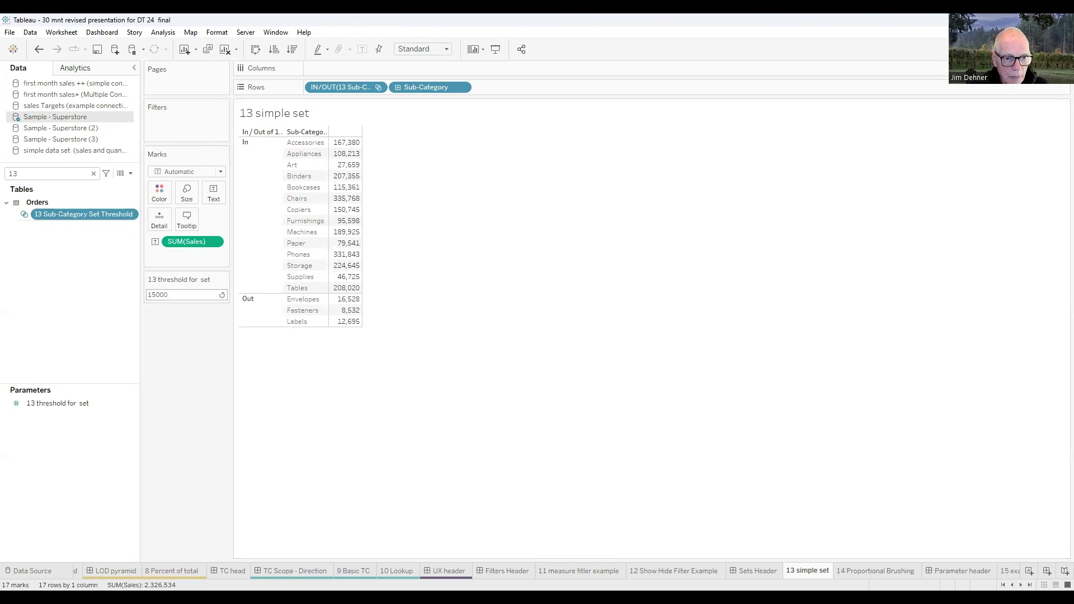
{"action": "key", "text": "Return"}
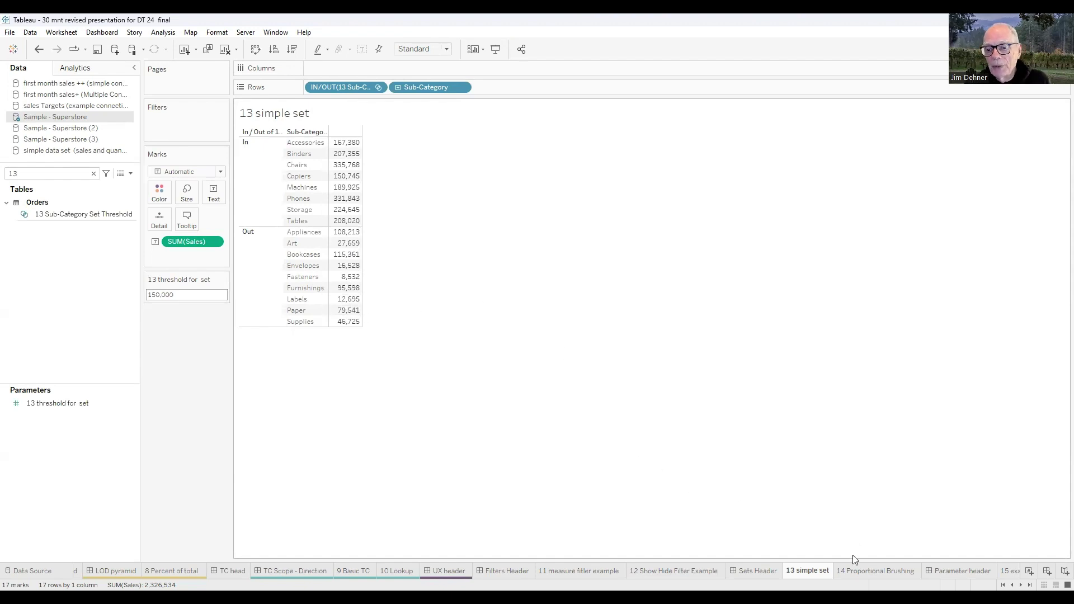
Step: Open the 14 Proportional Brushing sheet and search the data fields for 14
{"action": "key", "text": "ctrl+Page_Down"}
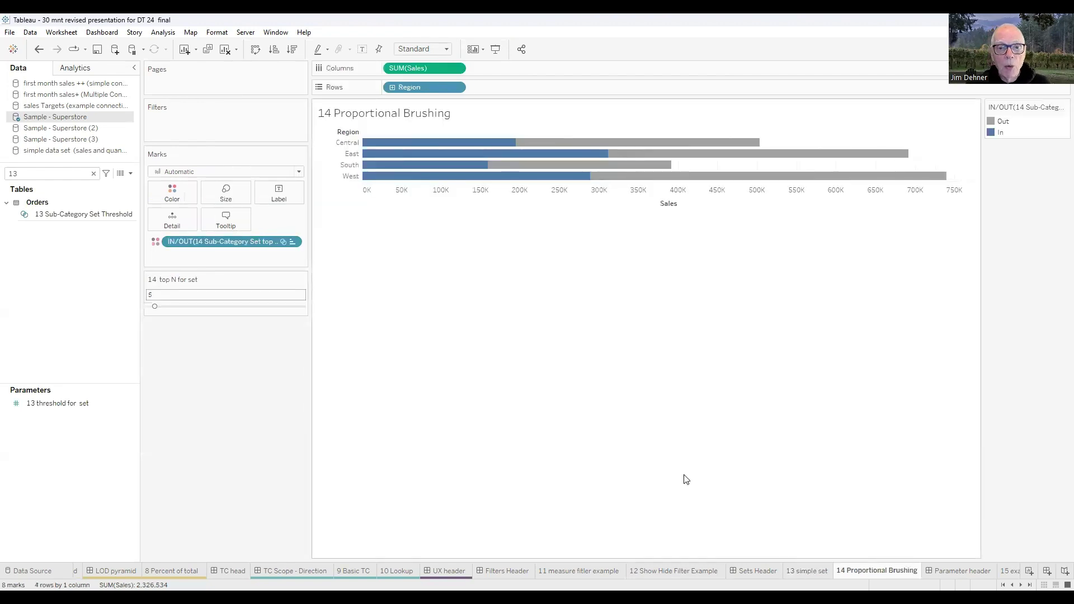
{"action": "left_click", "coordinate": [71, 174]}
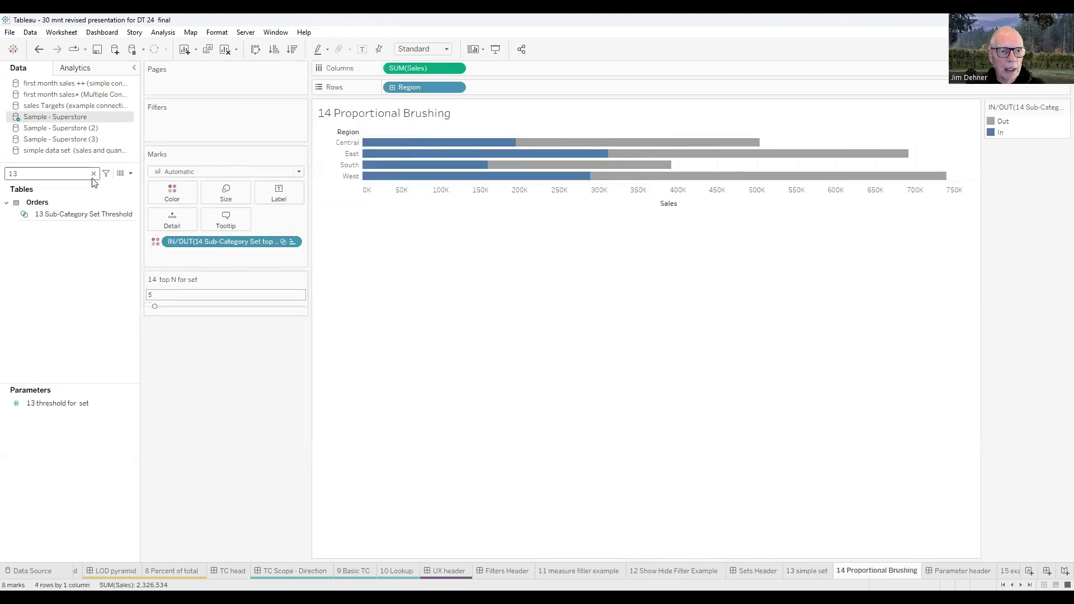
{"action": "key", "text": "BackSpace"}
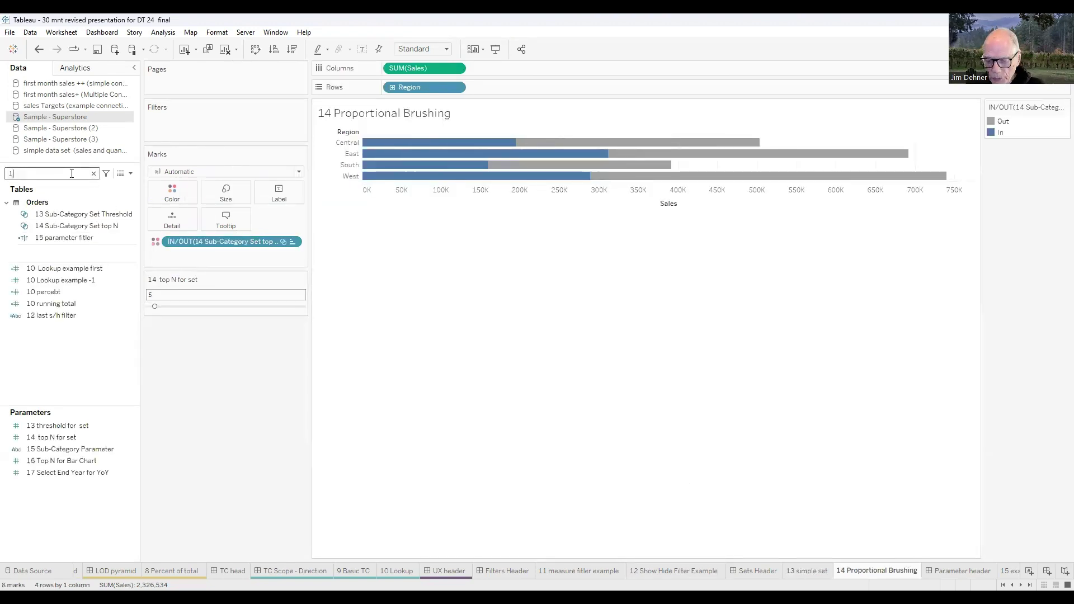
{"action": "type", "text": "4"}
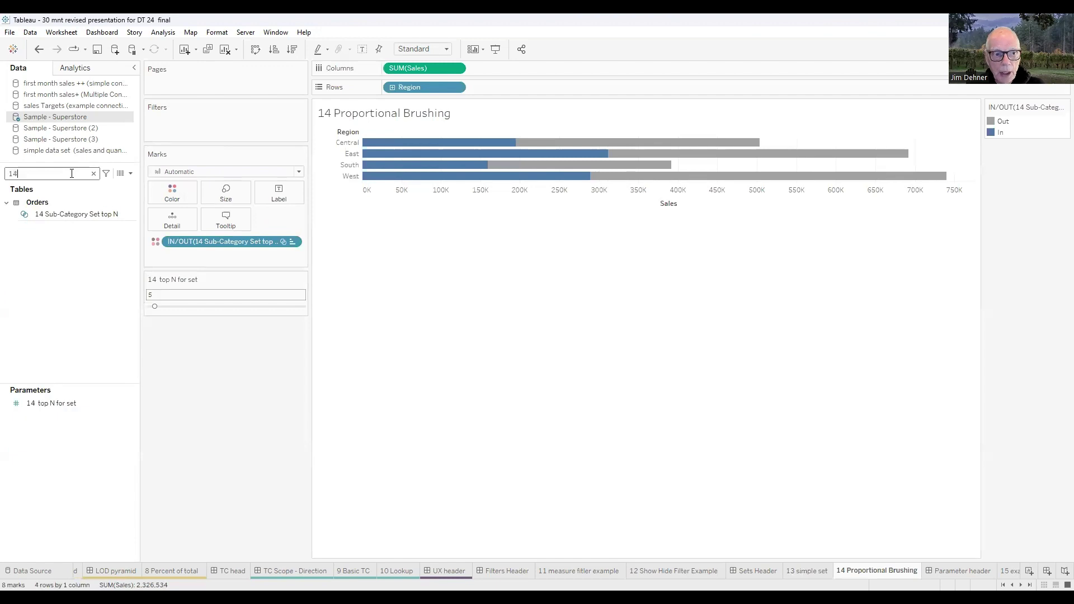
Step: Review the data type and range settings of the 14 top N for set parameter without altering them
{"action": "right_click", "coordinate": [60, 405]}
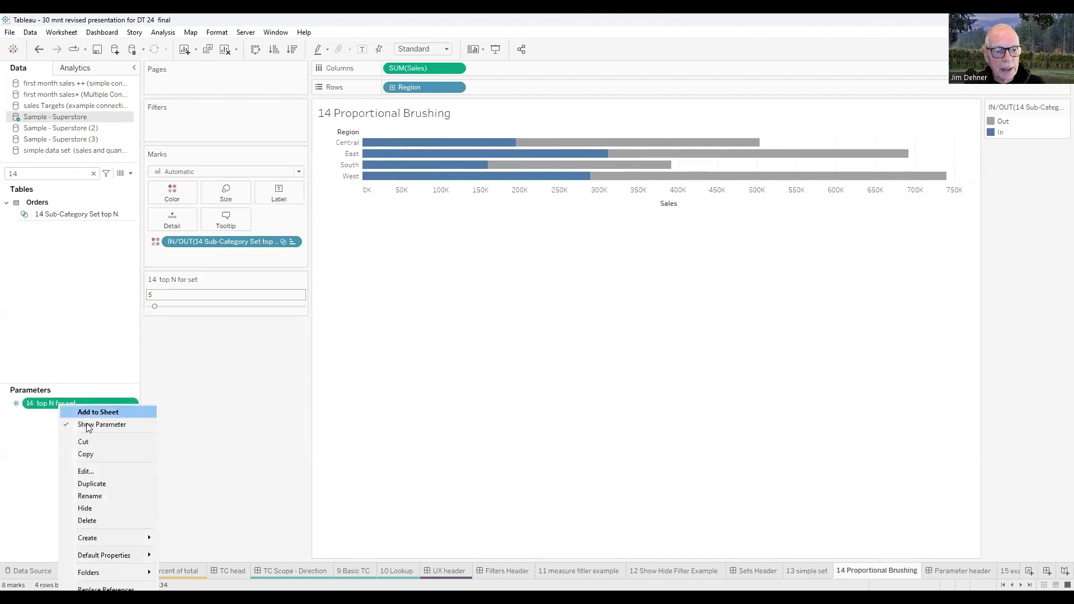
{"action": "left_click", "coordinate": [87, 473]}
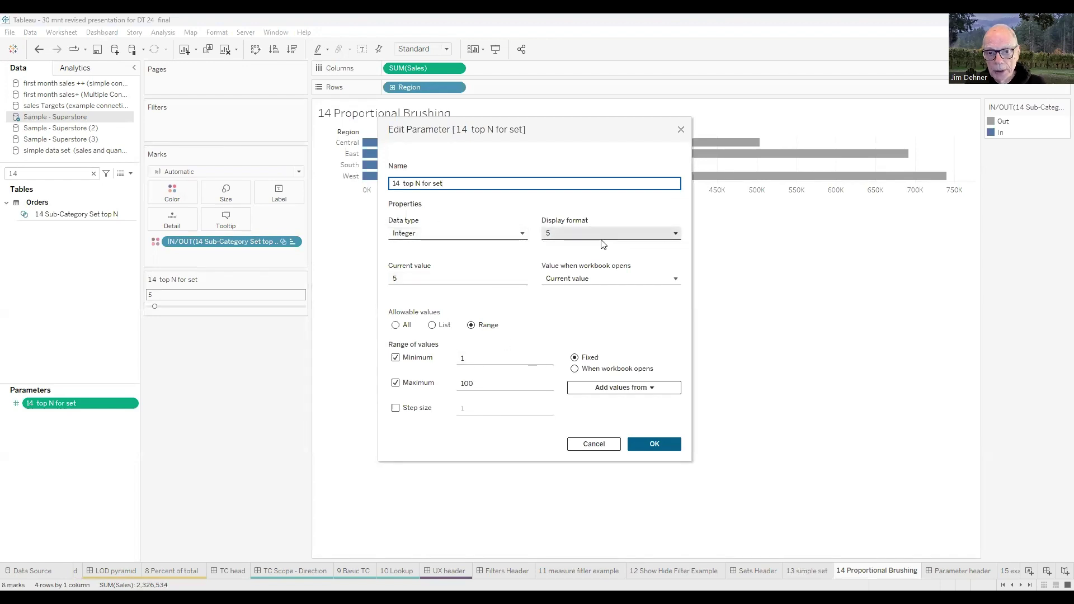
{"action": "left_click", "coordinate": [660, 446]}
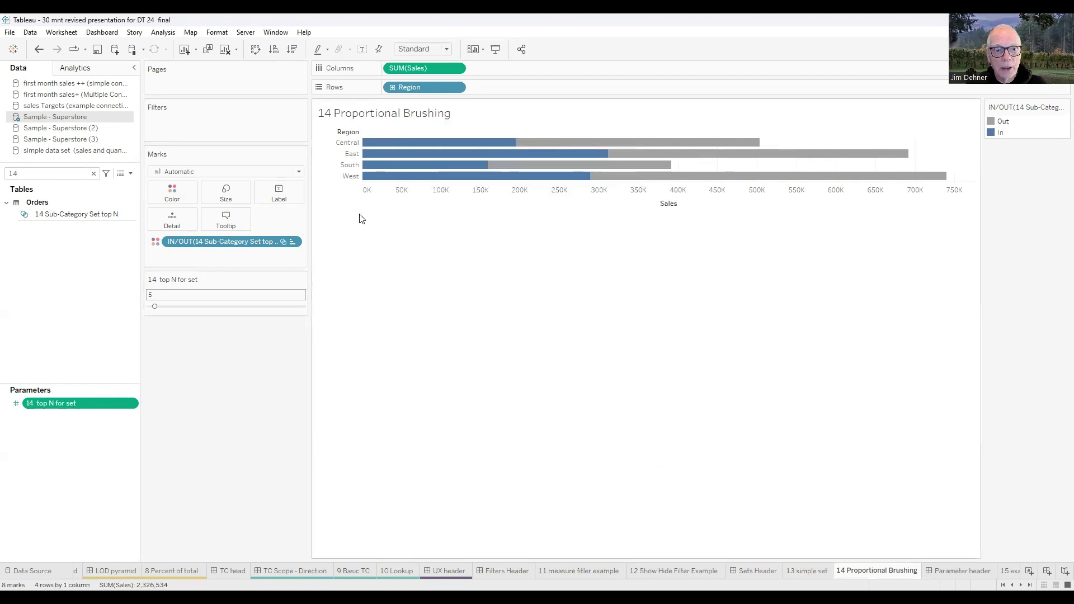
Step: Examine the Top condition of the 14 Sub-Category Set top N set, and set the 14 top N for set parameter to 7
{"action": "right_click", "coordinate": [66, 213]}
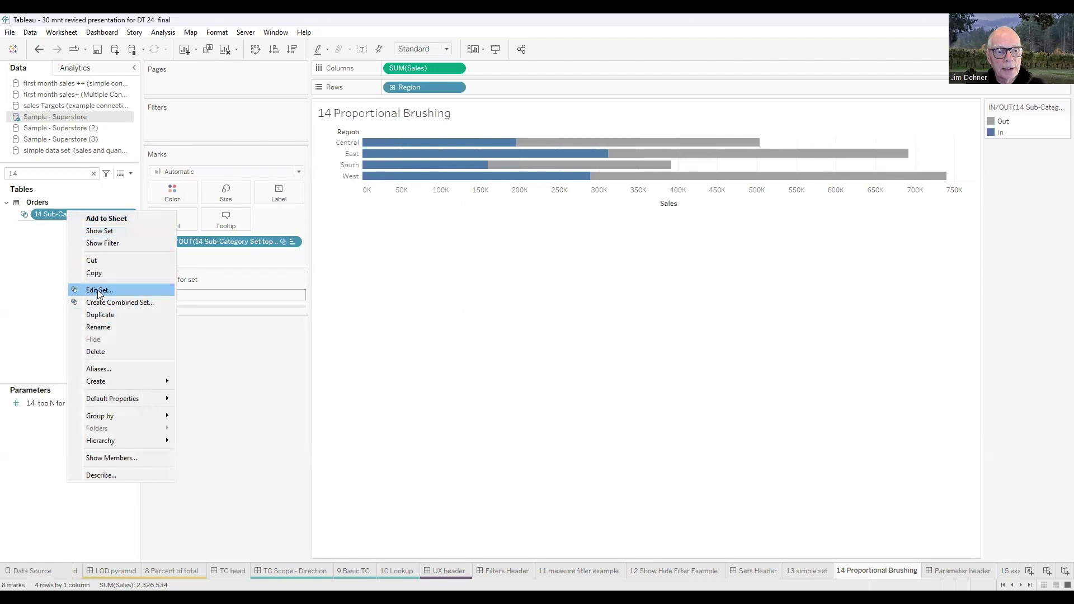
{"action": "left_click", "coordinate": [97, 290]}
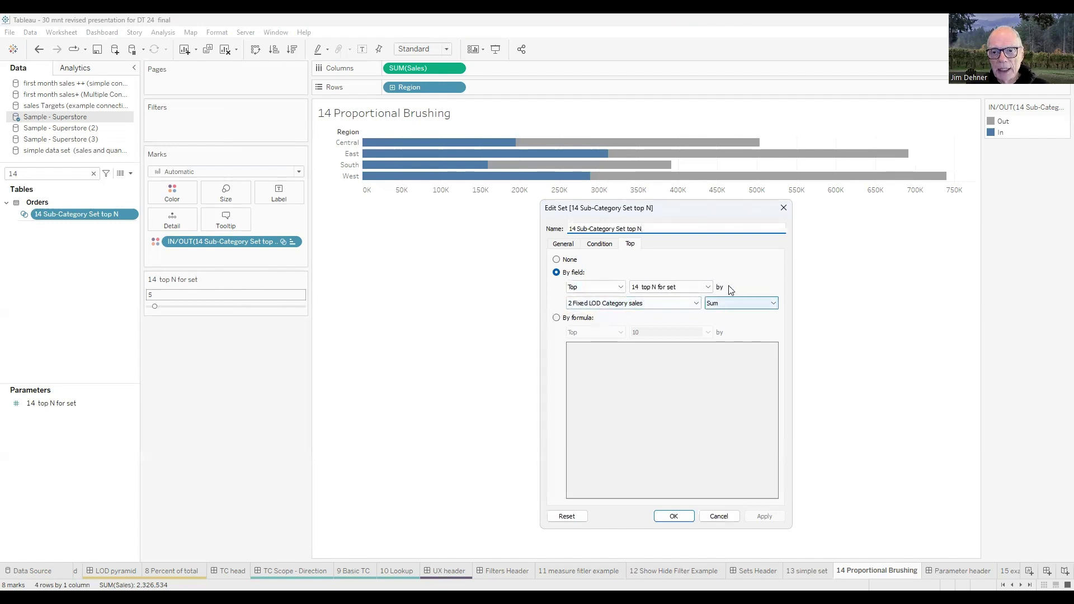
{"action": "left_click", "coordinate": [783, 208]}
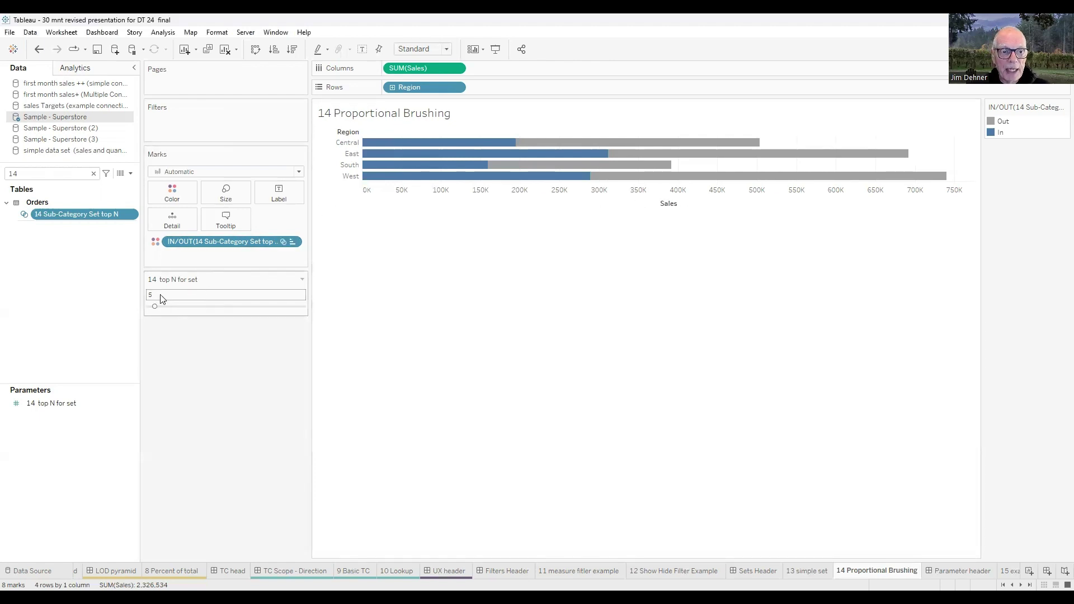
{"action": "left_click_drag", "start_coordinate": [156, 309], "coordinate": [162, 312]}
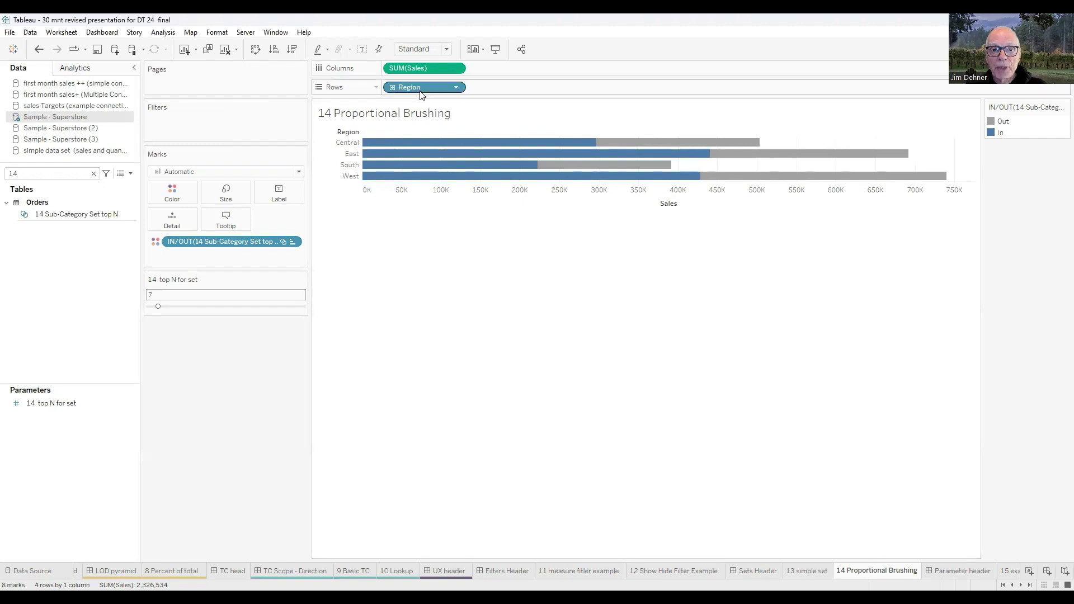
Step: Apply a Percent of Total quick table calculation to SUM(Sales) and compute it using Table (across)
{"action": "right_click", "coordinate": [428, 68]}
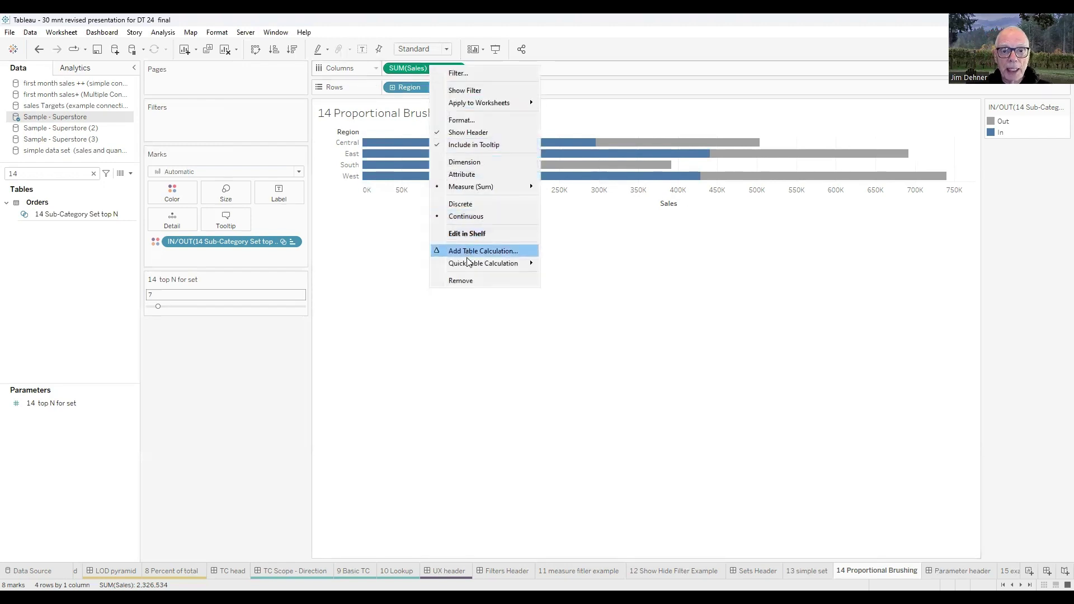
{"action": "mouse_move", "coordinate": [470, 263]}
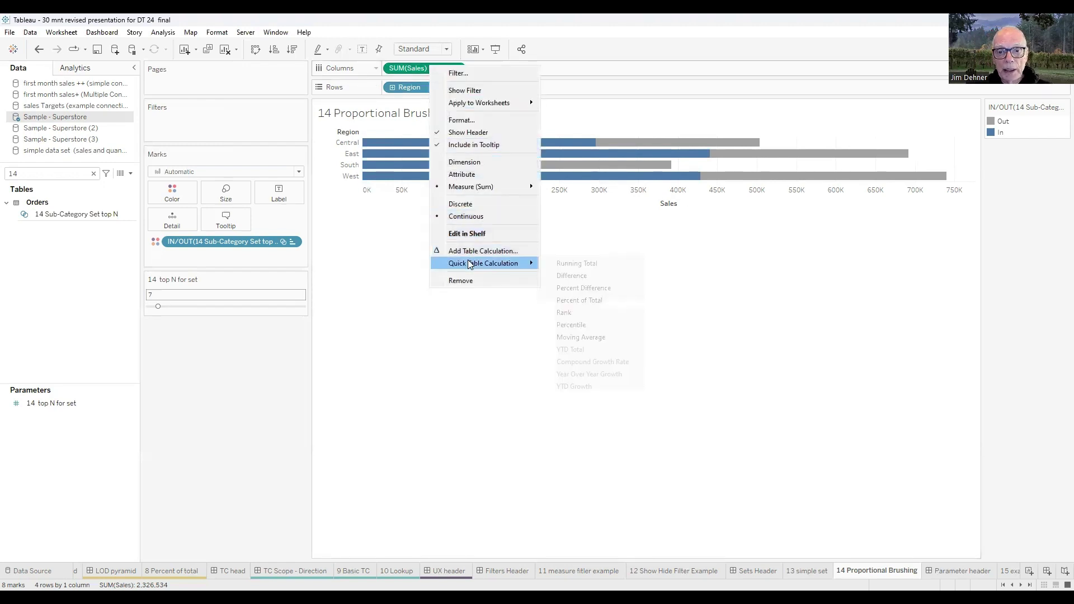
{"action": "left_click", "coordinate": [593, 302]}
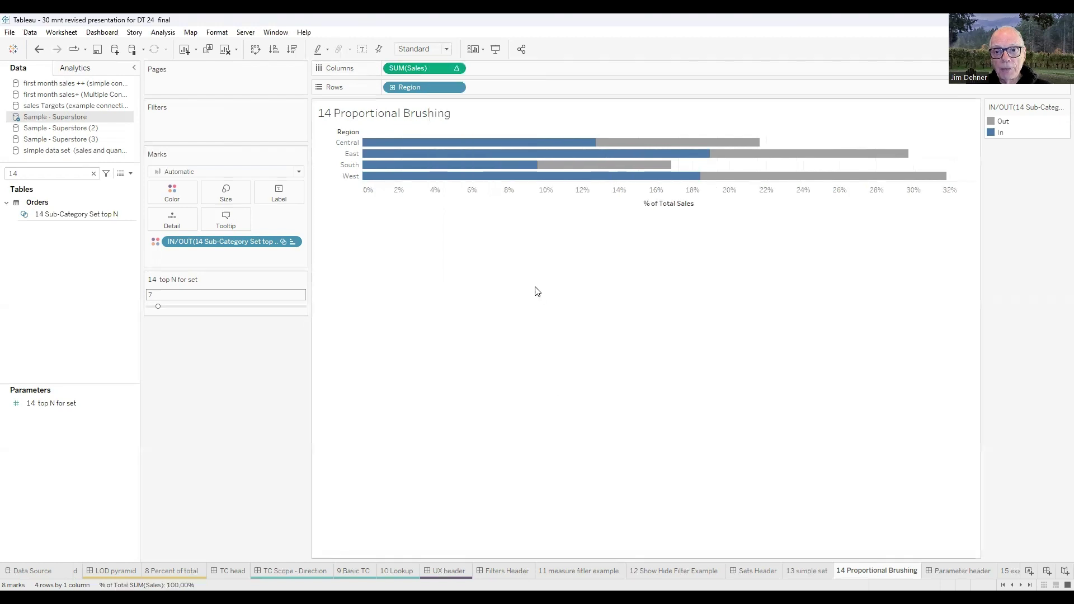
{"action": "right_click", "coordinate": [440, 65]}
{"action": "mouse_move", "coordinate": [480, 245]}
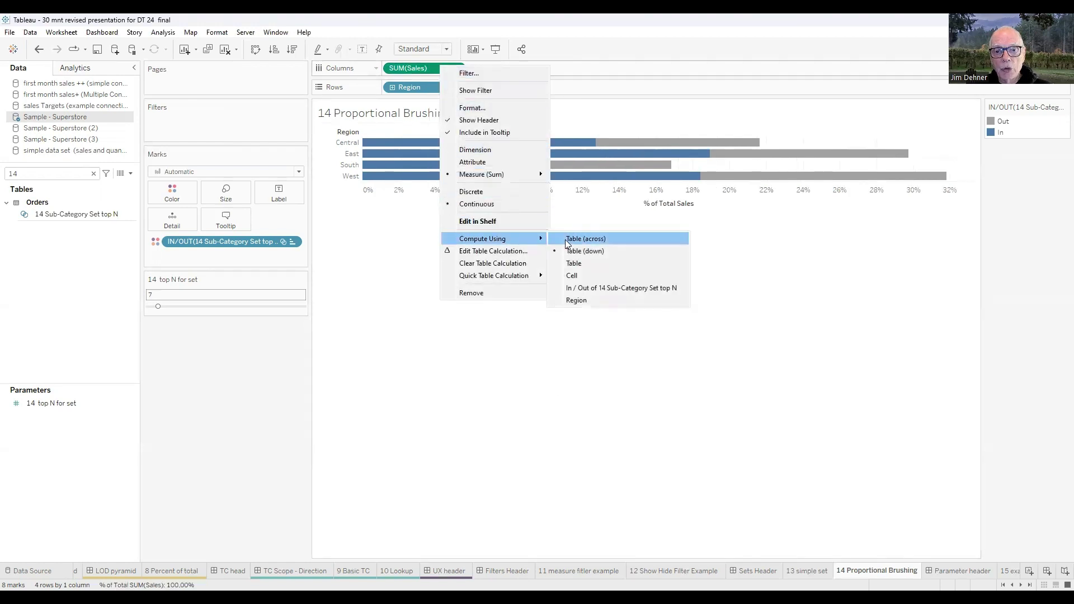
{"action": "left_click", "coordinate": [585, 238]}
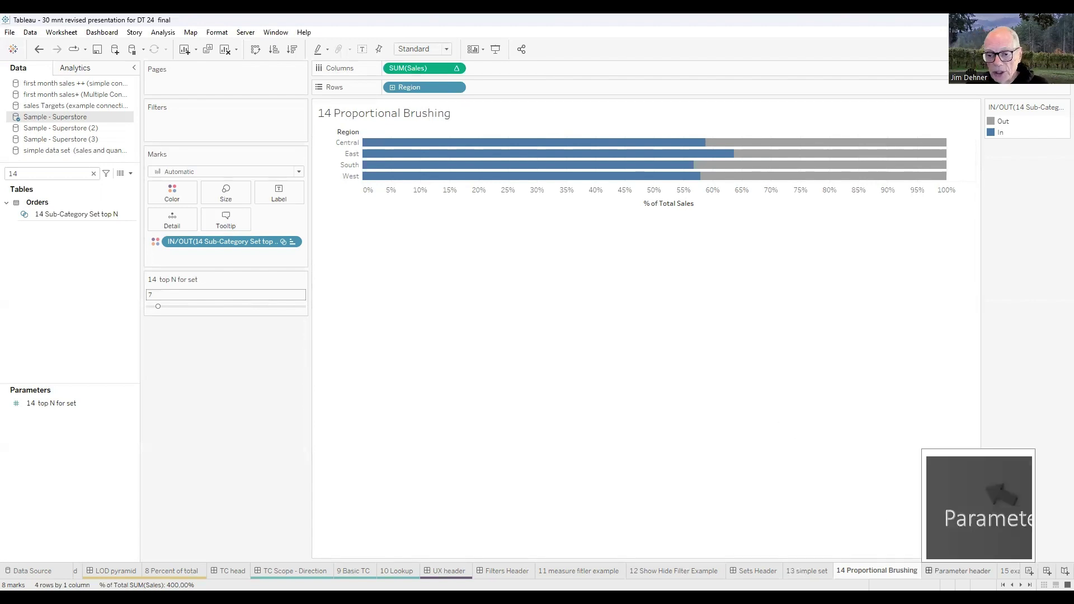
Step: Open the Parameter header dashboard
{"action": "left_click", "coordinate": [960, 571]}
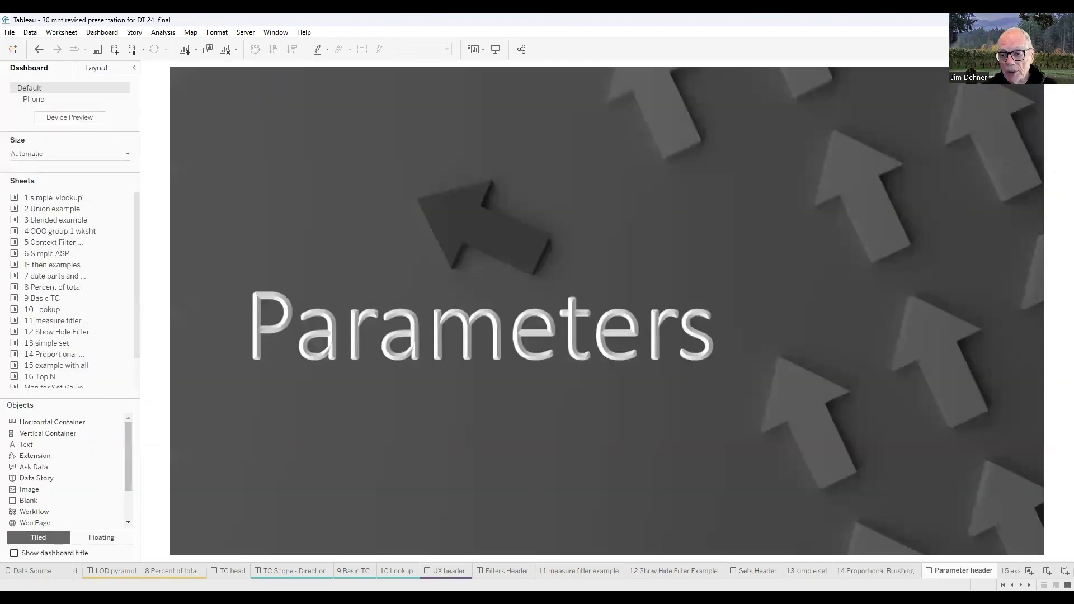
{"action": "left_click", "coordinate": [1021, 585]}
{"action": "left_click", "coordinate": [1020, 585]}
{"action": "left_click", "coordinate": [1021, 585]}
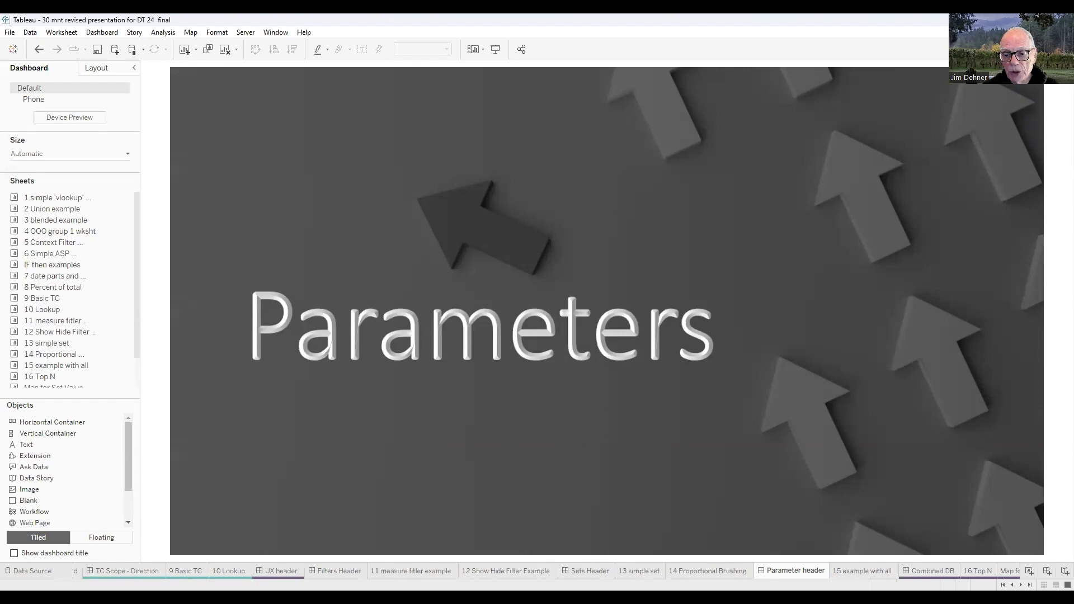
{"action": "left_click", "coordinate": [1021, 585]}
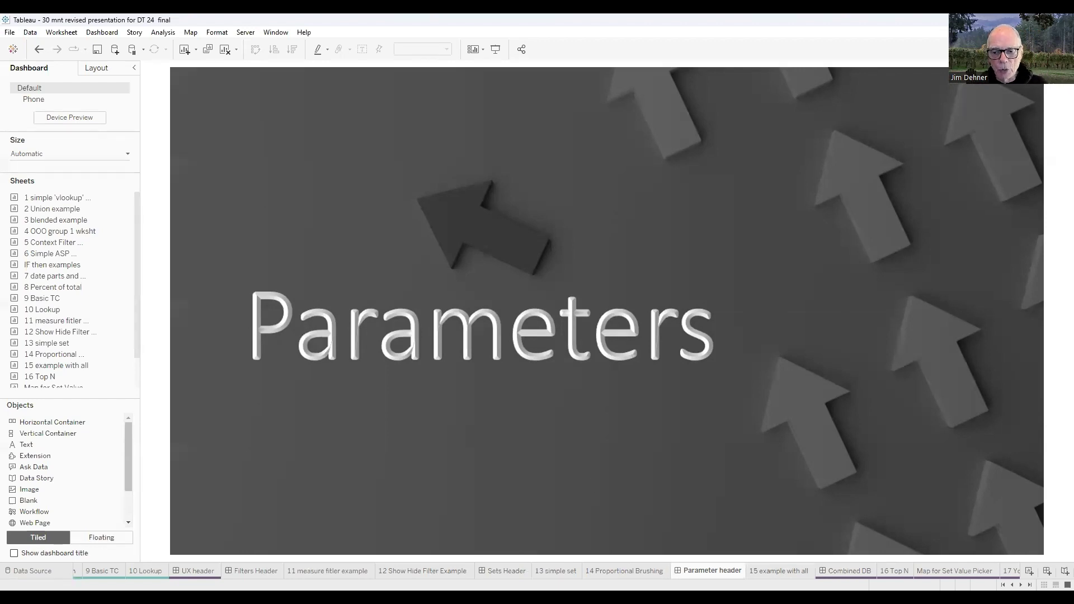
Step: Open the 15 example with all sheet and search the data fields for 15
{"action": "left_click", "coordinate": [779, 571]}
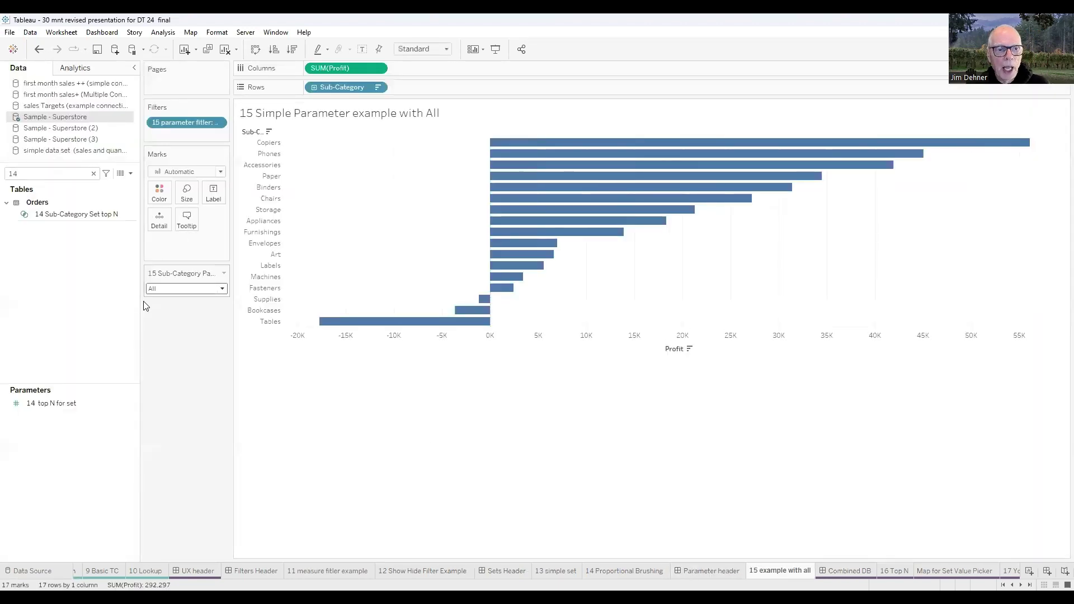
{"action": "left_click", "coordinate": [24, 177]}
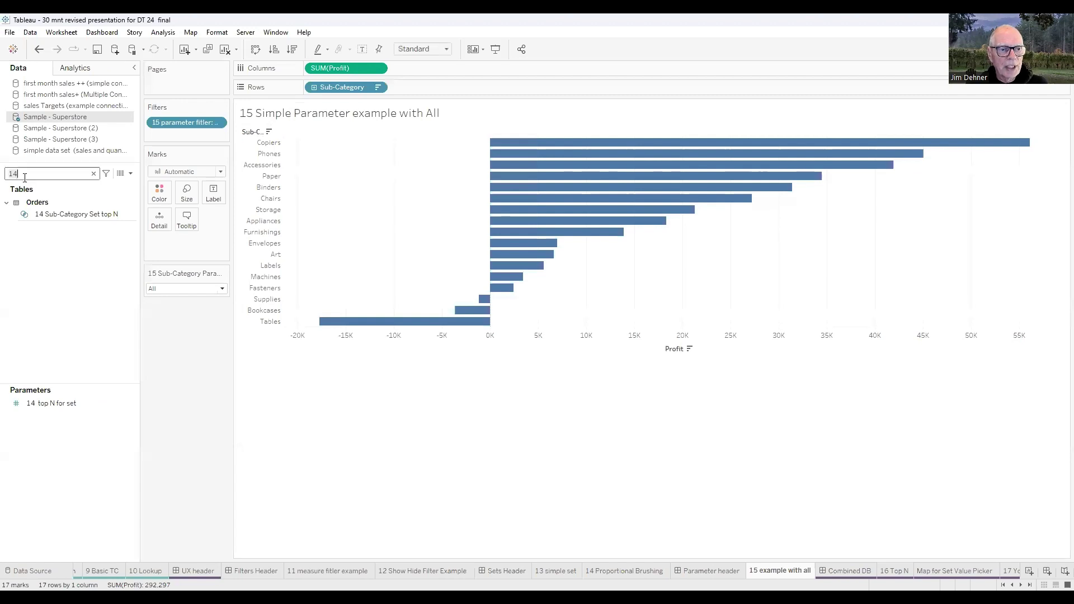
{"action": "key", "text": "BackSpace"}
{"action": "type", "text": "5"}
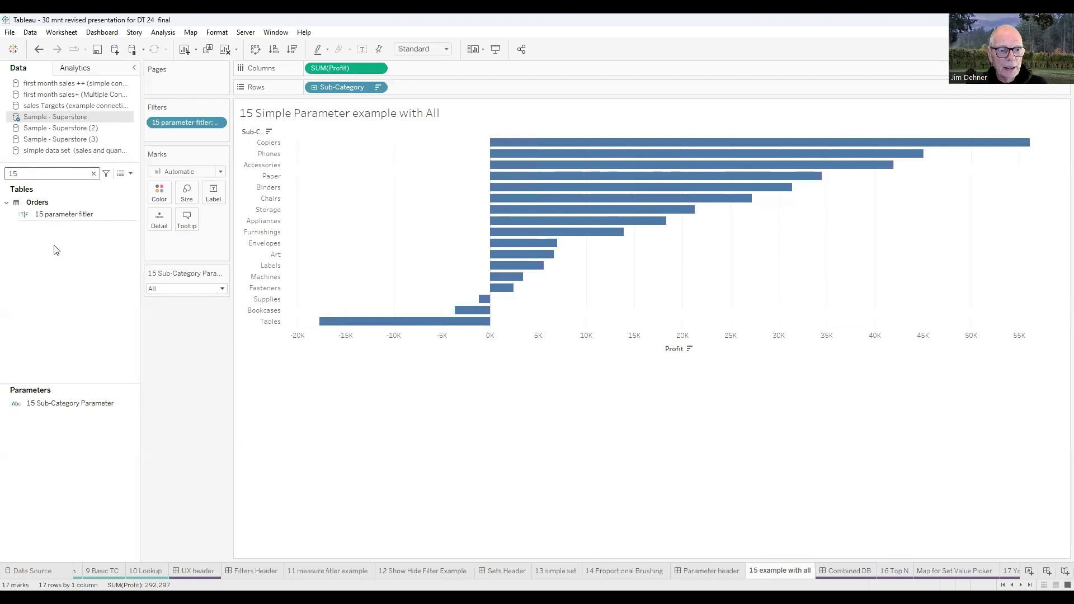
Step: Review the 15 Sub-Category Parameter's settings and its full list of allowable values down to the All entry, without altering them
{"action": "left_click", "coordinate": [68, 403]}
{"action": "right_click", "coordinate": [67, 403]}
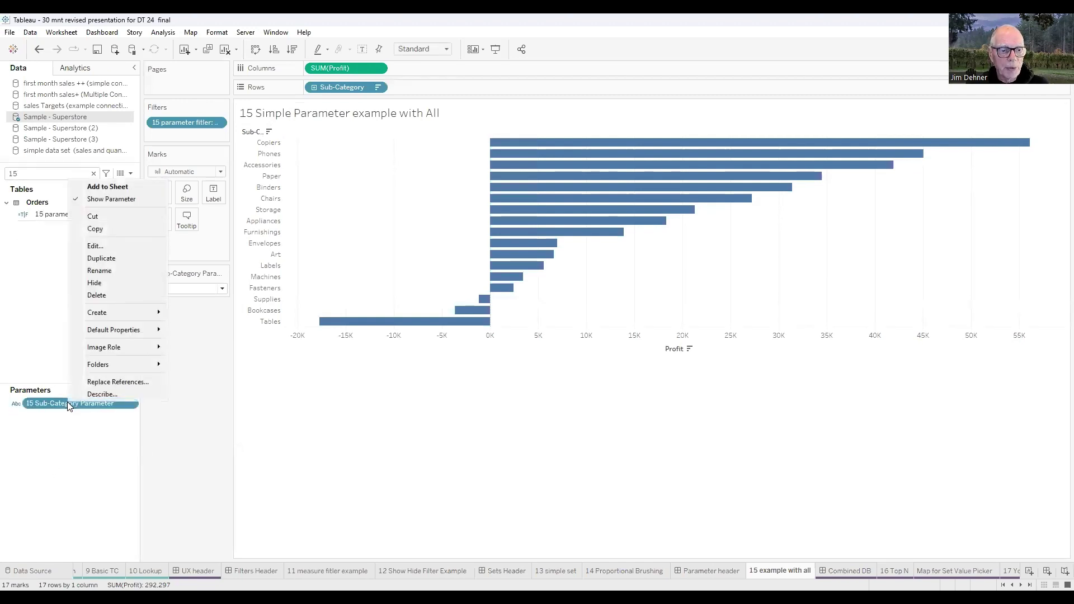
{"action": "left_click", "coordinate": [364, 472]}
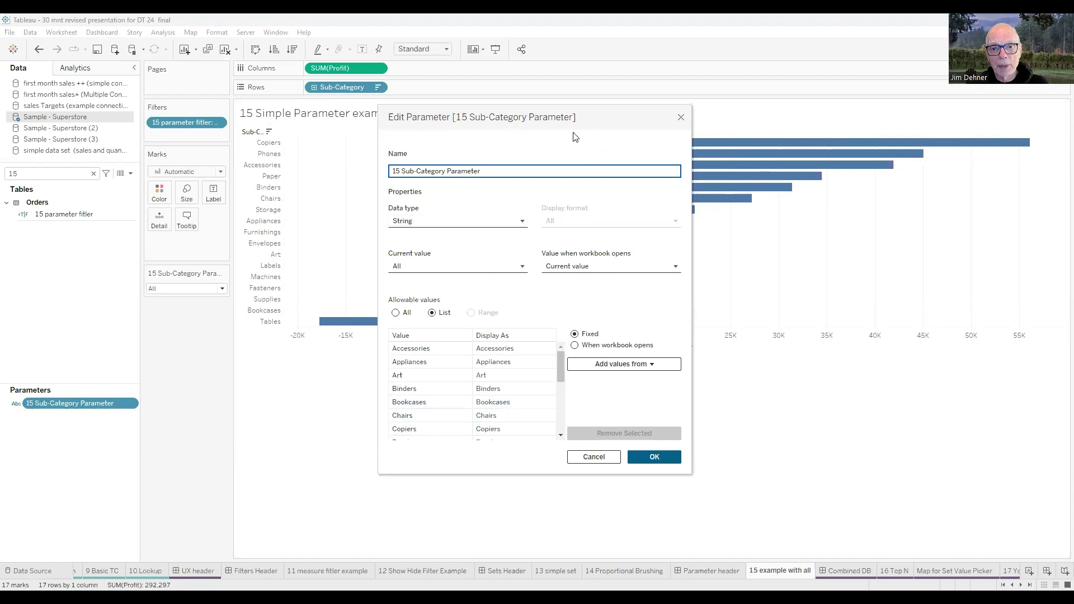
{"action": "left_click_drag", "start_coordinate": [584, 120], "coordinate": [672, 121]}
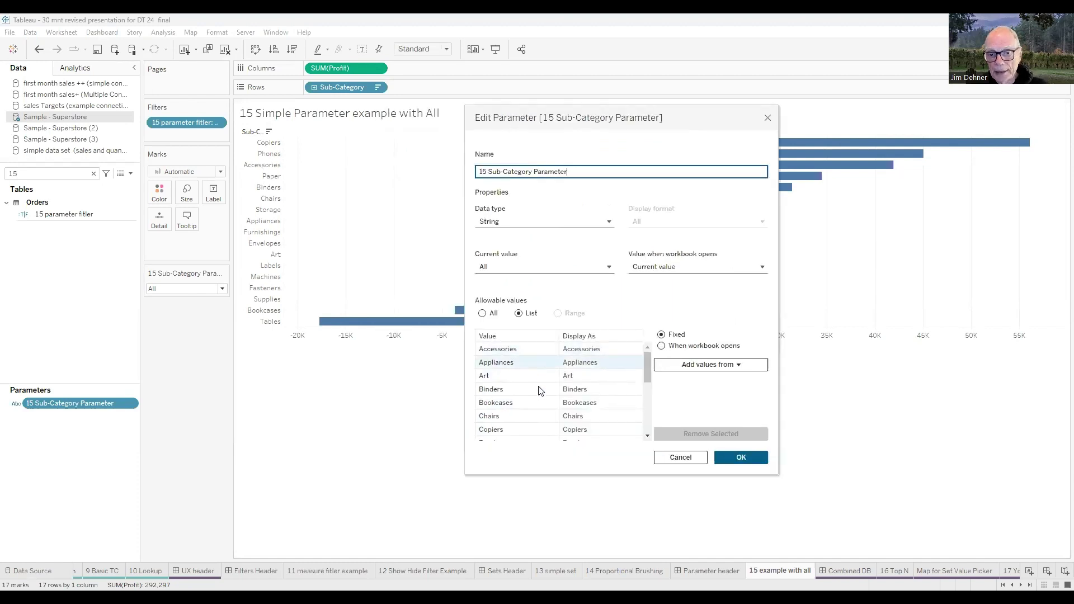
{"action": "left_click_drag", "start_coordinate": [647, 372], "coordinate": [649, 434]}
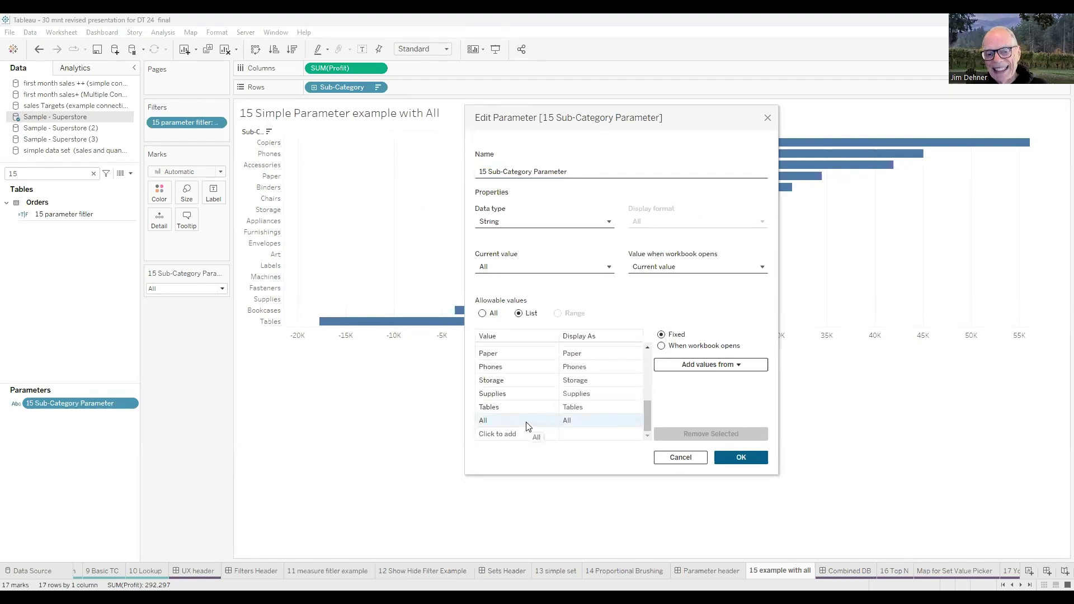
{"action": "left_click", "coordinate": [741, 458]}
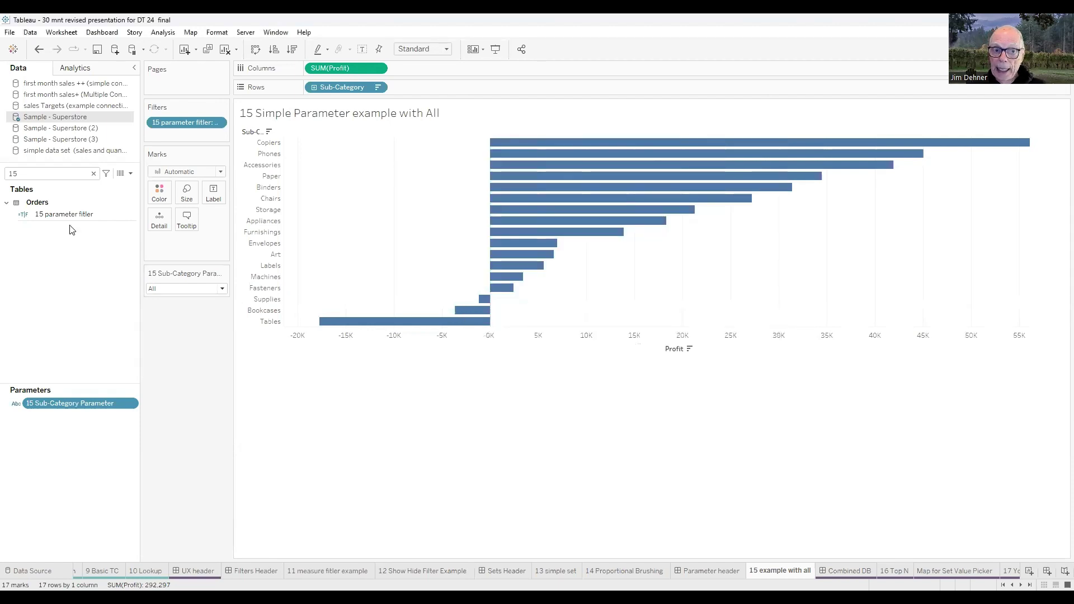
Step: Examine the 15 parameter fitler formula, breaking it before "or" and enlarging its text for reading, and close the calculation
{"action": "left_click", "coordinate": [69, 217]}
{"action": "right_click", "coordinate": [69, 218]}
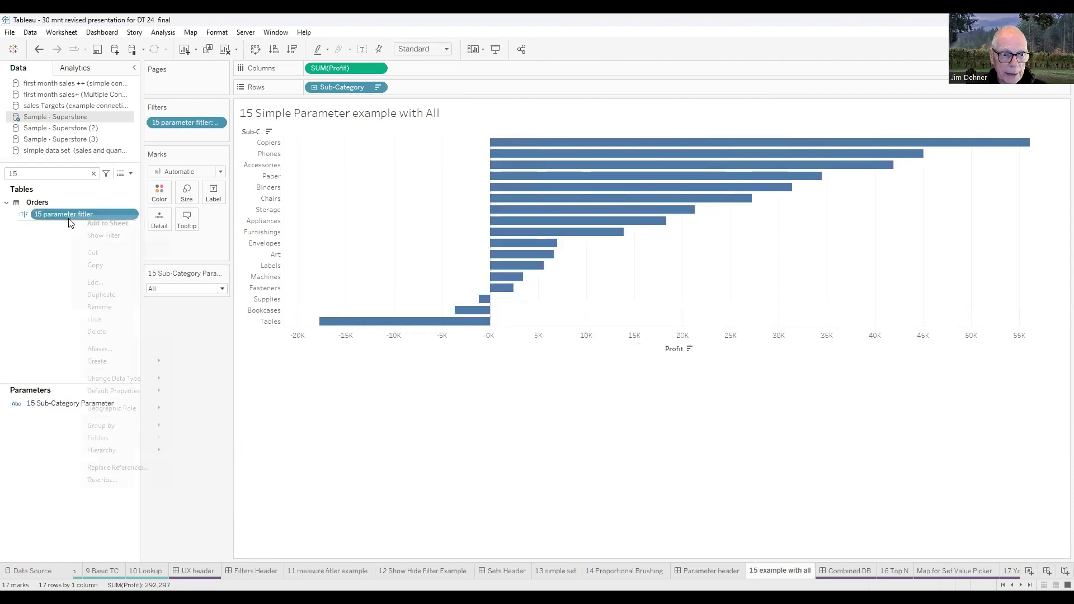
{"action": "left_click", "coordinate": [93, 284]}
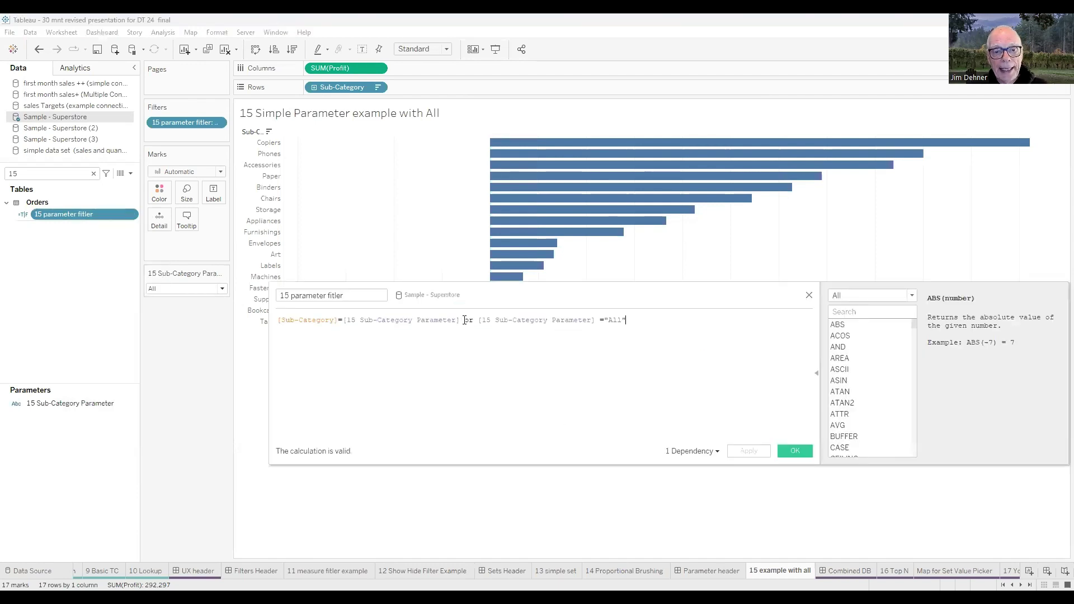
{"action": "key", "text": "Return"}
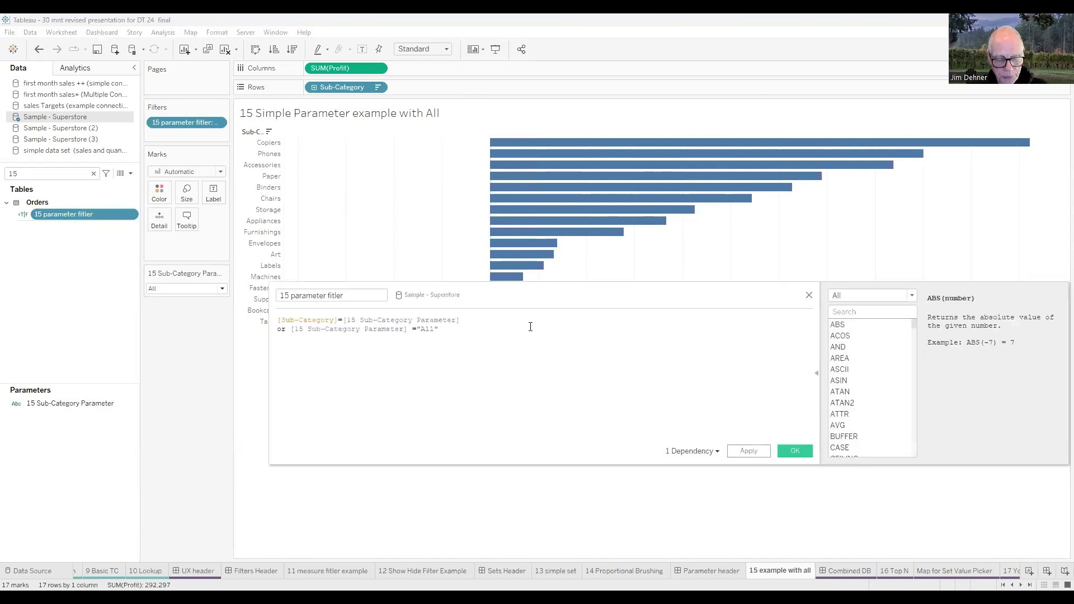
{"action": "scroll", "coordinate": [549, 364], "scroll_direction": "up", "scroll_amount": 2}
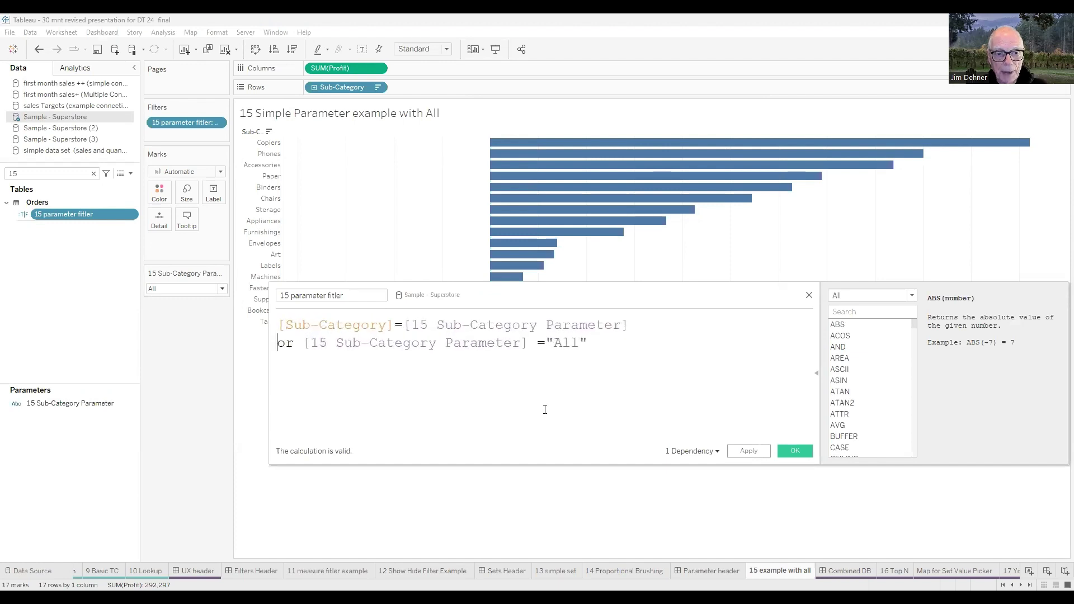
{"action": "scroll", "coordinate": [545, 409], "scroll_direction": "up", "scroll_amount": 1}
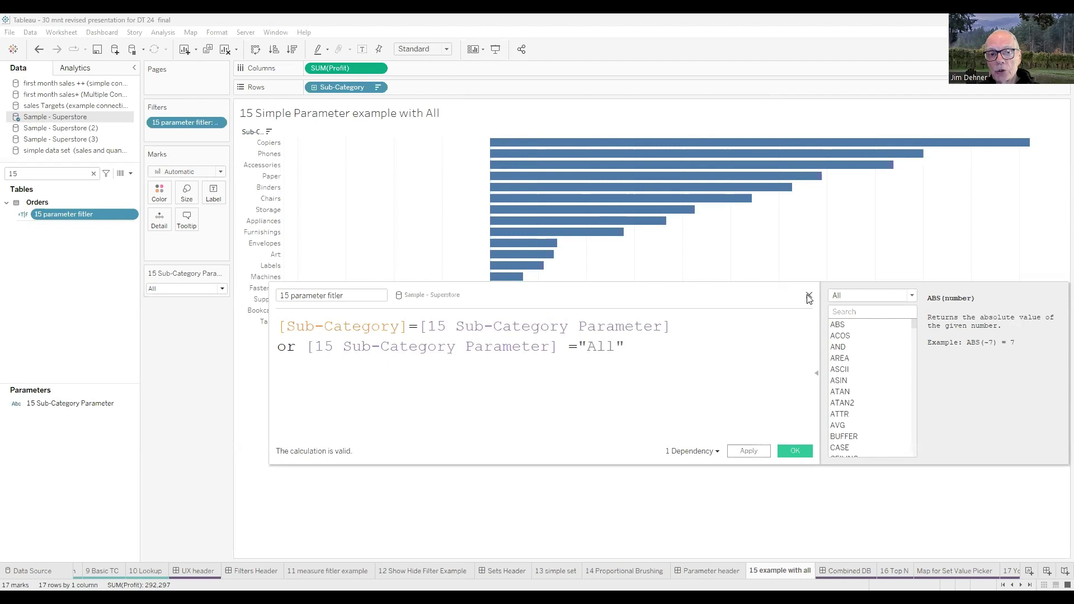
Step: Check which value is selected in the 15 parameter fitler filter and close it without changes
{"action": "right_click", "coordinate": [173, 124]}
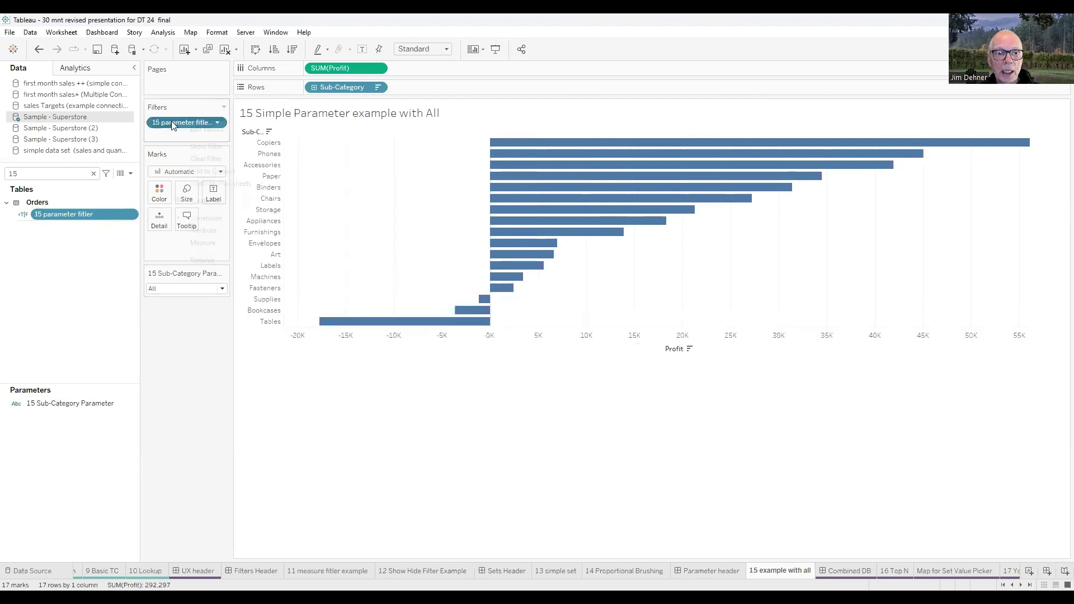
{"action": "left_click", "coordinate": [201, 130]}
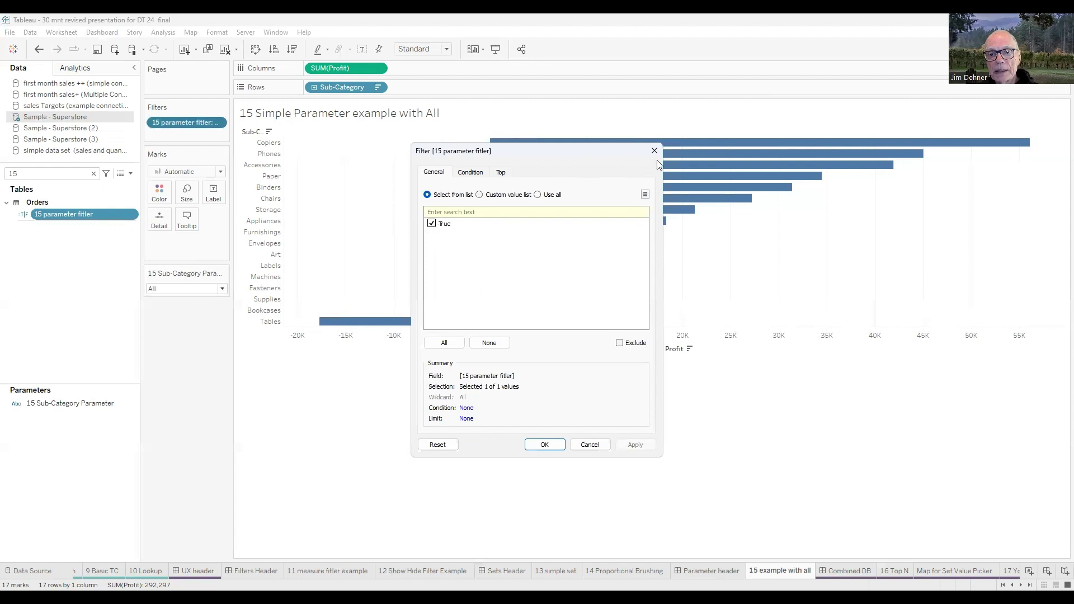
{"action": "left_click", "coordinate": [654, 151]}
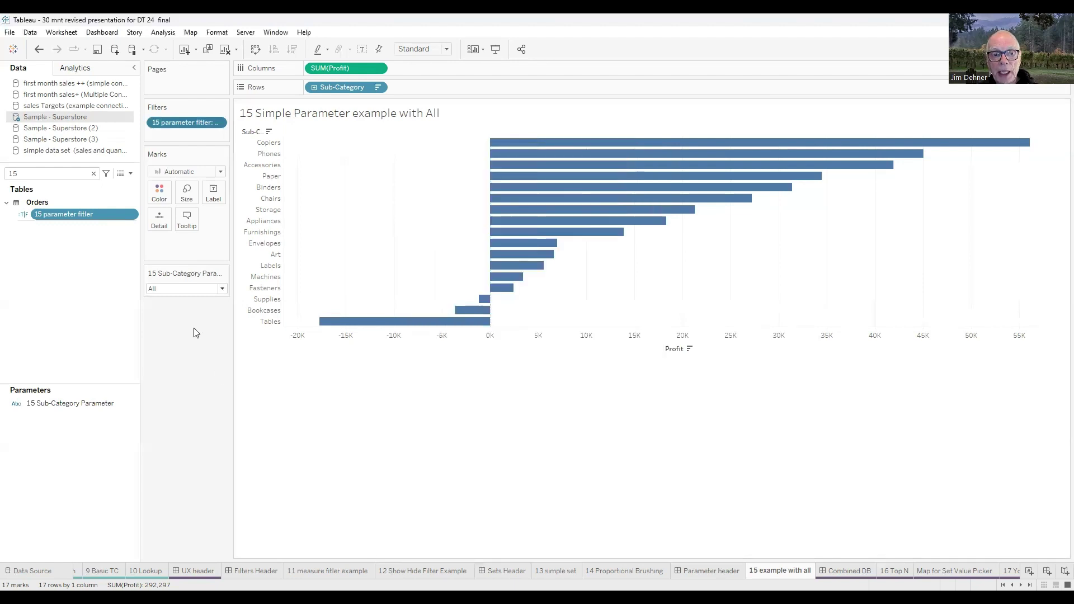
Step: Try the 15 Sub-Category Parameter with Art and Chairs, and return it to All
{"action": "left_click", "coordinate": [222, 289]}
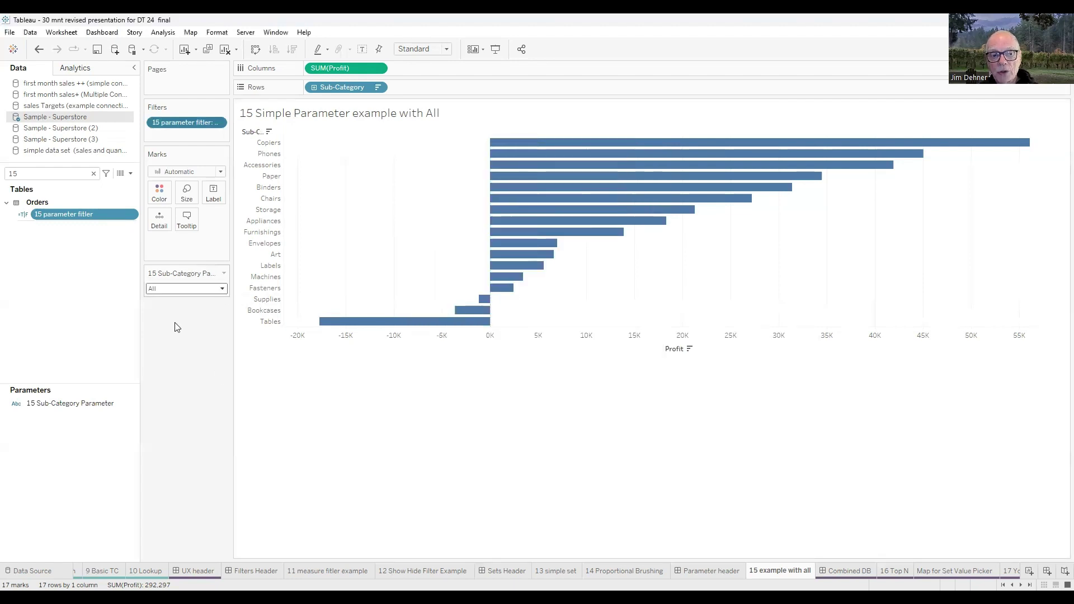
{"action": "left_click", "coordinate": [162, 319]}
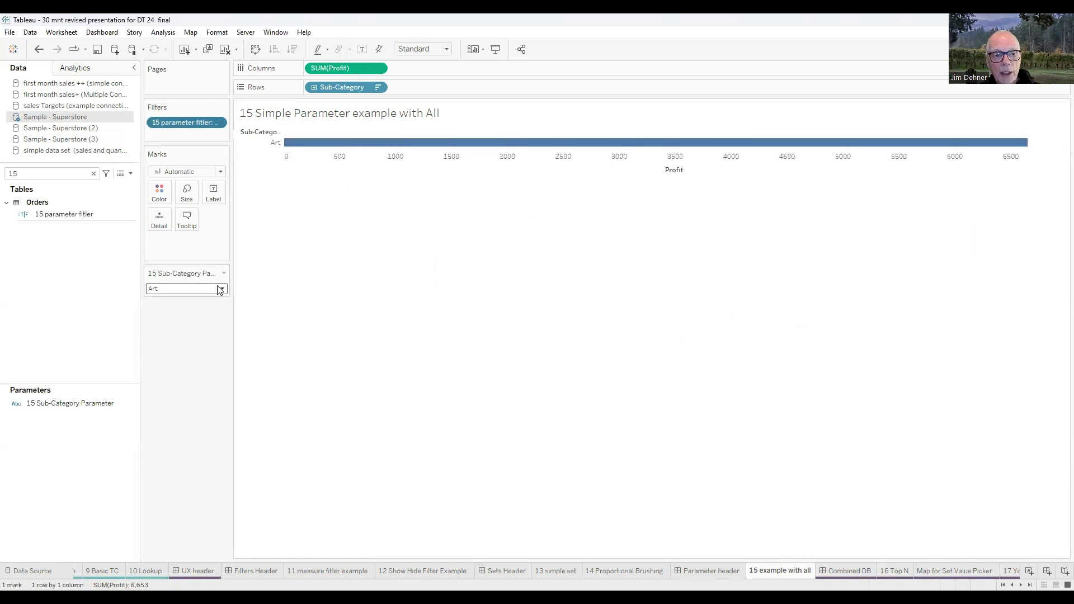
{"action": "left_click", "coordinate": [222, 289]}
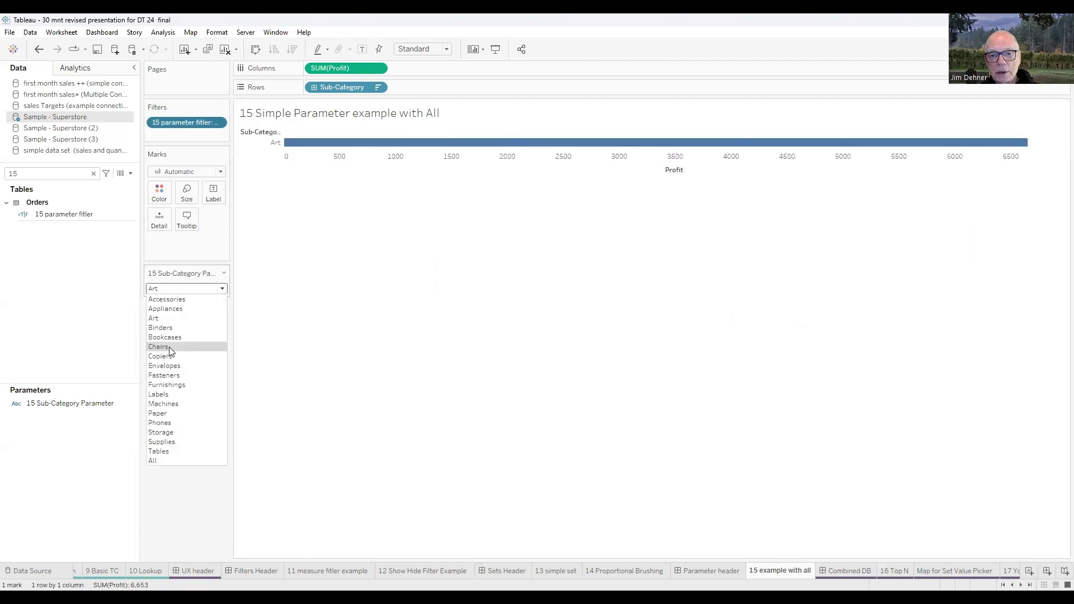
{"action": "left_click", "coordinate": [170, 347]}
{"action": "left_click", "coordinate": [222, 289]}
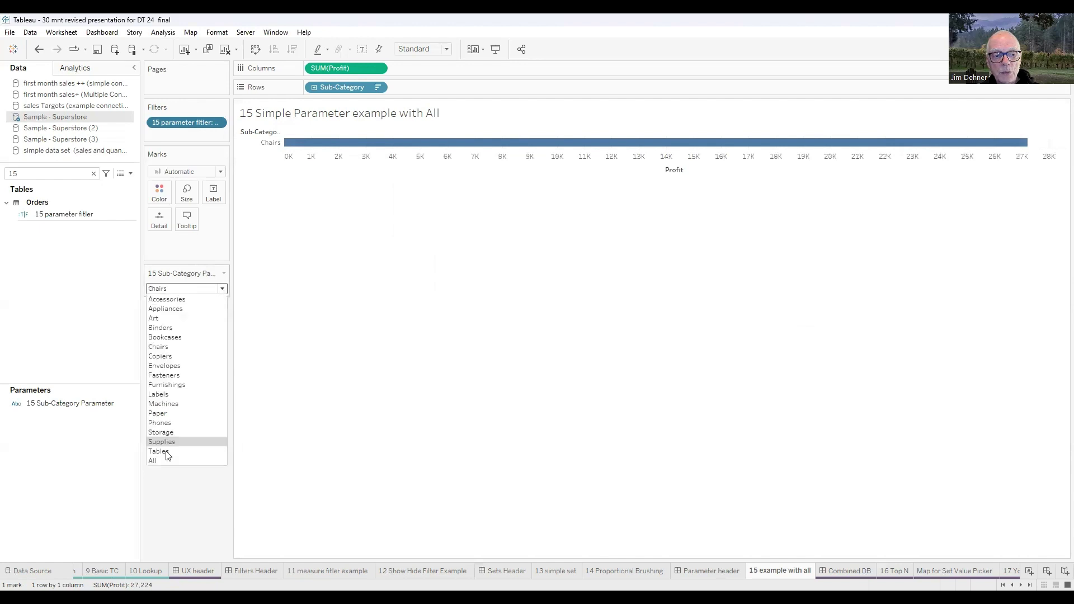
{"action": "left_click", "coordinate": [156, 460]}
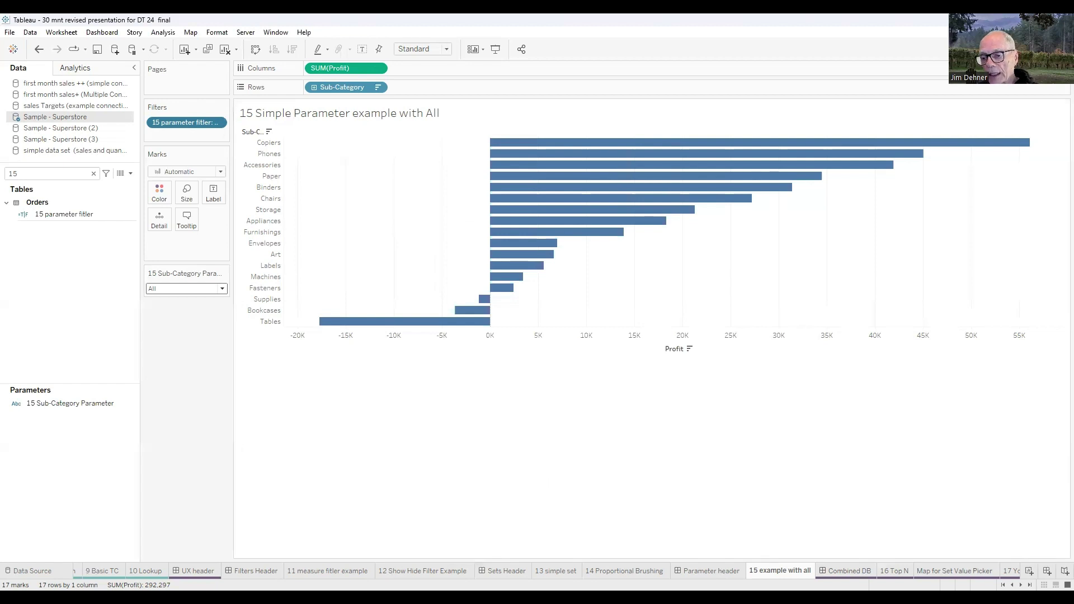
Step: Open the Combined DB dashboard
{"action": "scroll", "coordinate": [671, 571], "scroll_direction": "right", "scroll_amount": 2}
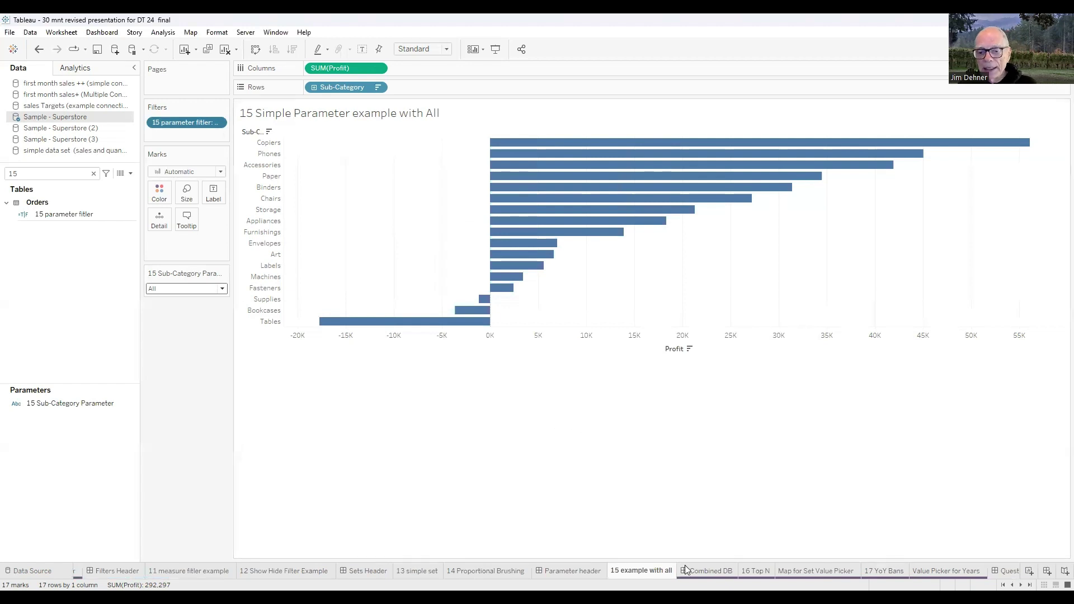
{"action": "left_click", "coordinate": [708, 571]}
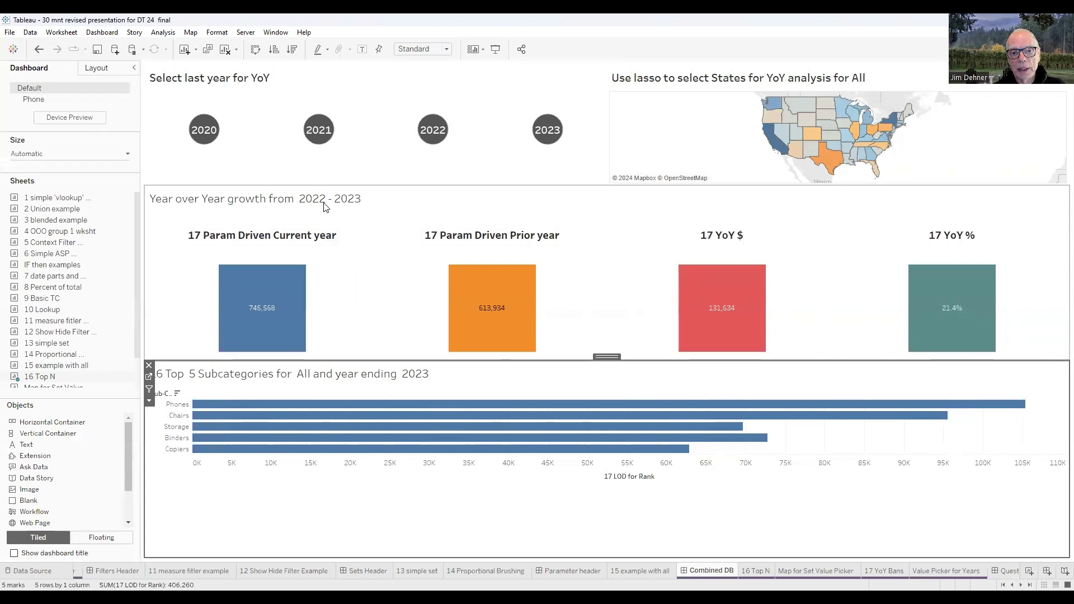
Step: Try the dashboard's year picker with 2022 and 2023, select California on the map, and clear the state selection
{"action": "left_click", "coordinate": [433, 134]}
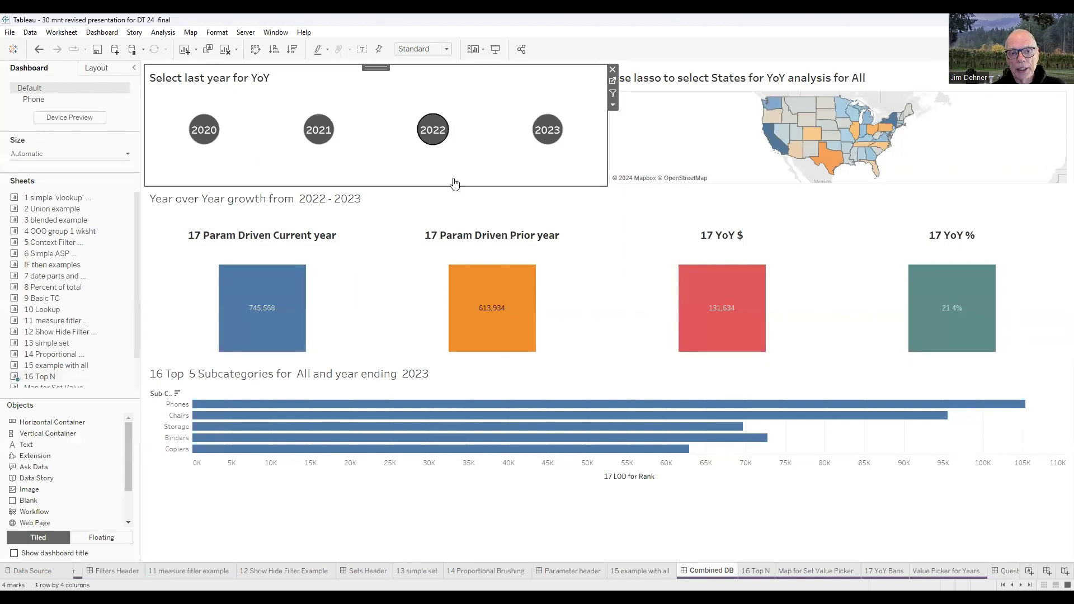
{"action": "left_click", "coordinate": [433, 131]}
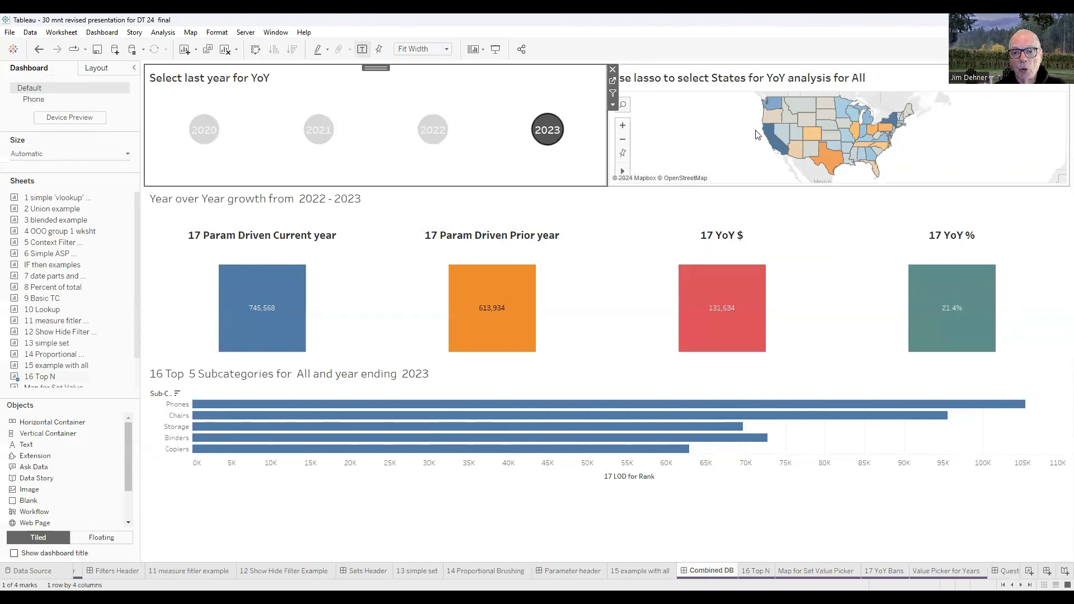
{"action": "left_click", "coordinate": [775, 143]}
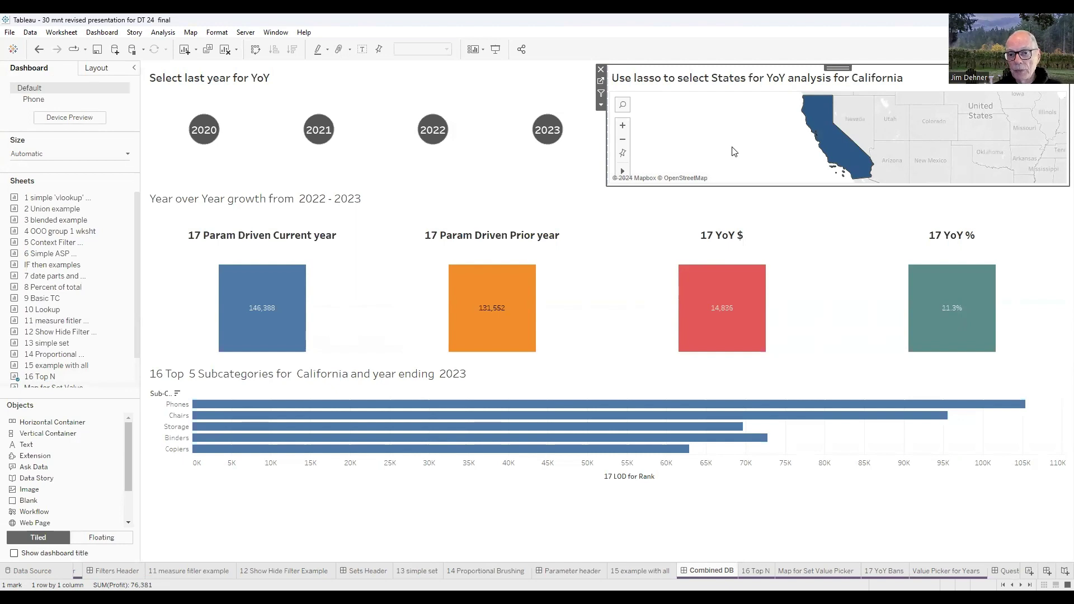
{"action": "left_click", "coordinate": [734, 152]}
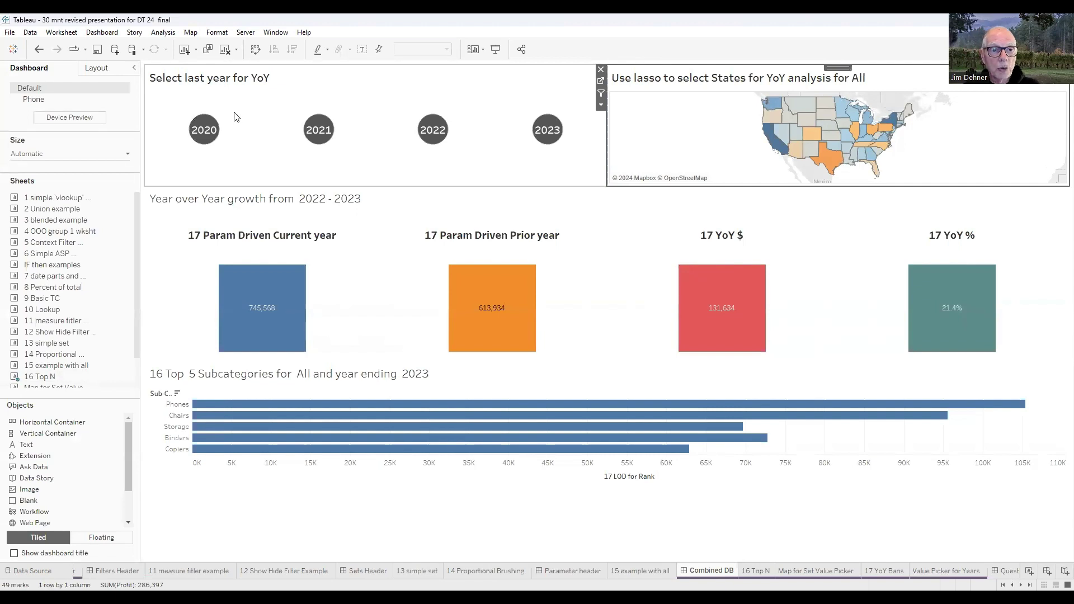
Step: Examine the settings of the dashboard's set action that targets 16 State/Province Set, and close it without changes
{"action": "left_click", "coordinate": [101, 33]}
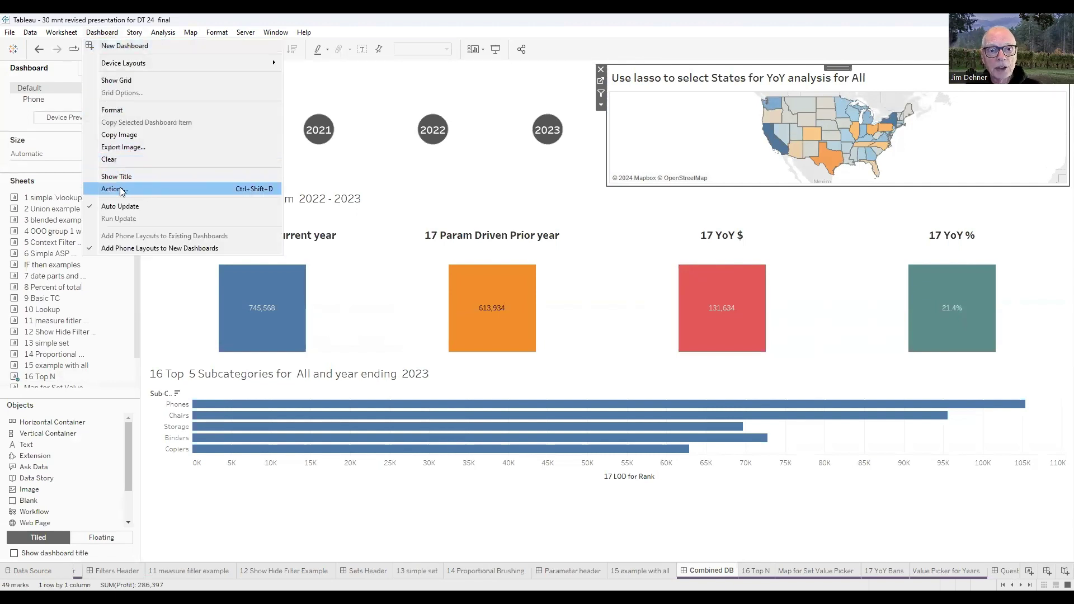
{"action": "left_click", "coordinate": [273, 257]}
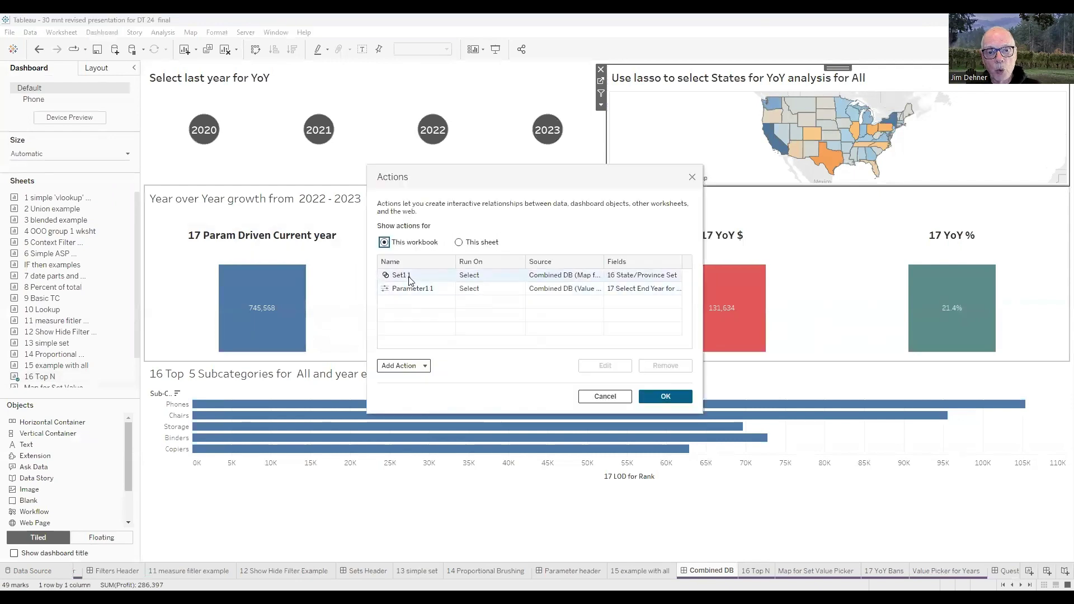
{"action": "left_click", "coordinate": [408, 275]}
{"action": "left_click", "coordinate": [611, 367]}
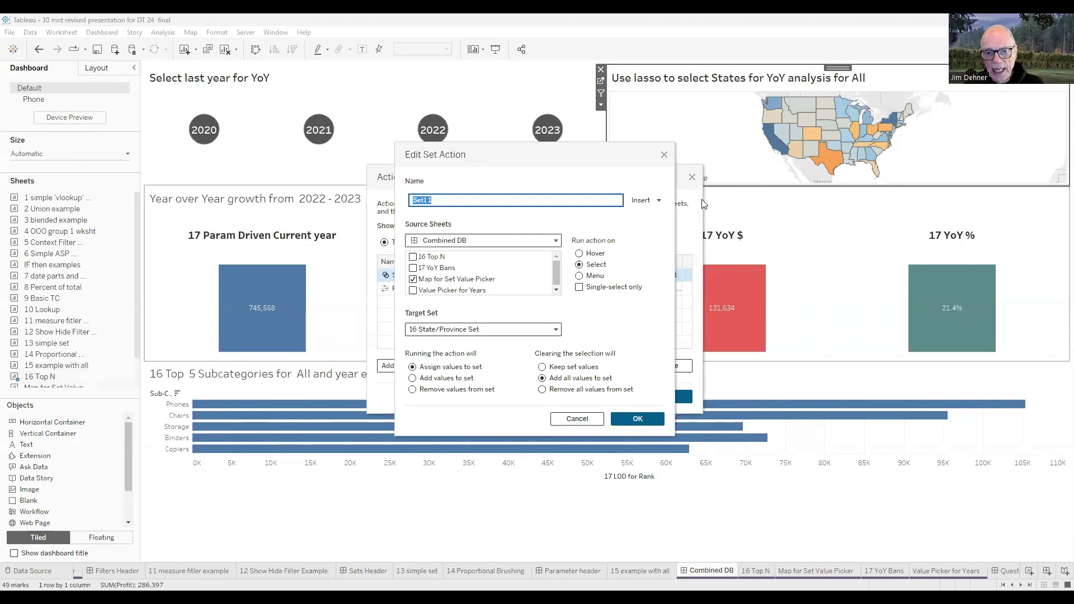
{"action": "left_click", "coordinate": [664, 156]}
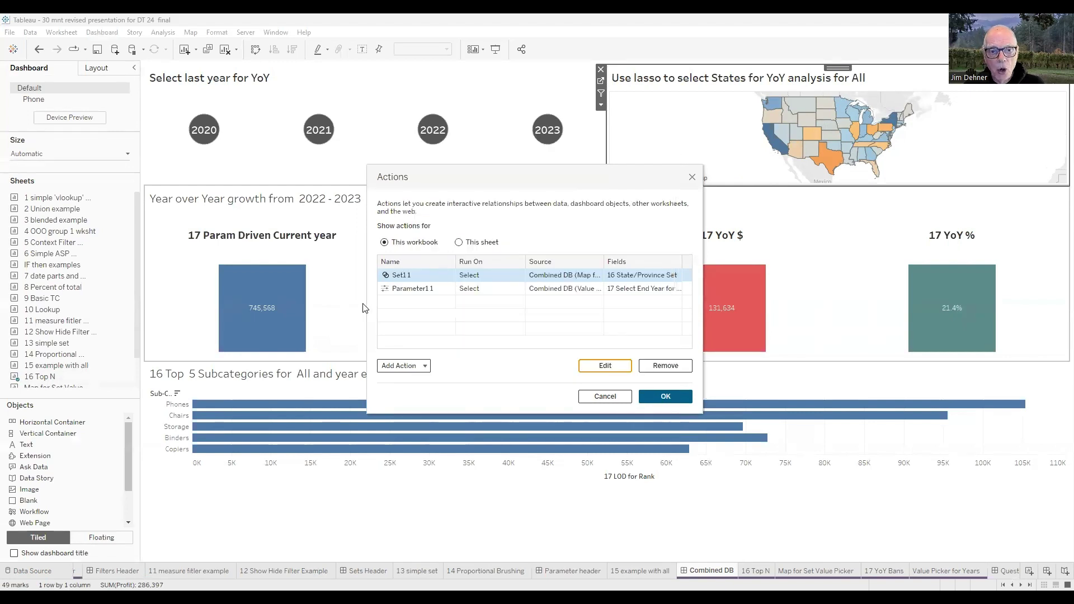
Step: Examine the settings of the parameter action targeting 17 Select End Year for YoY, and close the dashboard actions
{"action": "left_click", "coordinate": [412, 292]}
{"action": "left_click", "coordinate": [606, 371]}
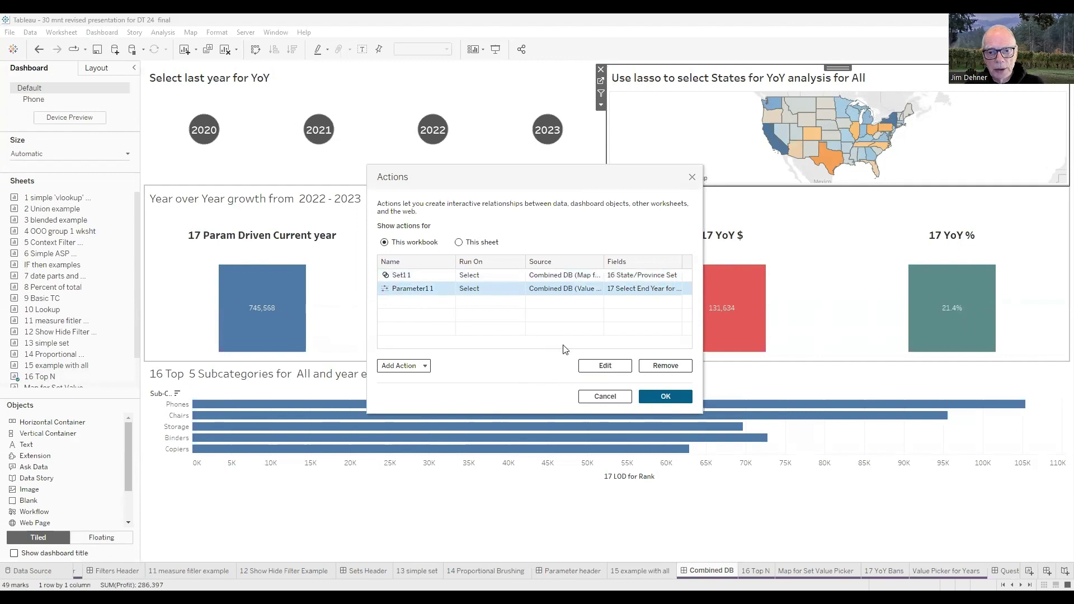
{"action": "left_click", "coordinate": [598, 368]}
{"action": "left_click", "coordinate": [586, 365]}
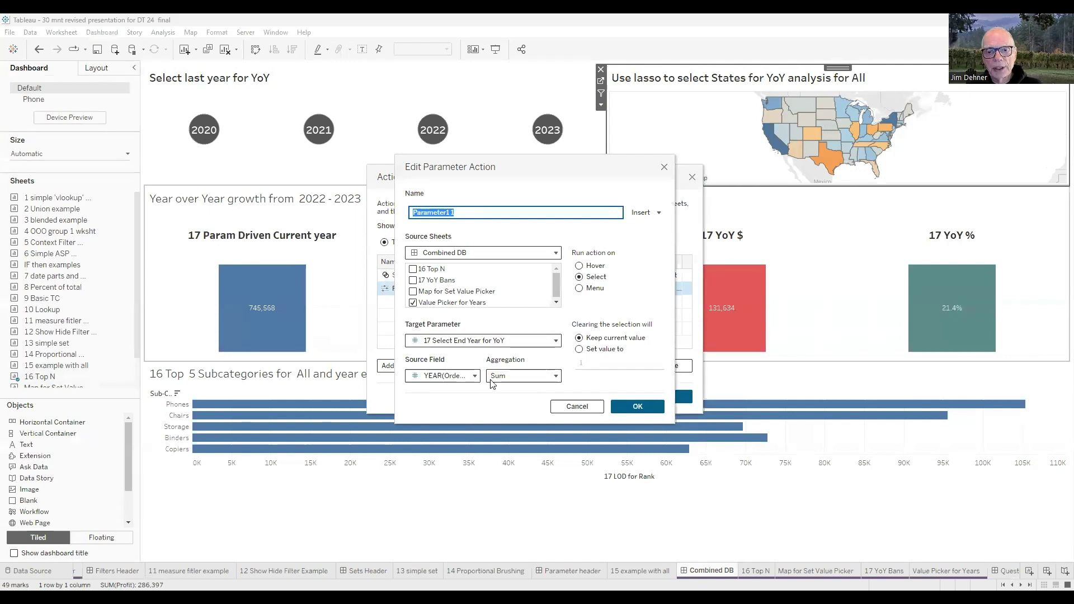
{"action": "left_click", "coordinate": [631, 409]}
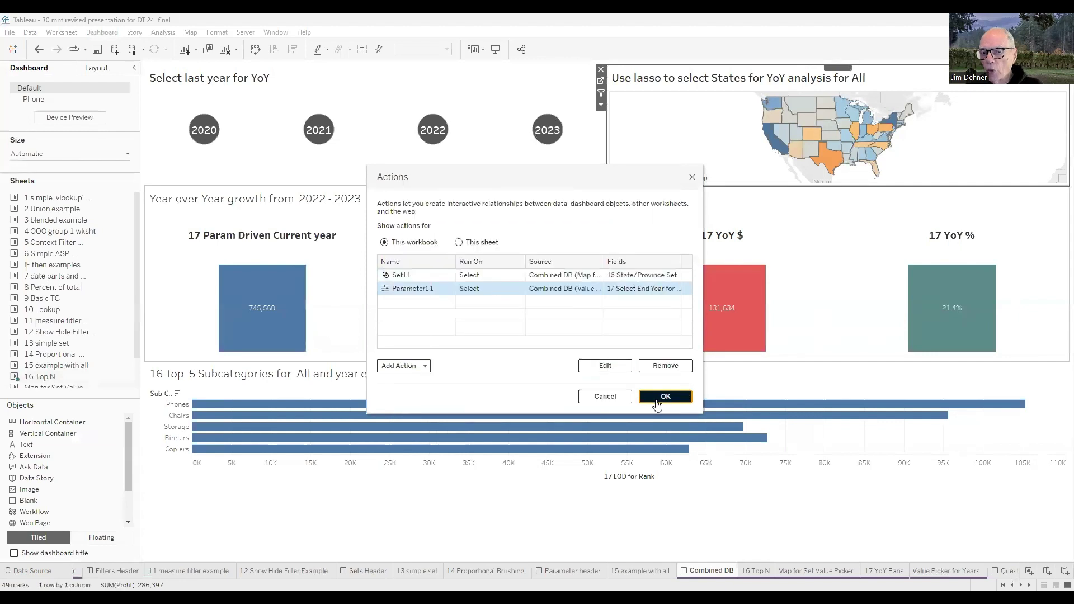
{"action": "left_click", "coordinate": [659, 401]}
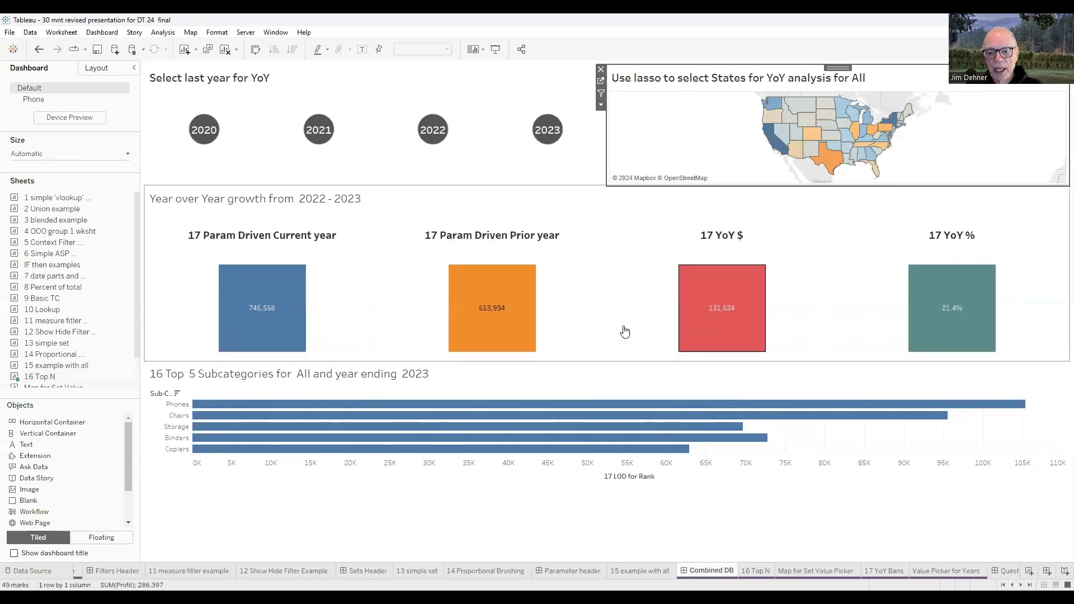
Step: Open the 17 YoY Bans sheet and search its data fields for 17
{"action": "left_click", "coordinate": [884, 570]}
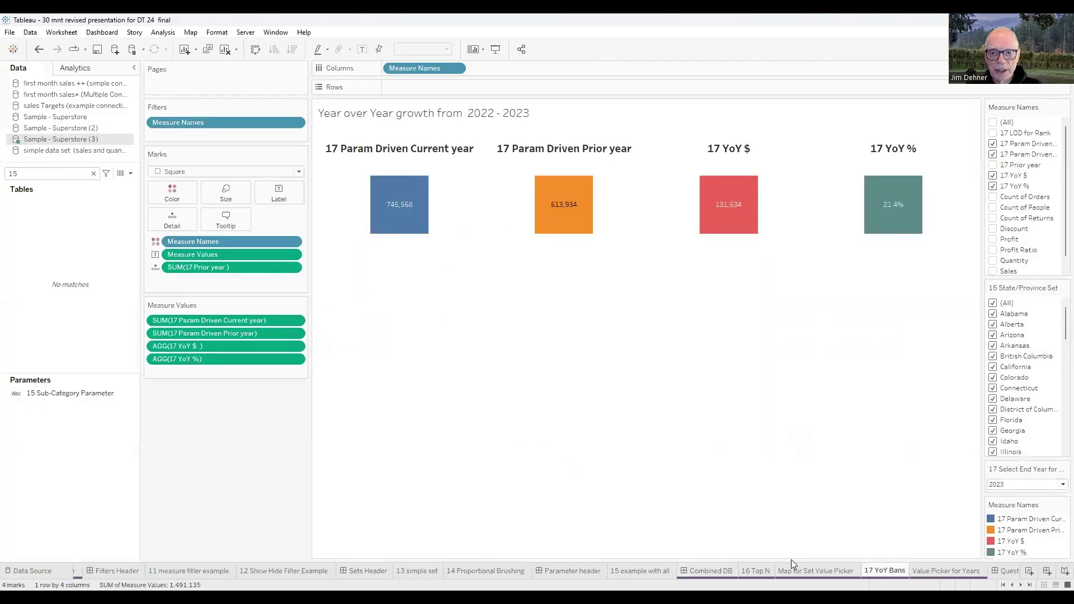
{"action": "left_click", "coordinate": [50, 172]}
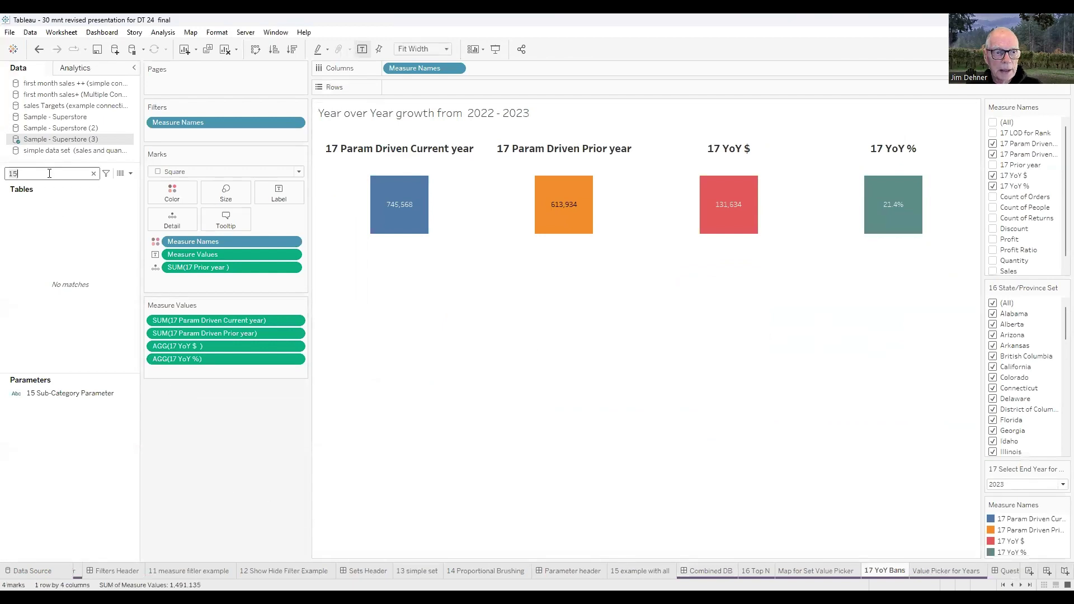
{"action": "type", "text": "17"}
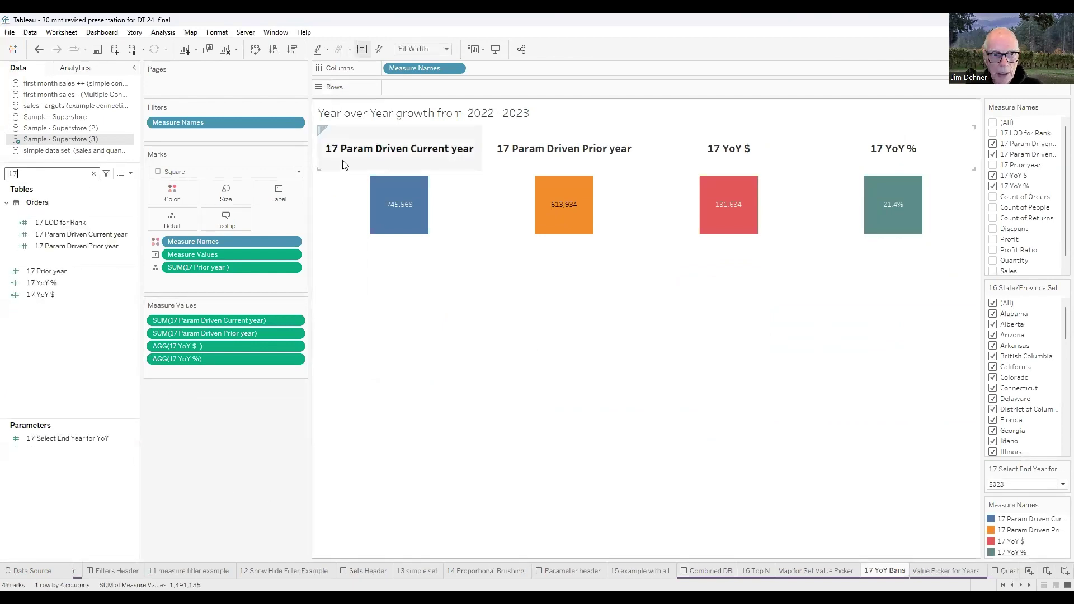
Step: Examine the 17 Param Driven Current year formula, breaking it before "=" and "sum(" and enlarging its text, and close it
{"action": "left_click", "coordinate": [76, 236]}
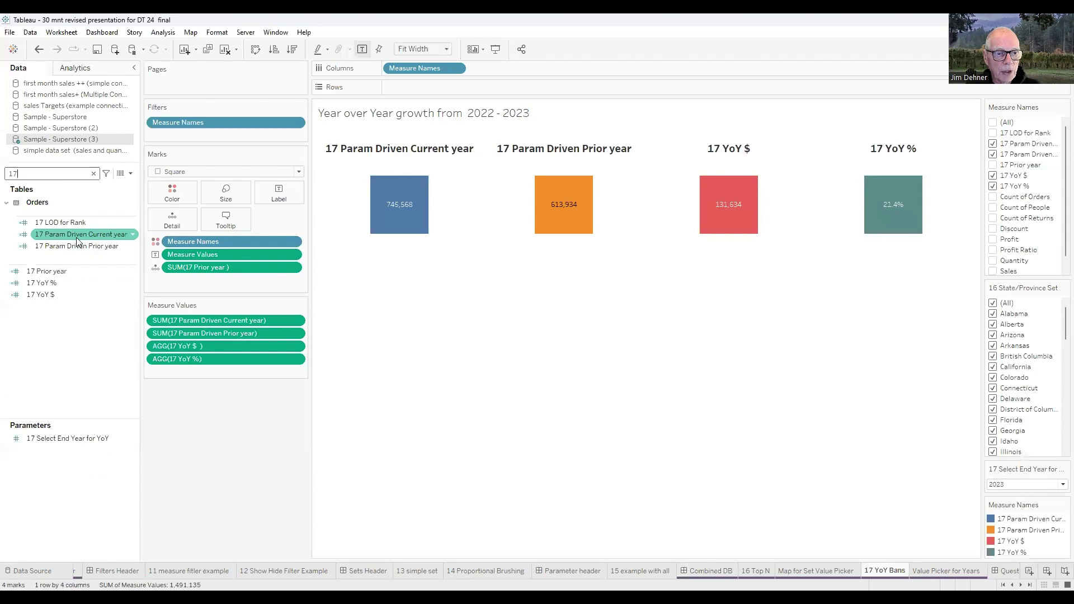
{"action": "right_click", "coordinate": [78, 239]}
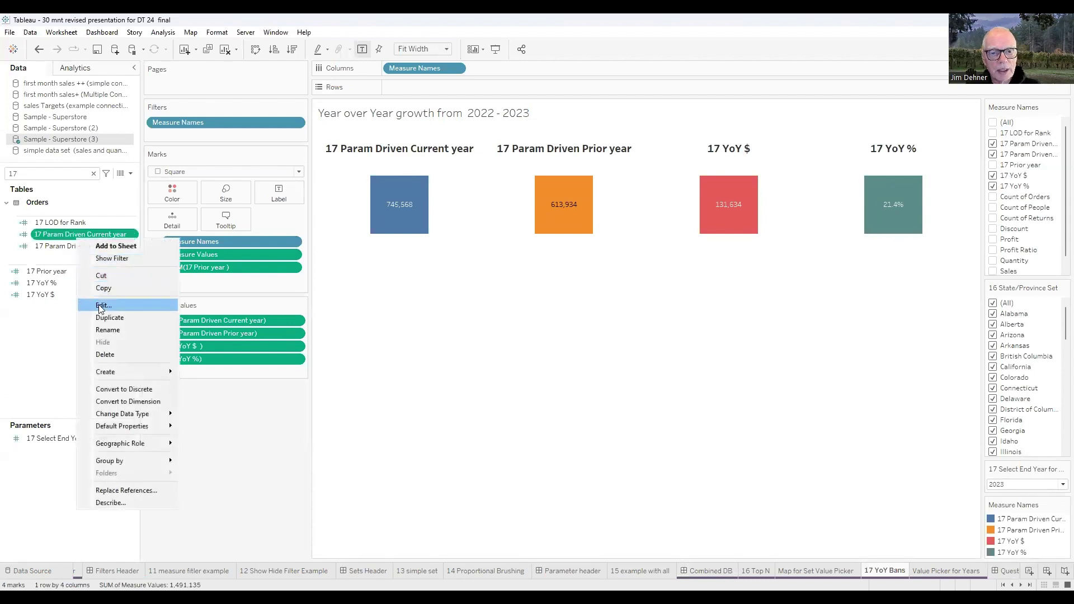
{"action": "left_click", "coordinate": [103, 306]}
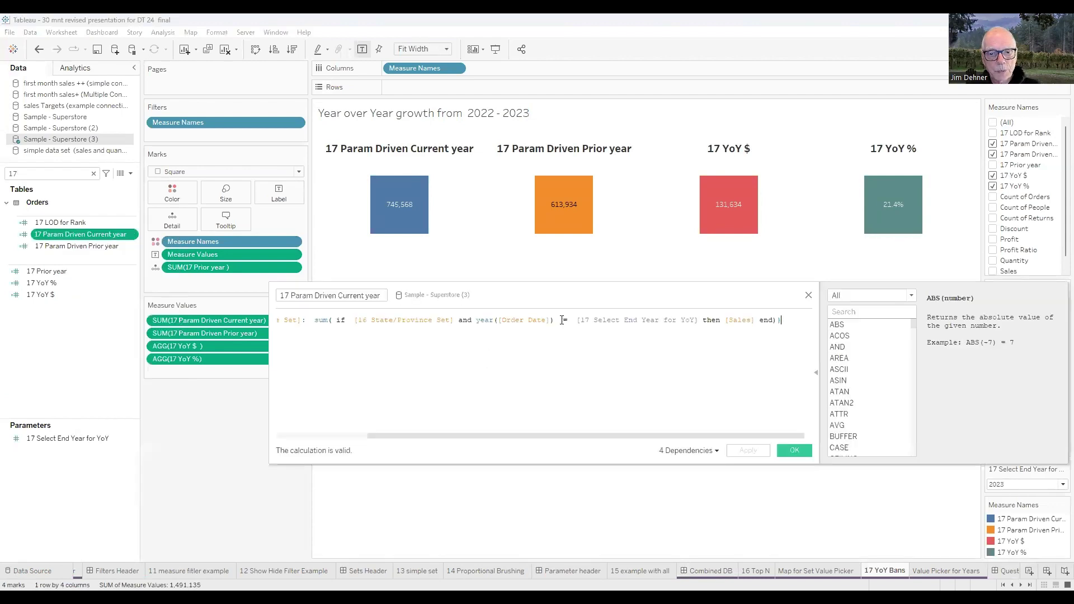
{"action": "left_click", "coordinate": [561, 320]}
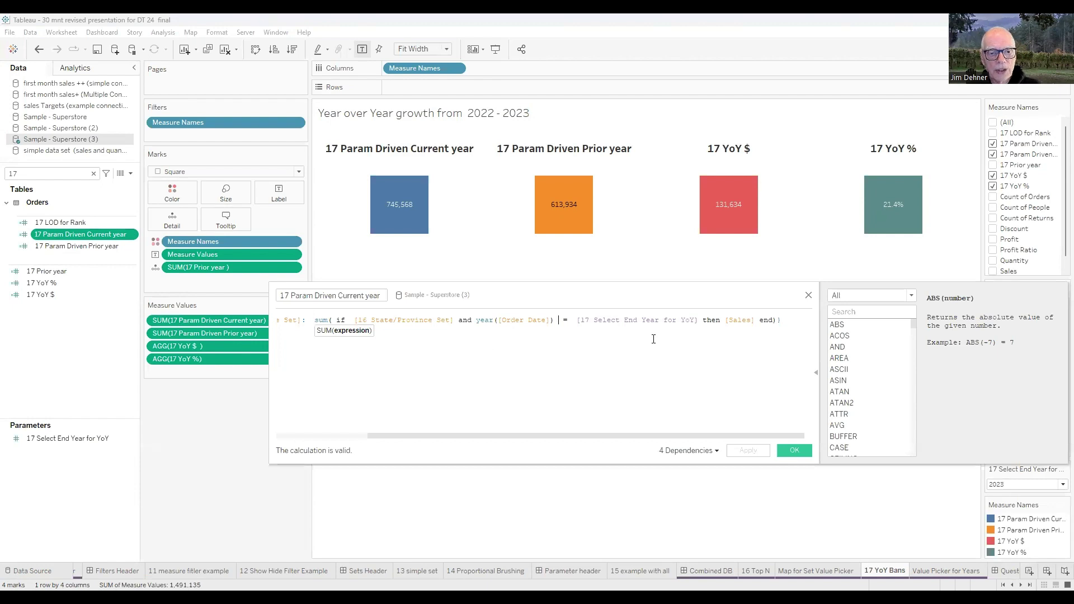
{"action": "key", "text": "Return"}
{"action": "left_click", "coordinate": [627, 385]}
{"action": "scroll", "coordinate": [604, 394], "scroll_direction": "up", "scroll_amount": 2, "text": "ctrl"}
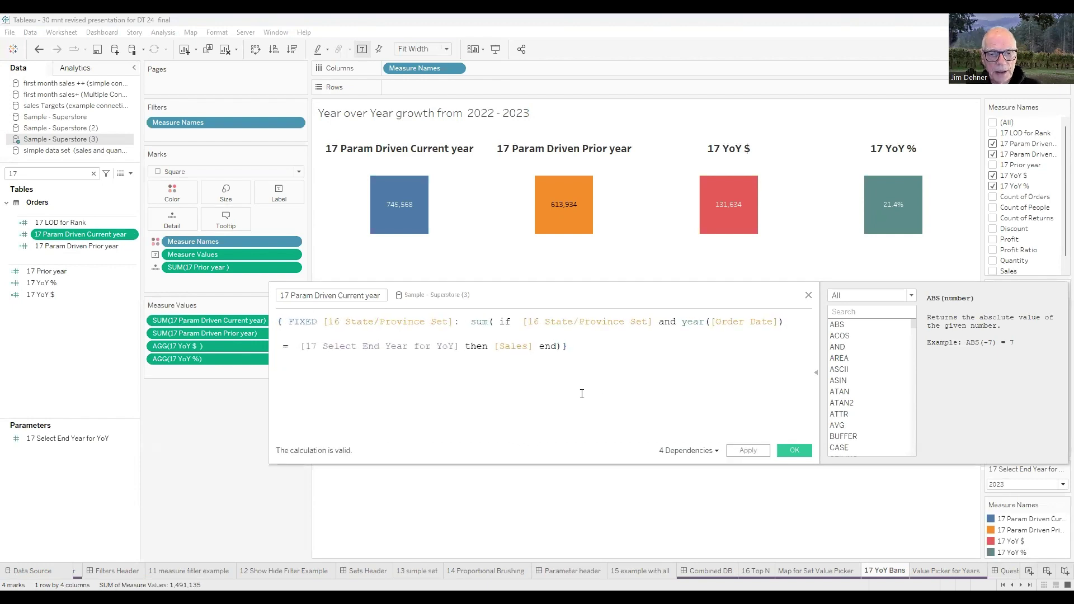
{"action": "left_click", "coordinate": [472, 323]}
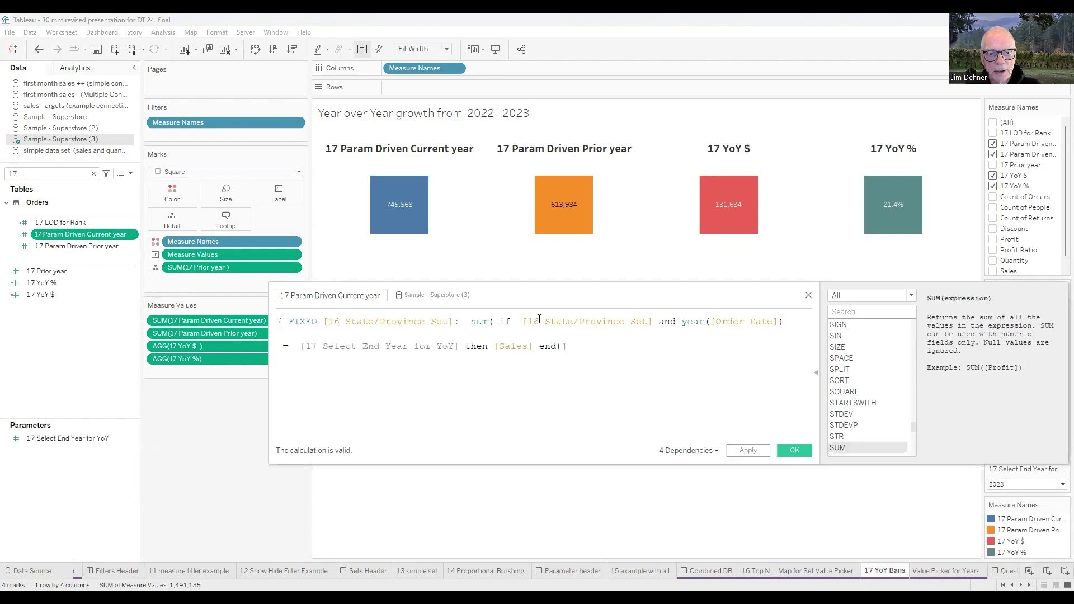
{"action": "key", "text": "Return"}
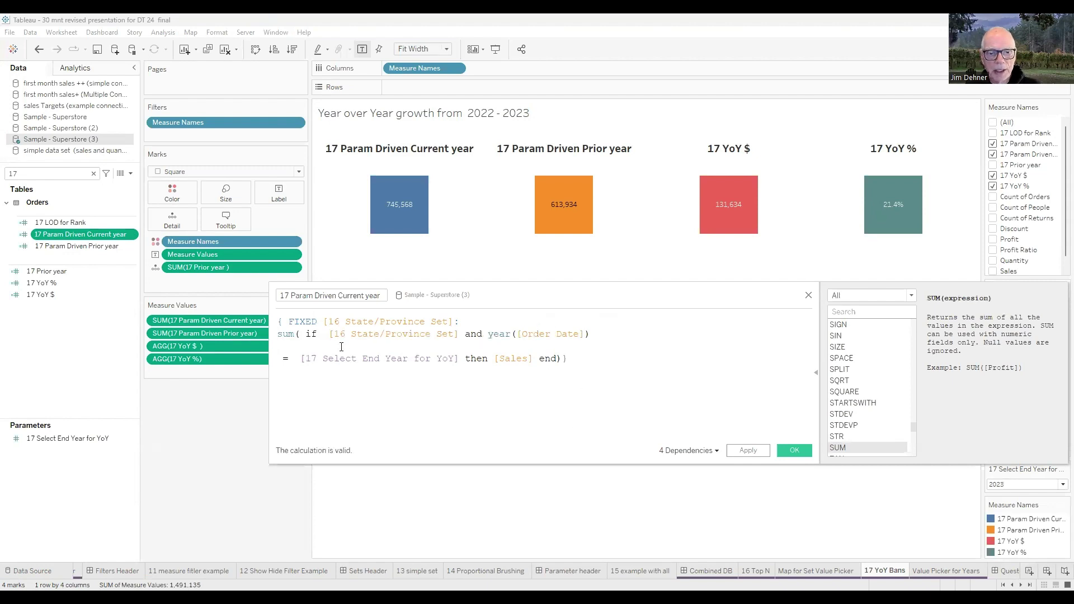
{"action": "scroll", "coordinate": [392, 434], "scroll_direction": "up", "scroll_amount": 1, "text": "ctrl"}
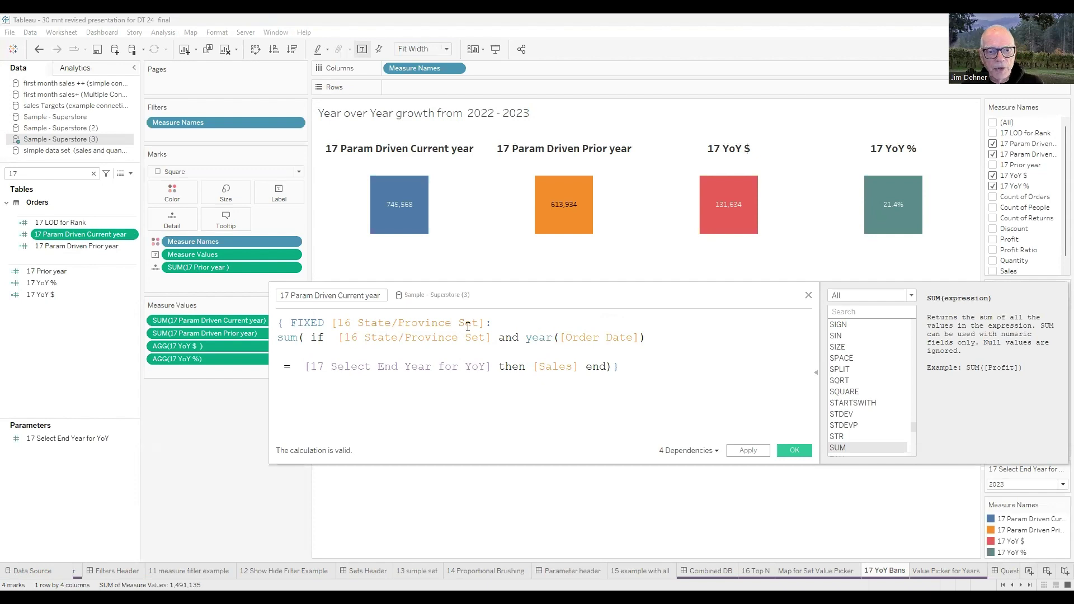
{"action": "left_click_drag", "start_coordinate": [553, 299], "coordinate": [585, 296]}
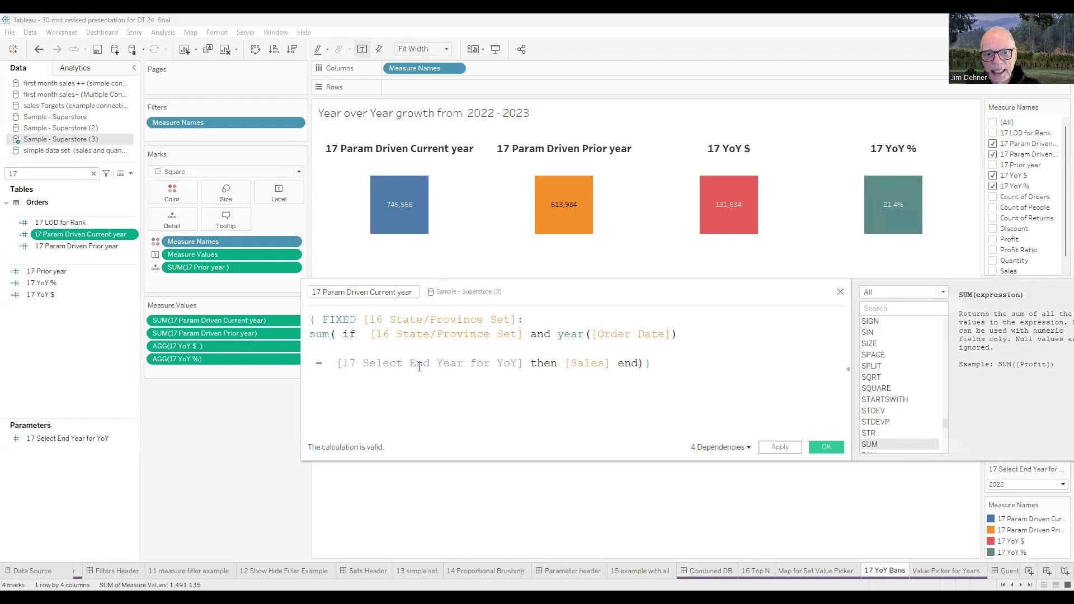
{"action": "left_click", "coordinate": [841, 293]}
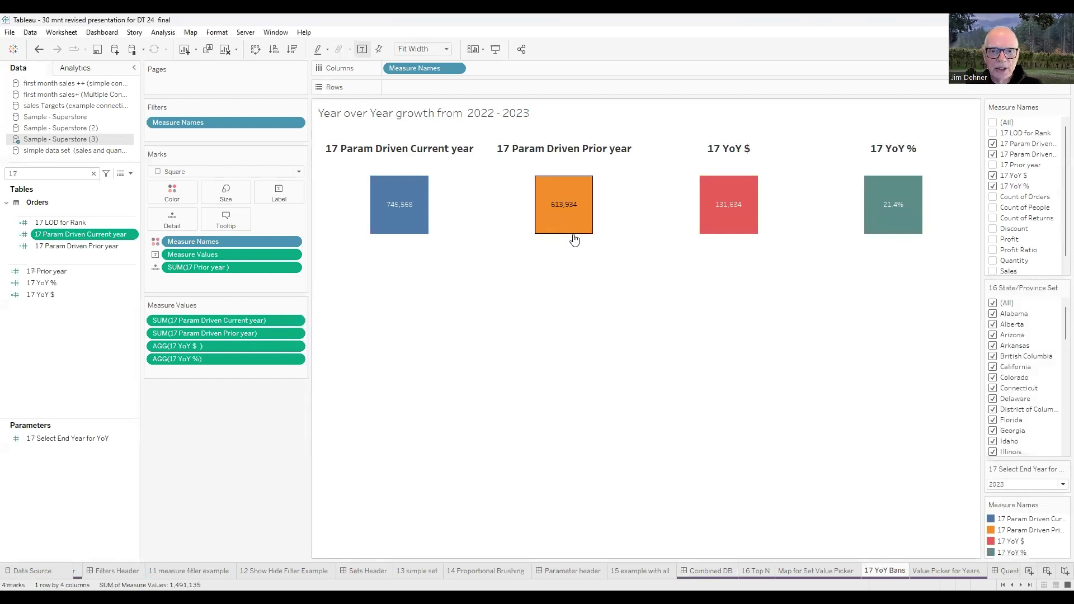
Step: Examine the 17 Param Driven Prior year formula, breaking it before "=" and enlarging its text for reading, and close the calculation
{"action": "right_click", "coordinate": [92, 248]}
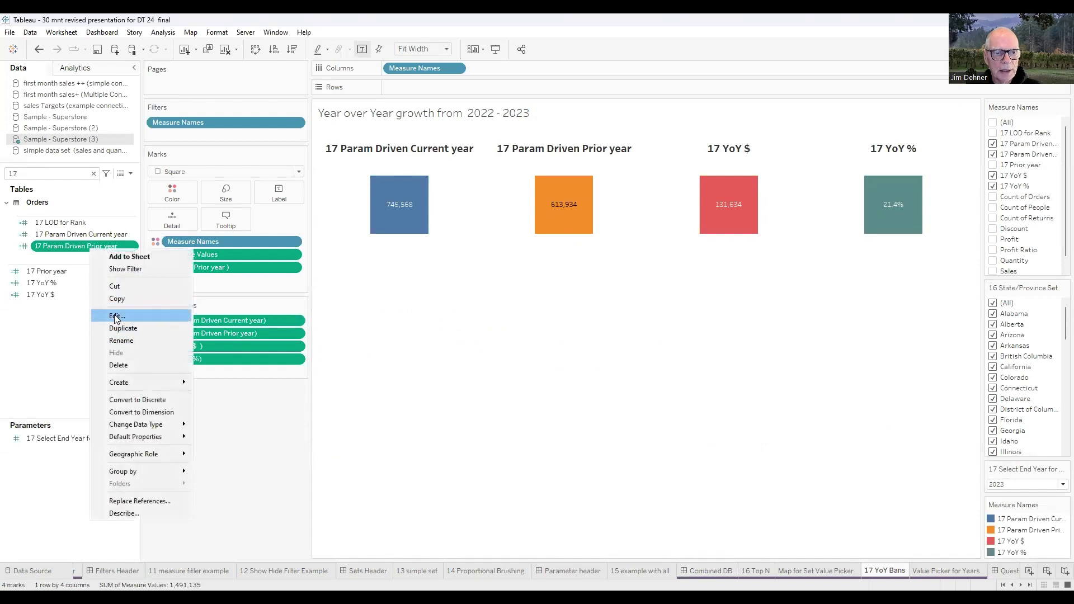
{"action": "key", "text": "Return"}
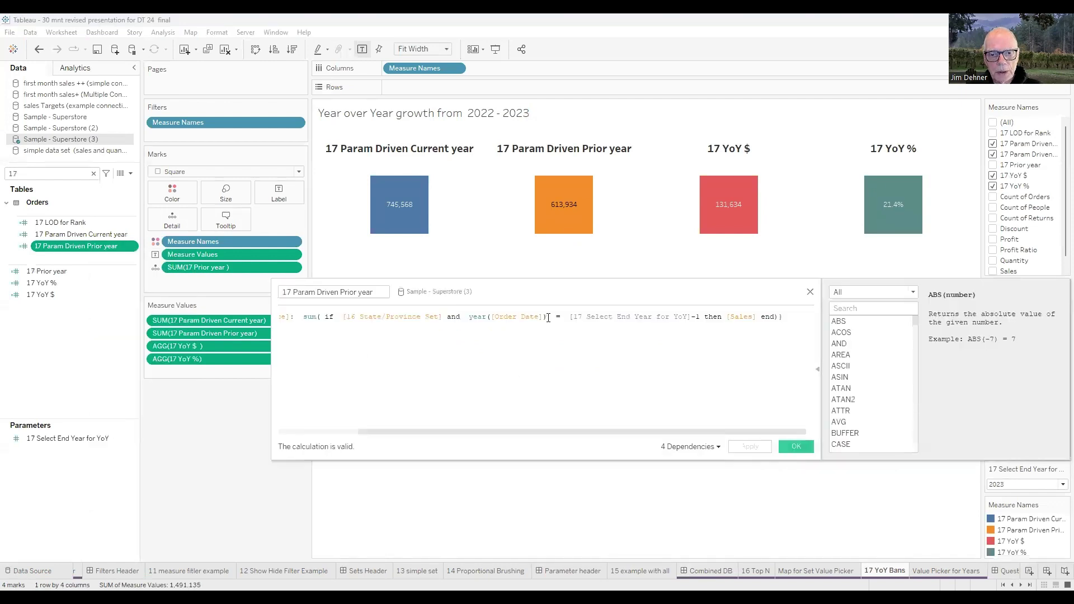
{"action": "left_click", "coordinate": [548, 317]}
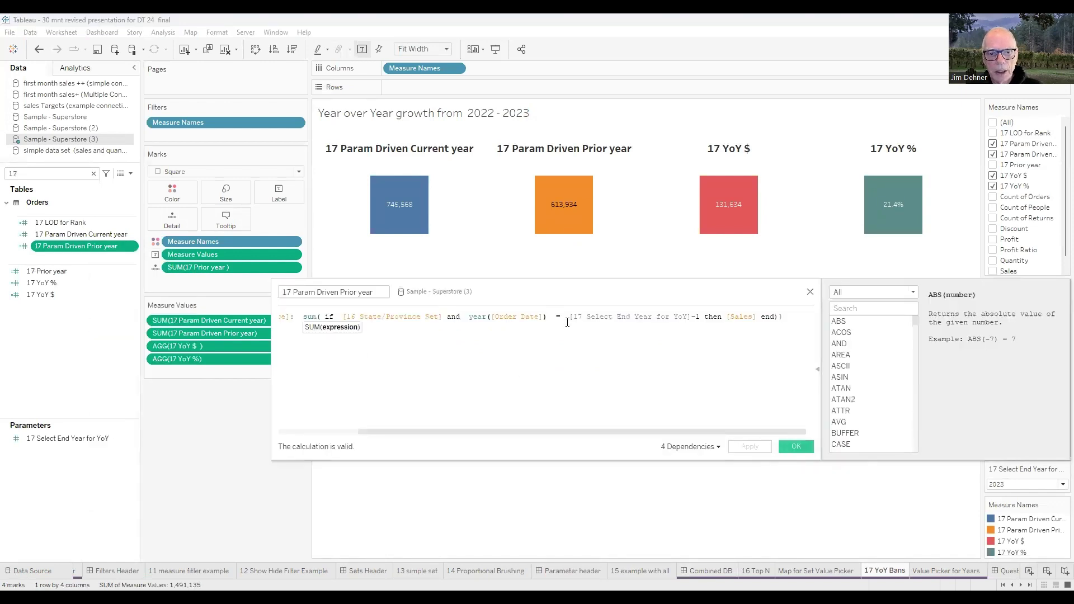
{"action": "key", "text": "Return"}
{"action": "scroll", "coordinate": [584, 393], "scroll_direction": "up", "scroll_amount": 2}
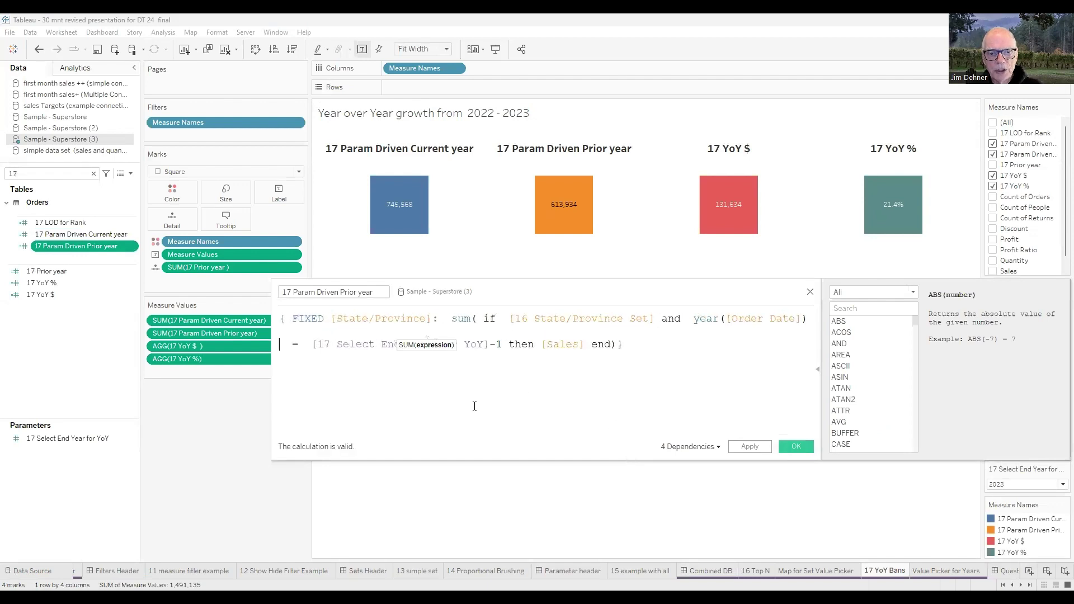
{"action": "left_click", "coordinate": [410, 386]}
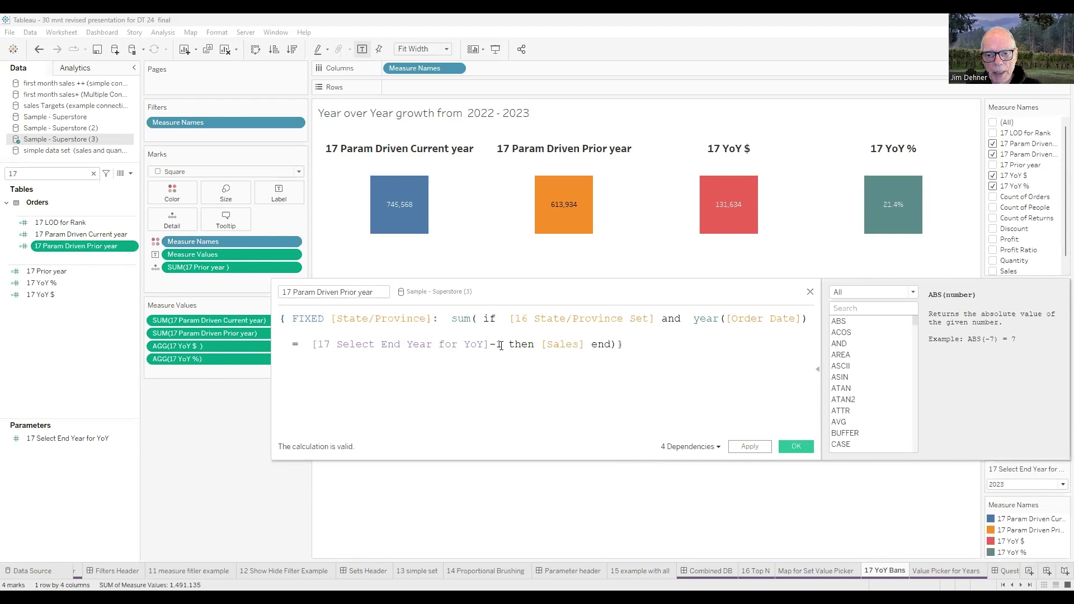
{"action": "left_click", "coordinate": [809, 295]}
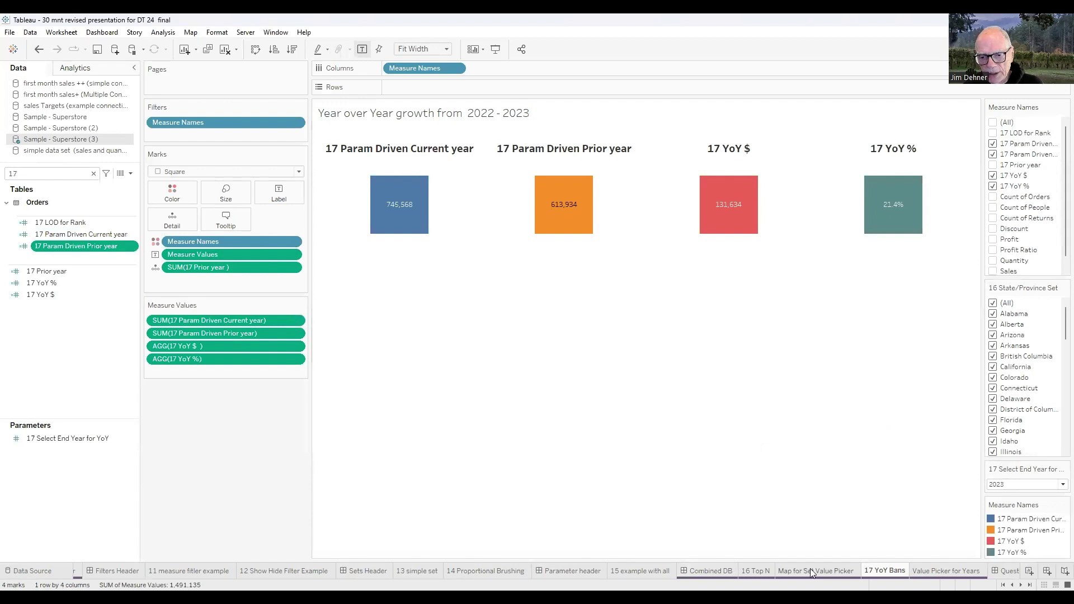
Step: Set the 16 Top N for Bar Chart parameter to 7 on the 16 Top N sheet and return to the Combined DB dashboard
{"action": "left_click", "coordinate": [757, 571]}
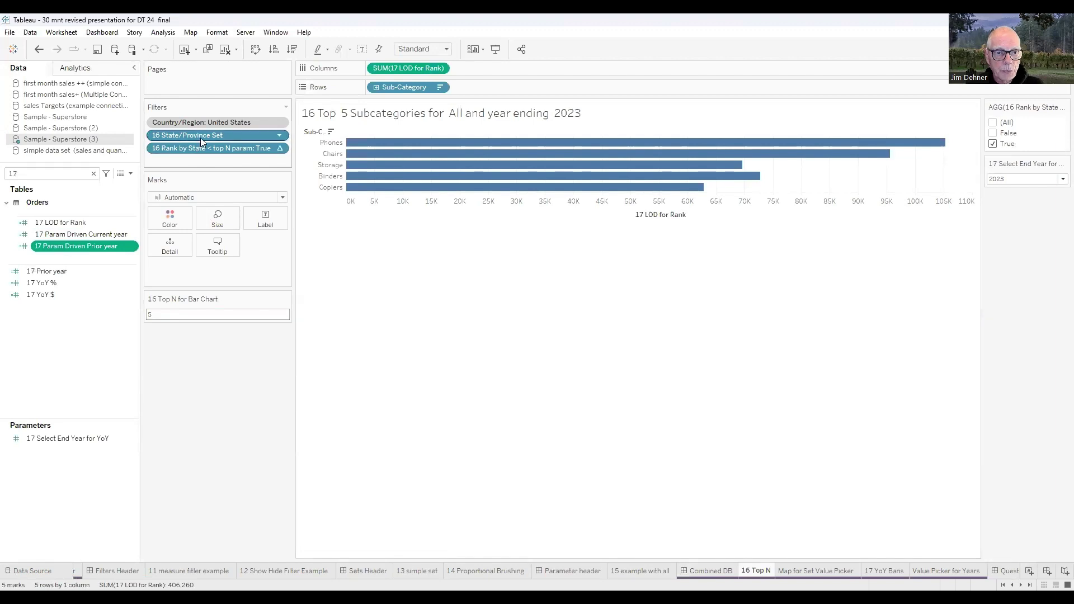
{"action": "left_click", "coordinate": [215, 318]}
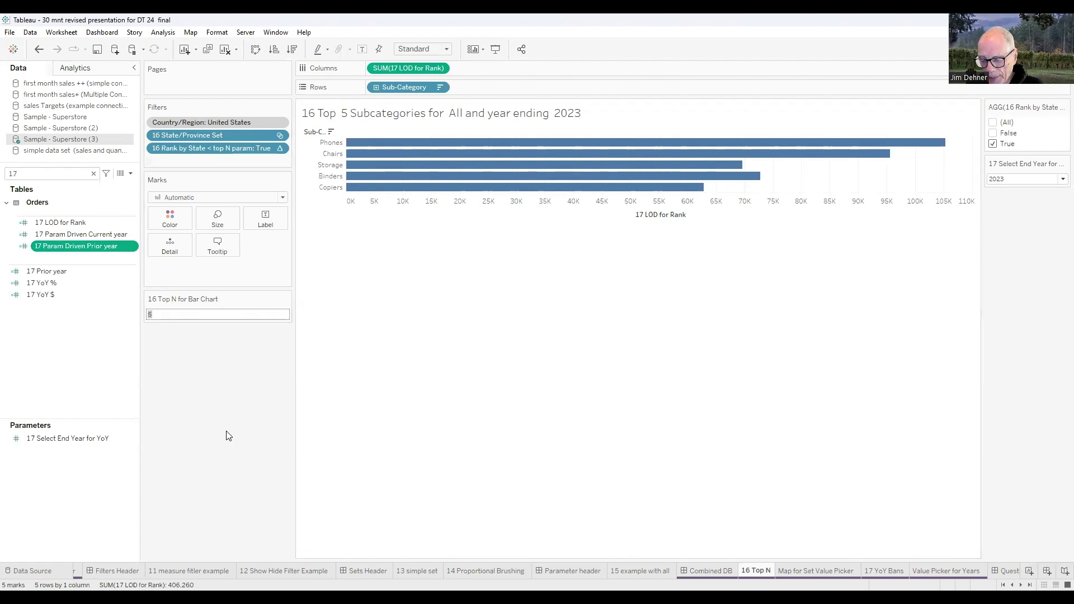
{"action": "left_click", "coordinate": [477, 462]}
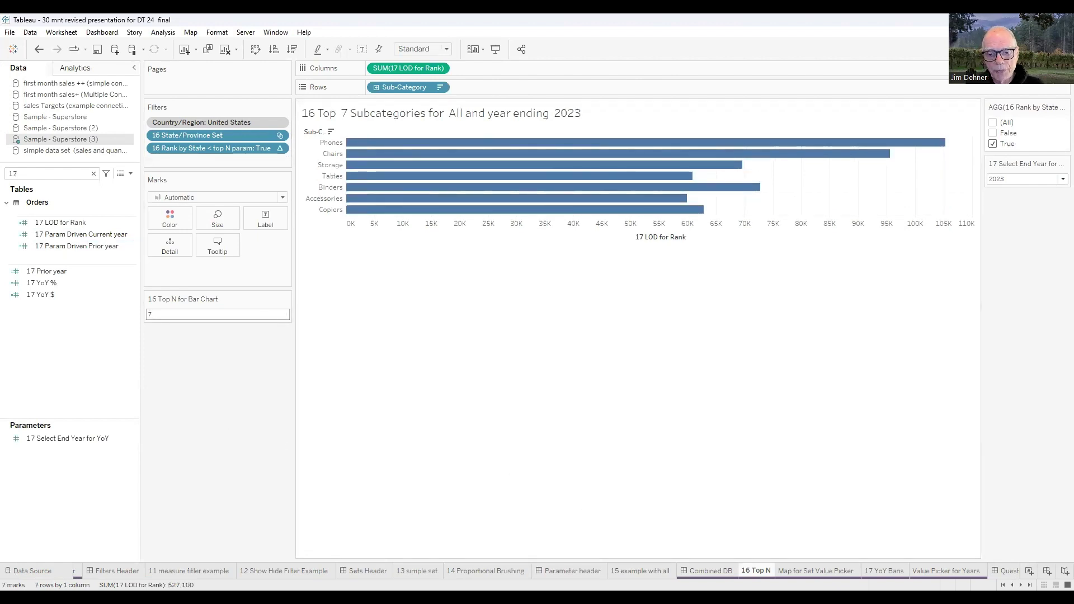
{"action": "left_click", "coordinate": [704, 569]}
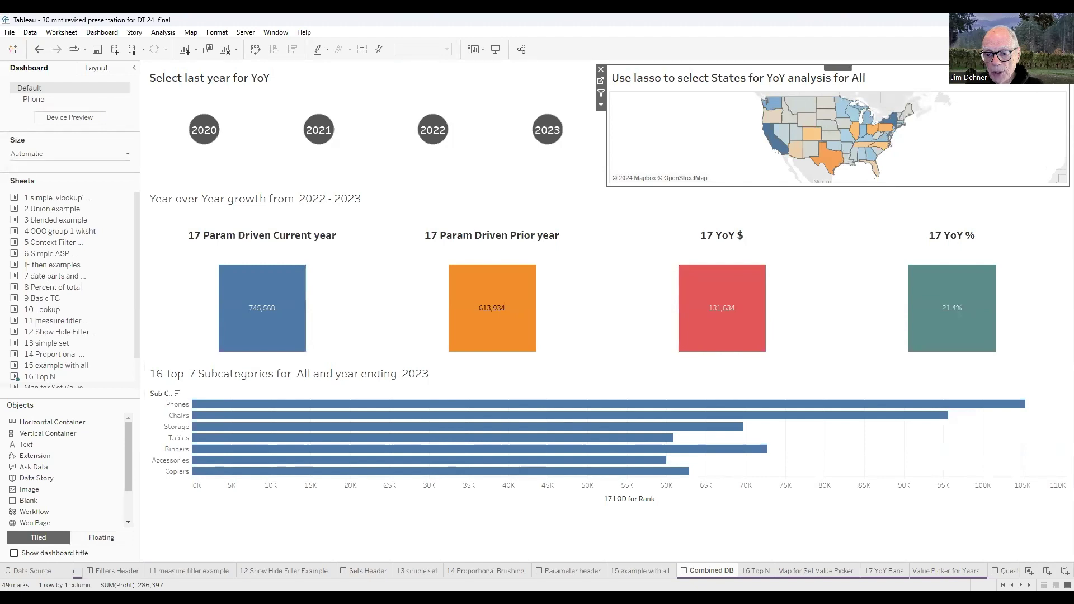
Step: Show the Newbie Contact dashboard, followed by the Contact info dashboard
{"action": "scroll", "coordinate": [537, 570], "scroll_direction": "down", "scroll_amount": 2}
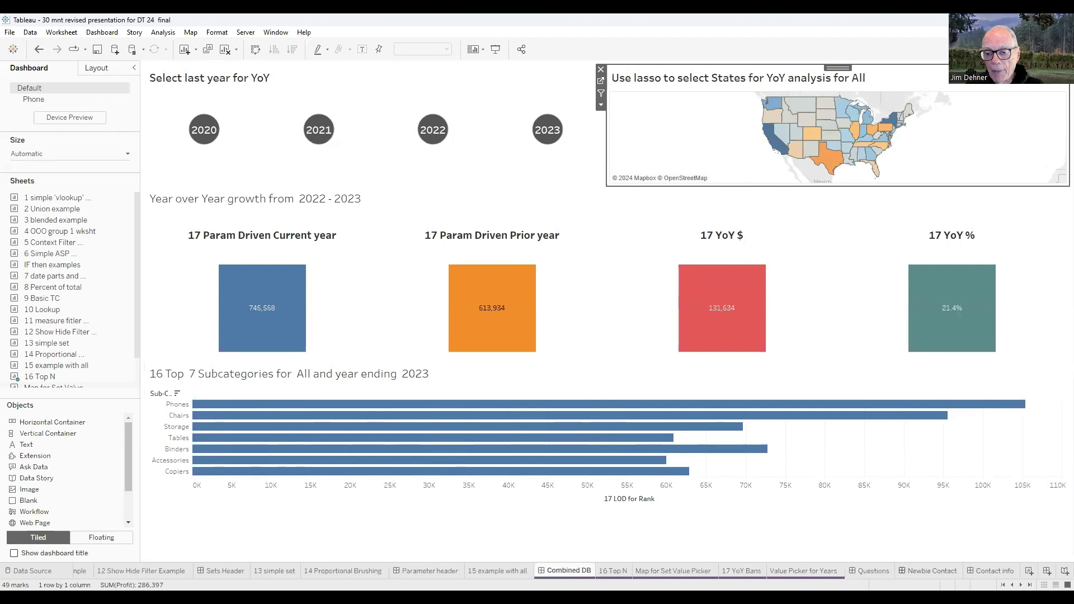
{"action": "left_click", "coordinate": [931, 571]}
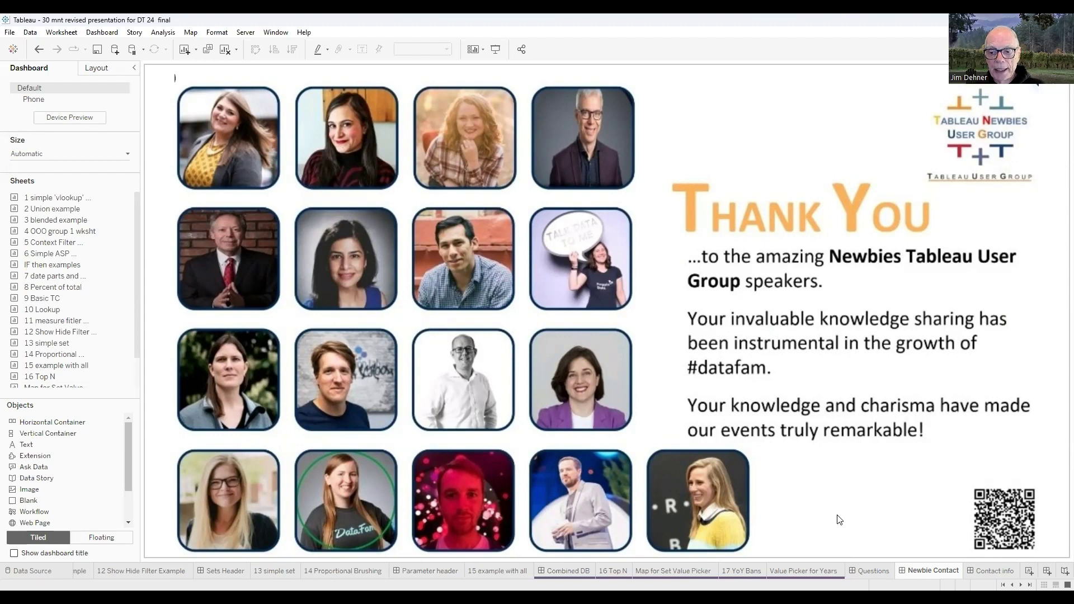
{"action": "key", "text": "ctrl+Tab"}
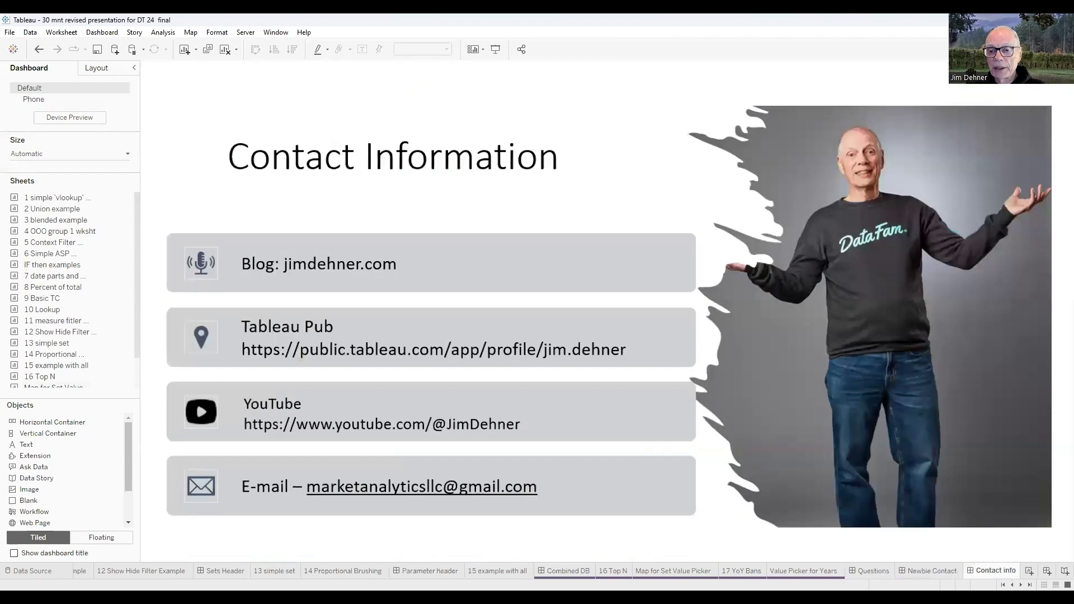